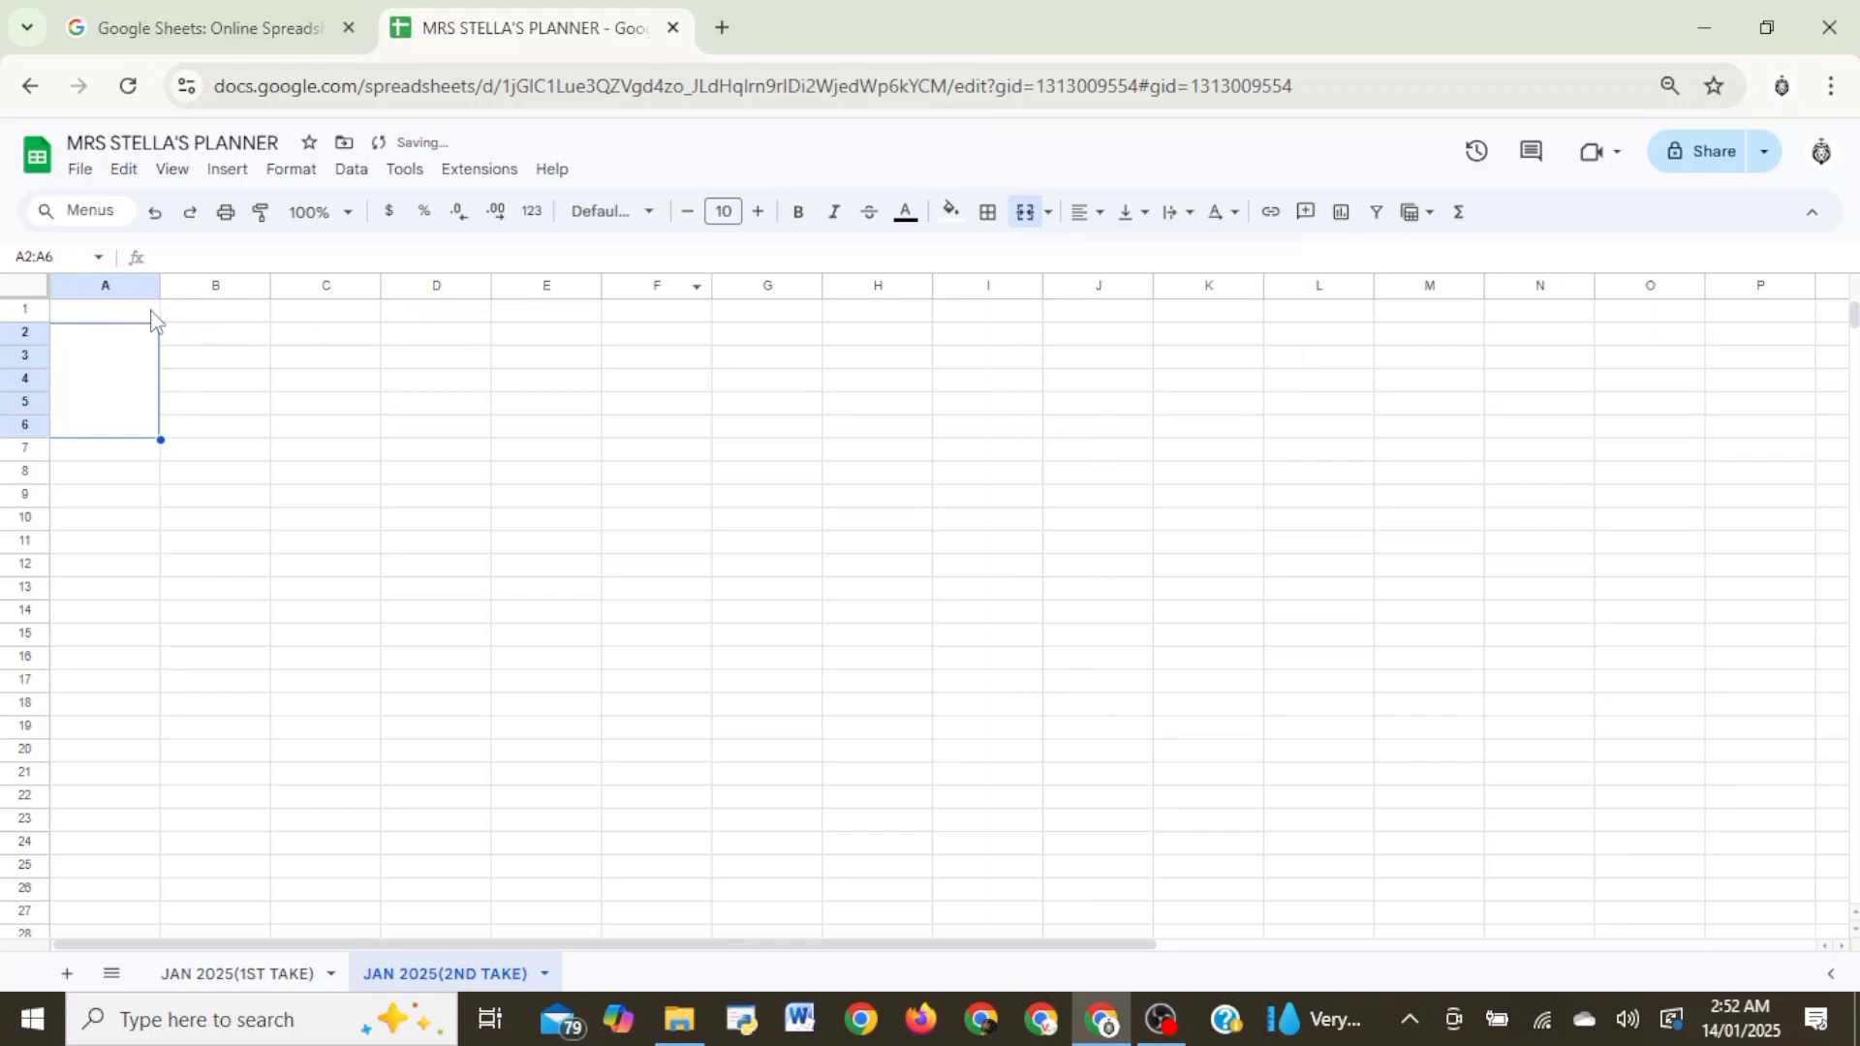
# - Widen column A and enter the planner title, the owner's name followed by DAILY &MONTHLY PLANNER, in merged cell A2:A6
pyautogui.moveTo(160, 287); pyautogui.dragTo(270, 285)
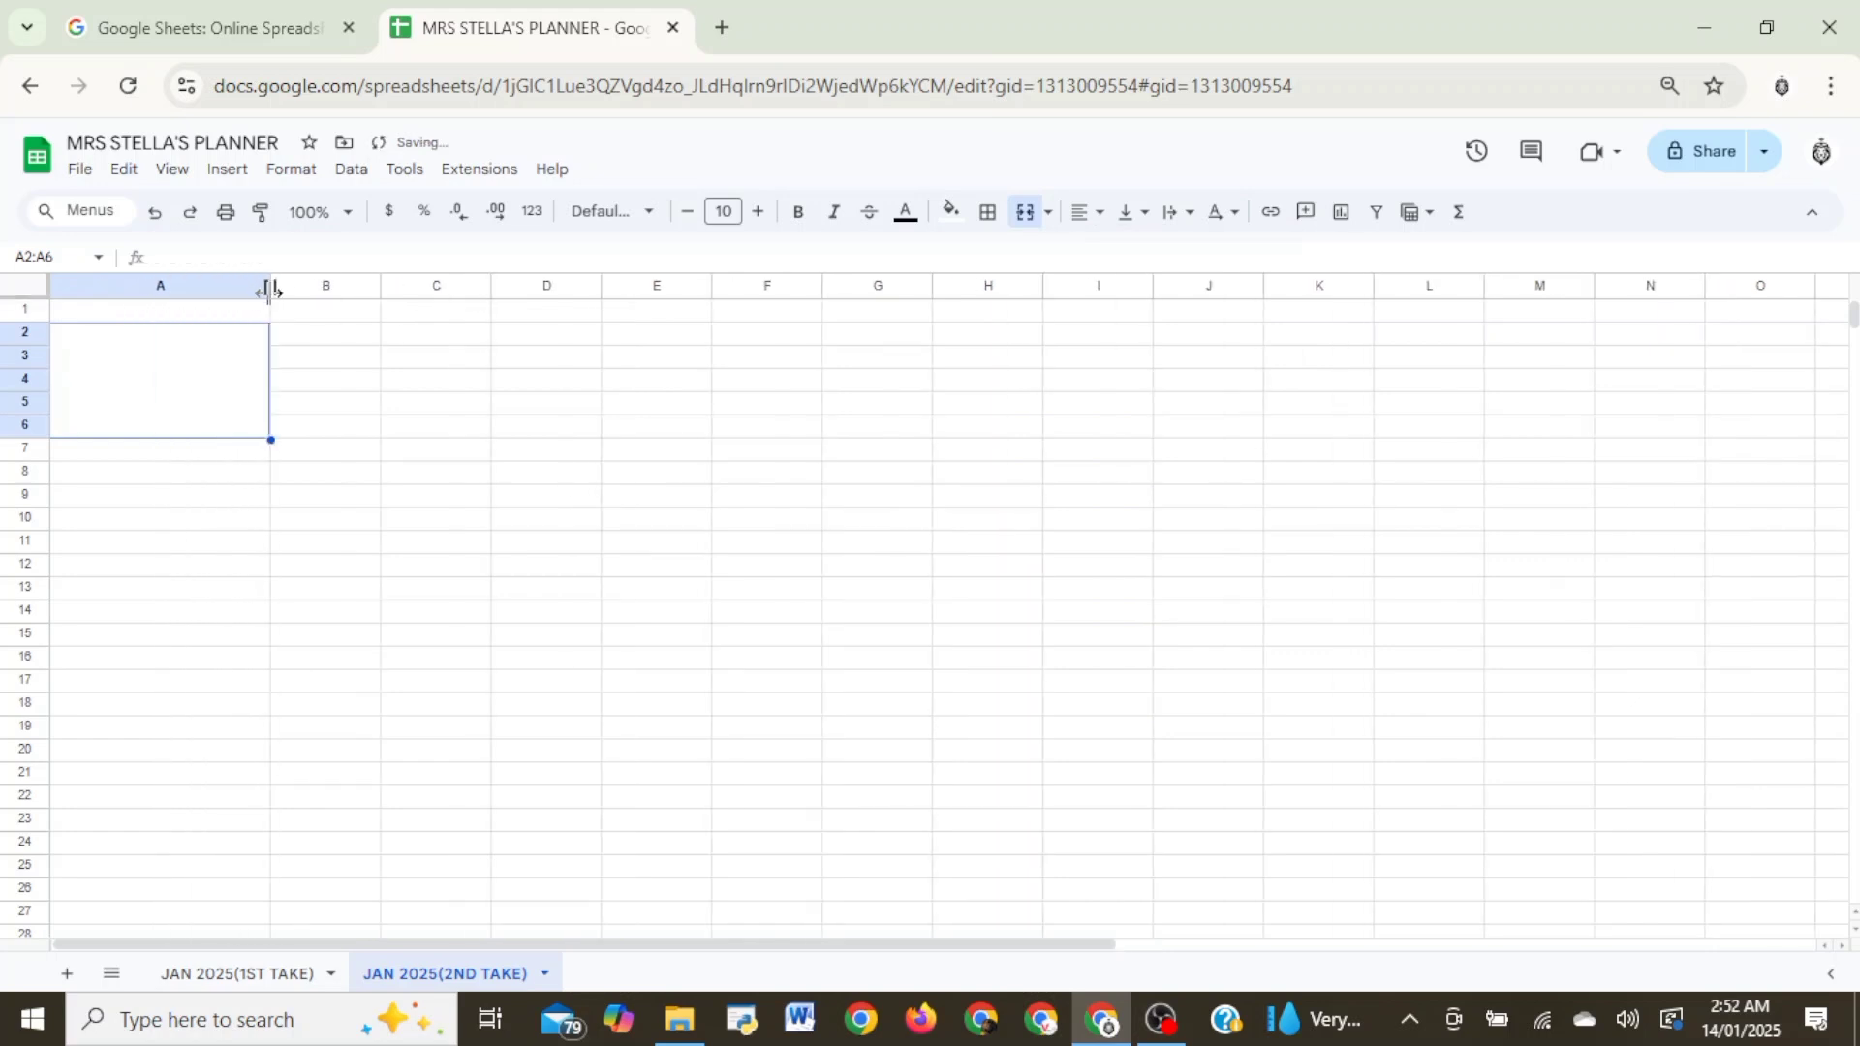
pyautogui.doubleClick(182, 366)
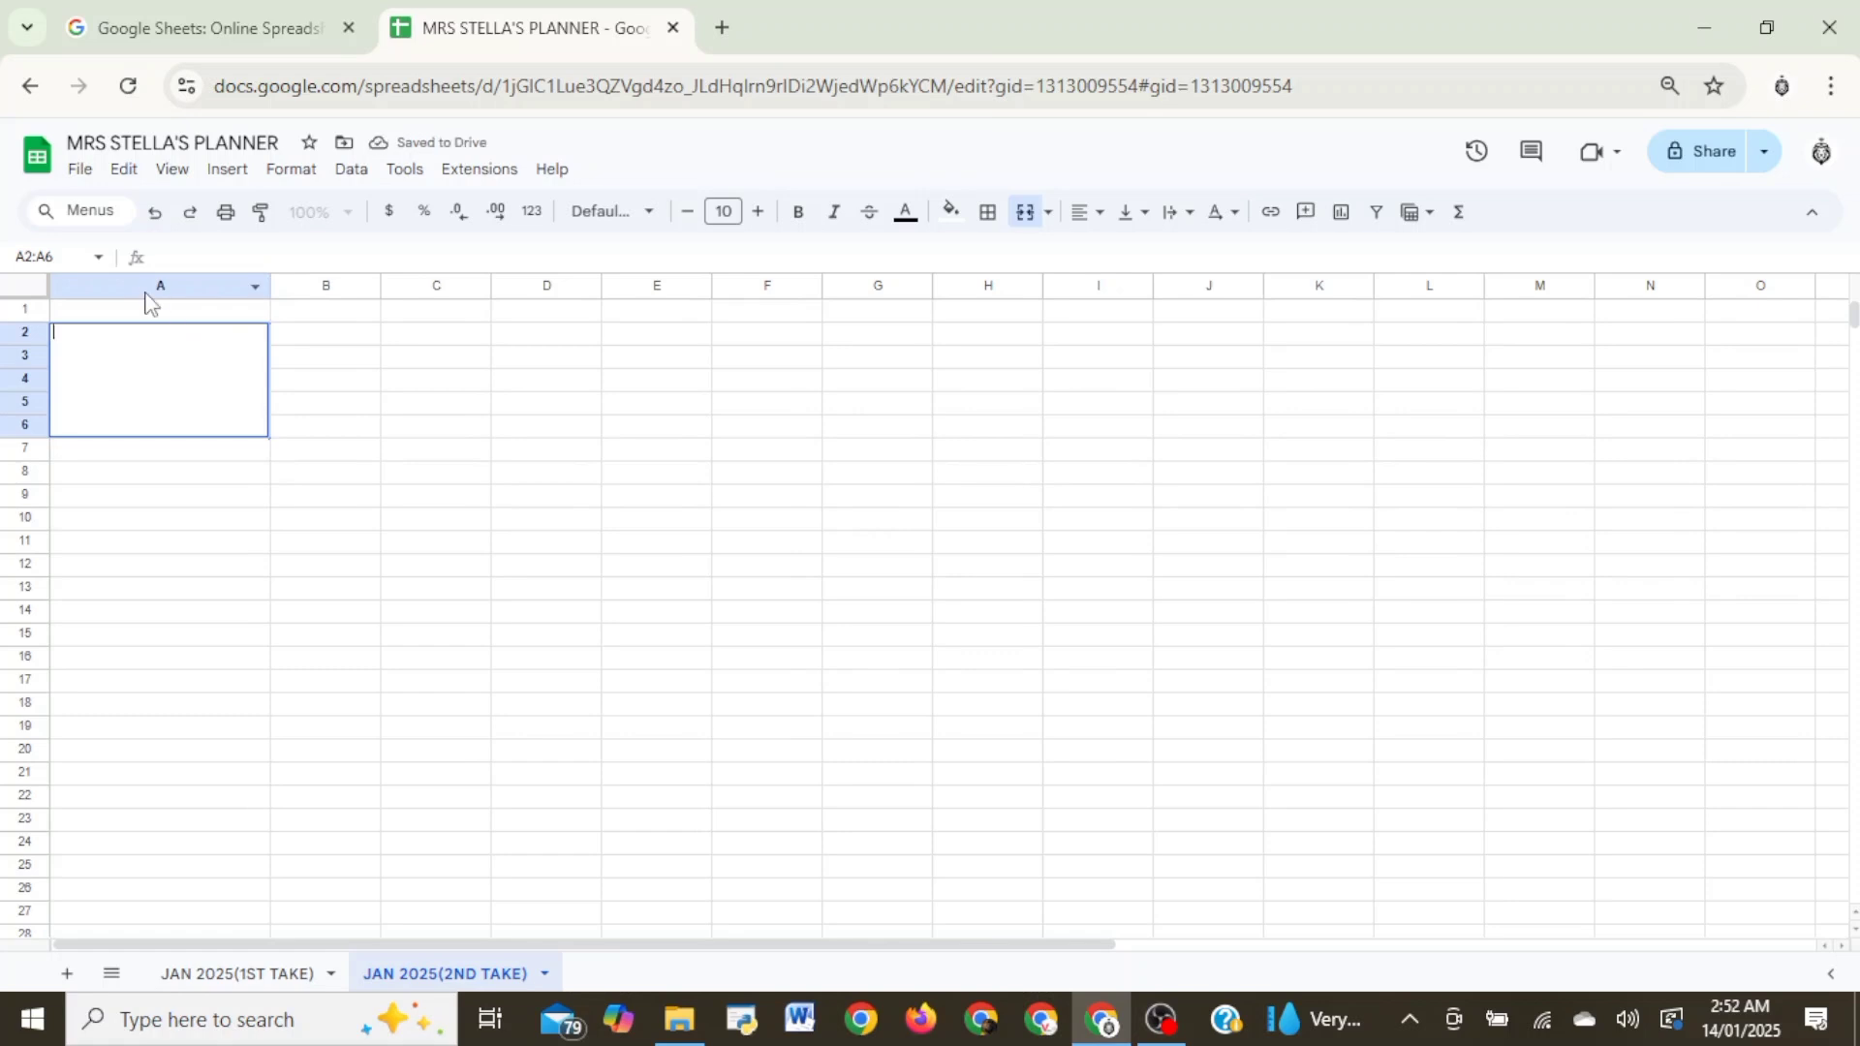
pyautogui.write("MRS. STELLA'S DAILY &")
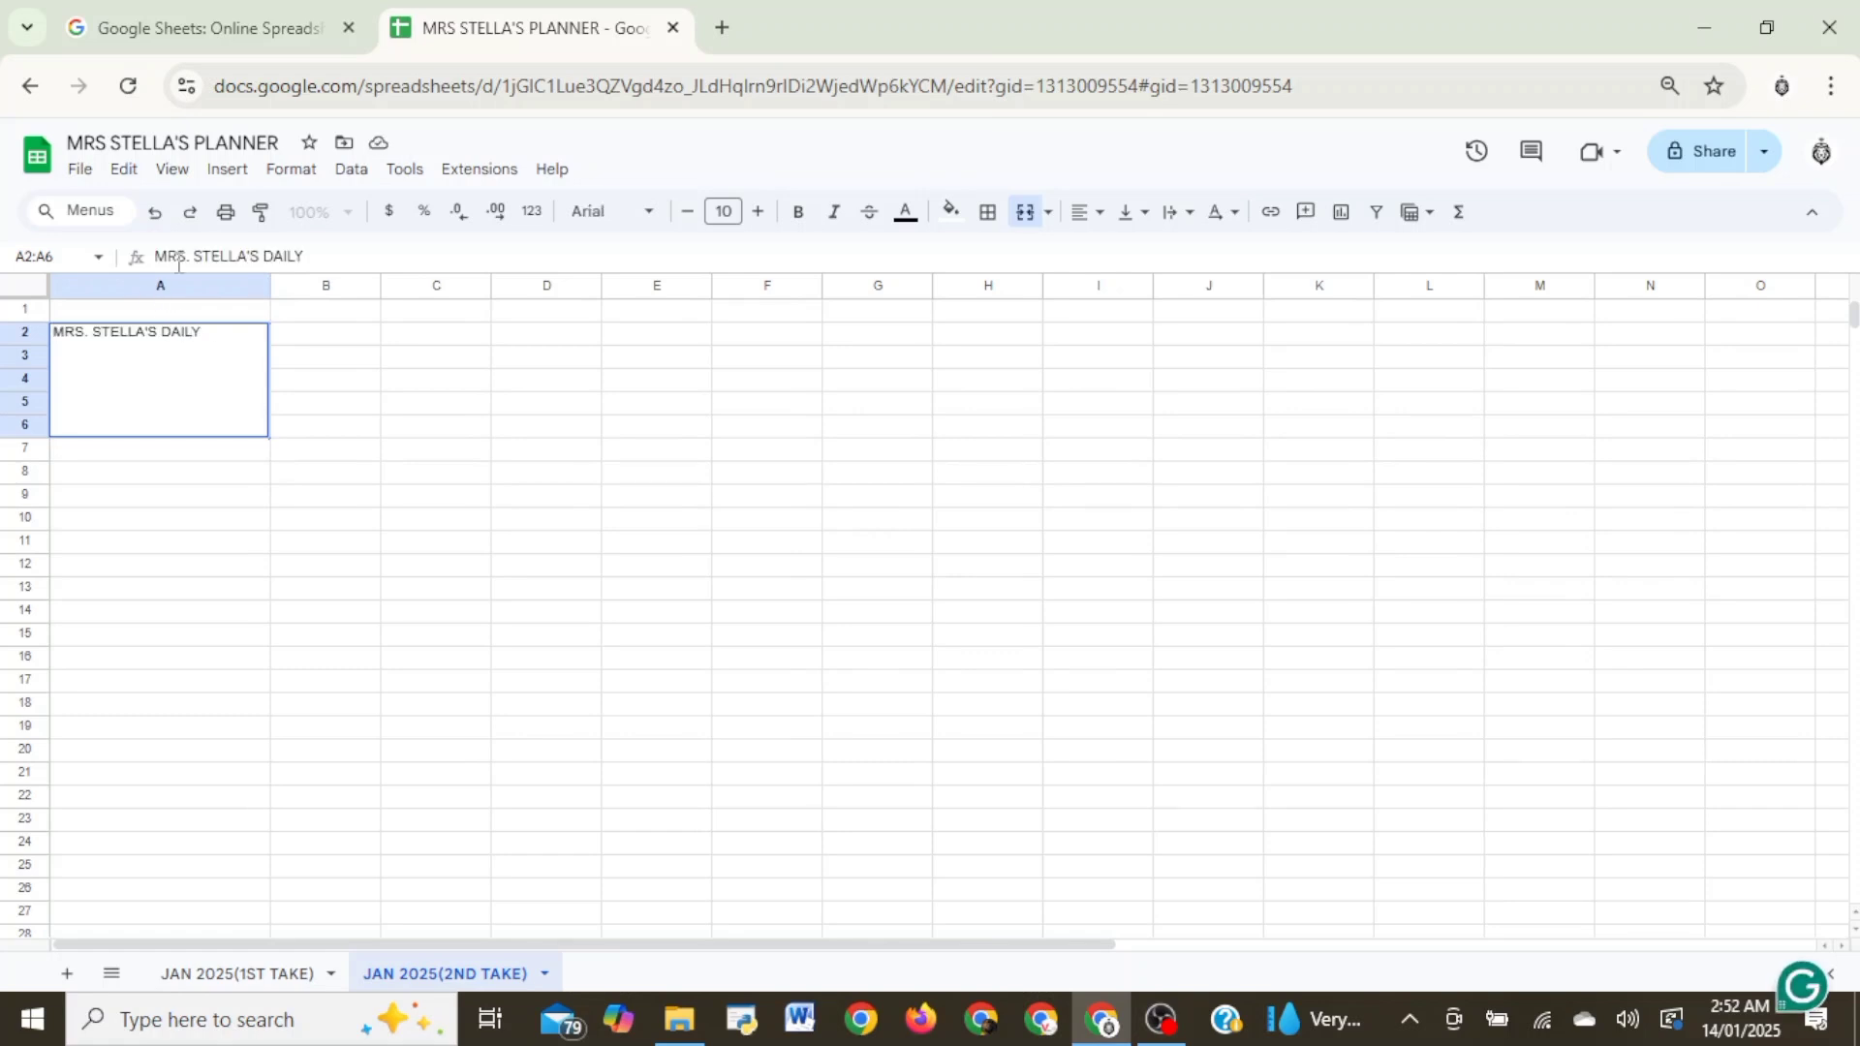
pyautogui.write('MONTHLY PLANNER')
pyautogui.press('Return')
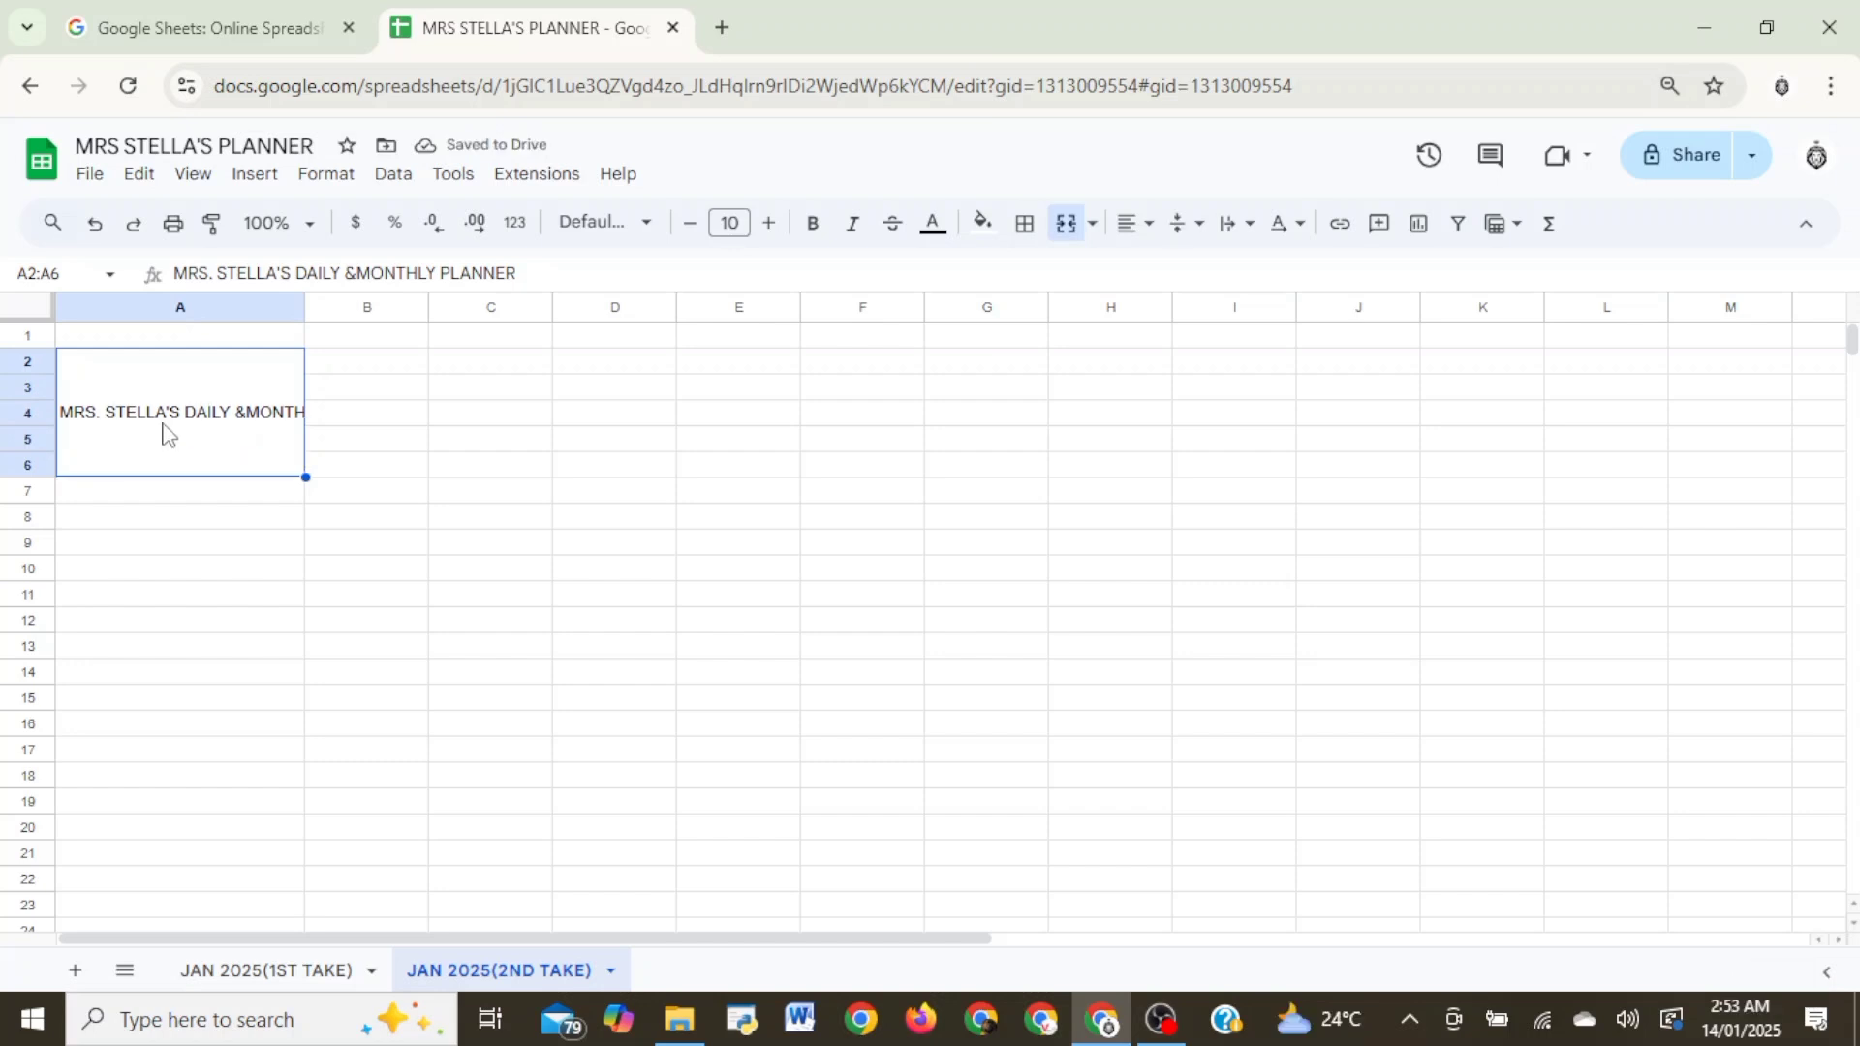
# - Insert the missing space between the ampersand and MONTHLY in the planner title
pyautogui.doubleClick(232, 430)
pyautogui.click(244, 358)
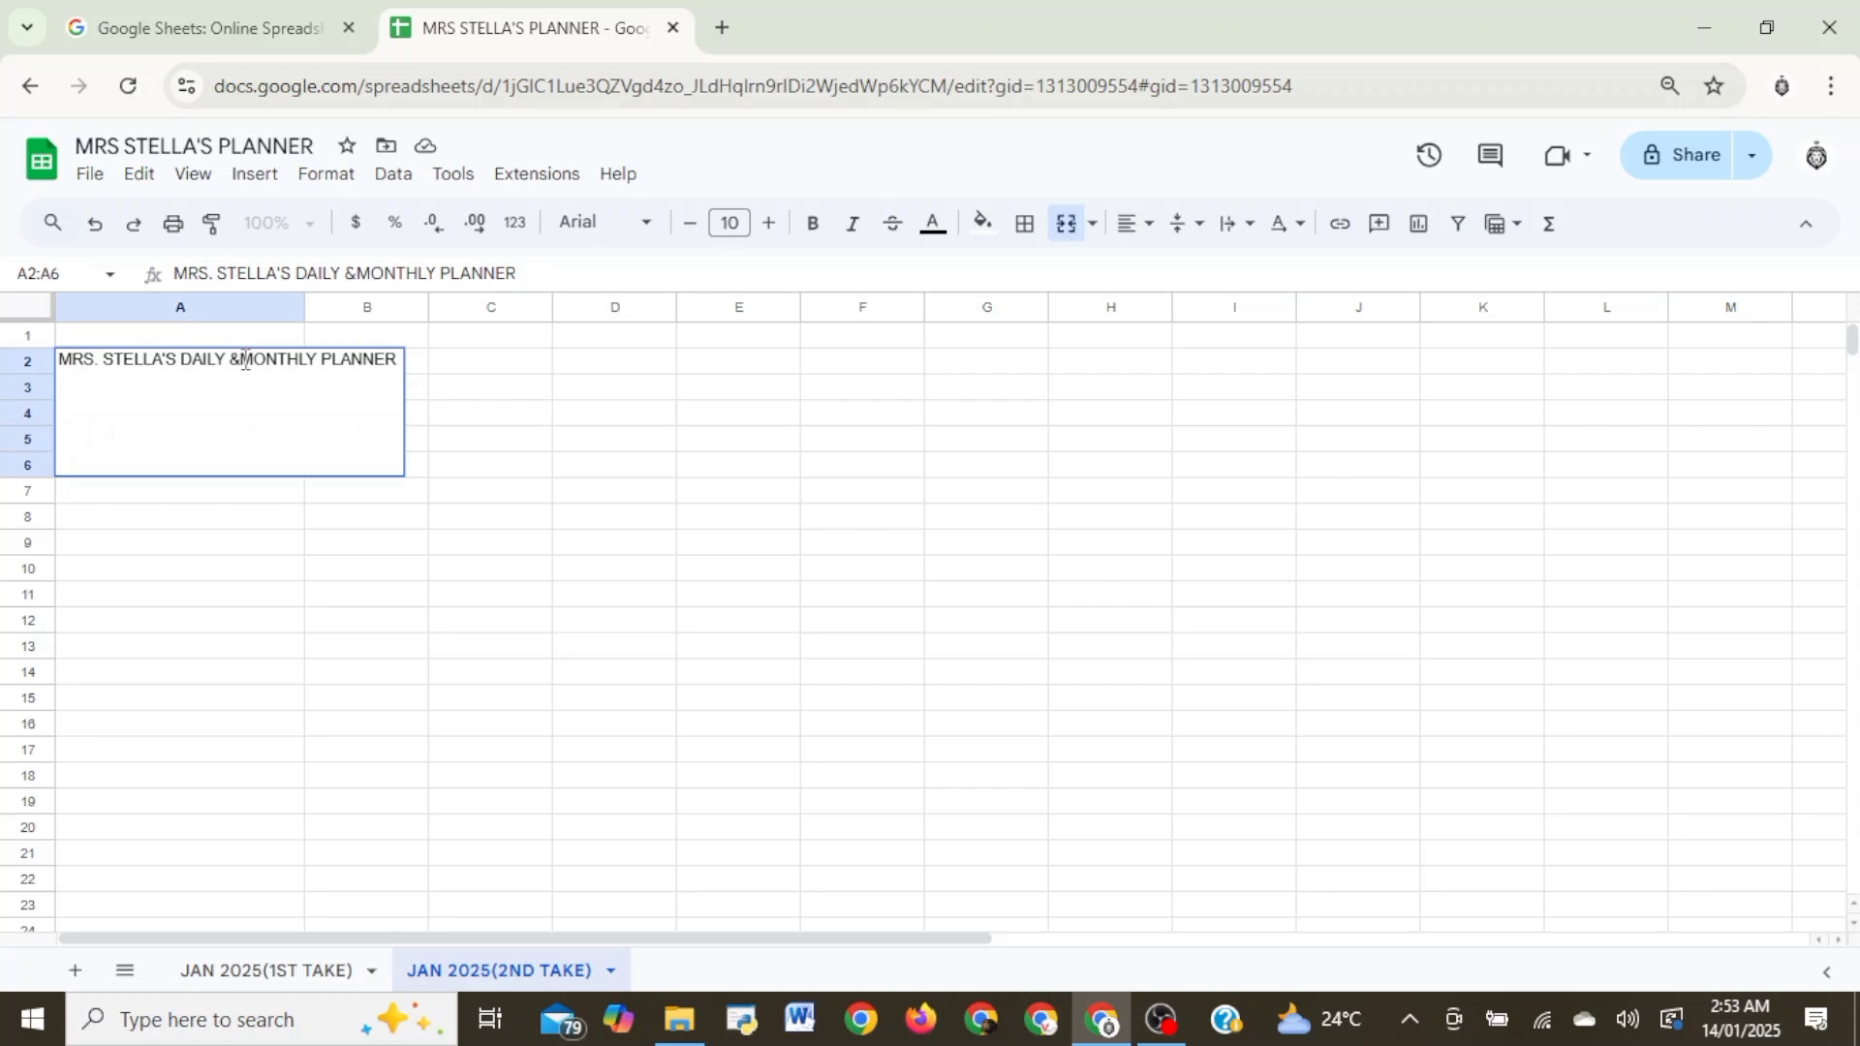
pyautogui.click(259, 596)
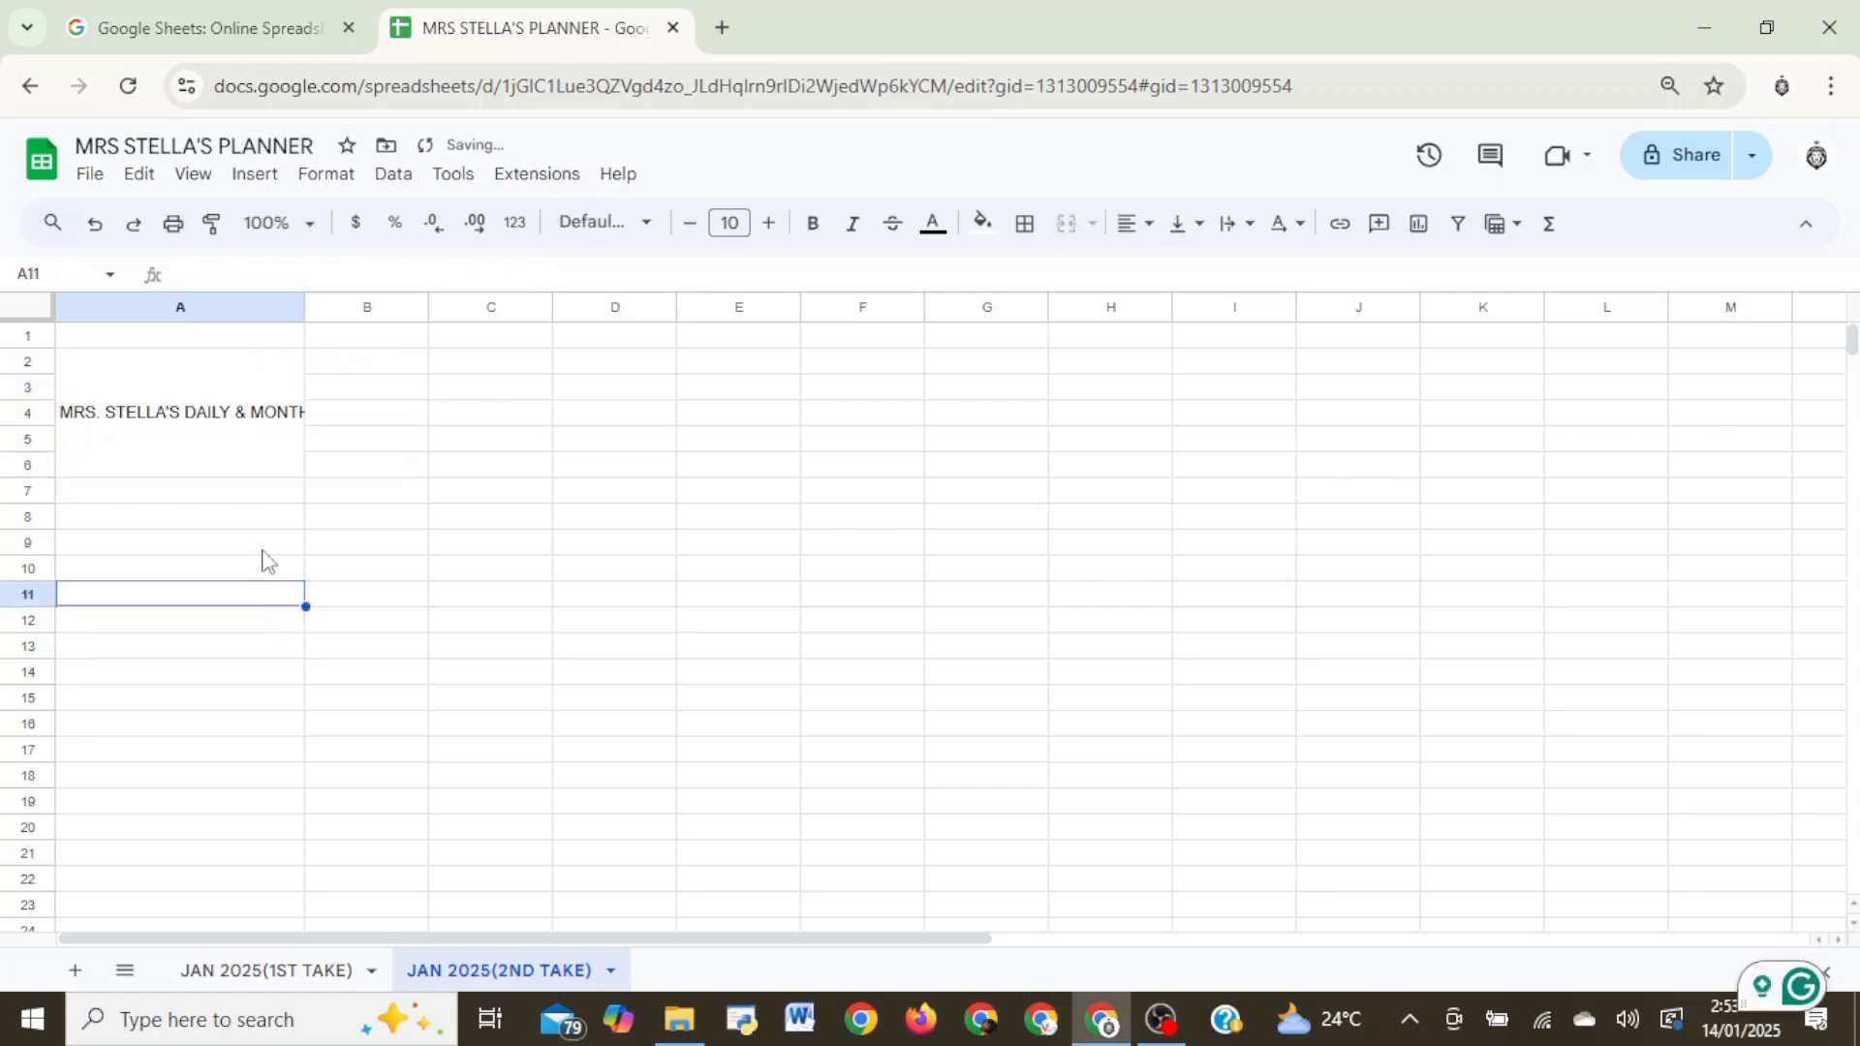
# - Wrap the planner title in A2:A6 so it fits within column A's width
pyautogui.click(258, 405)
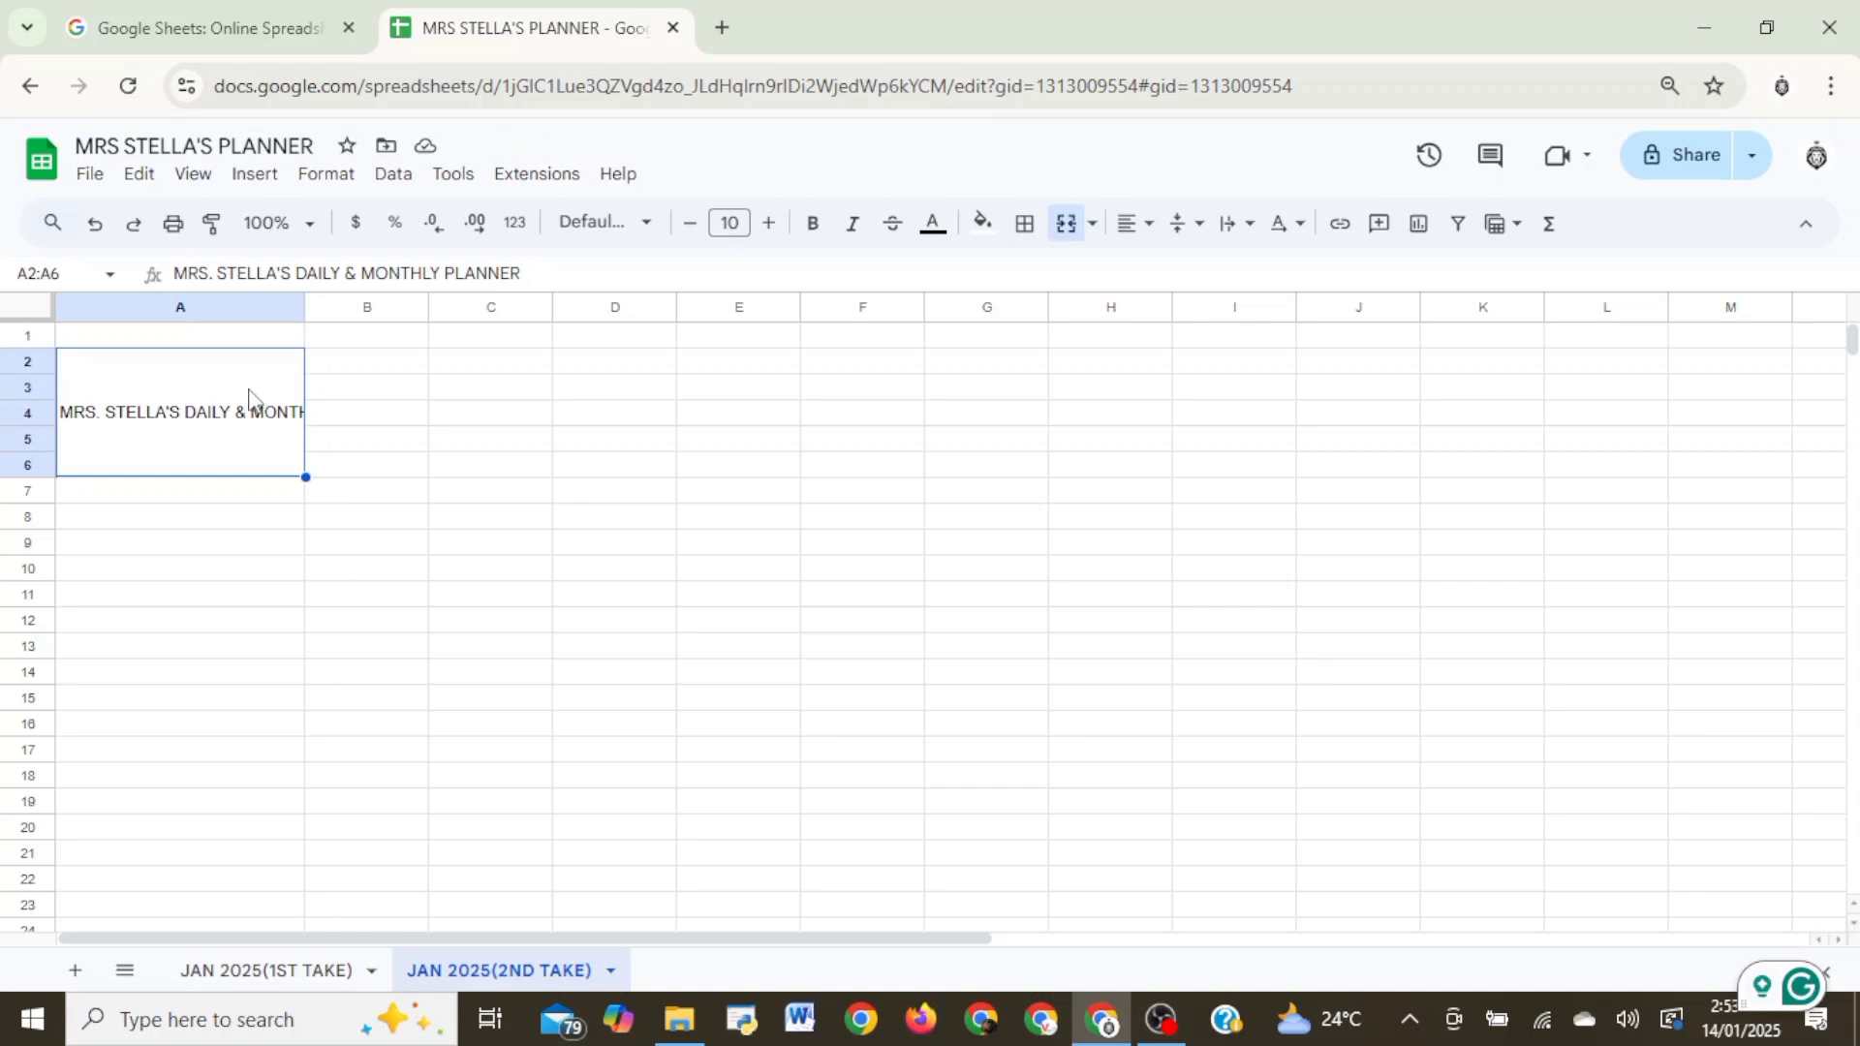
pyautogui.moveTo(303, 307); pyautogui.dragTo(413, 307)
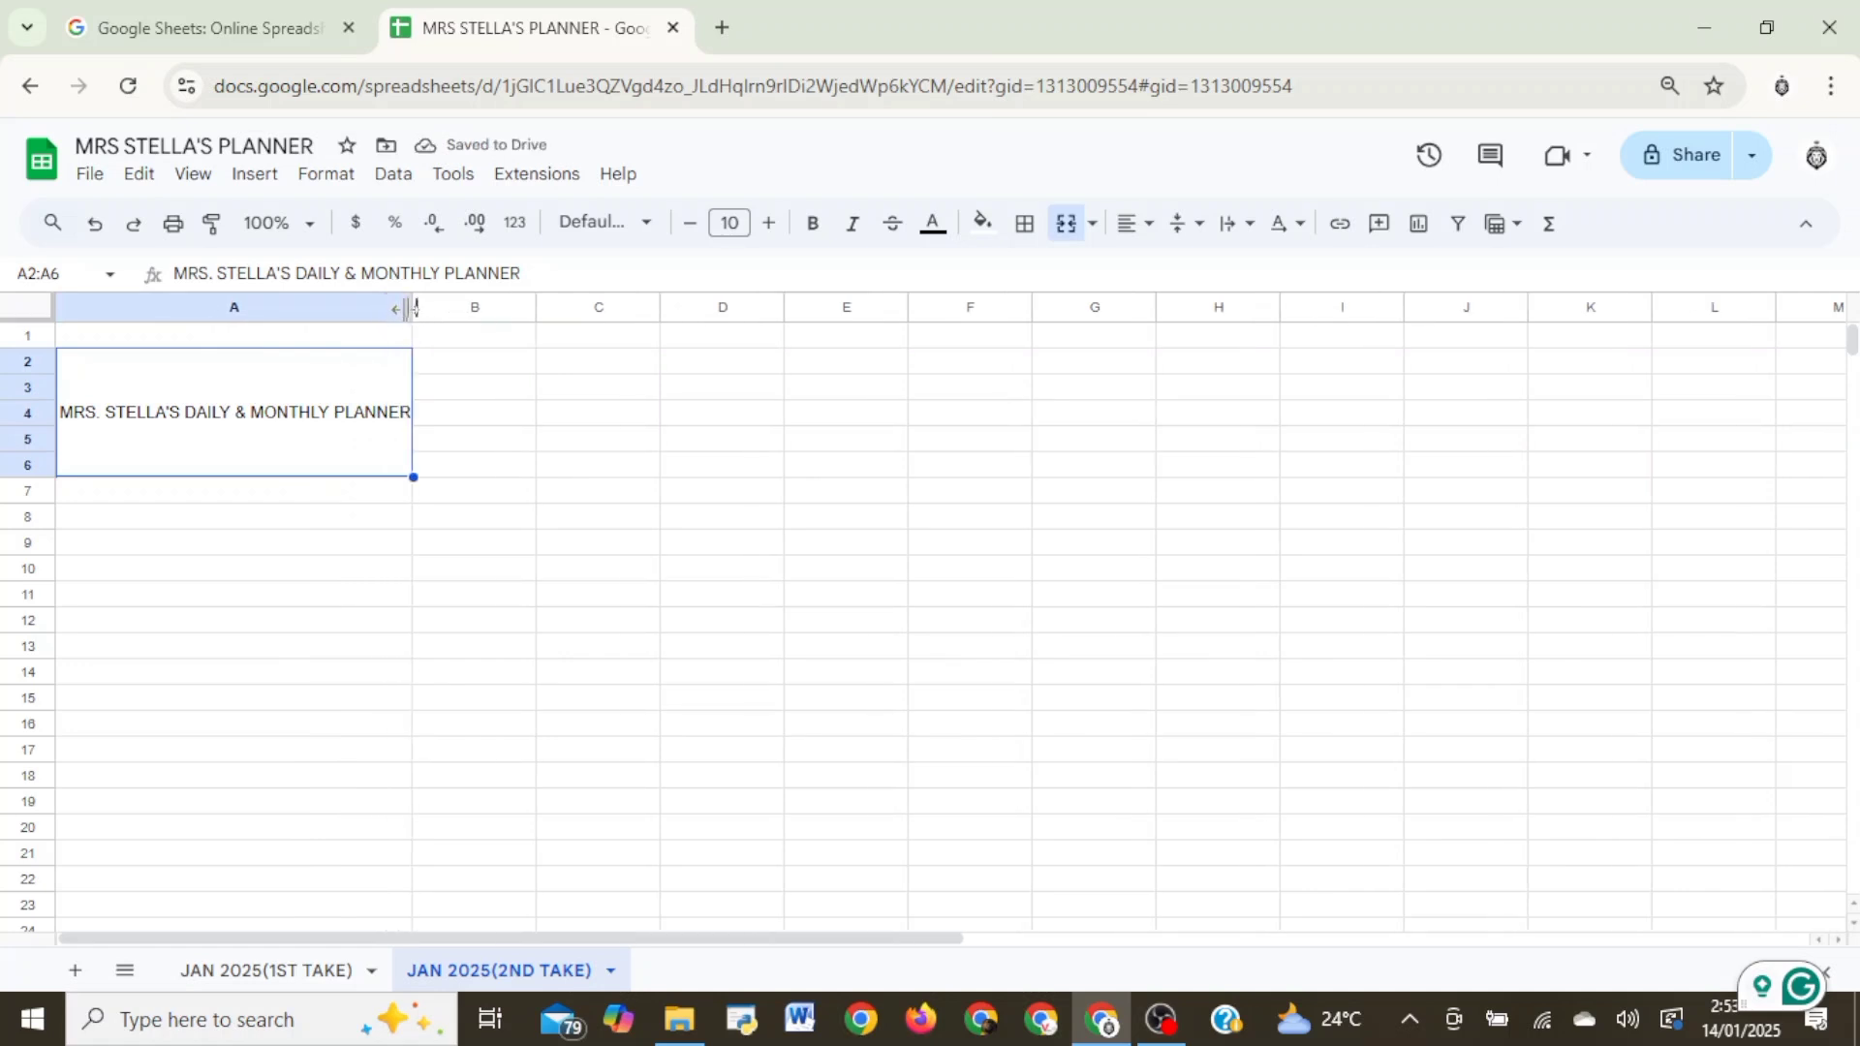
pyautogui.moveTo(407, 308); pyautogui.dragTo(306, 307)
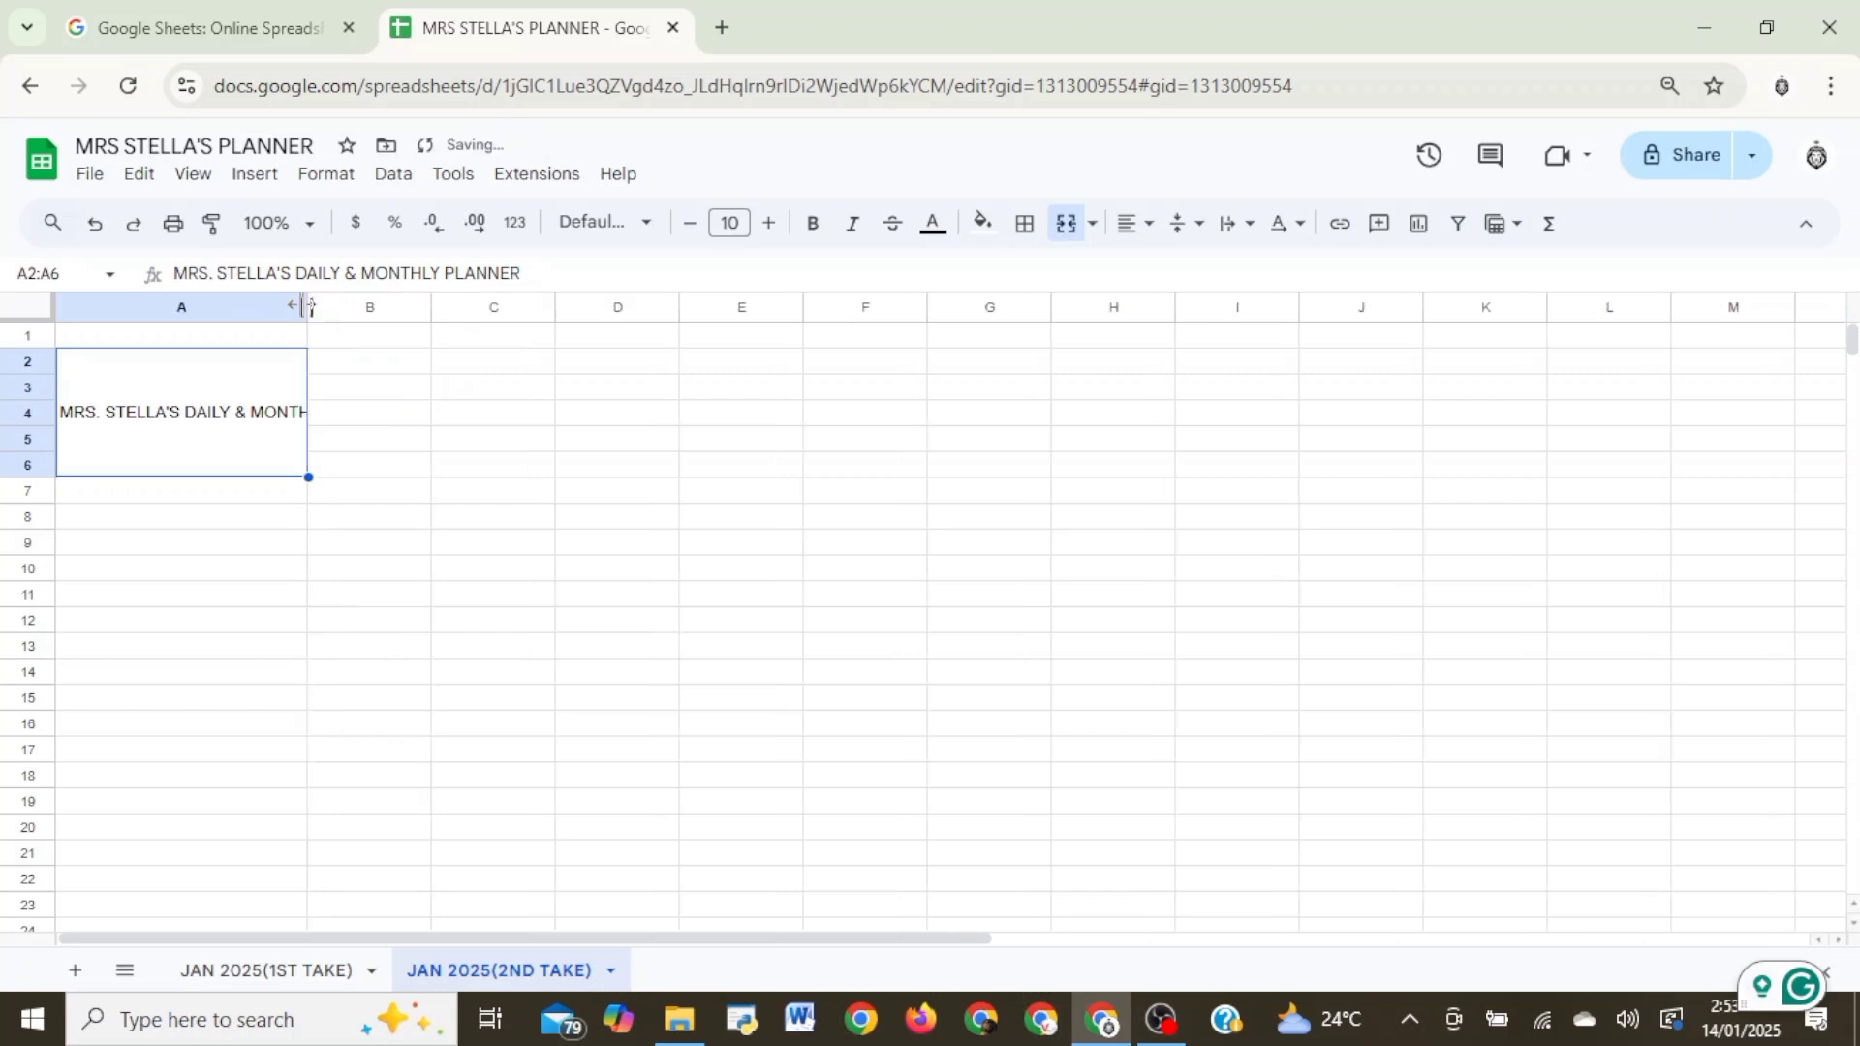
pyautogui.click(1247, 228)
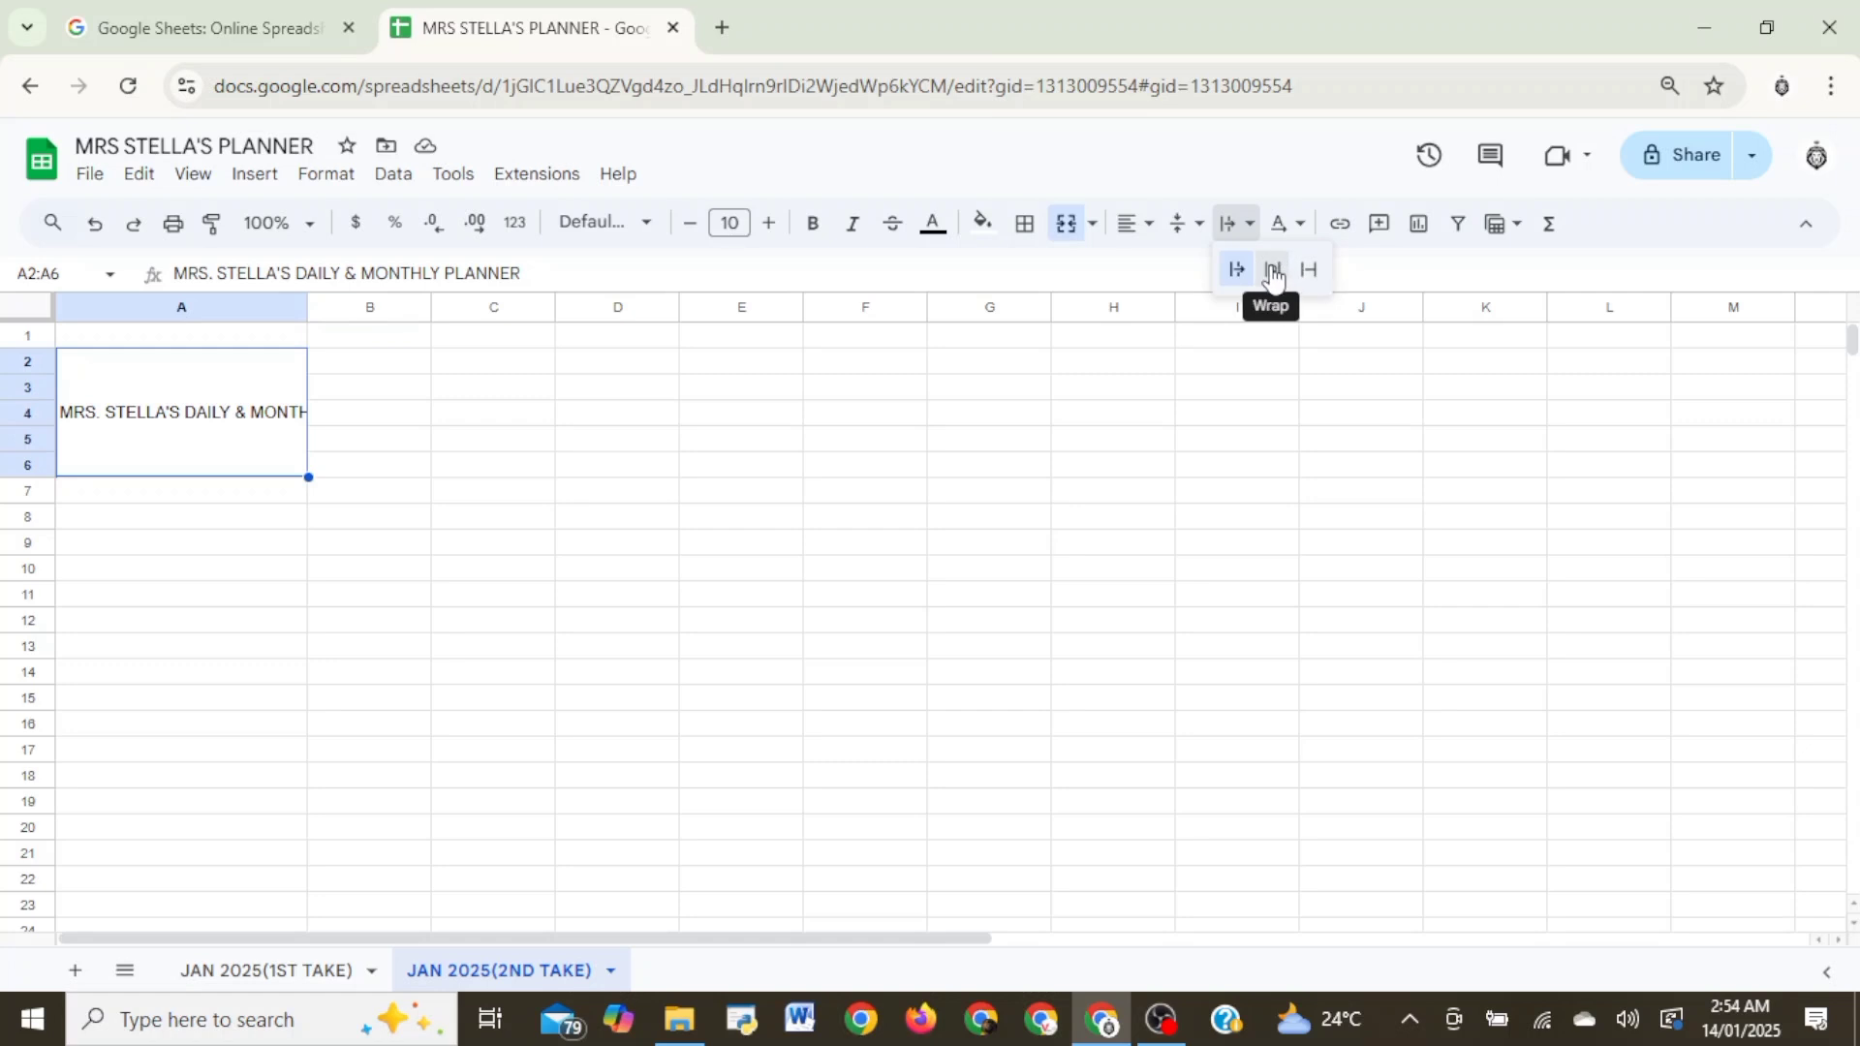
pyautogui.click(1273, 273)
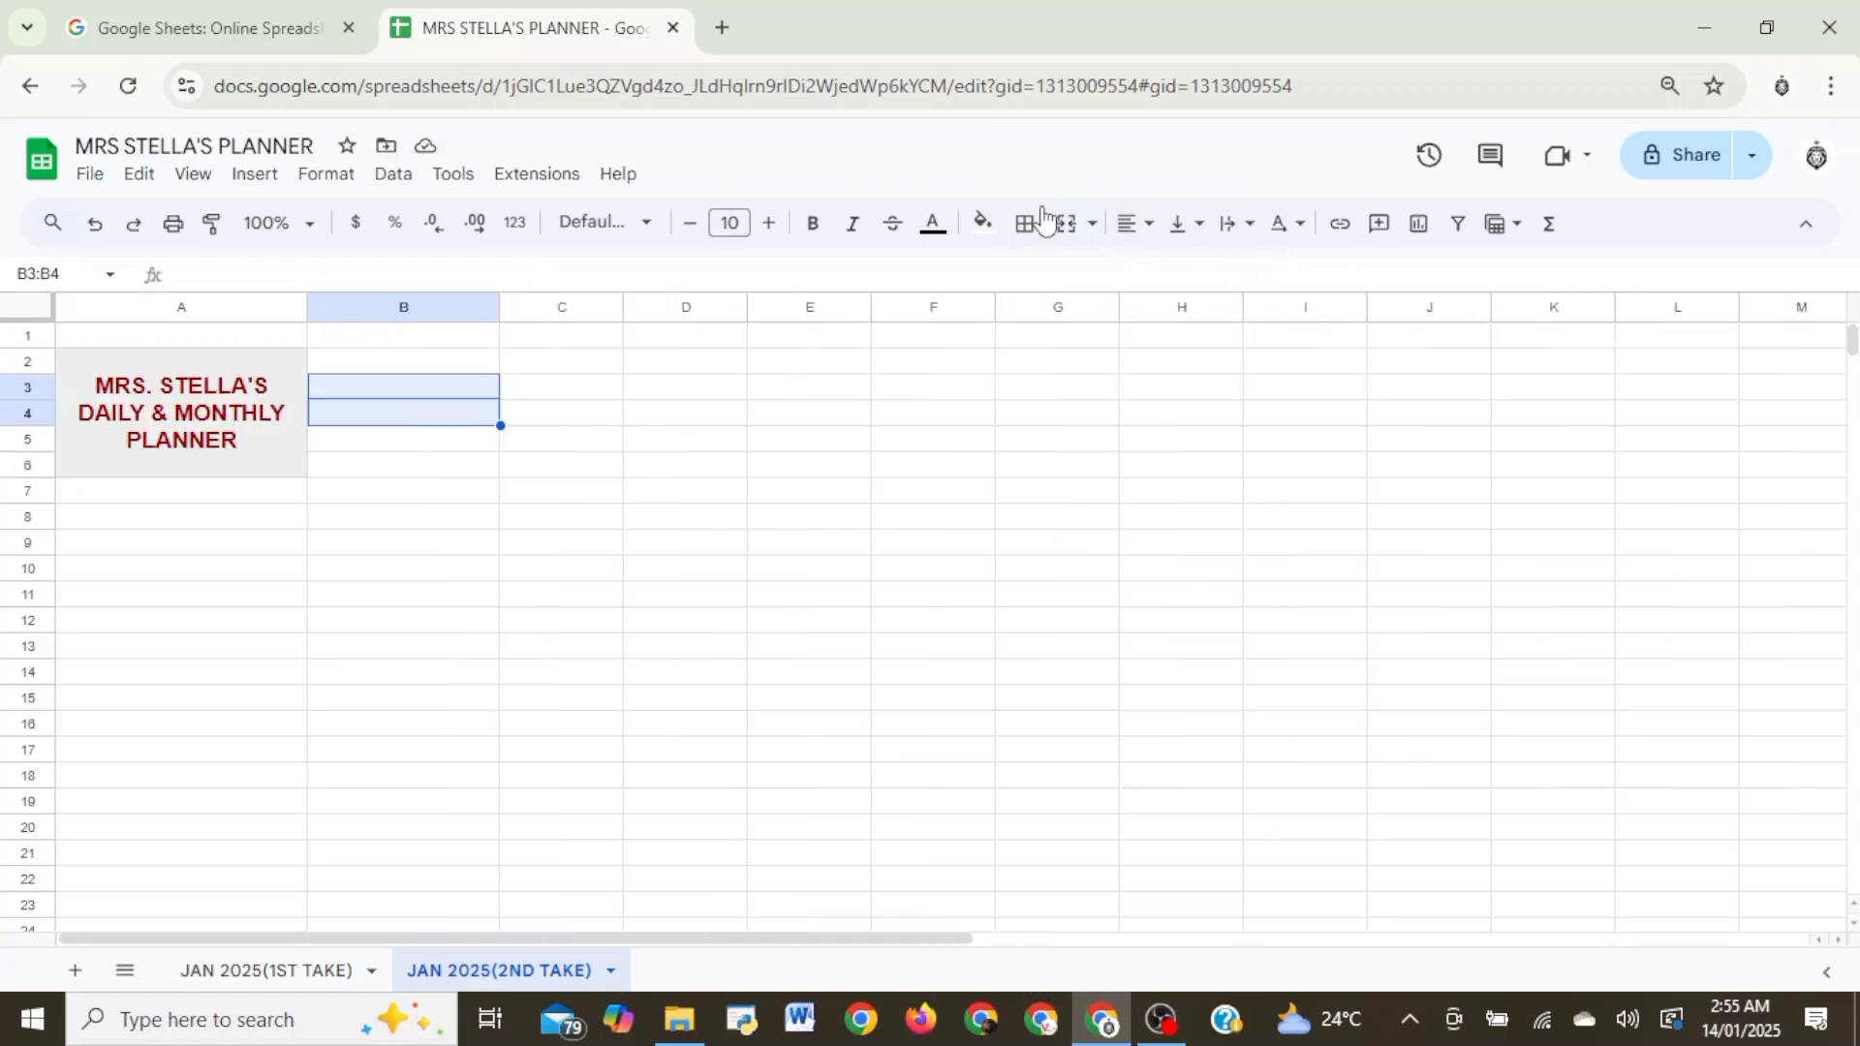
# - Merge cells B3:B4 and enter JANUARY 2025 in the merged cell
pyautogui.click(1092, 224)
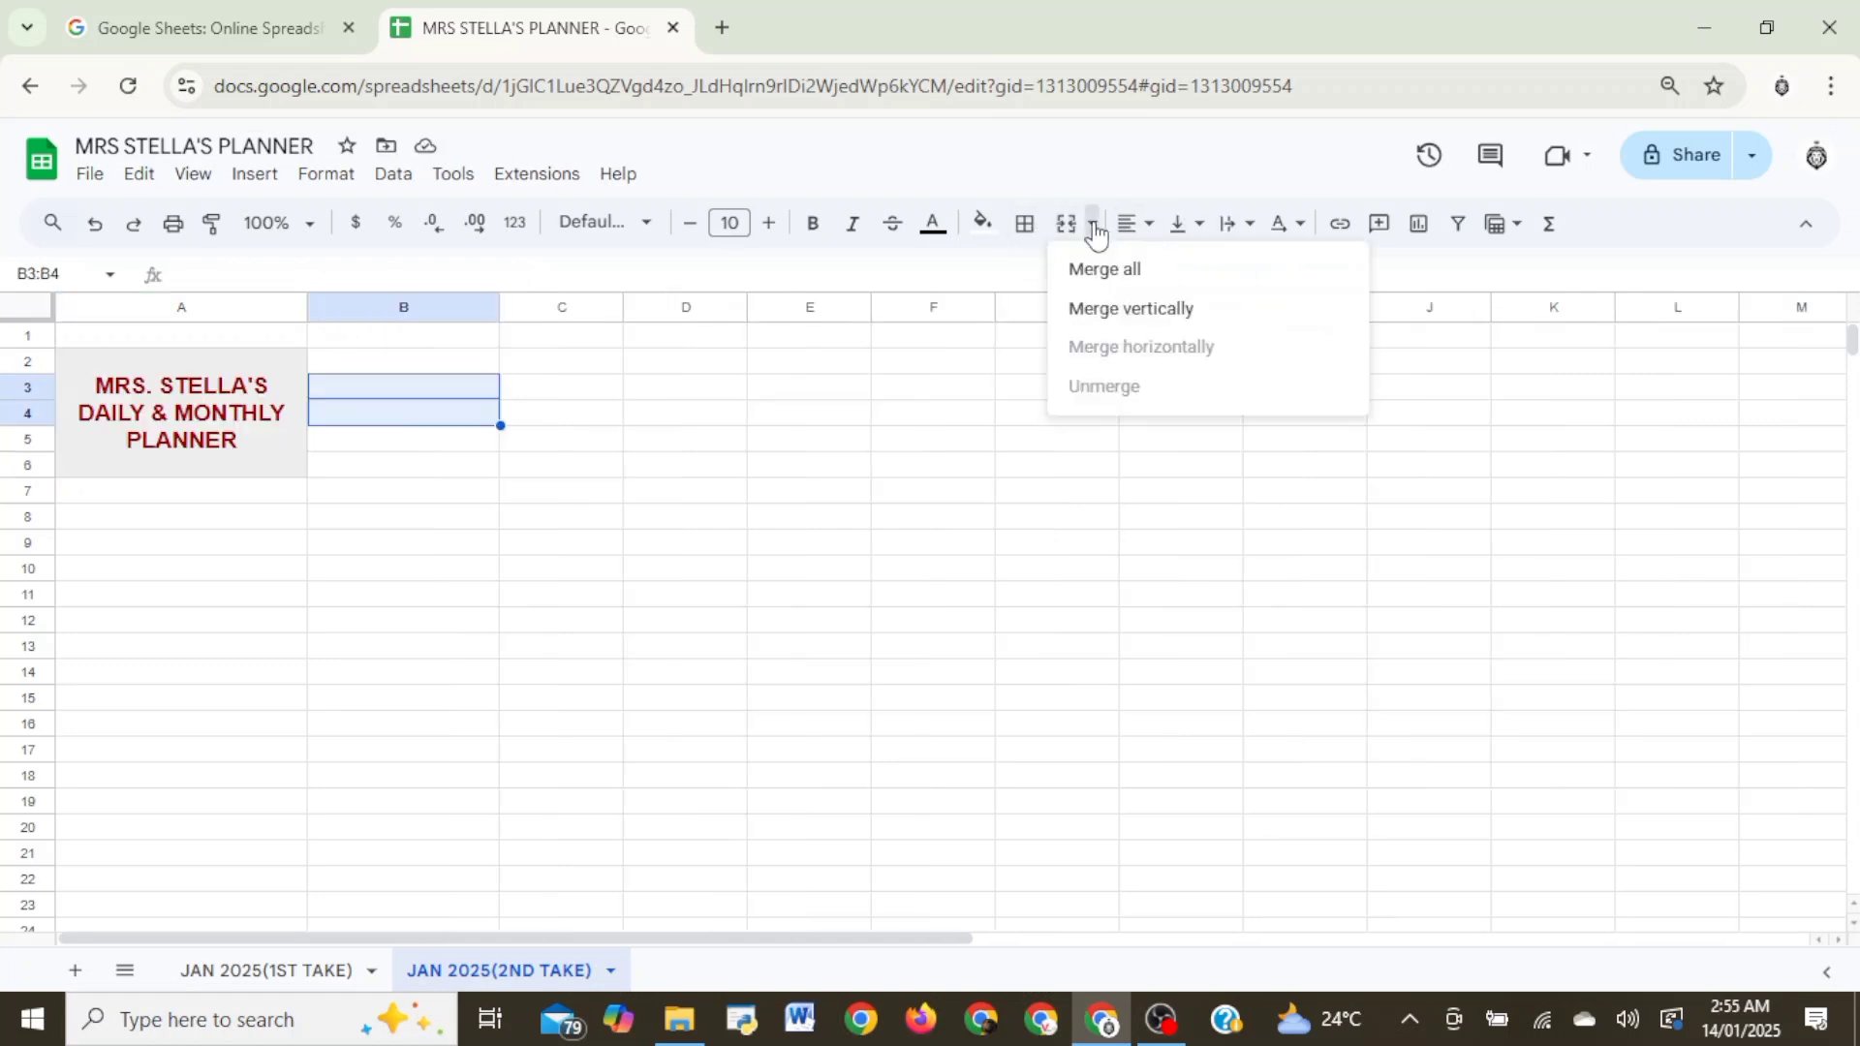
pyautogui.click(1104, 269)
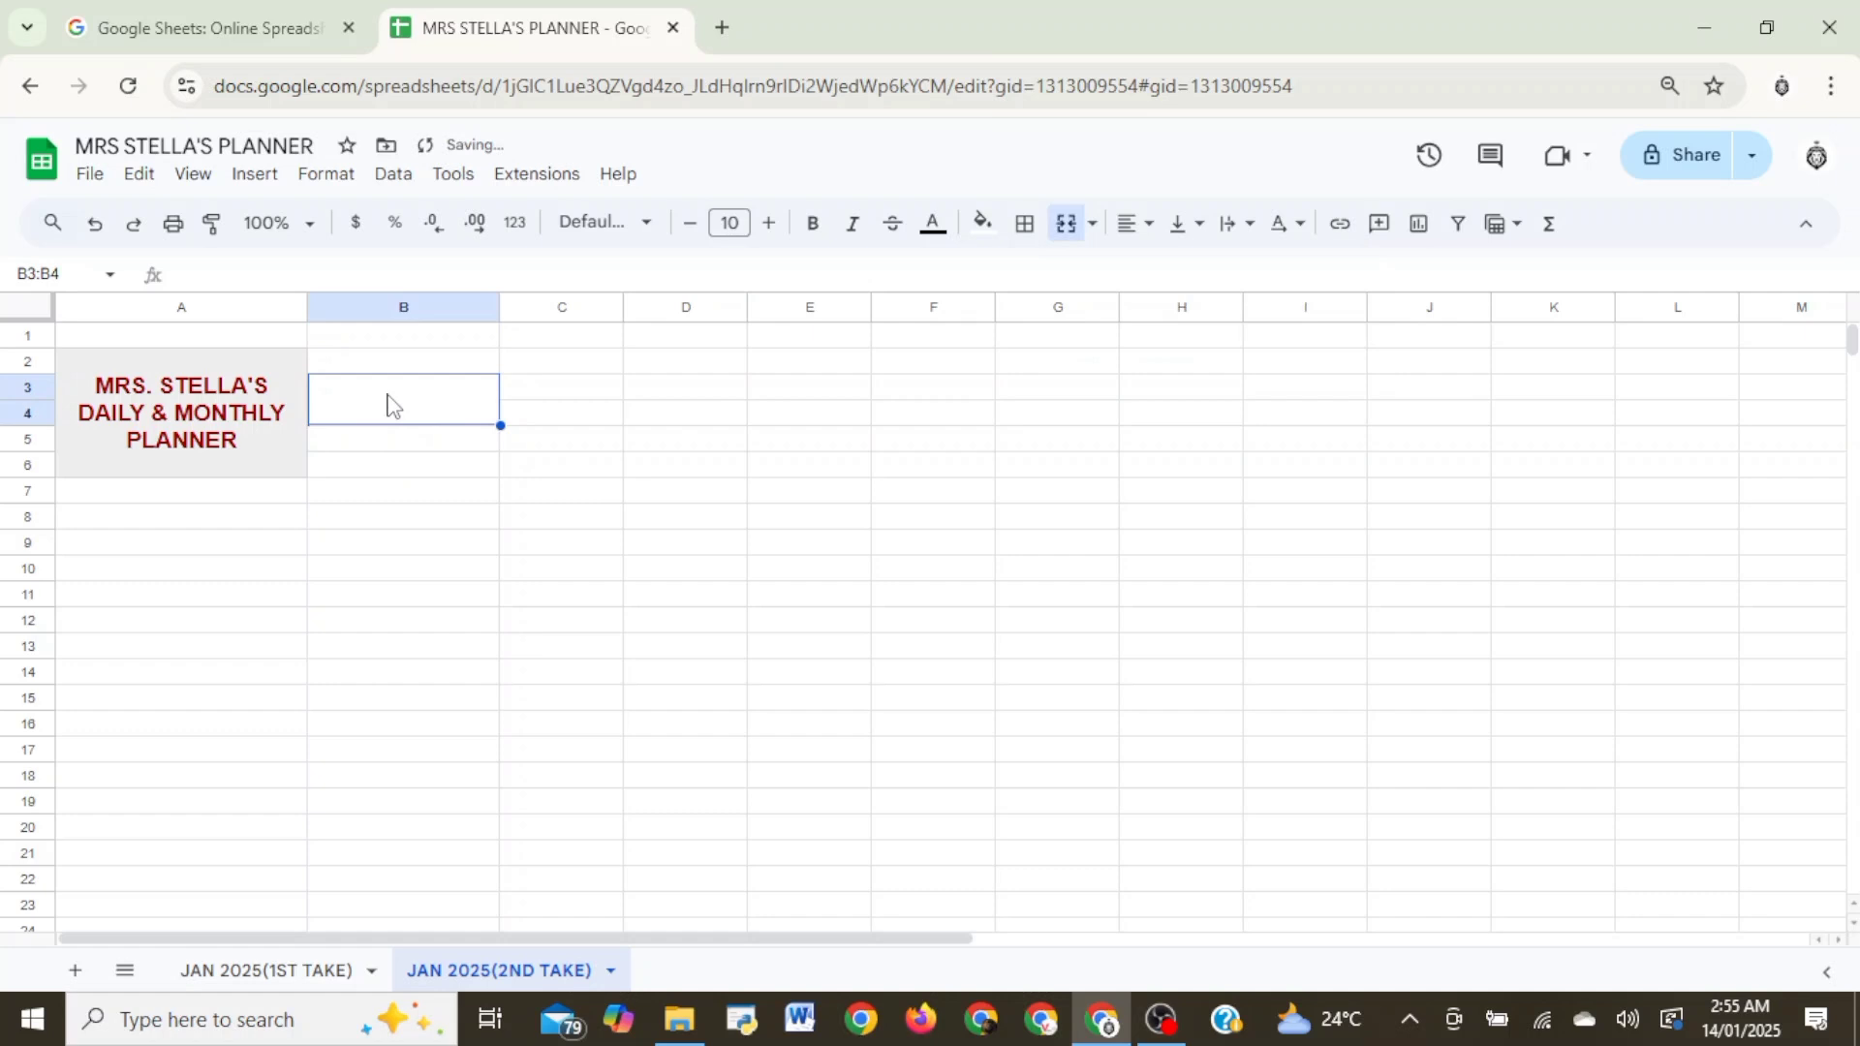
pyautogui.write('JANUA')
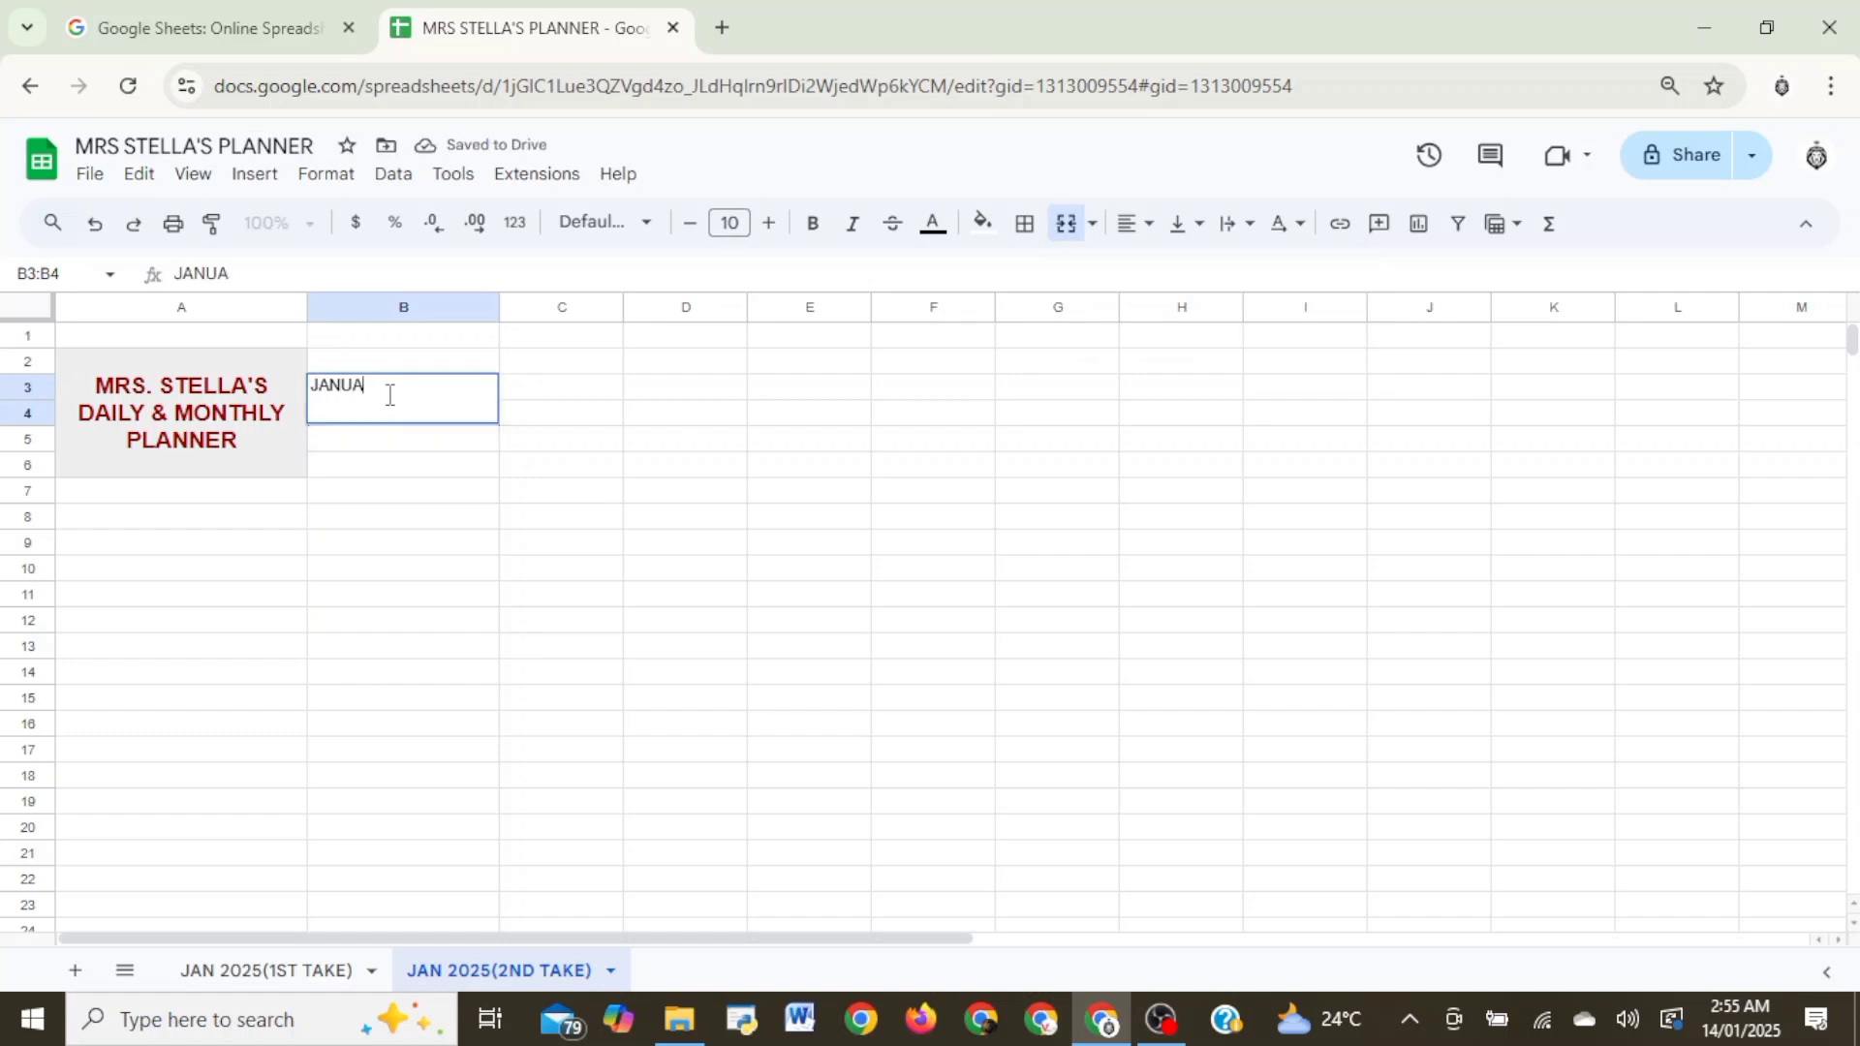
pyautogui.write('RY 2025')
pyautogui.click(561, 438)
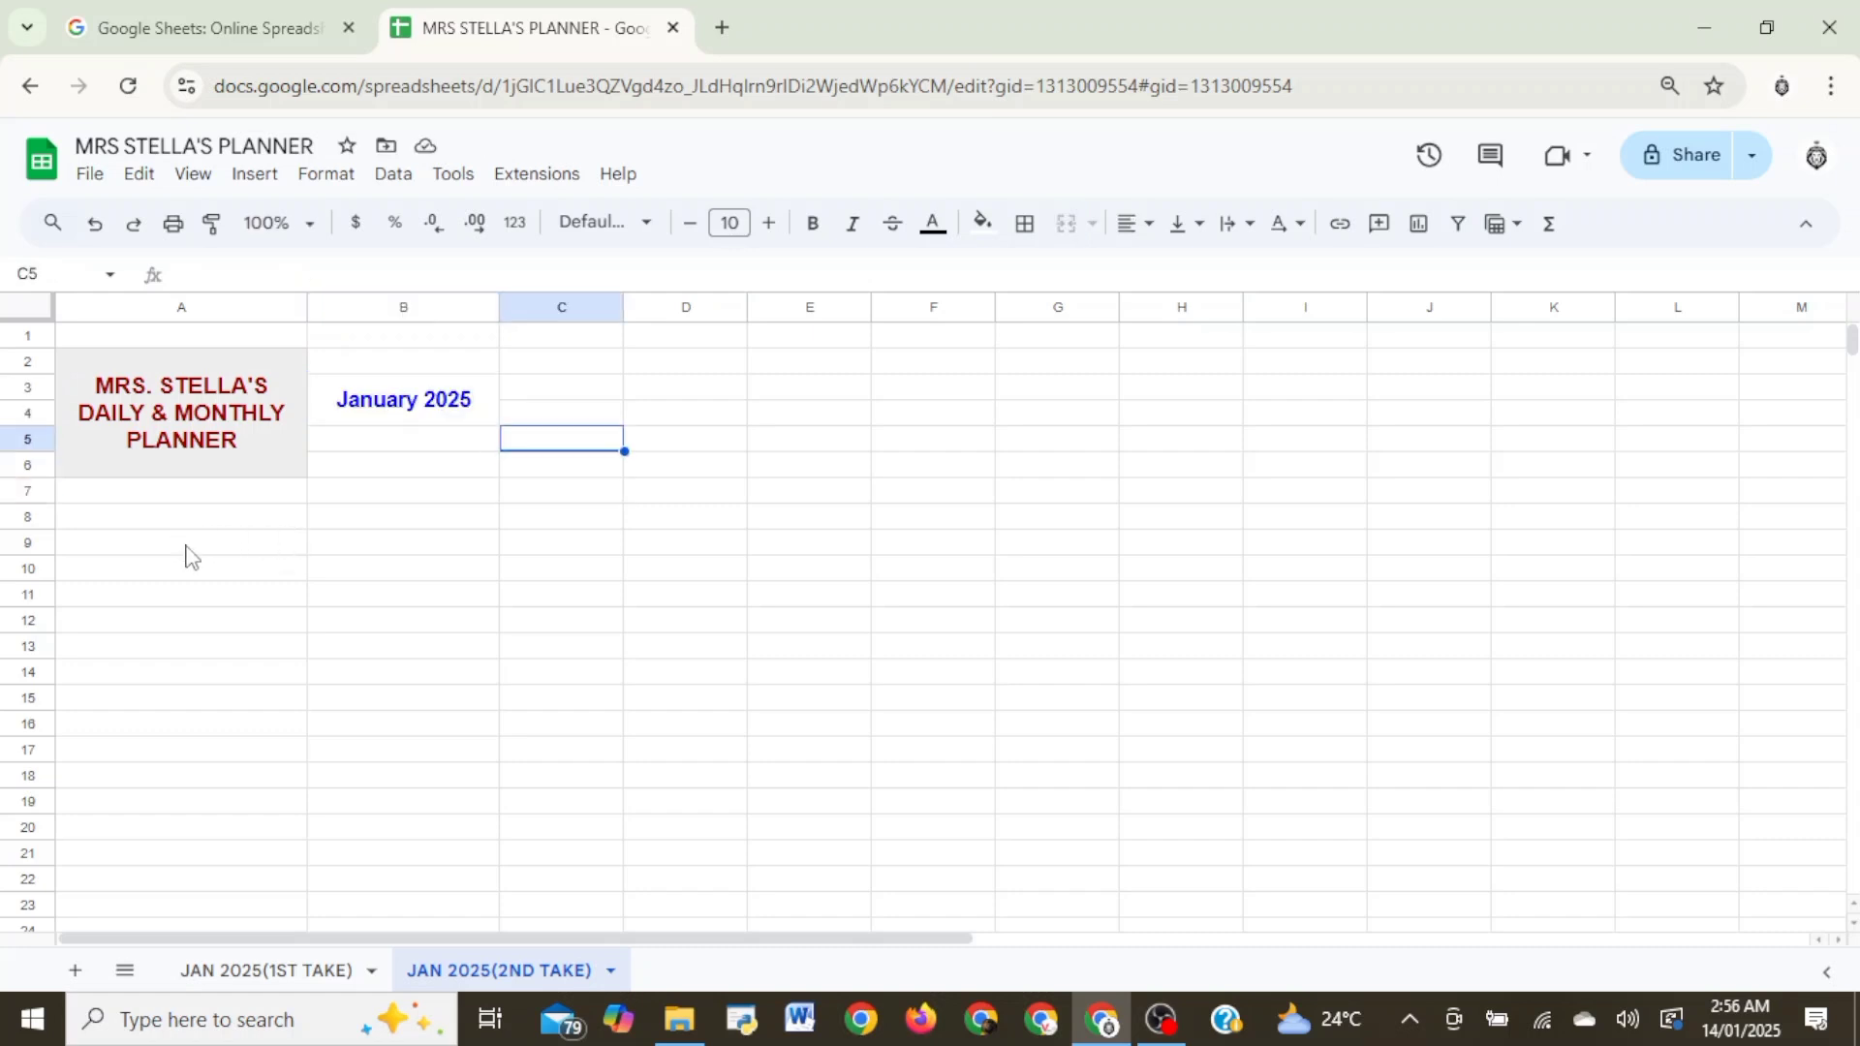
# - Enter the row heading DATES in cell A7, directly below the planner title
pyautogui.click(222, 500)
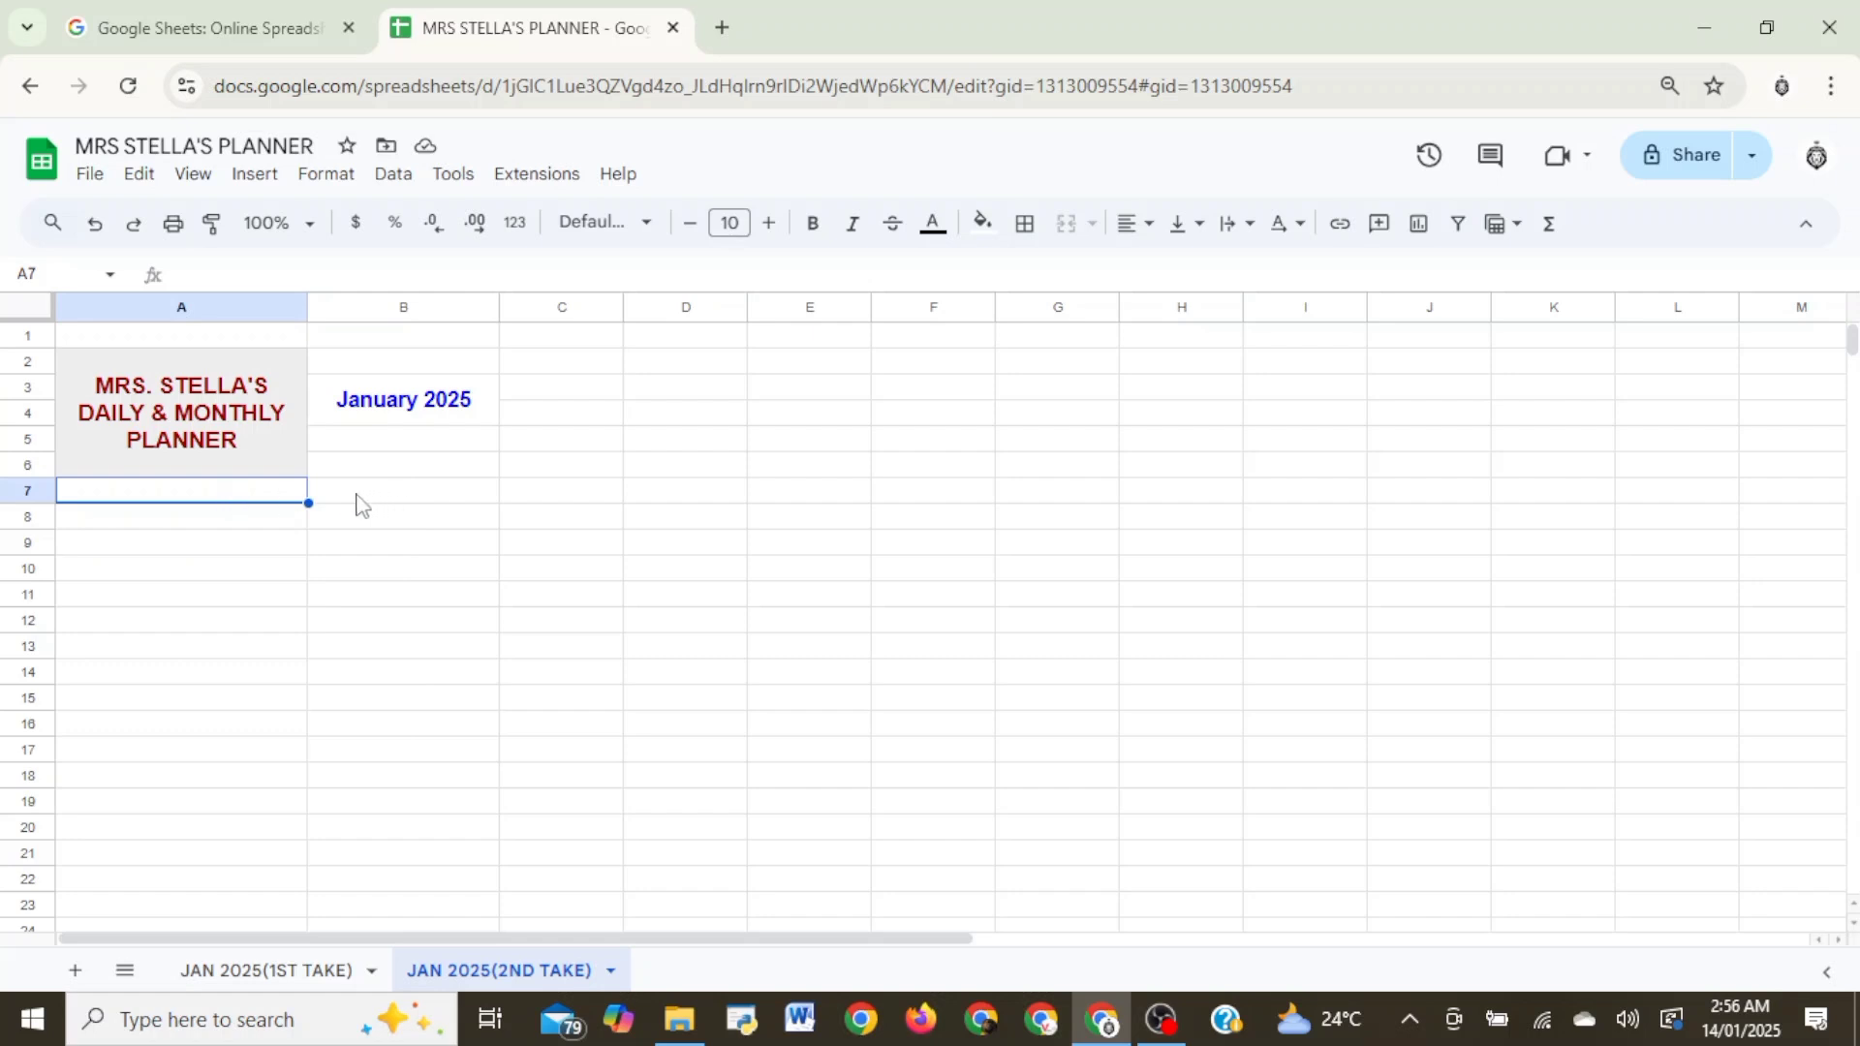
pyautogui.moveTo(353, 501); pyautogui.dragTo(1497, 506)
pyautogui.click(455, 569)
pyautogui.click(161, 506)
pyautogui.write('DATES')
pyautogui.click(197, 643)
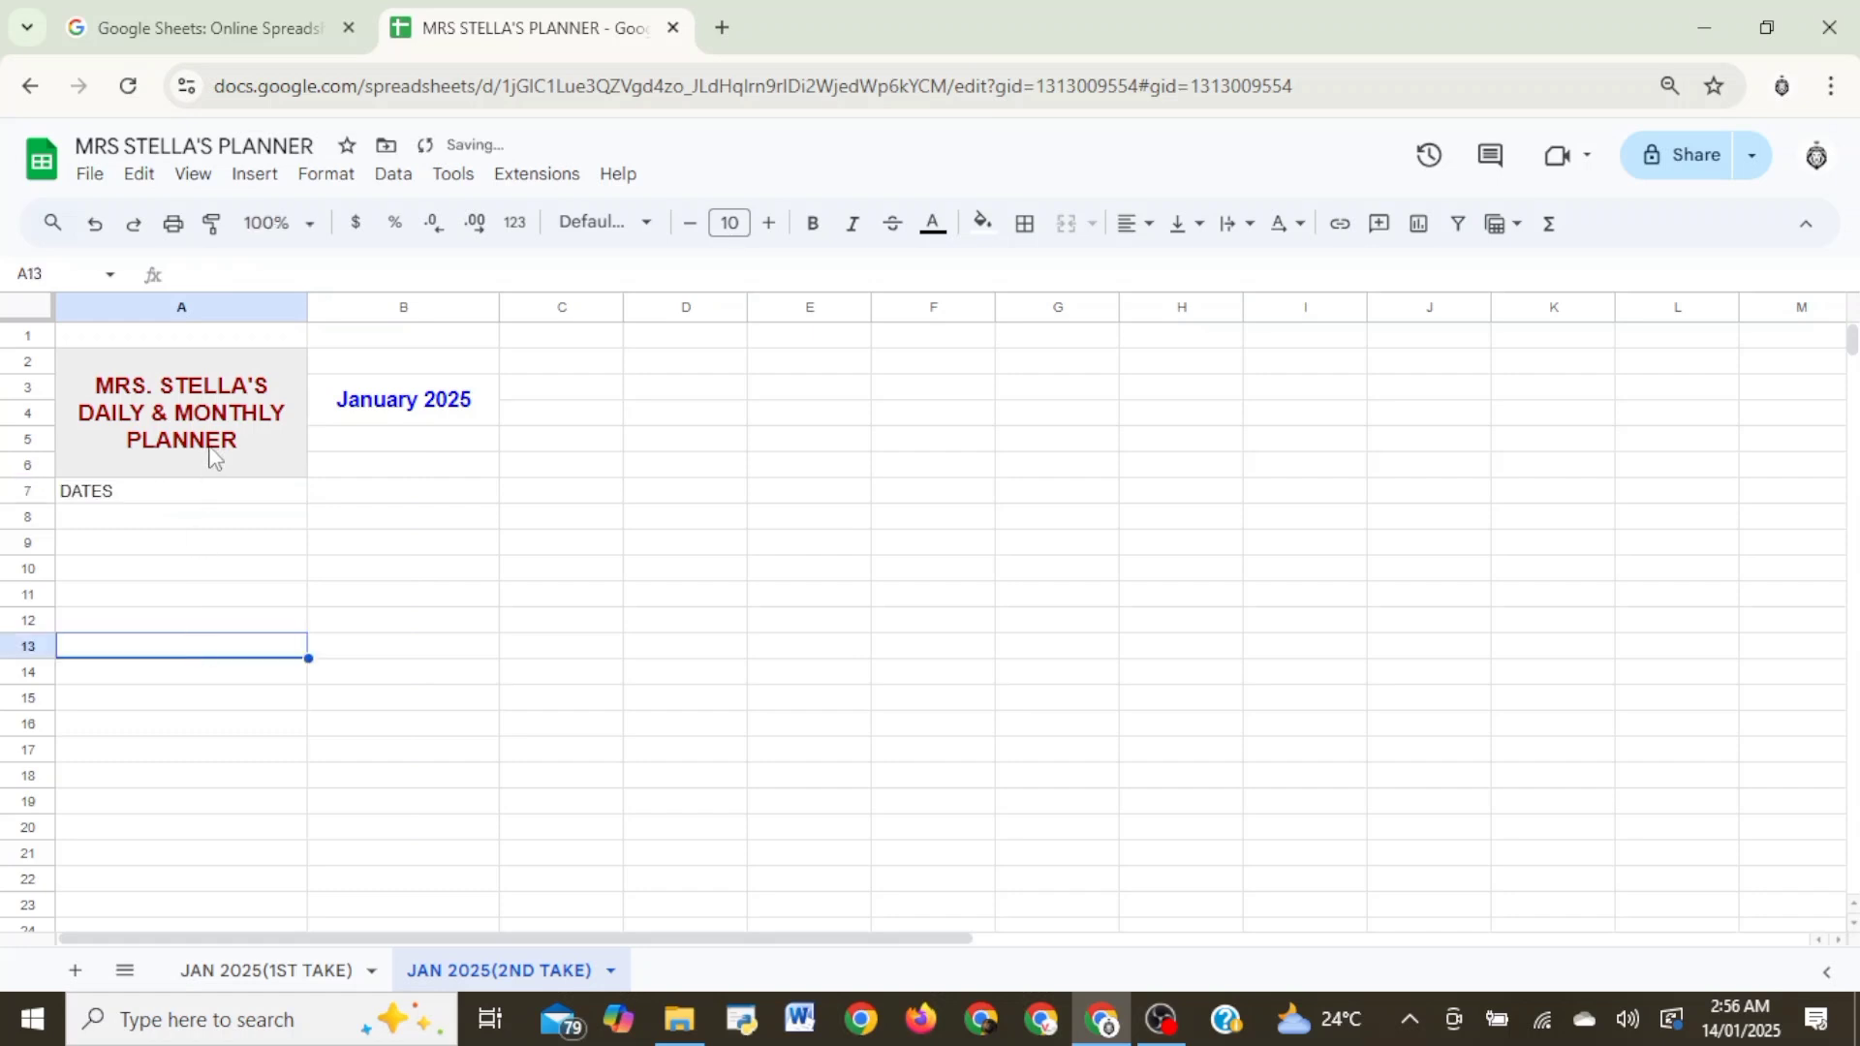
pyautogui.click(221, 489)
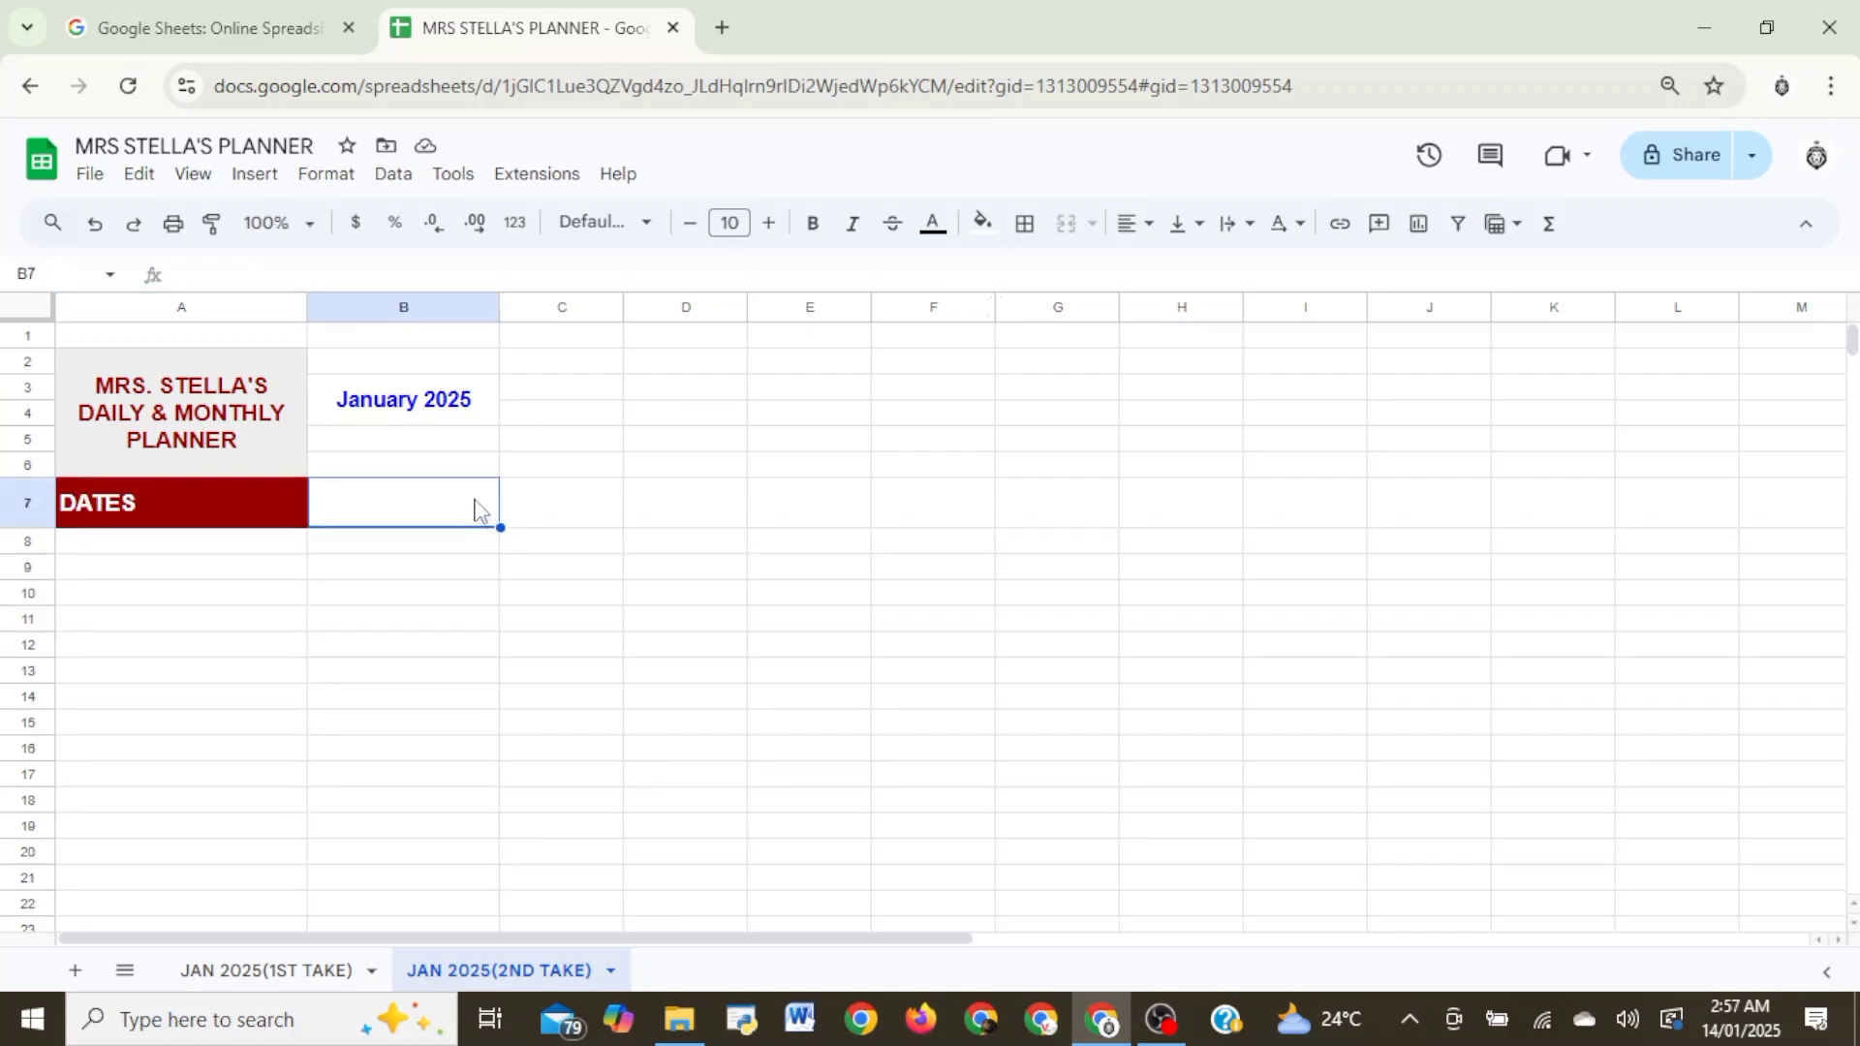
# - Enter the first date, 1/1/2025, in cell C7 of the DATES row
pyautogui.click(464, 389)
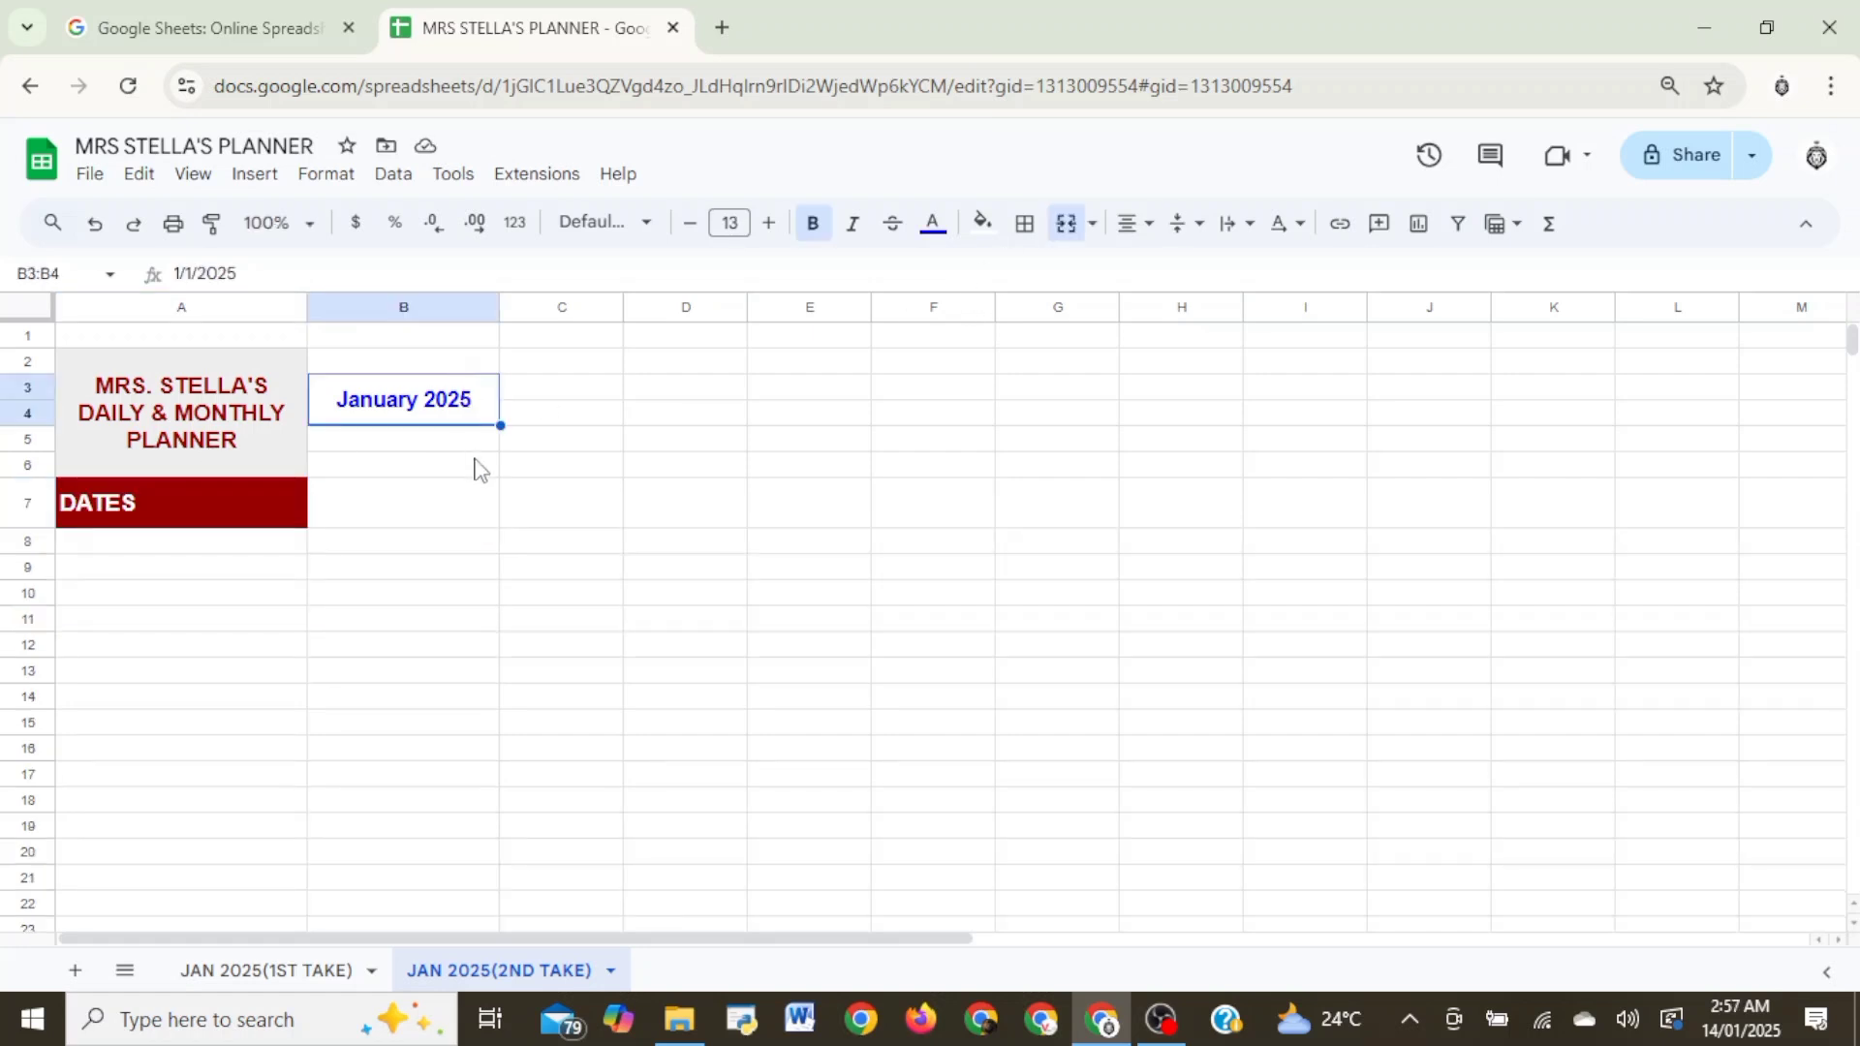
pyautogui.click(457, 504)
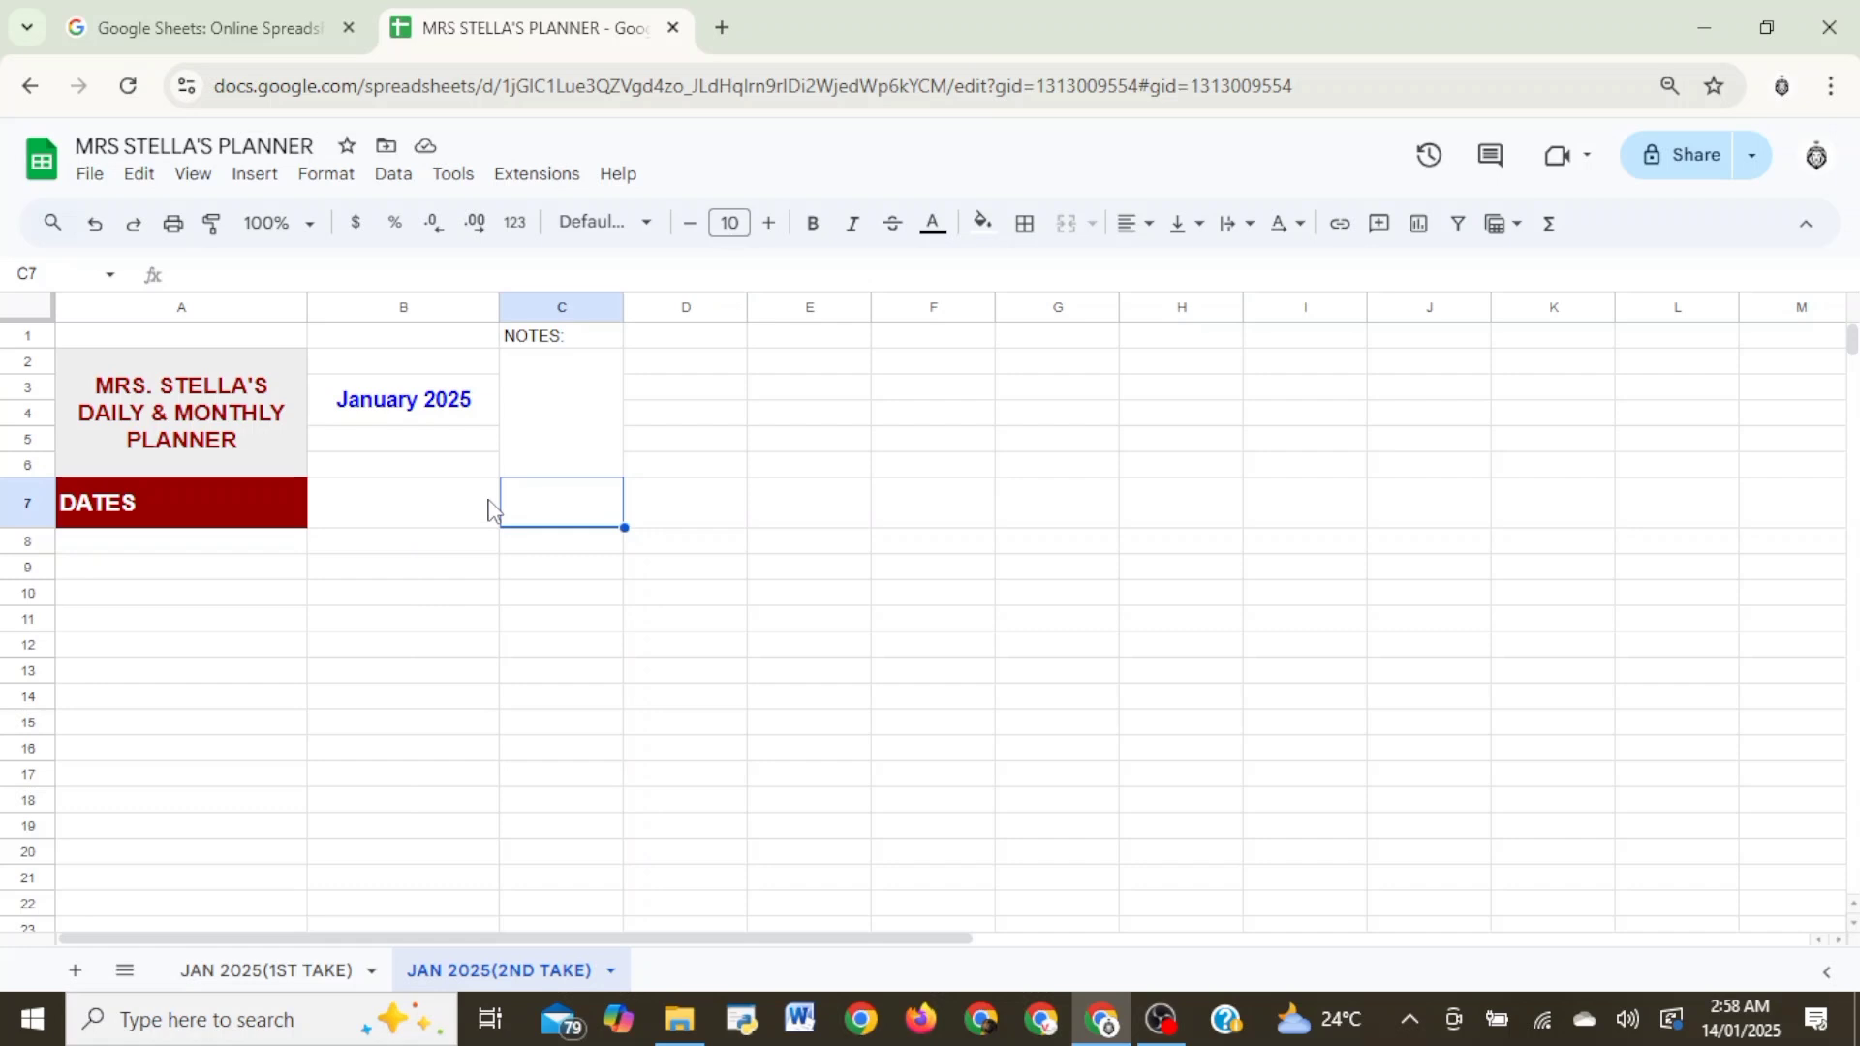
pyautogui.write('1/1/2025')
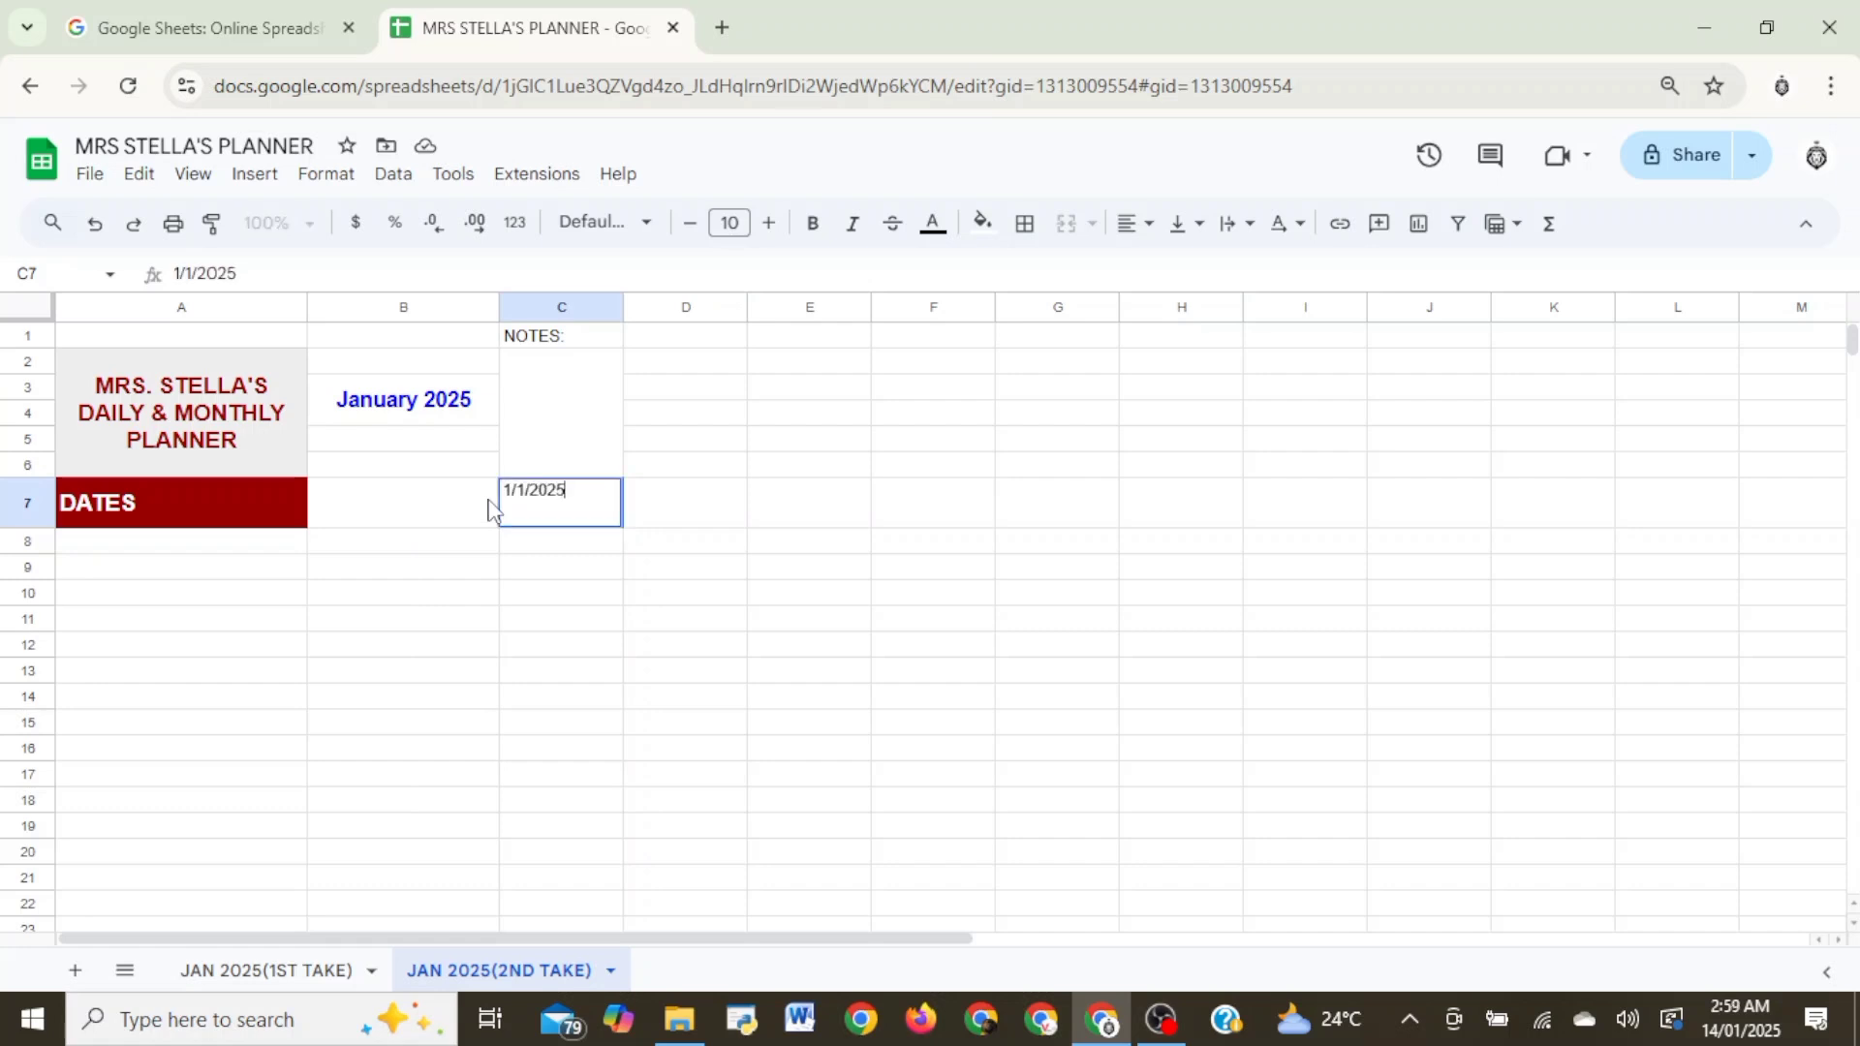
pyautogui.press('Return')
# - Give date cell C7 a dark grey fill and white text
pyautogui.click(571, 508)
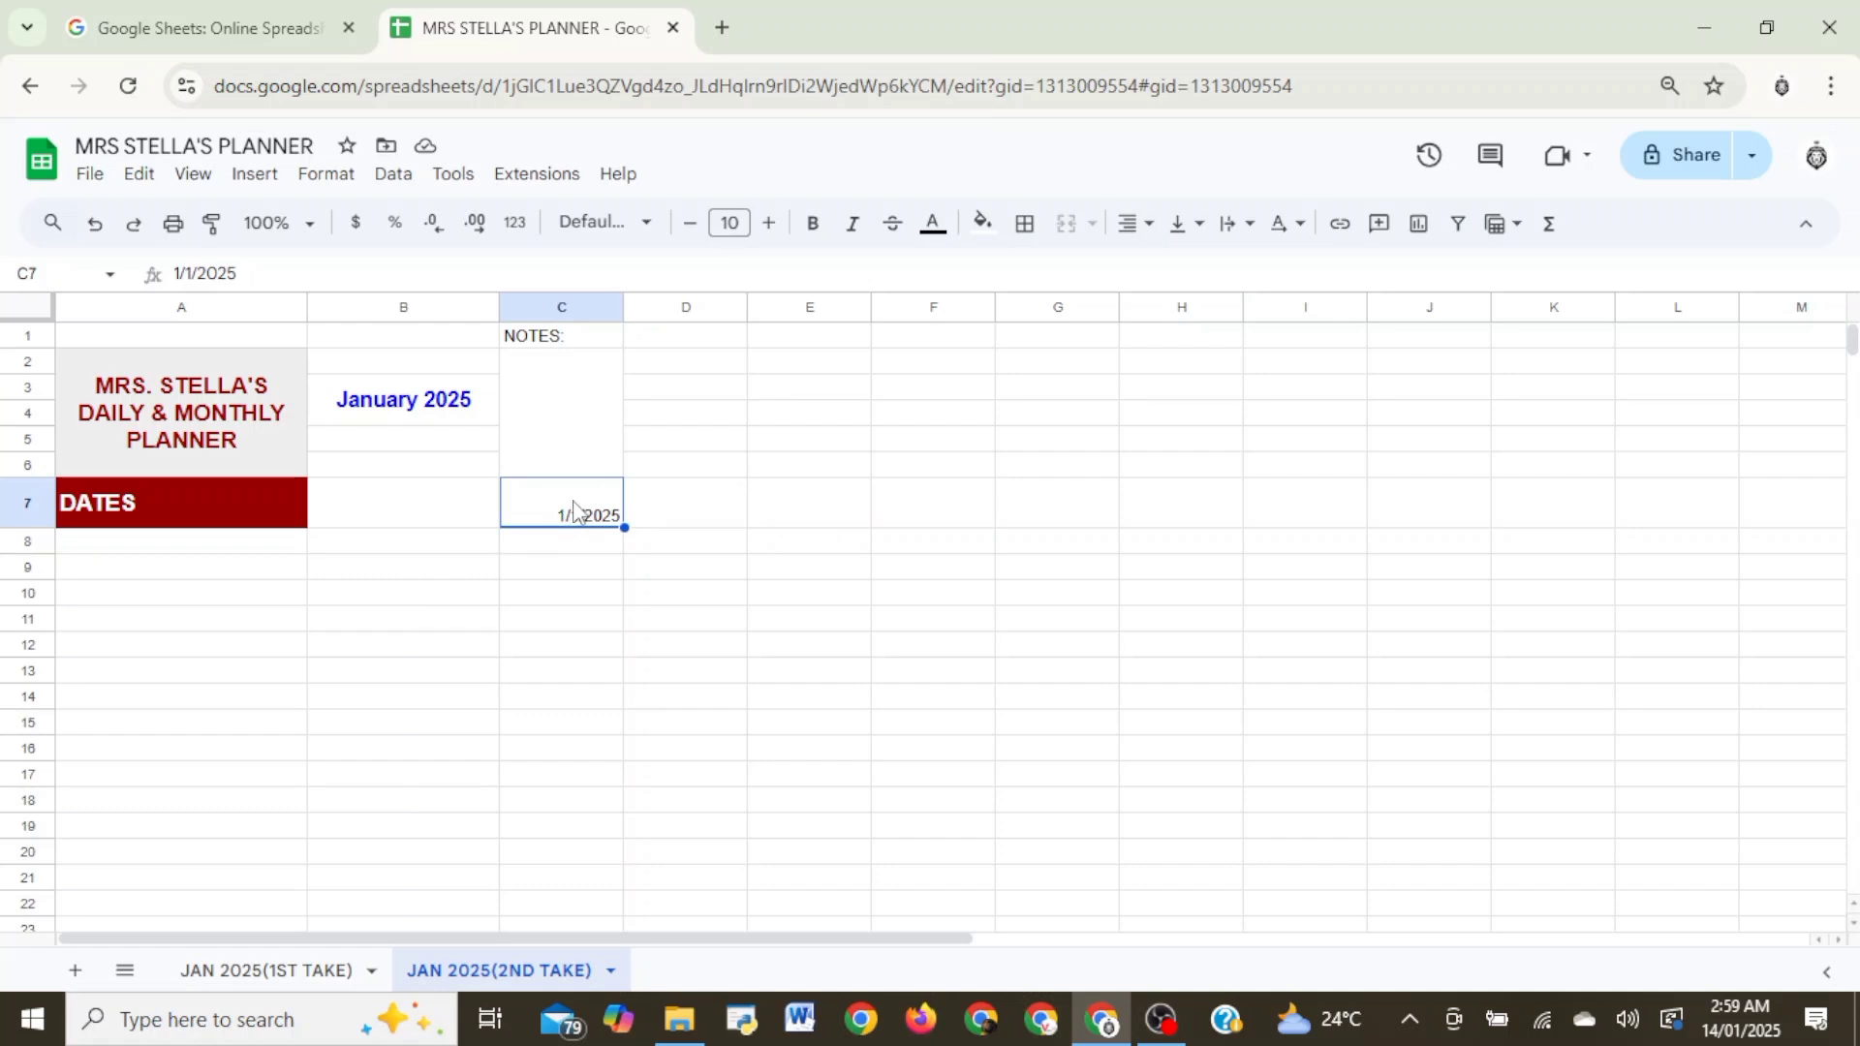
pyautogui.click(982, 225)
pyautogui.click(1017, 310)
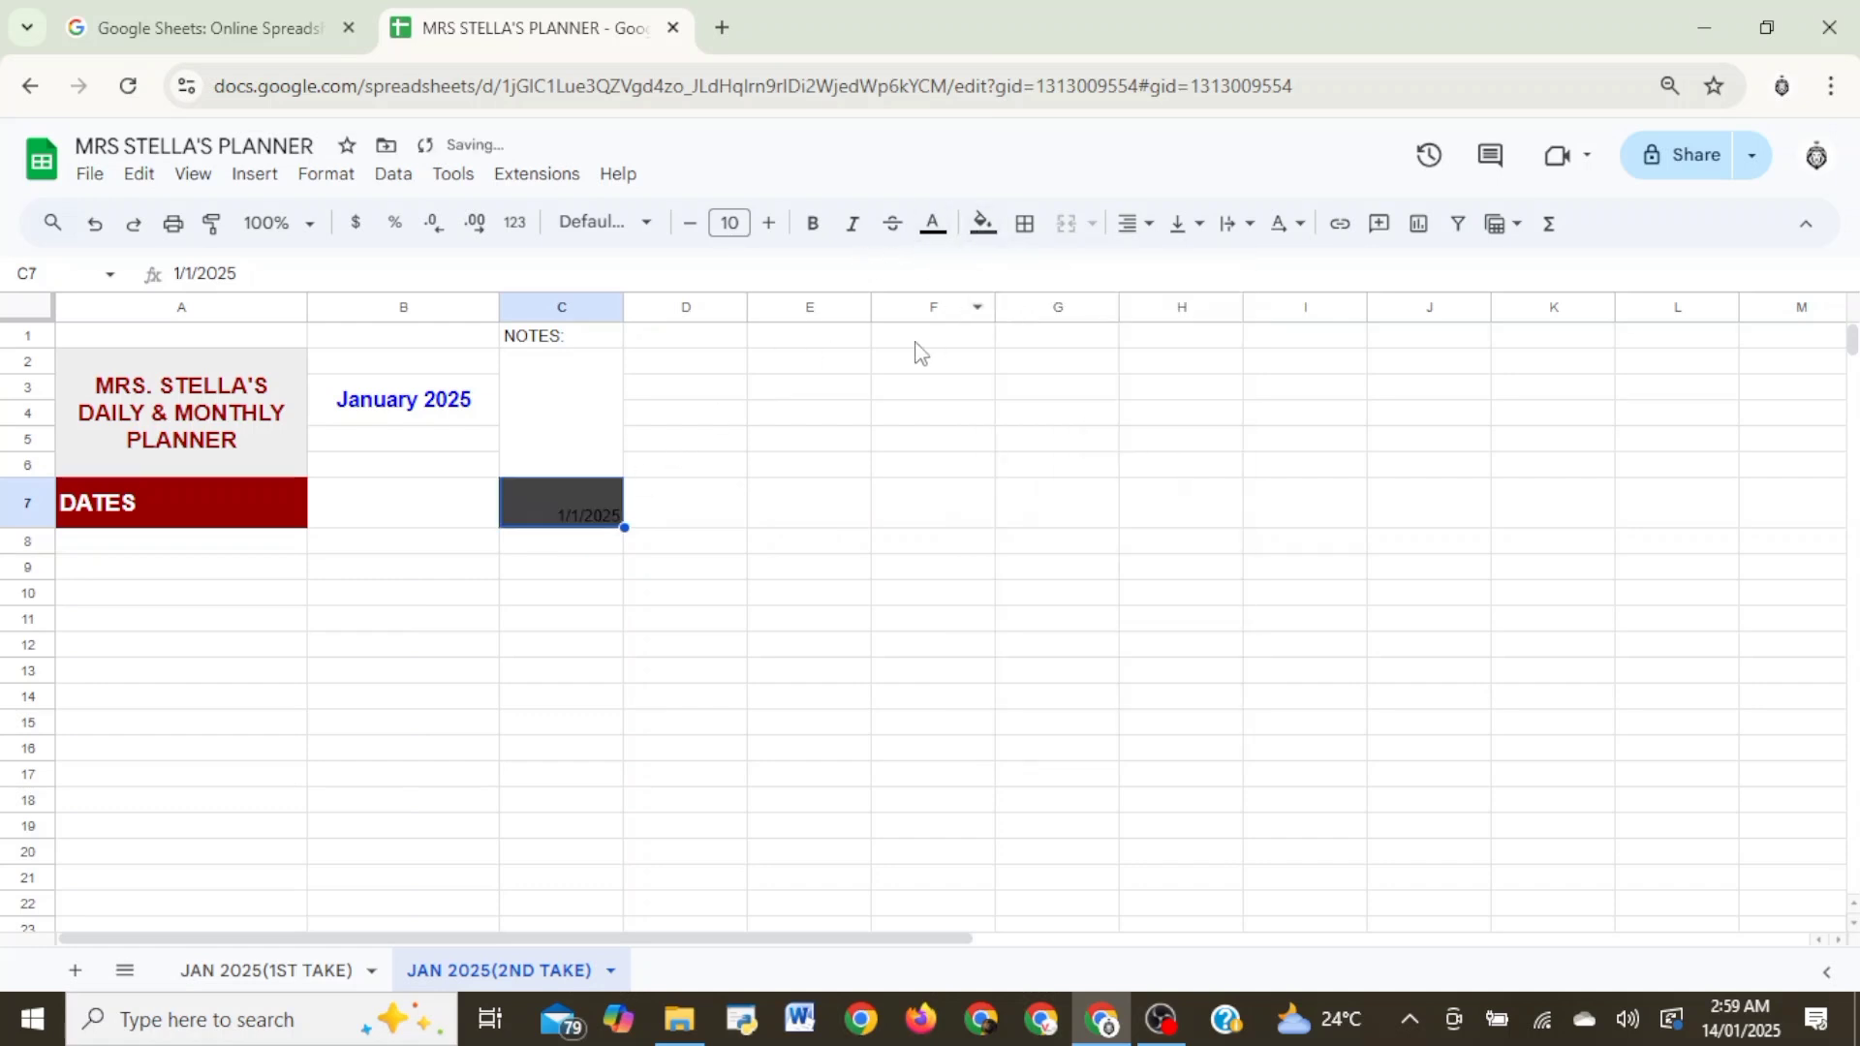
pyautogui.click(932, 223)
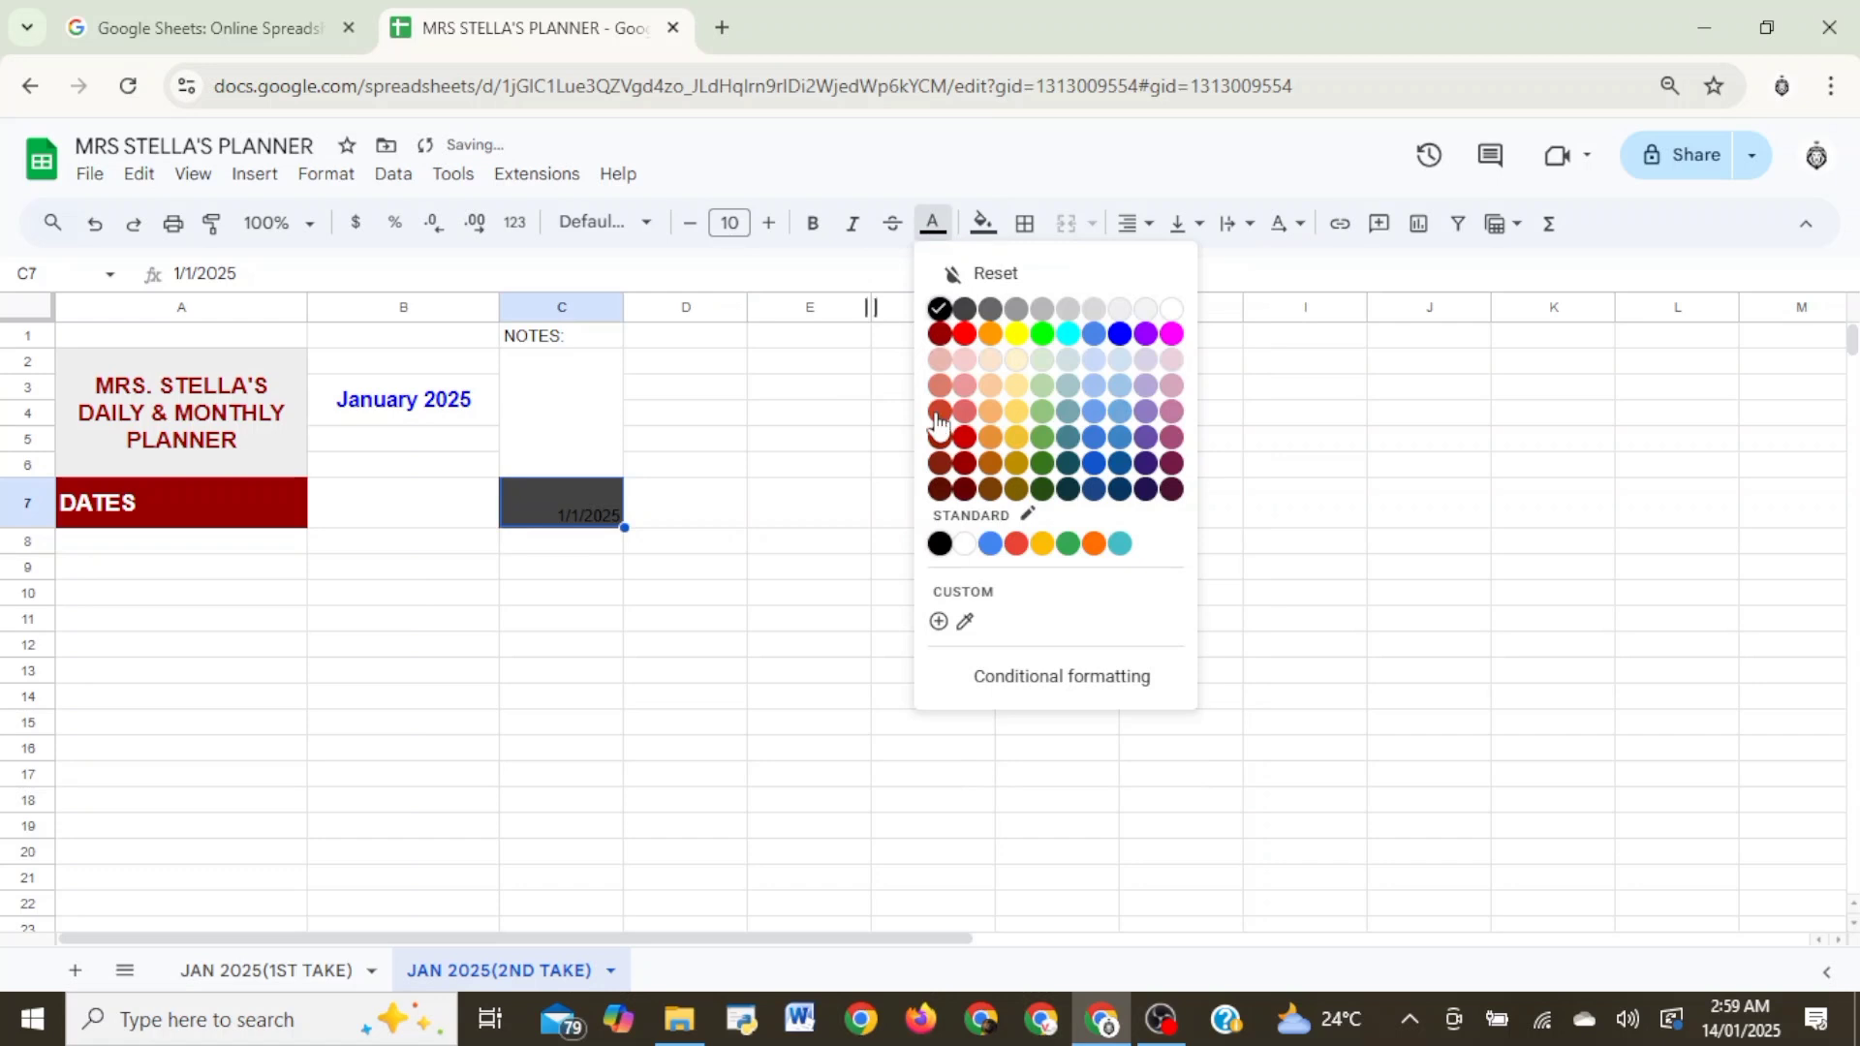
pyautogui.click(965, 543)
pyautogui.click(727, 571)
# - Align the date in C7 to the middle vertically and centre it horizontally
pyautogui.click(610, 520)
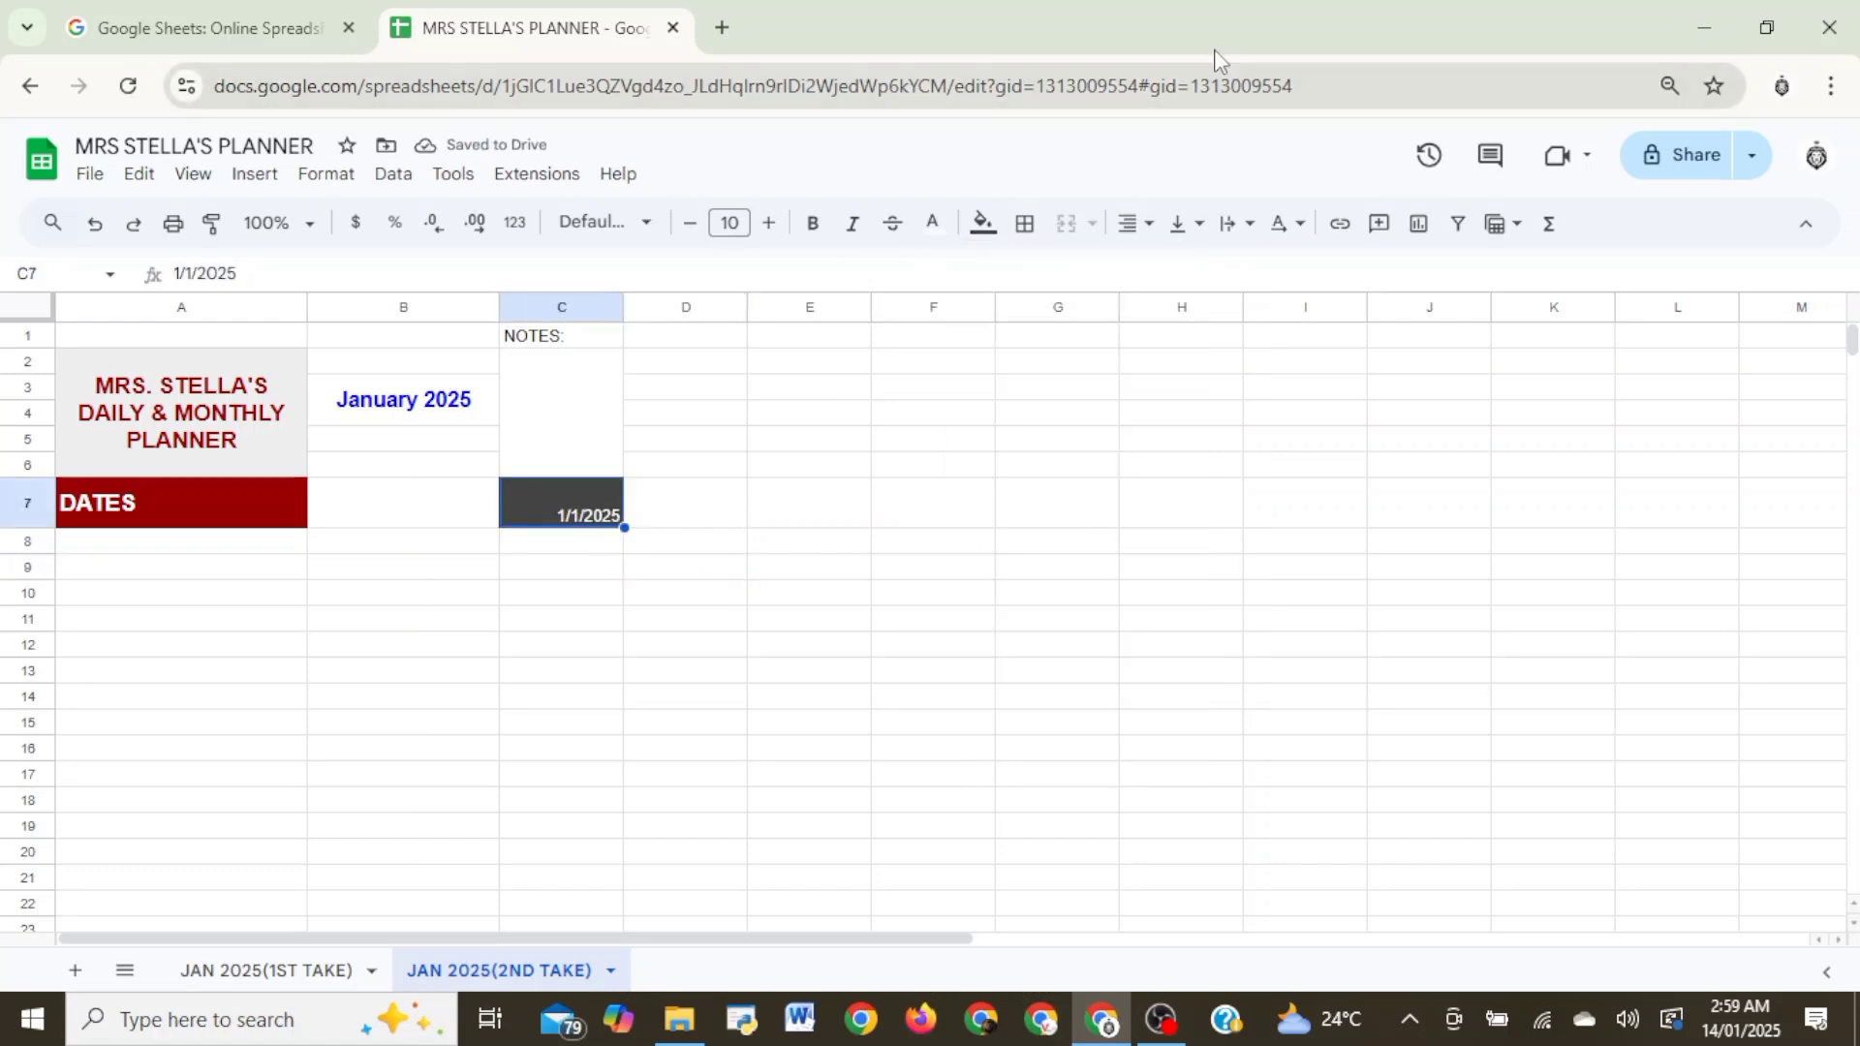
pyautogui.click(1199, 225)
pyautogui.click(1222, 274)
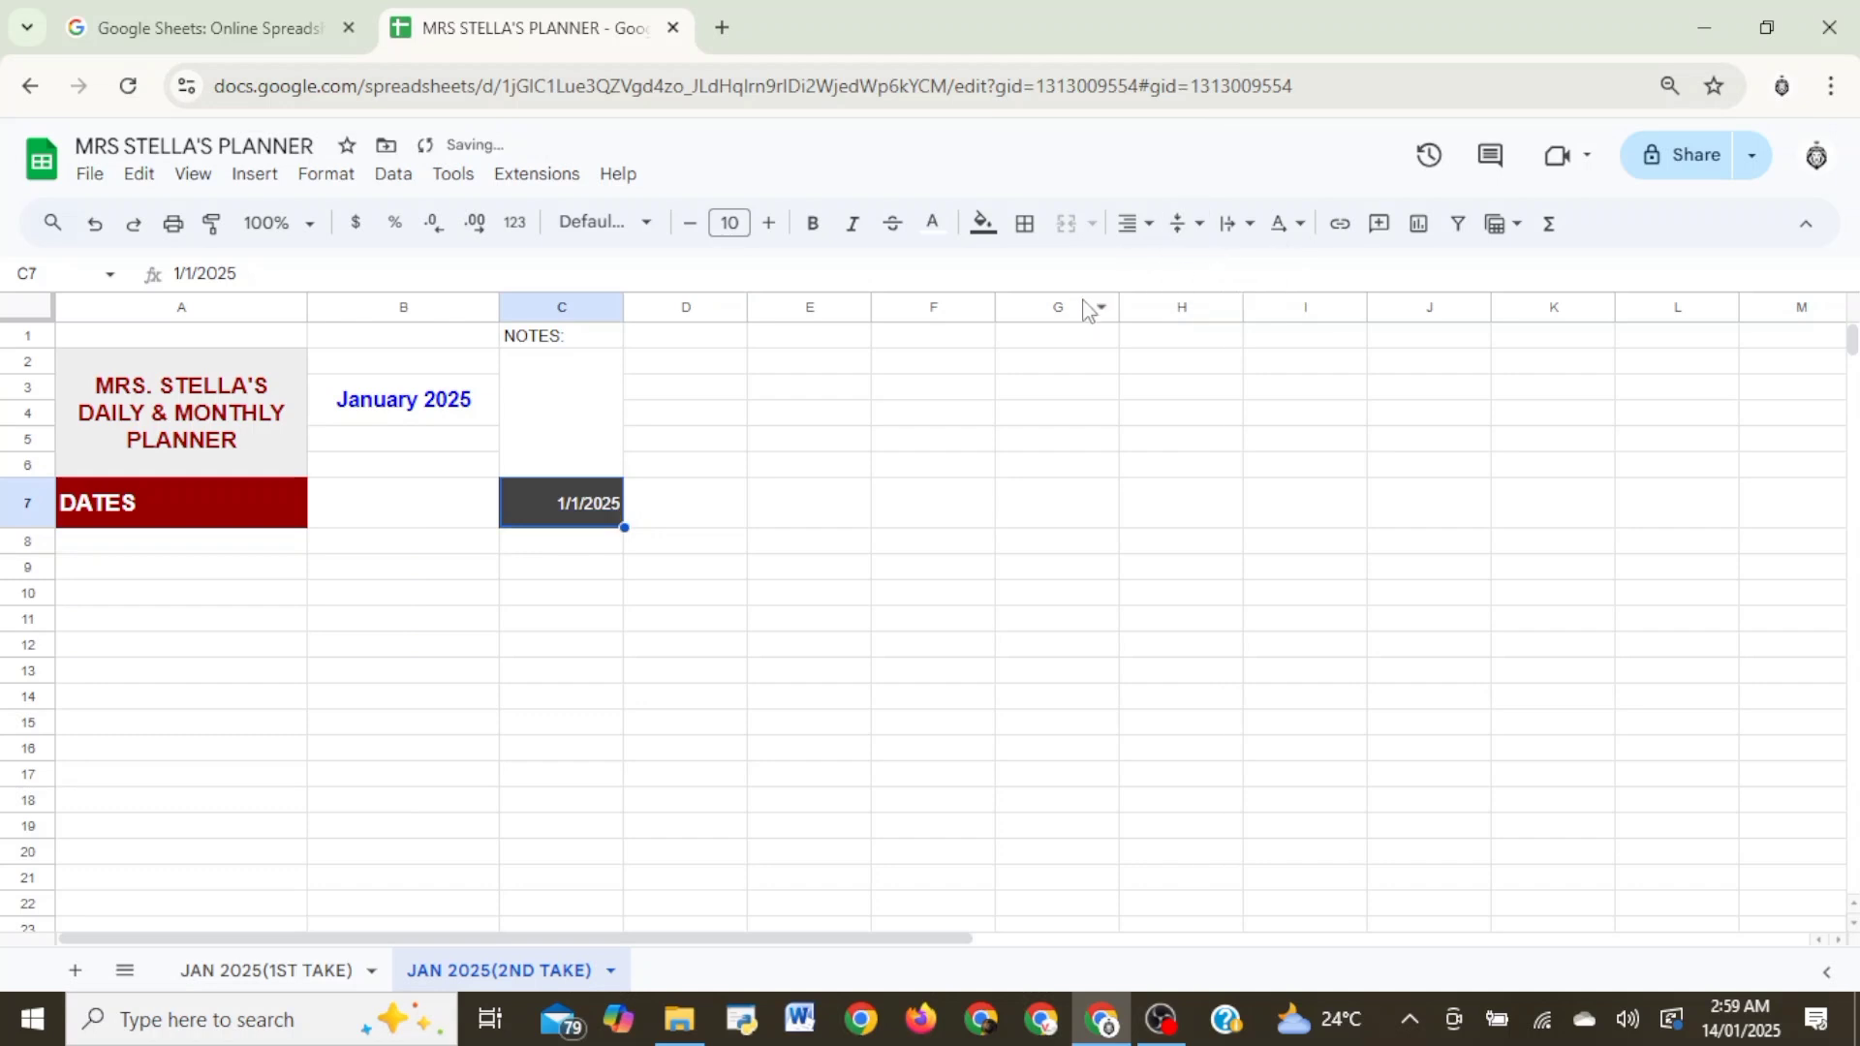
pyautogui.click(1138, 224)
pyautogui.click(1170, 270)
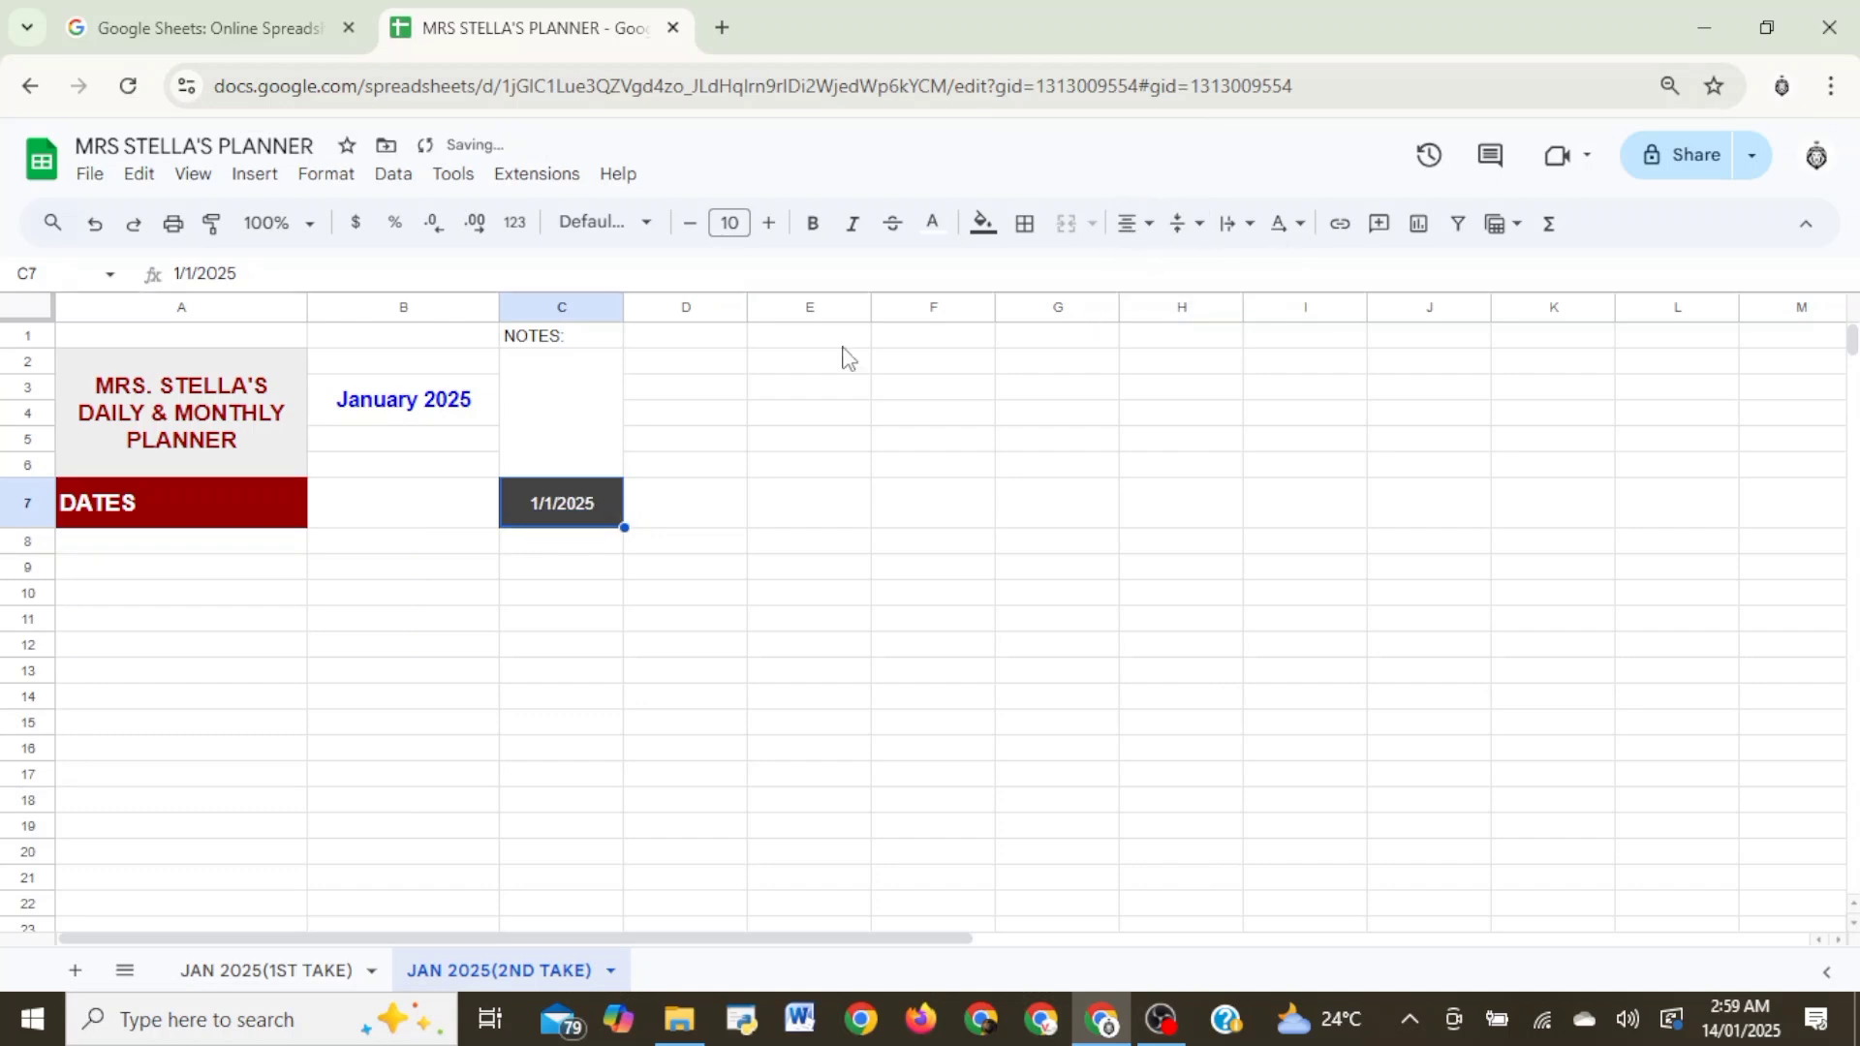
pyautogui.click(704, 472)
# - Try autofilling the date from C7 across to F7, then undo the fill
pyautogui.click(604, 492)
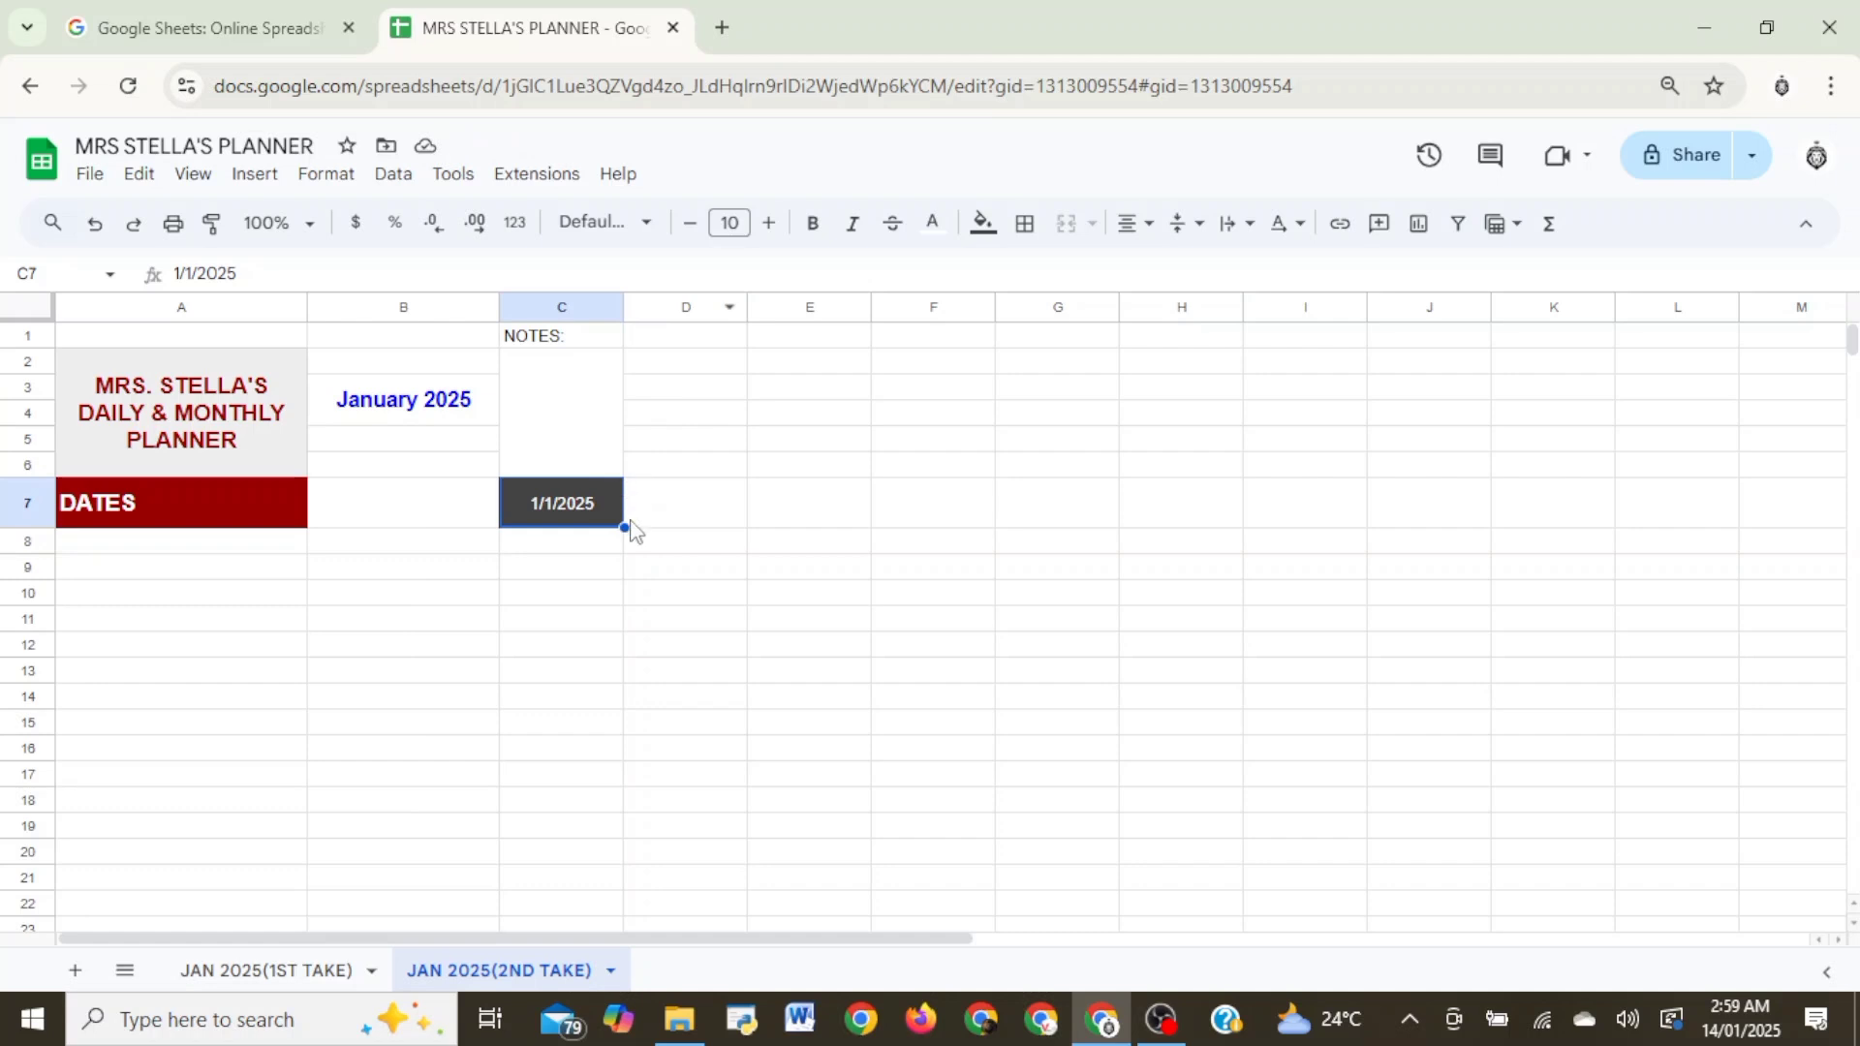
pyautogui.moveTo(622, 528); pyautogui.dragTo(929, 513)
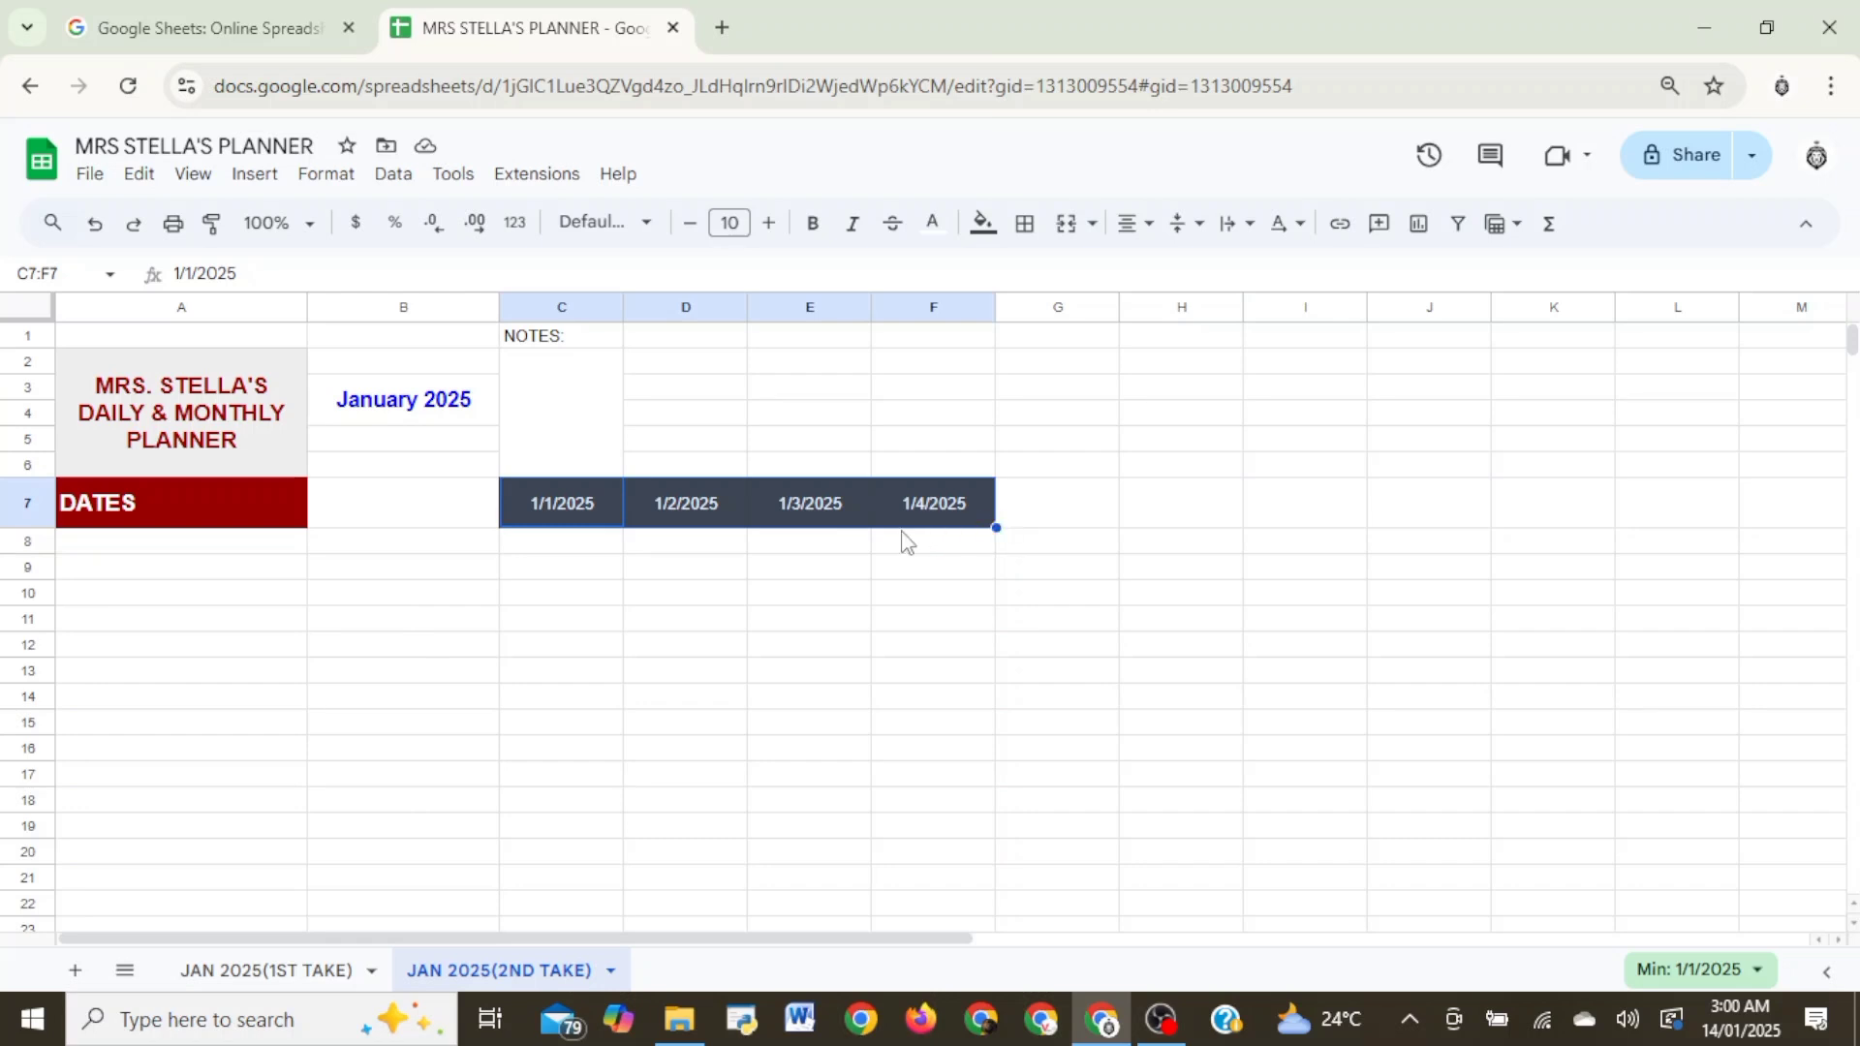
pyautogui.click(1054, 549)
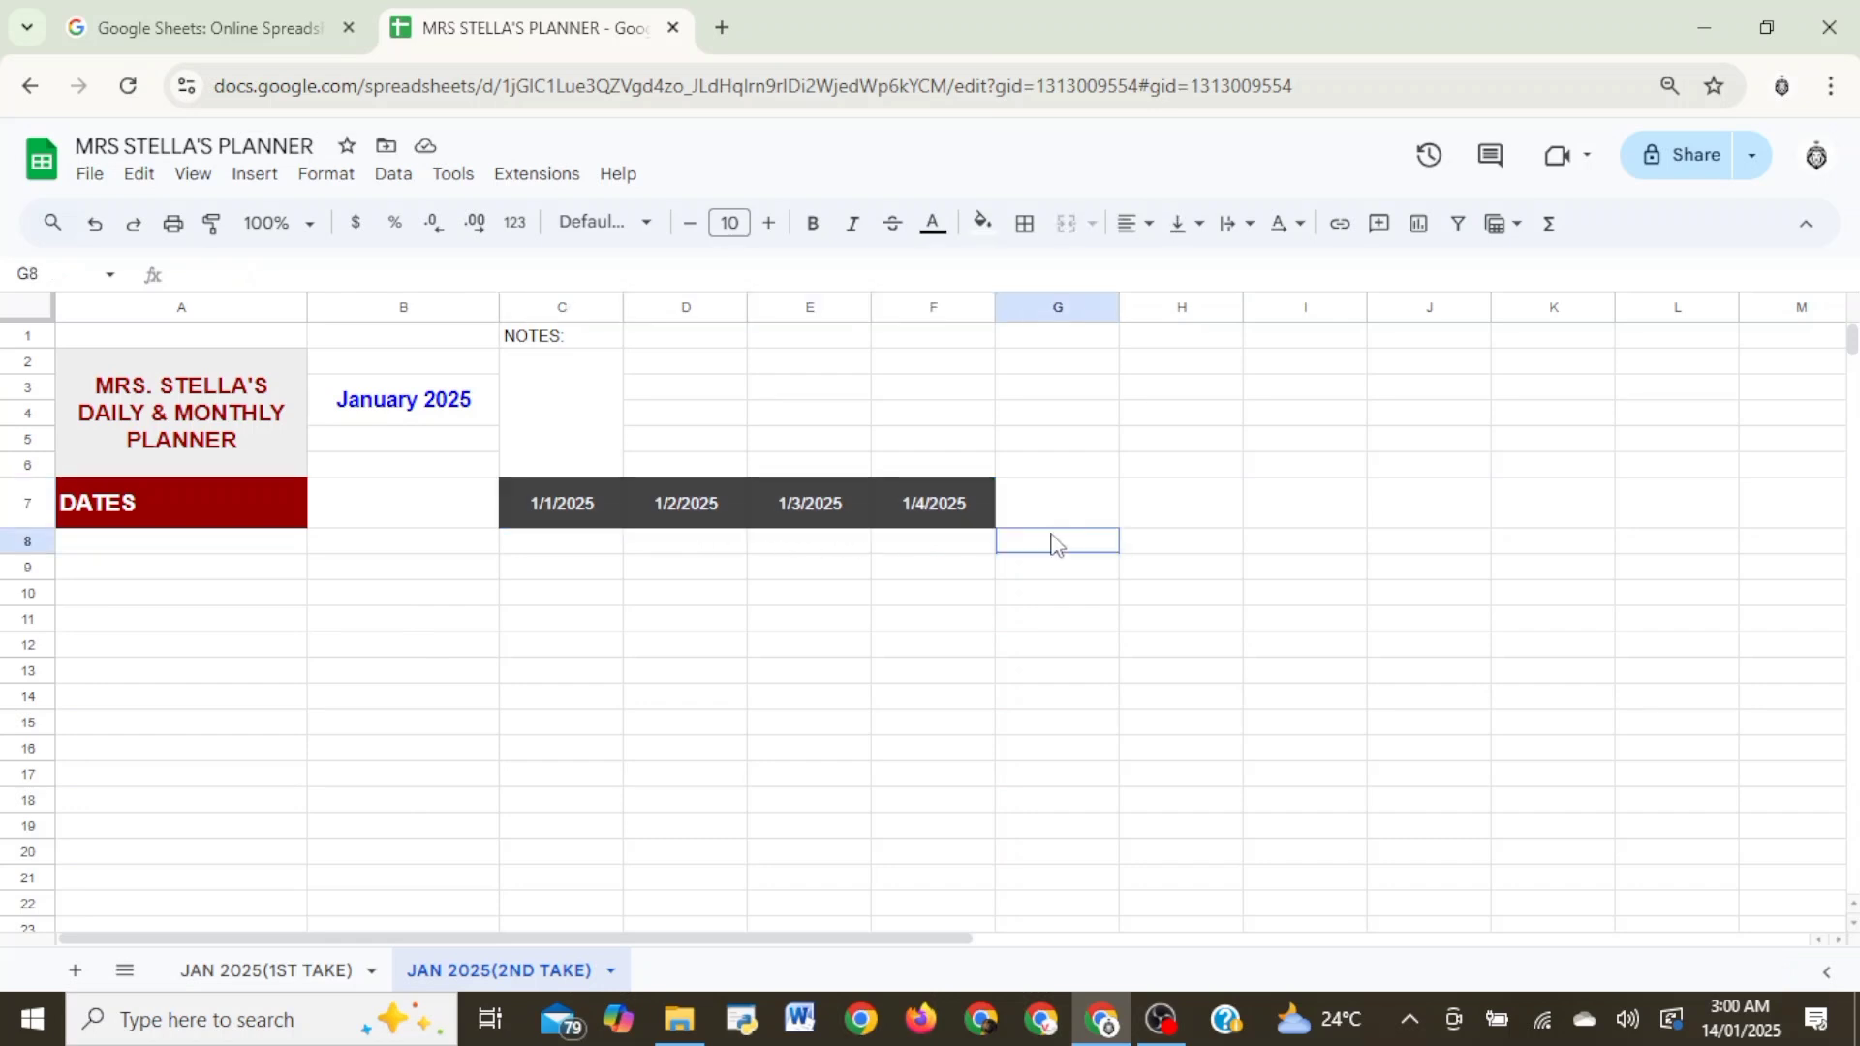
pyautogui.hotkey('ctrl', 'z')
pyautogui.click(701, 505)
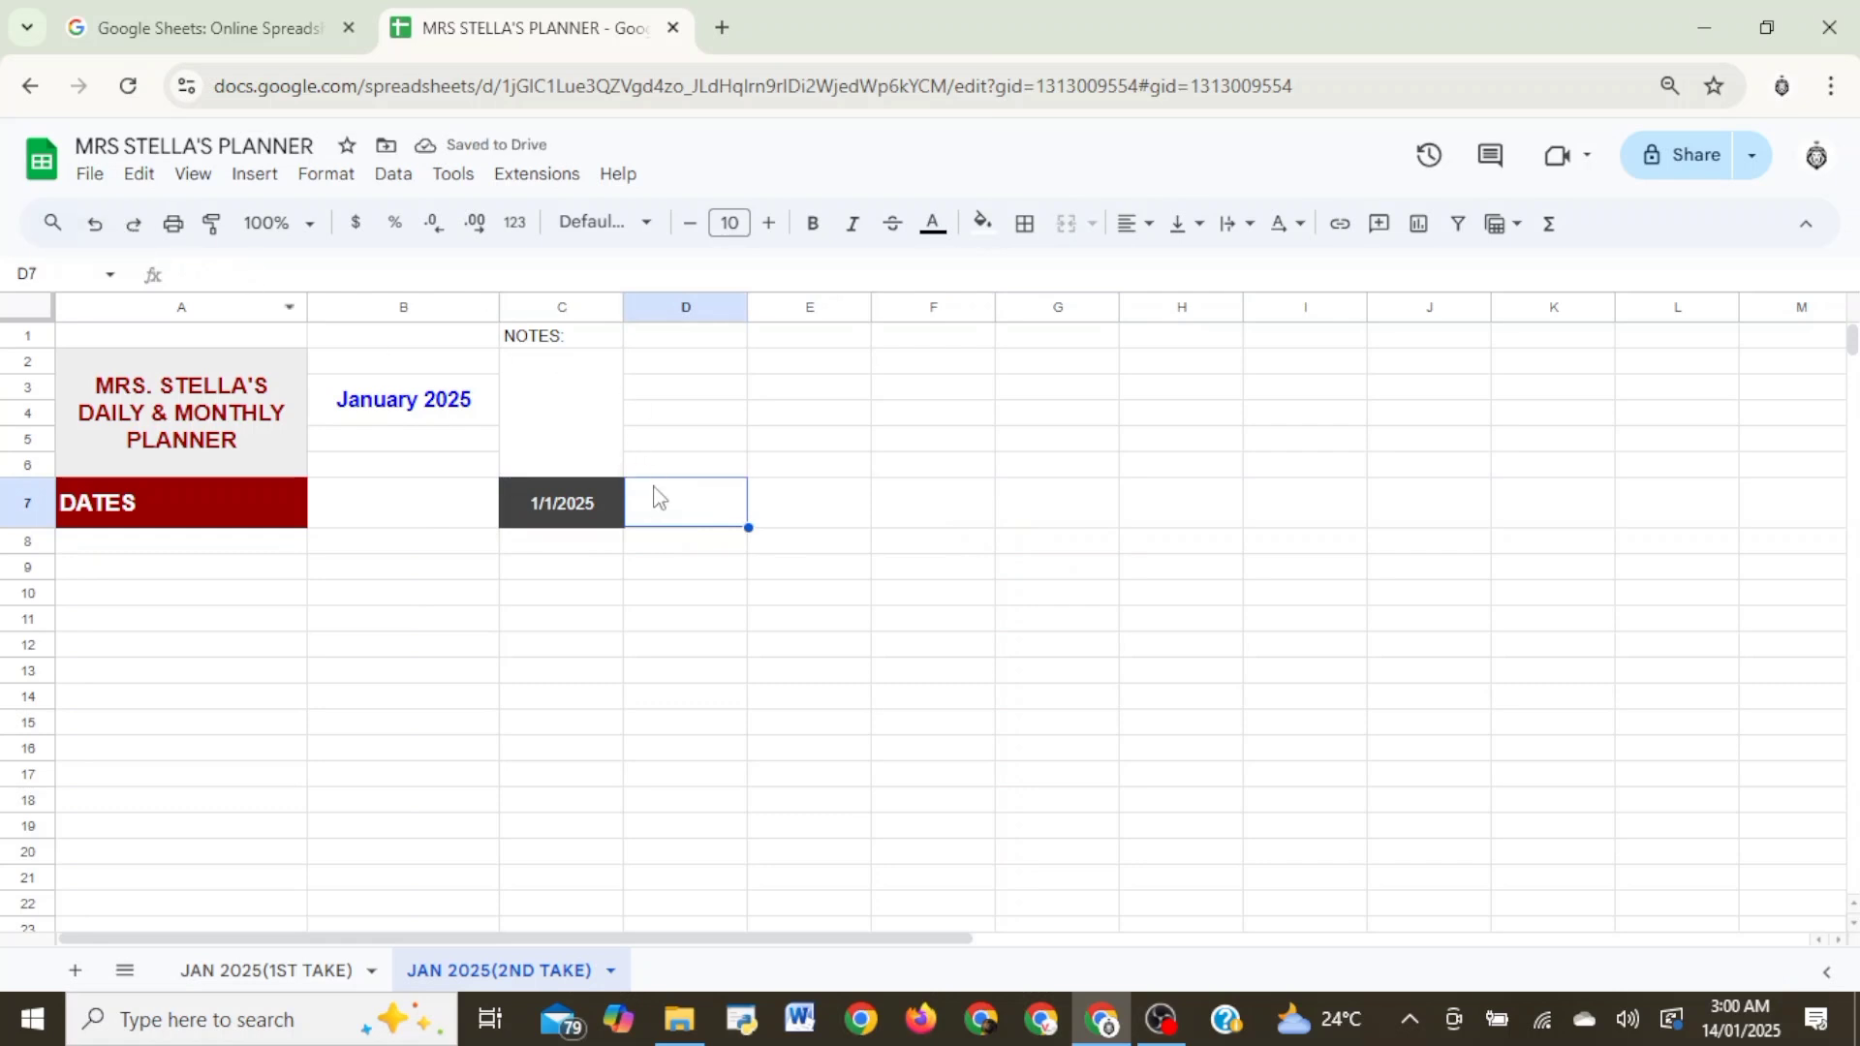
pyautogui.click(101, 233)
pyautogui.click(101, 233)
# - Enter the formula =C7+1 in cell D7 to produce the following day's date
pyautogui.click(664, 498)
pyautogui.write('=')
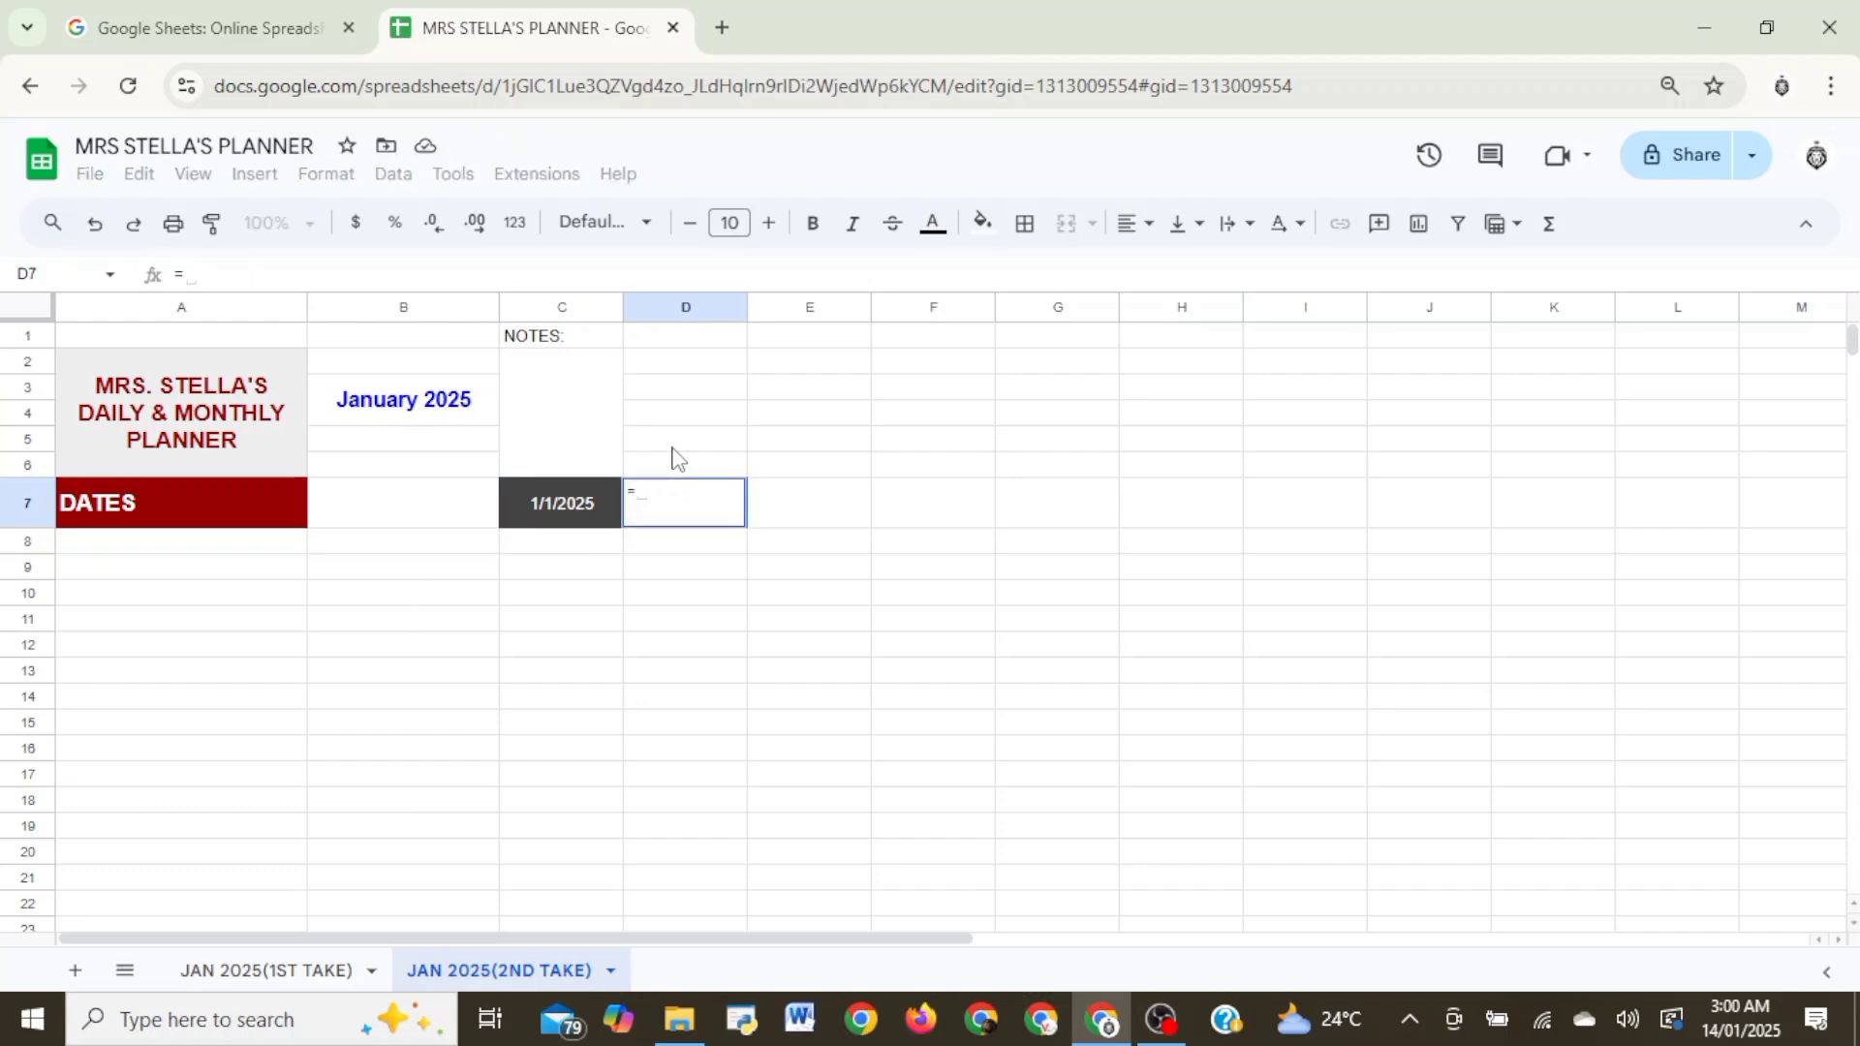
pyautogui.click(552, 490)
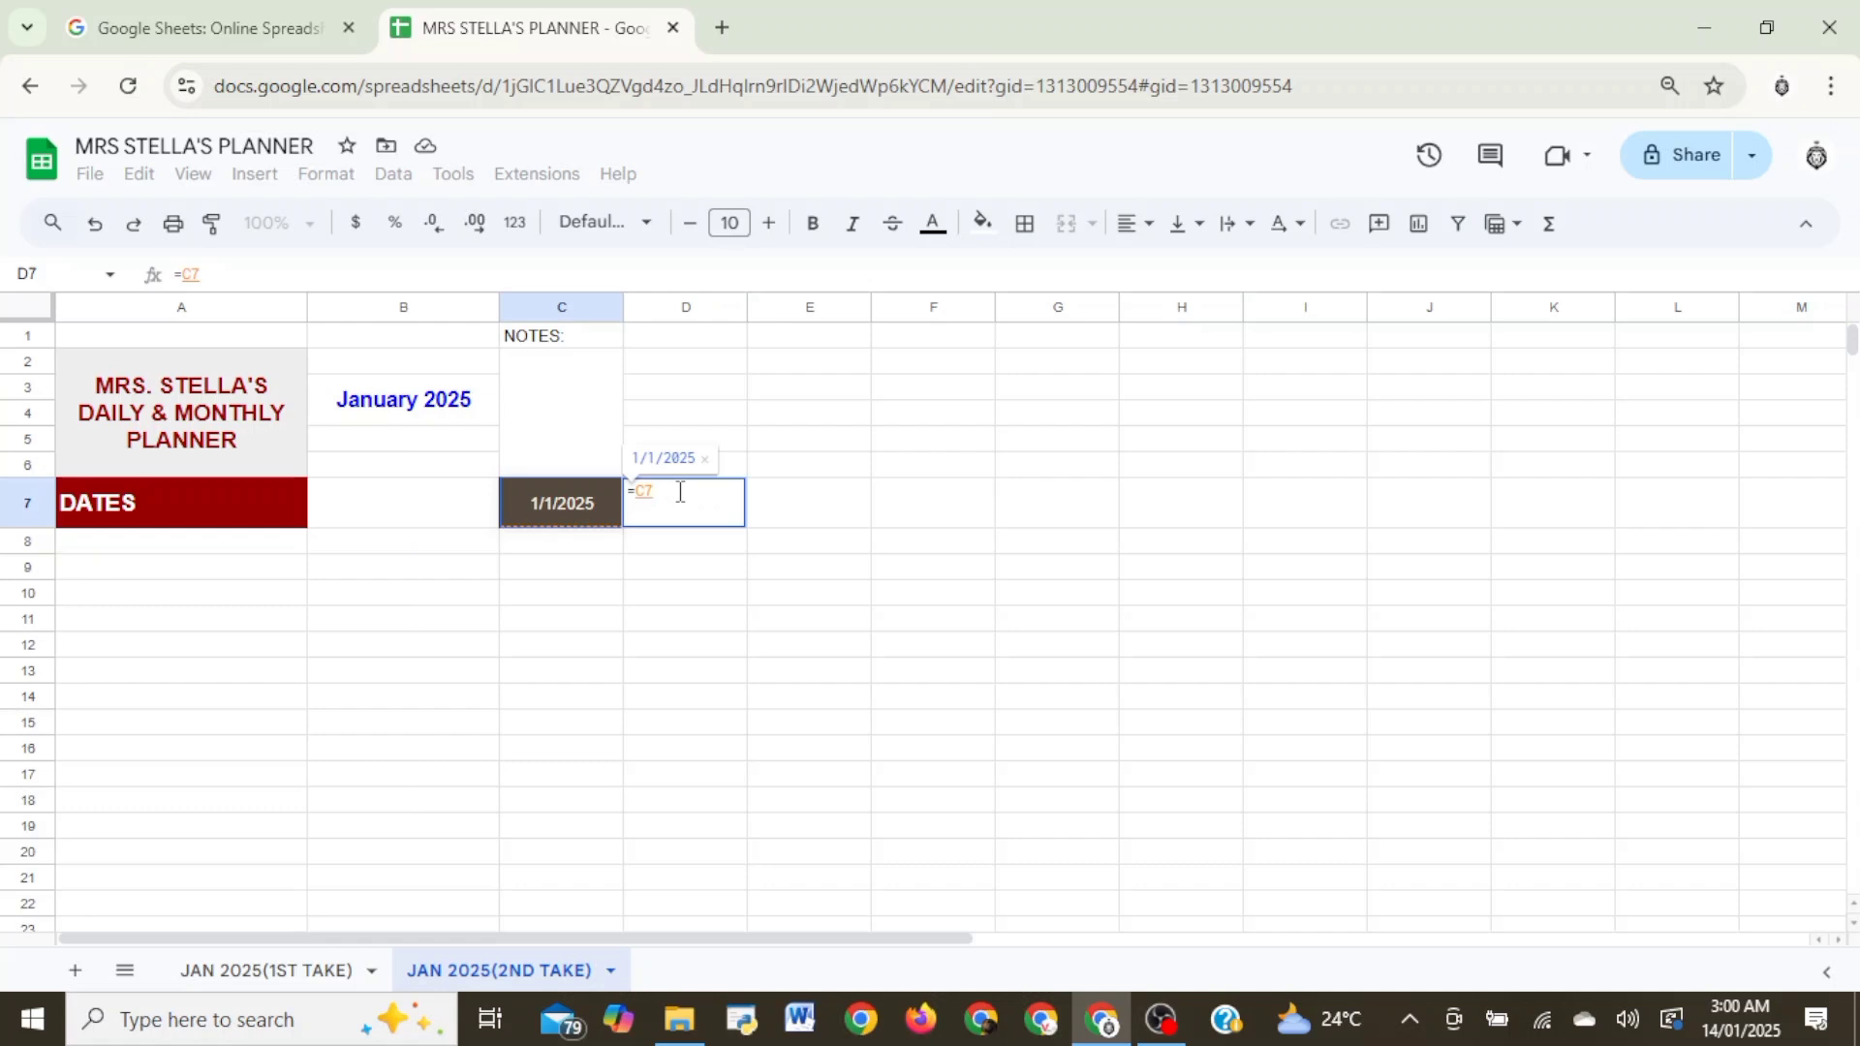
pyautogui.write('+1')
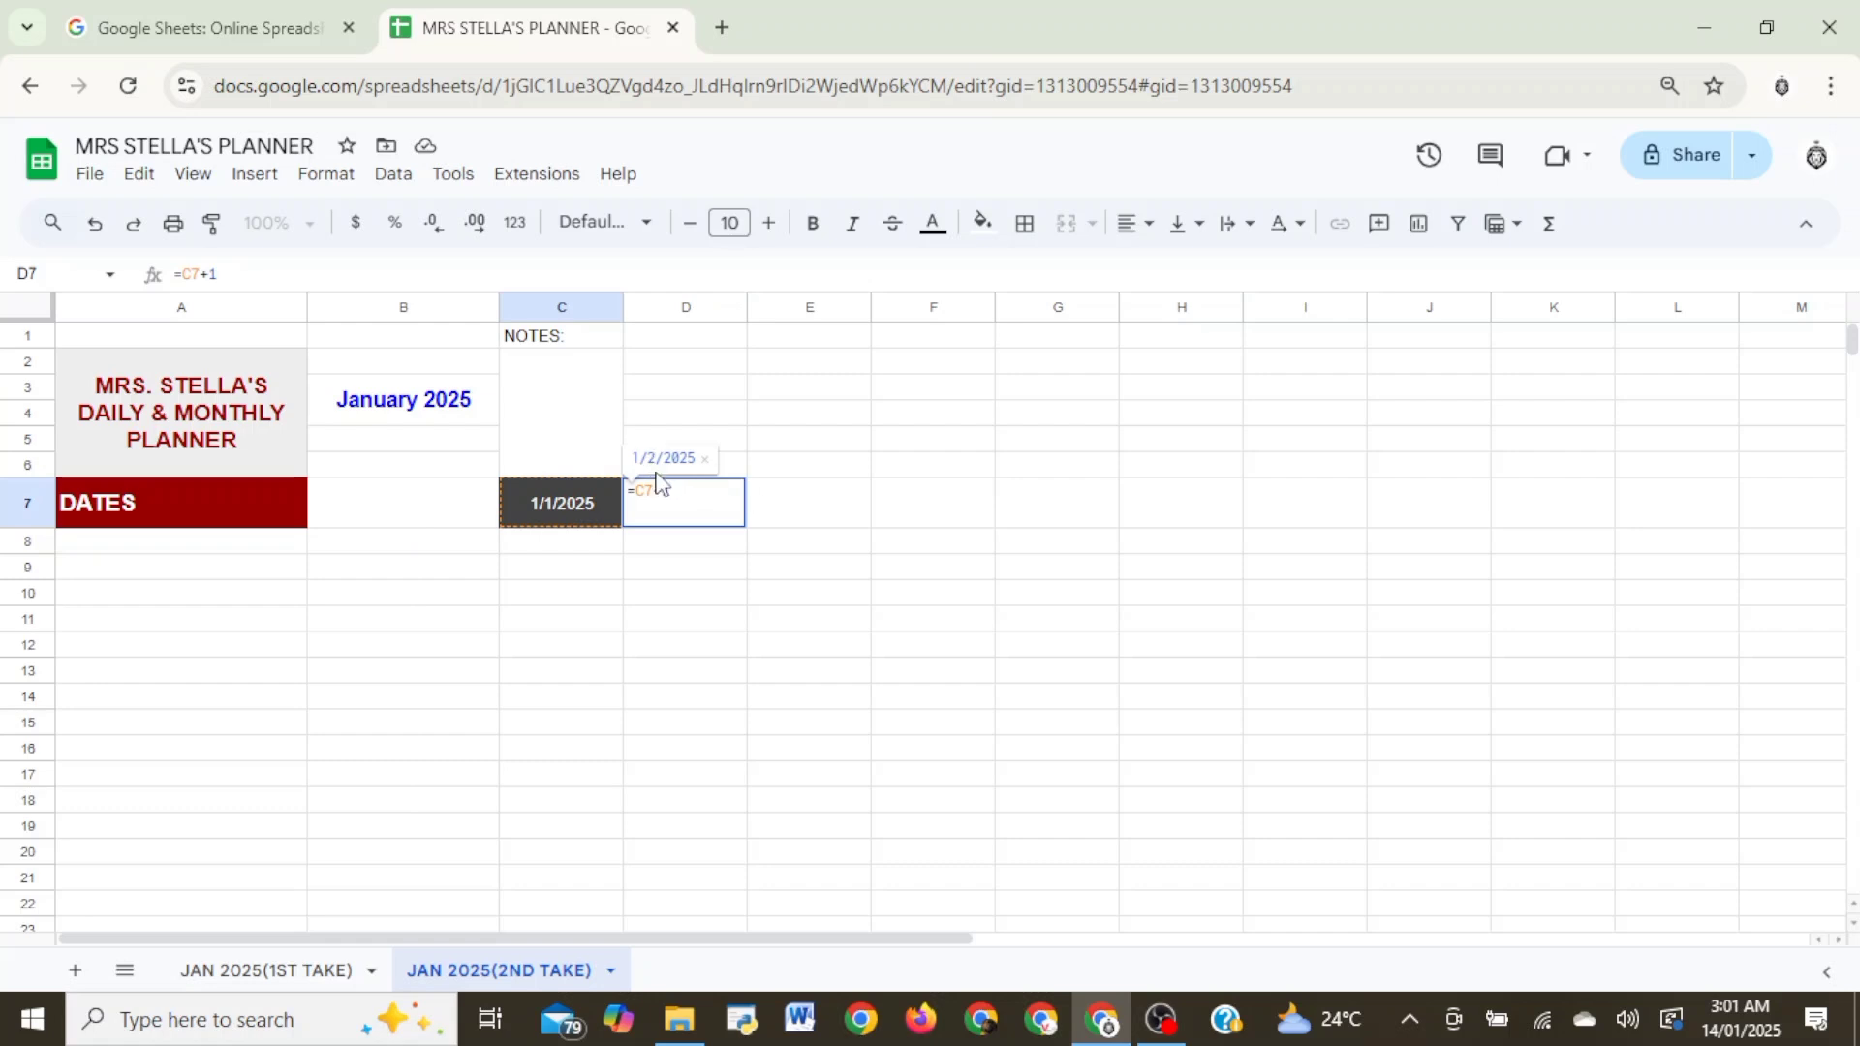
pyautogui.press('Return')
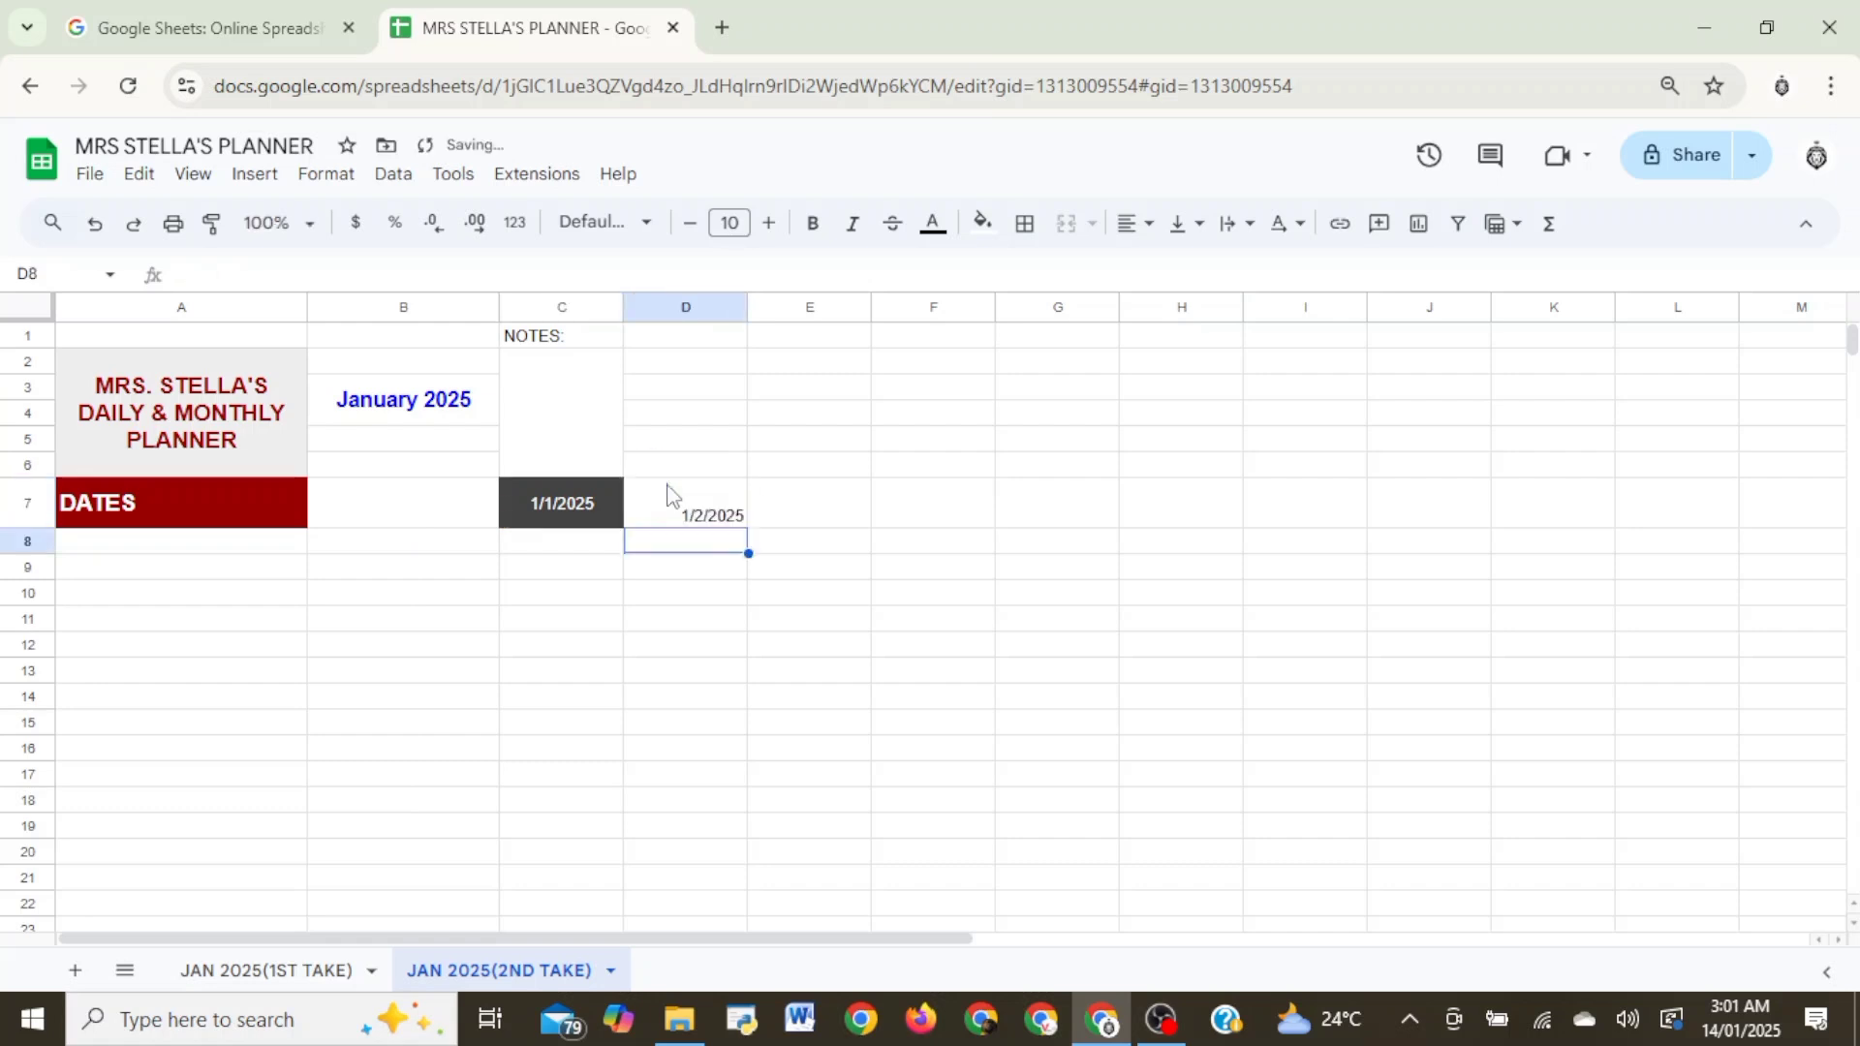
pyautogui.click(678, 507)
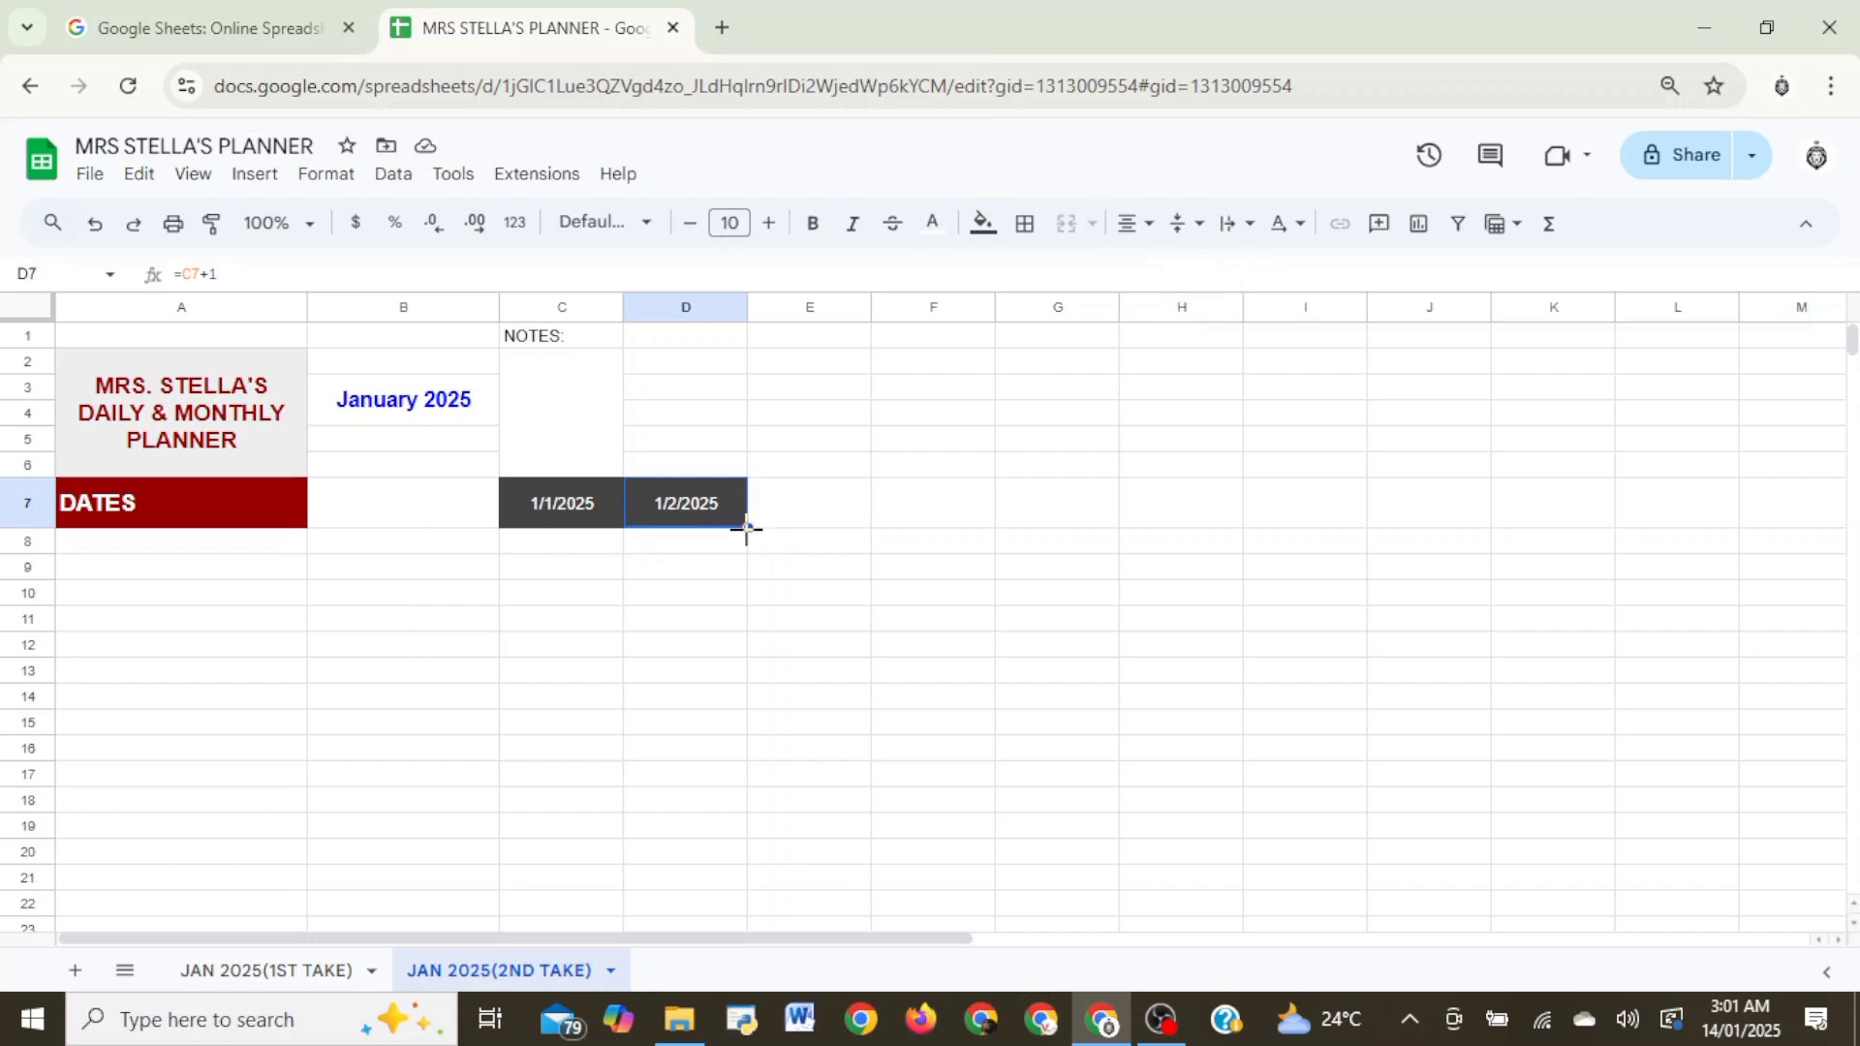
# - Autofill the next-day date formula from D7 across row 7 to column Z
pyautogui.click(535, 523)
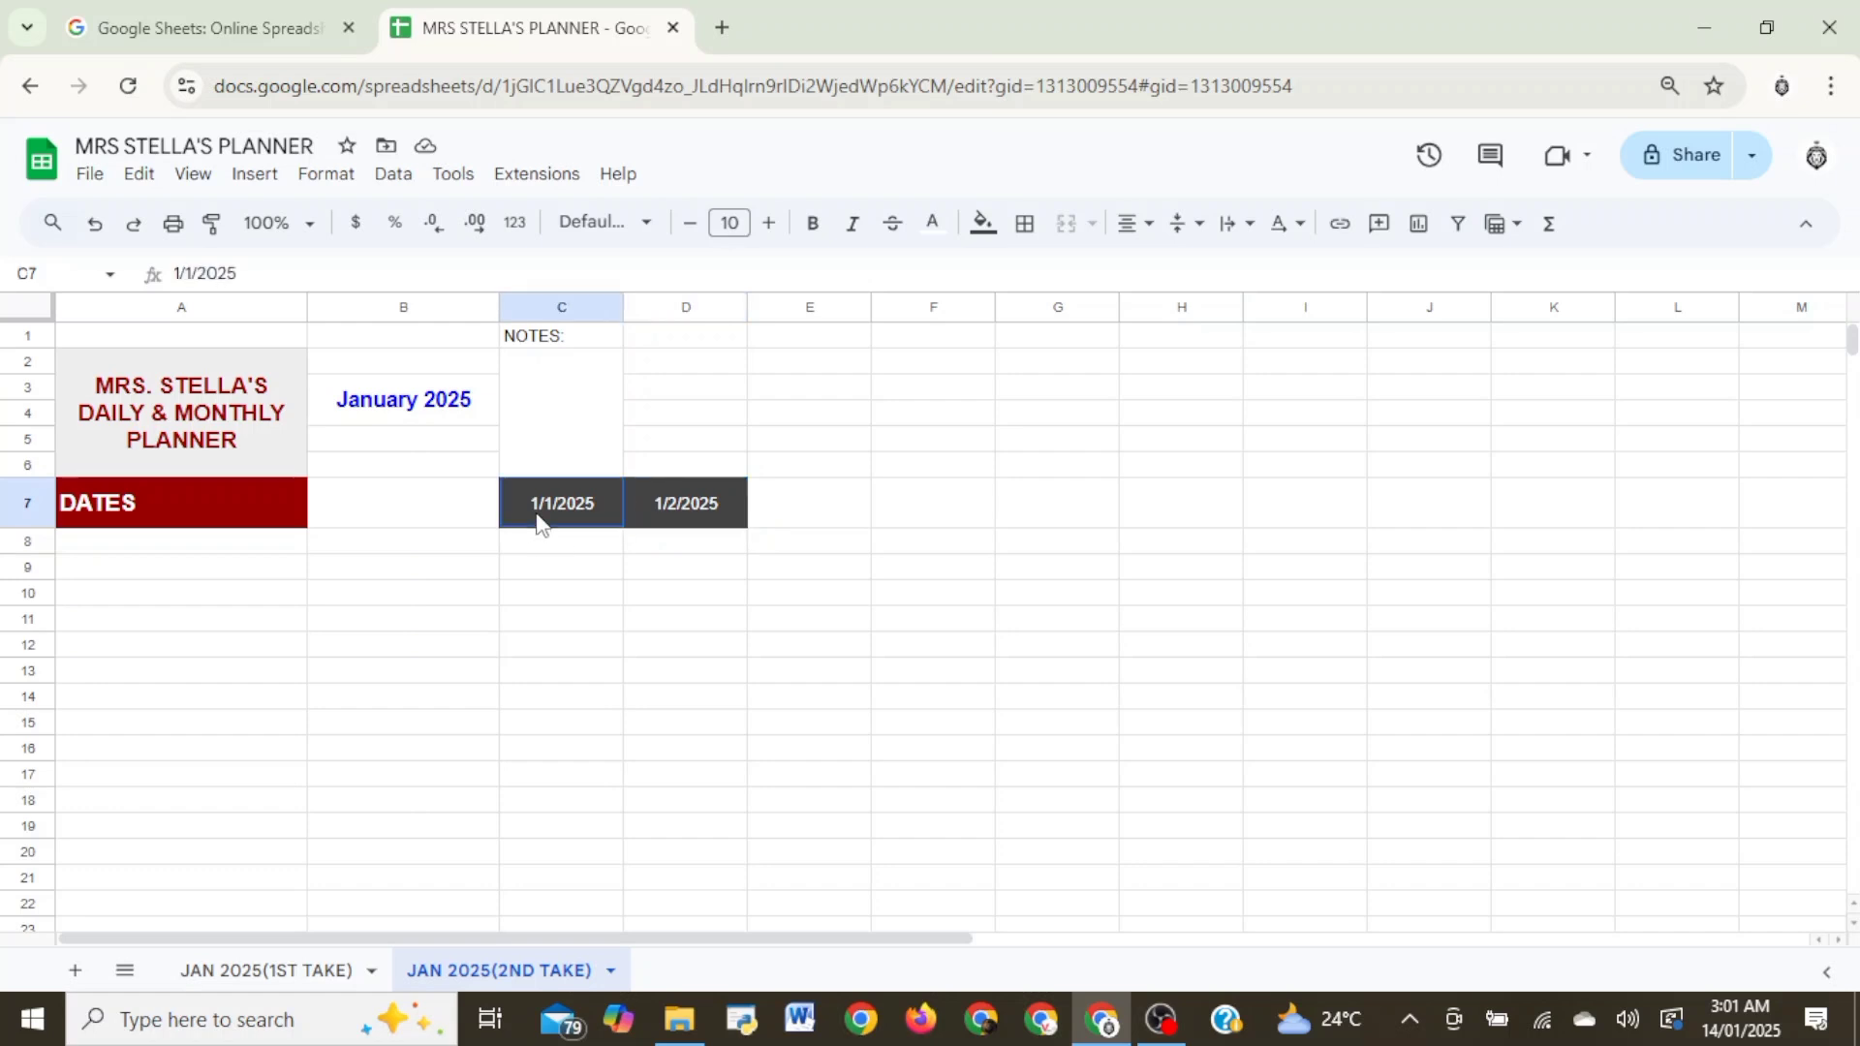
pyautogui.click(685, 517)
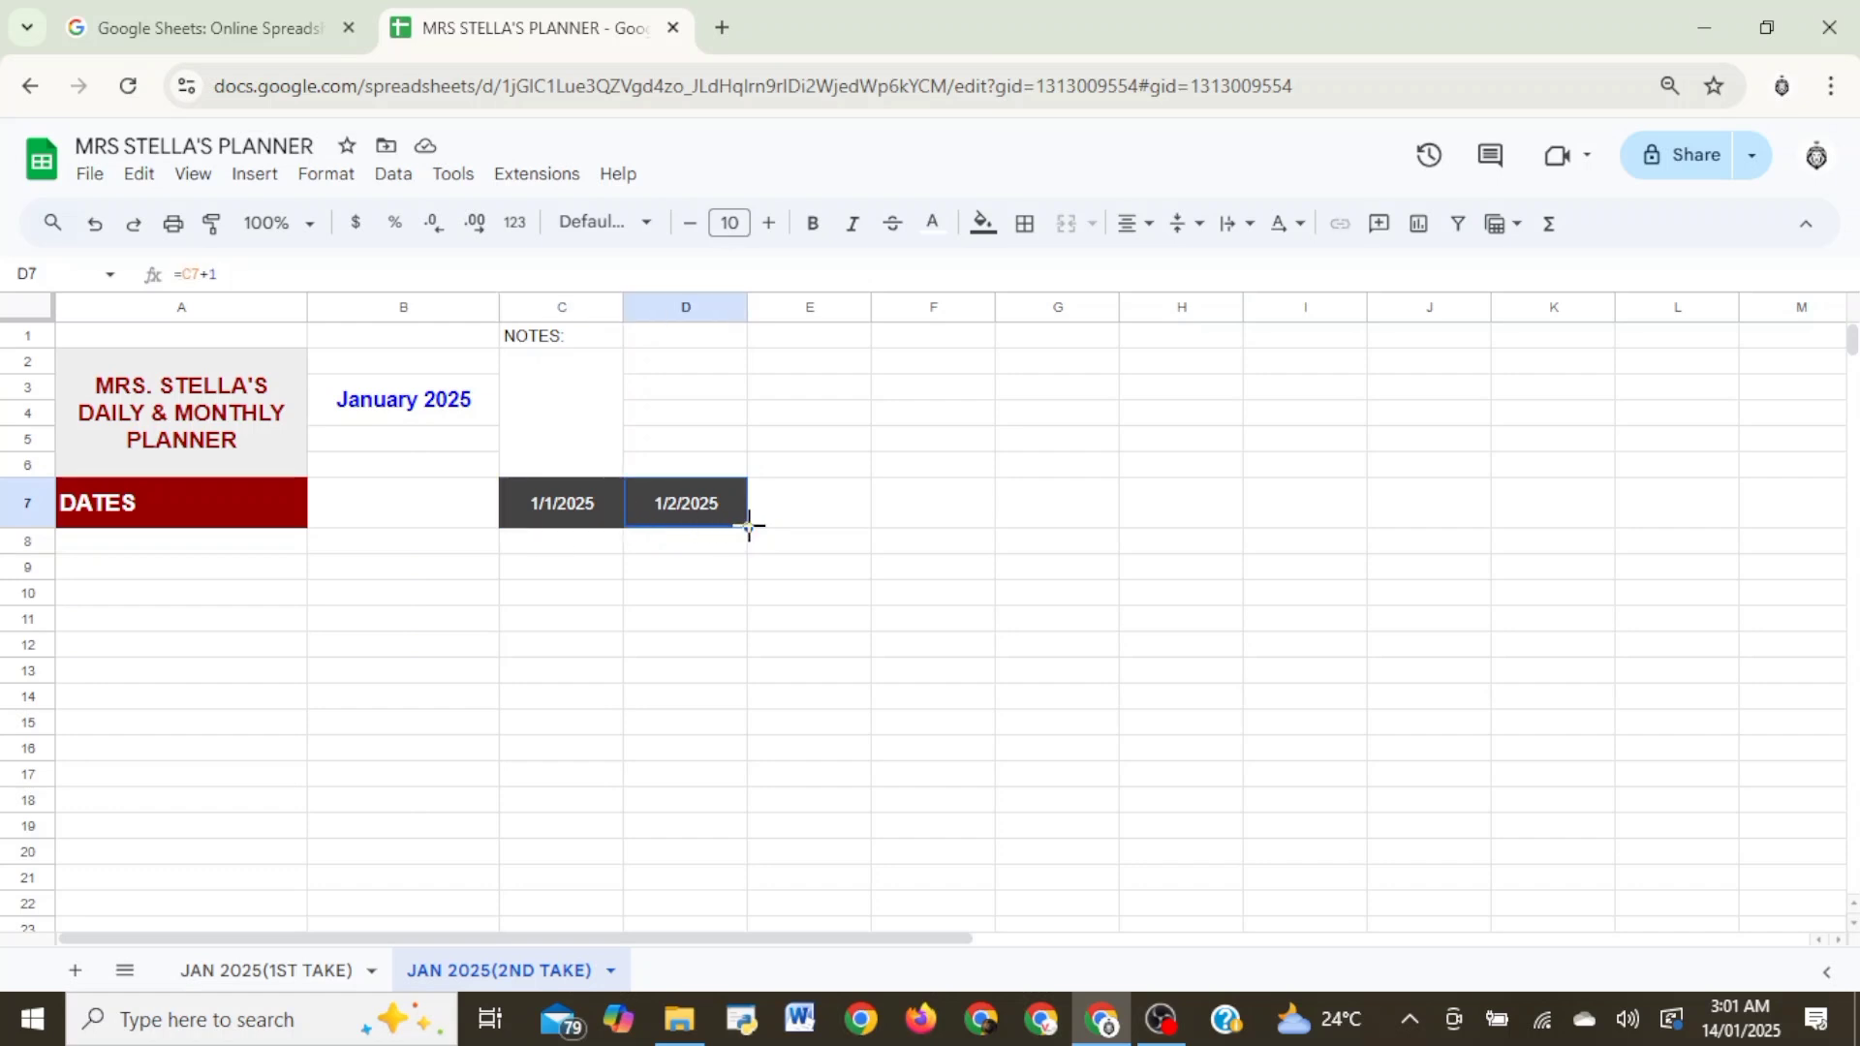
pyautogui.moveTo(749, 526); pyautogui.dragTo(1681, 523)
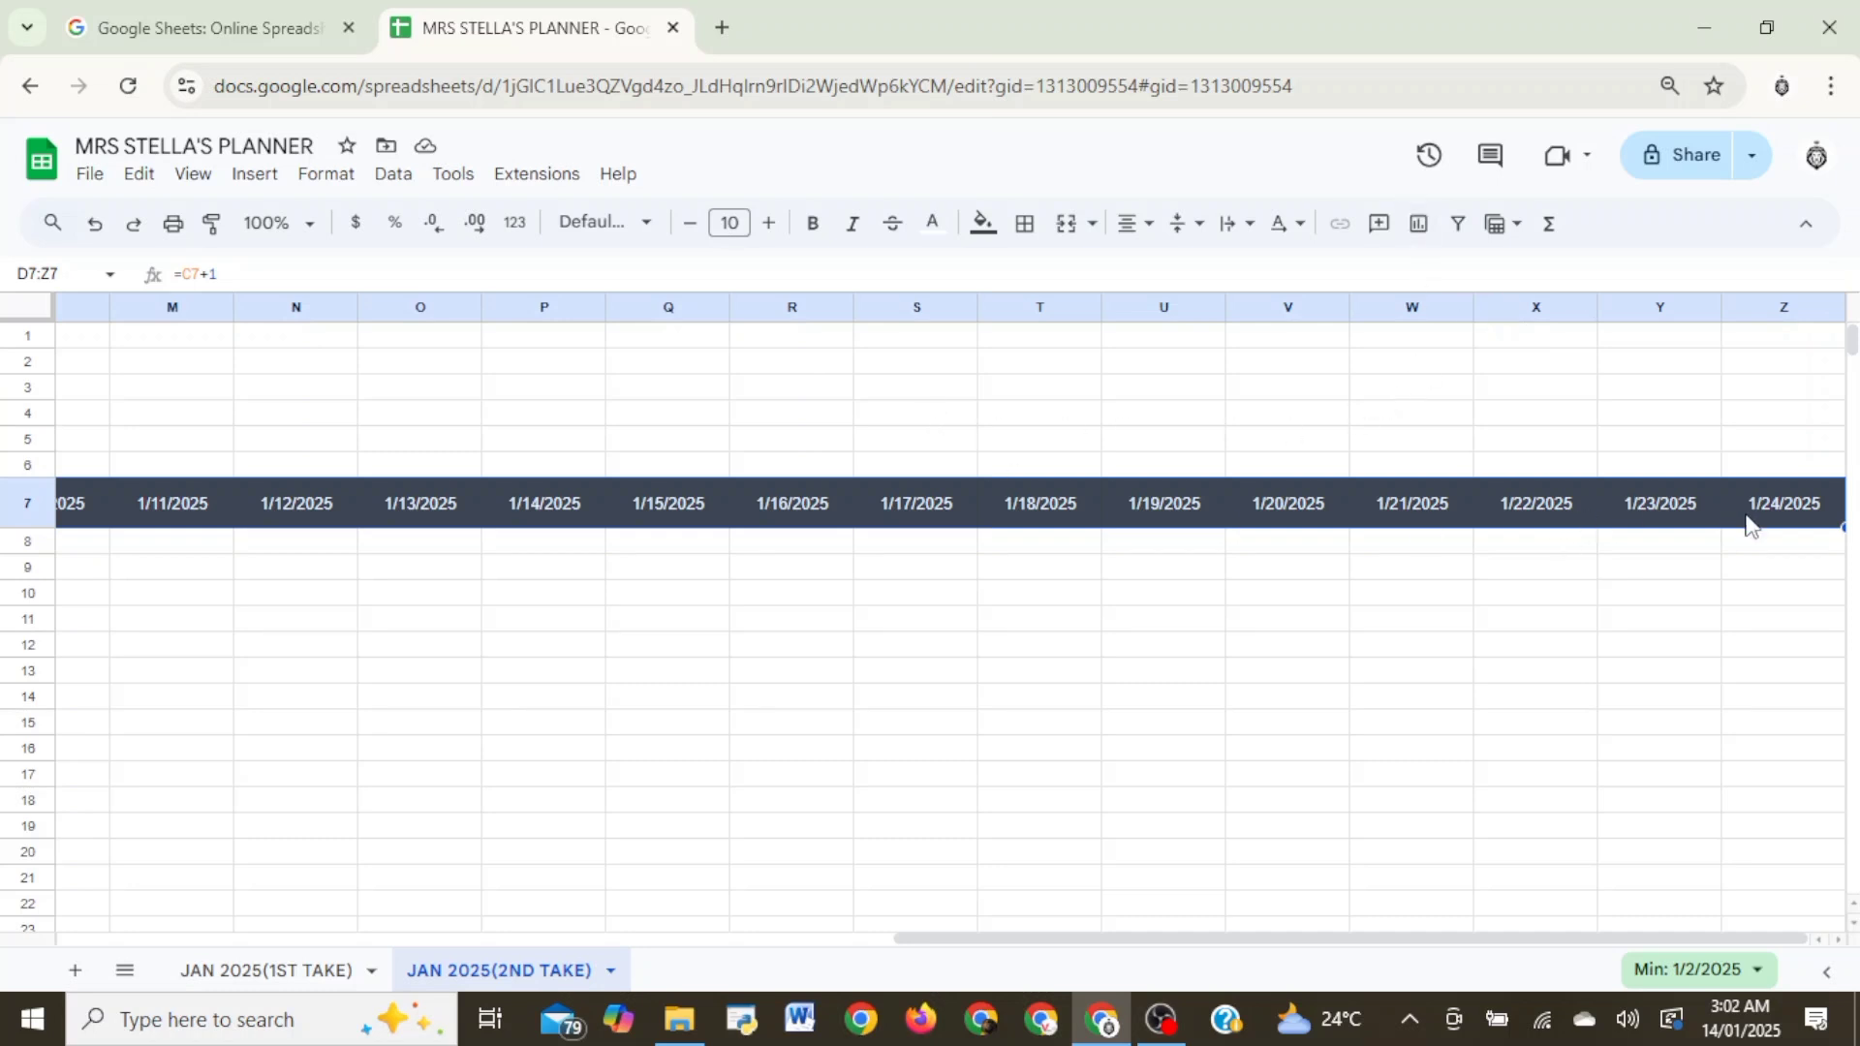
# - Insert one column to the right of column X to make room for more January dates
pyautogui.hotkey('ctrl', 'z')
pyautogui.rightClick(1561, 319)
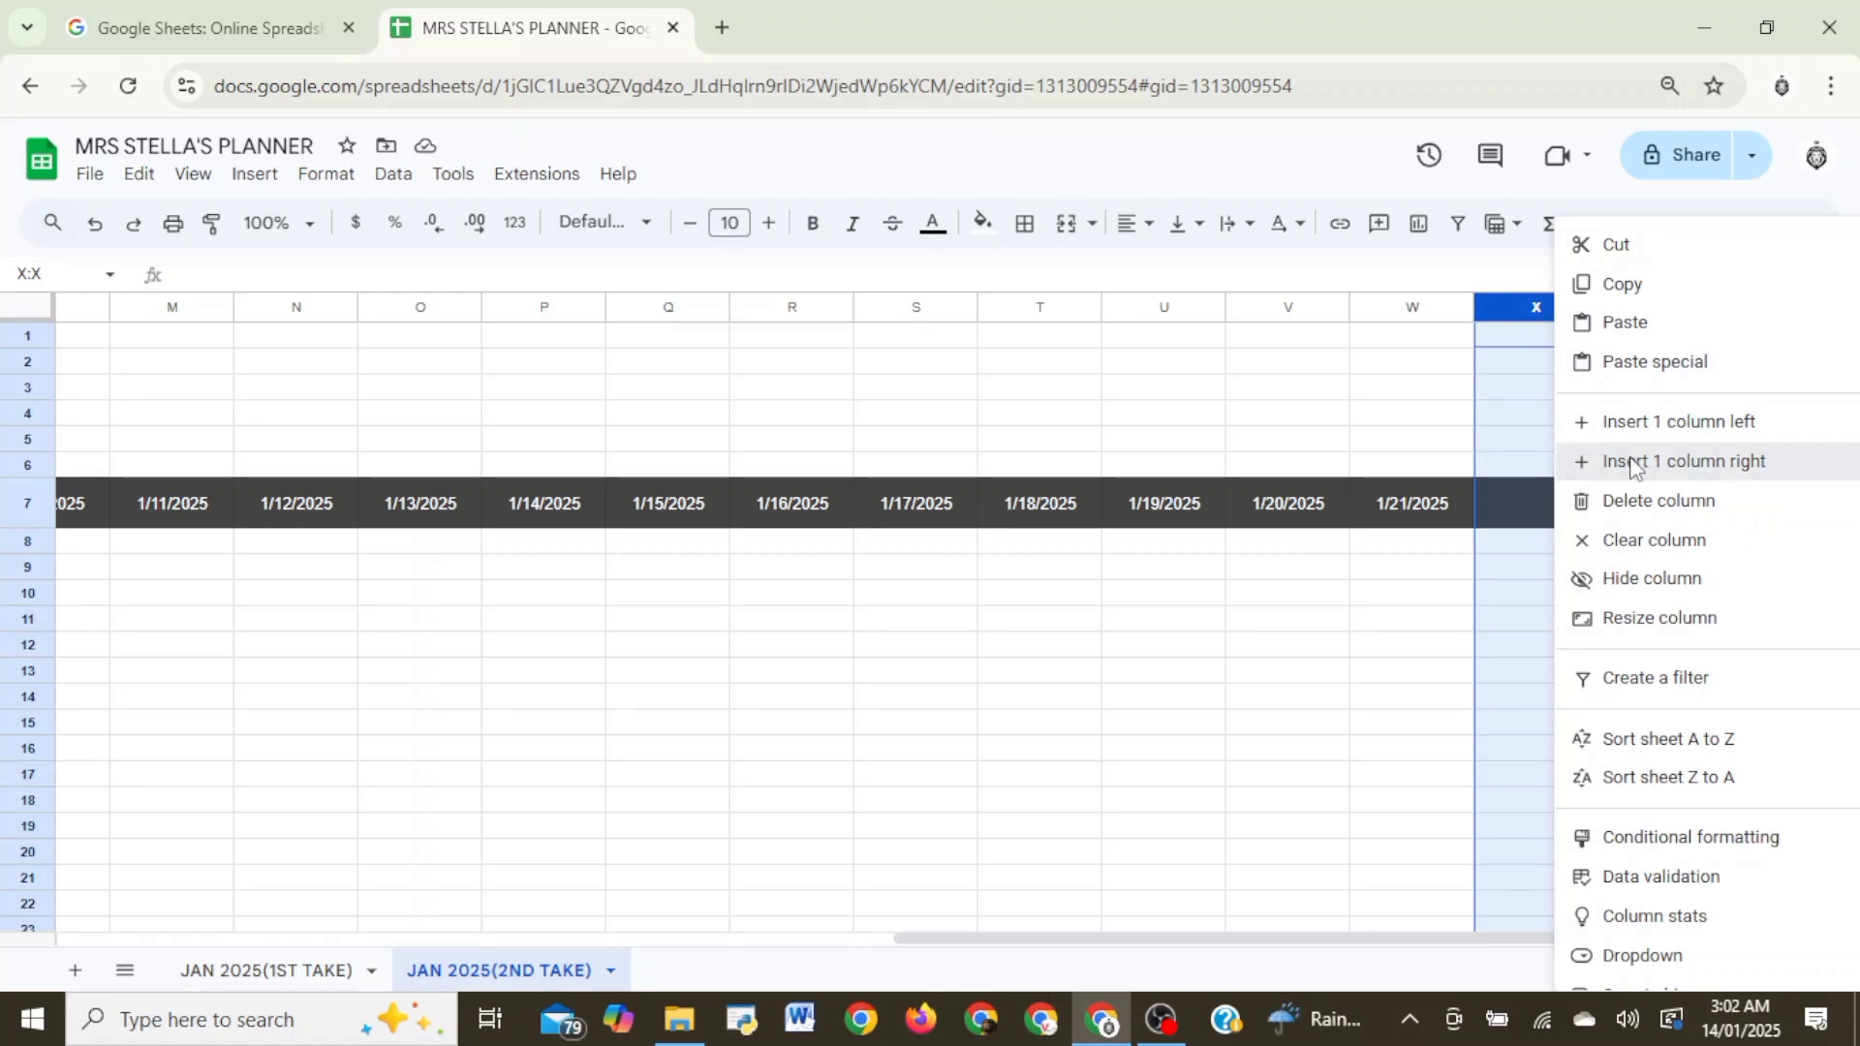
pyautogui.click(1630, 460)
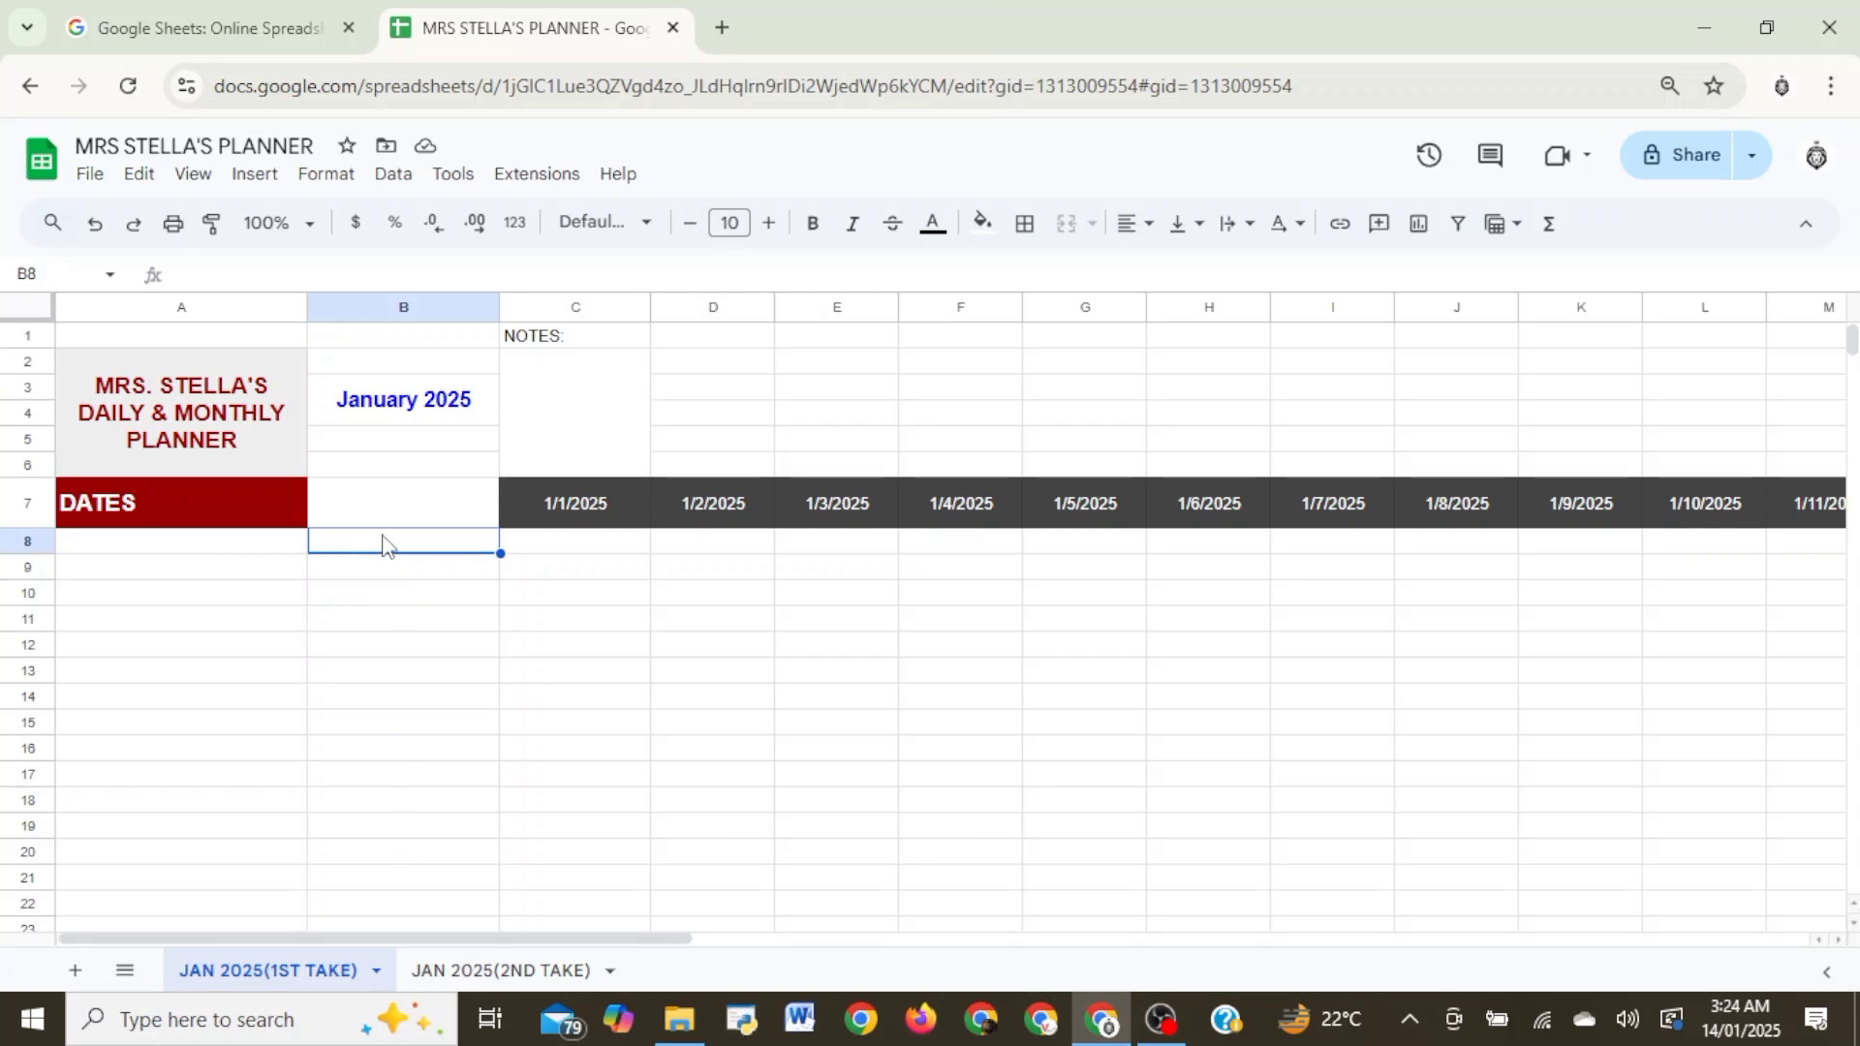
# - Enter the label TIME: in cell B8 under the dates row
pyautogui.write('TIME')
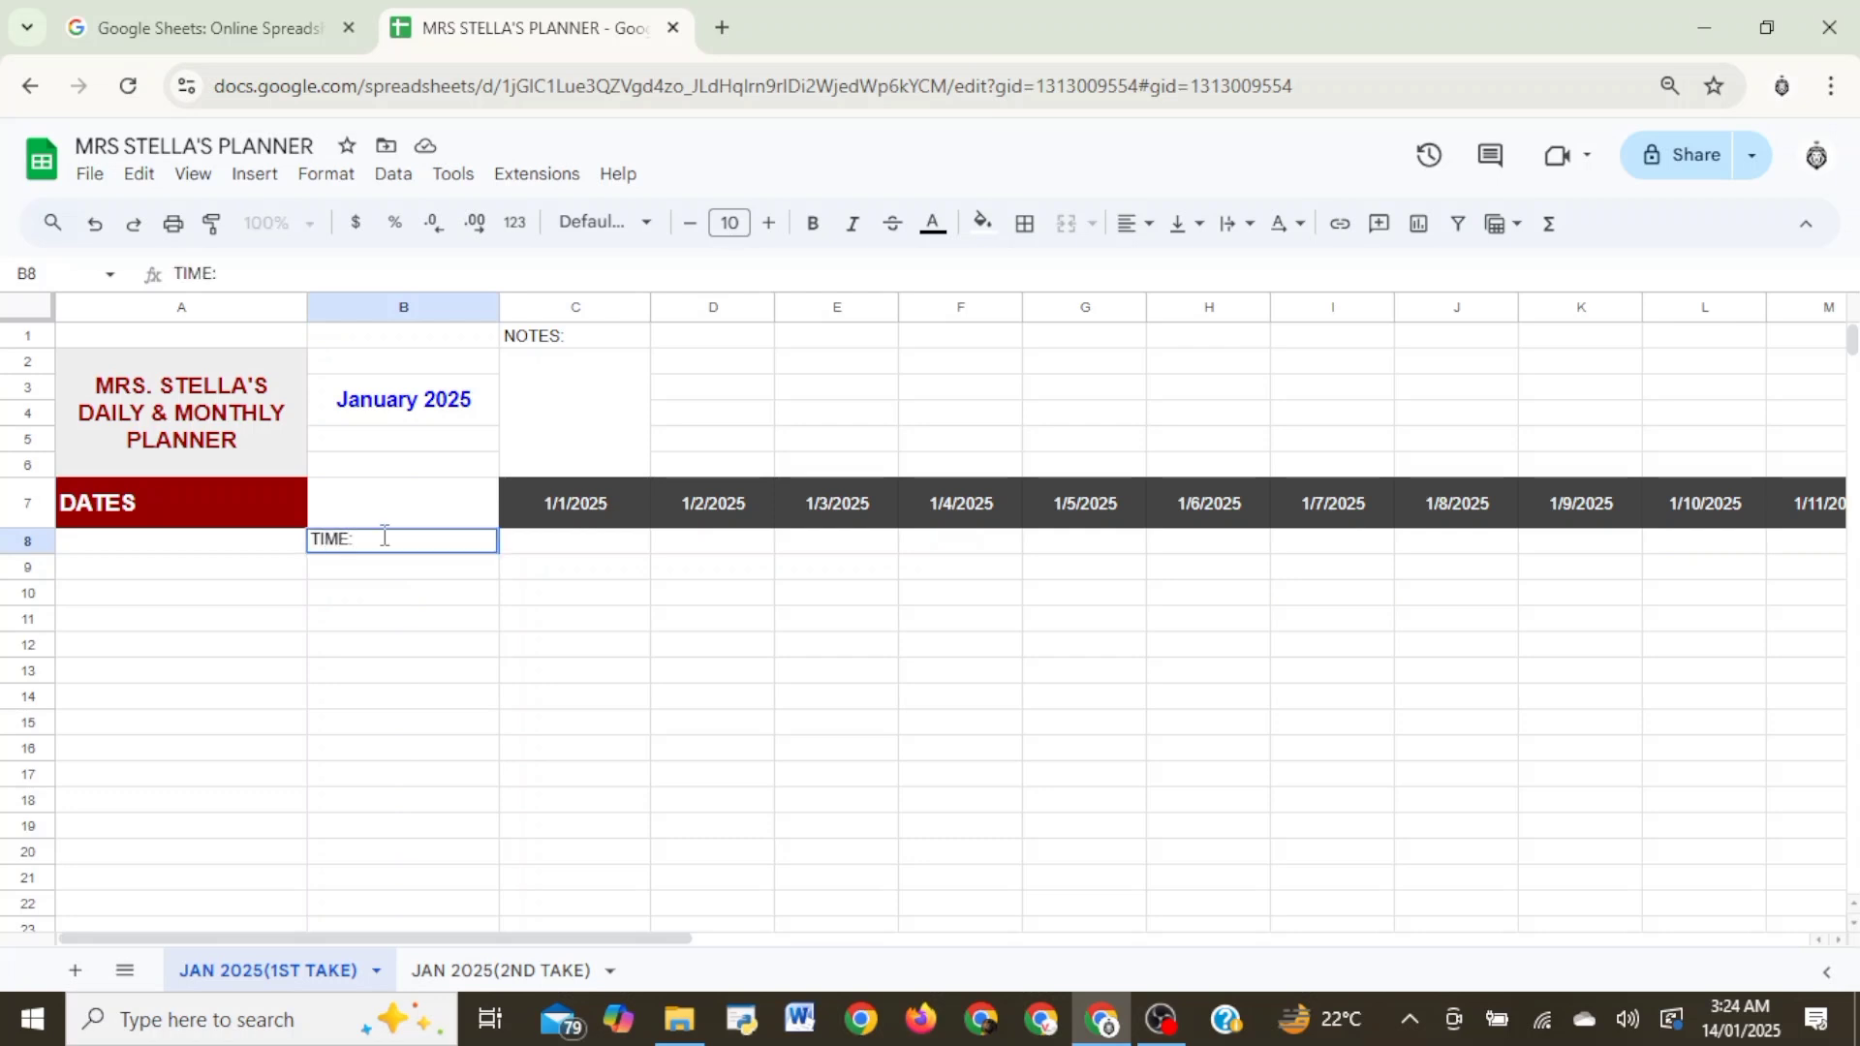
pyautogui.write(':')
pyautogui.click(401, 503)
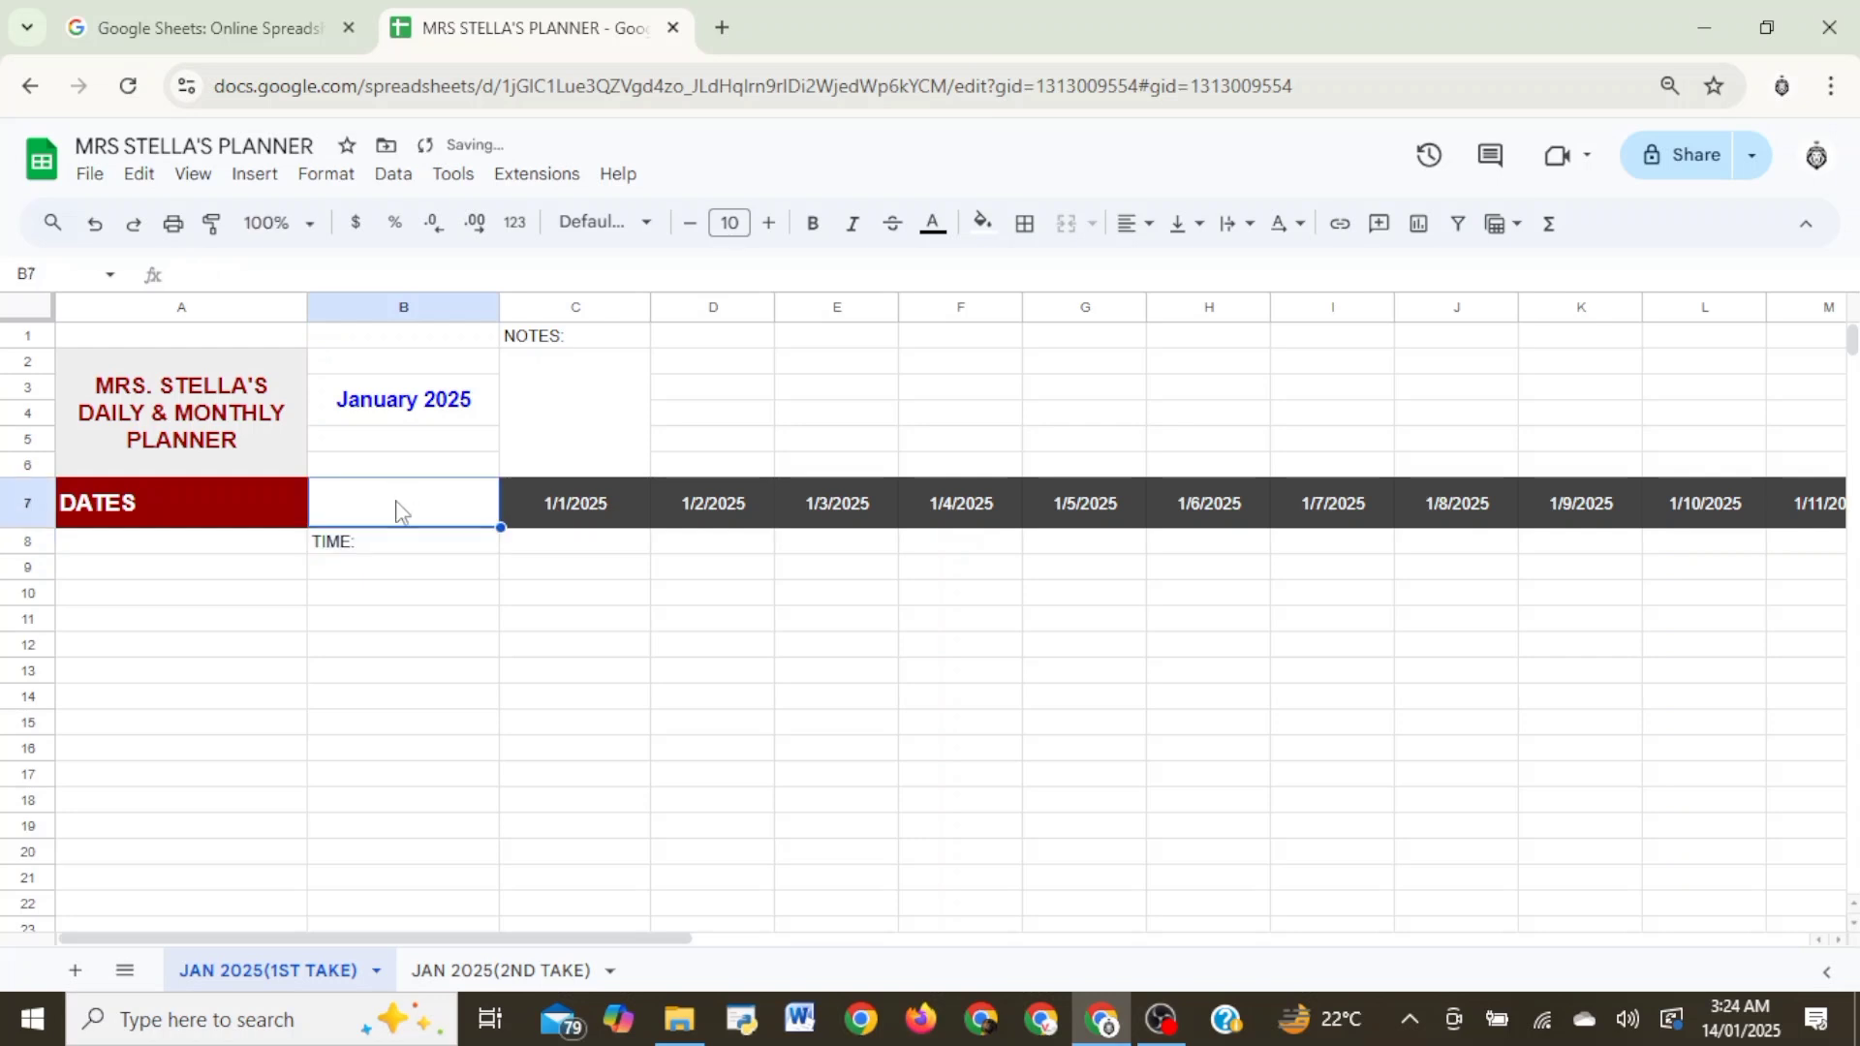
pyautogui.click(403, 548)
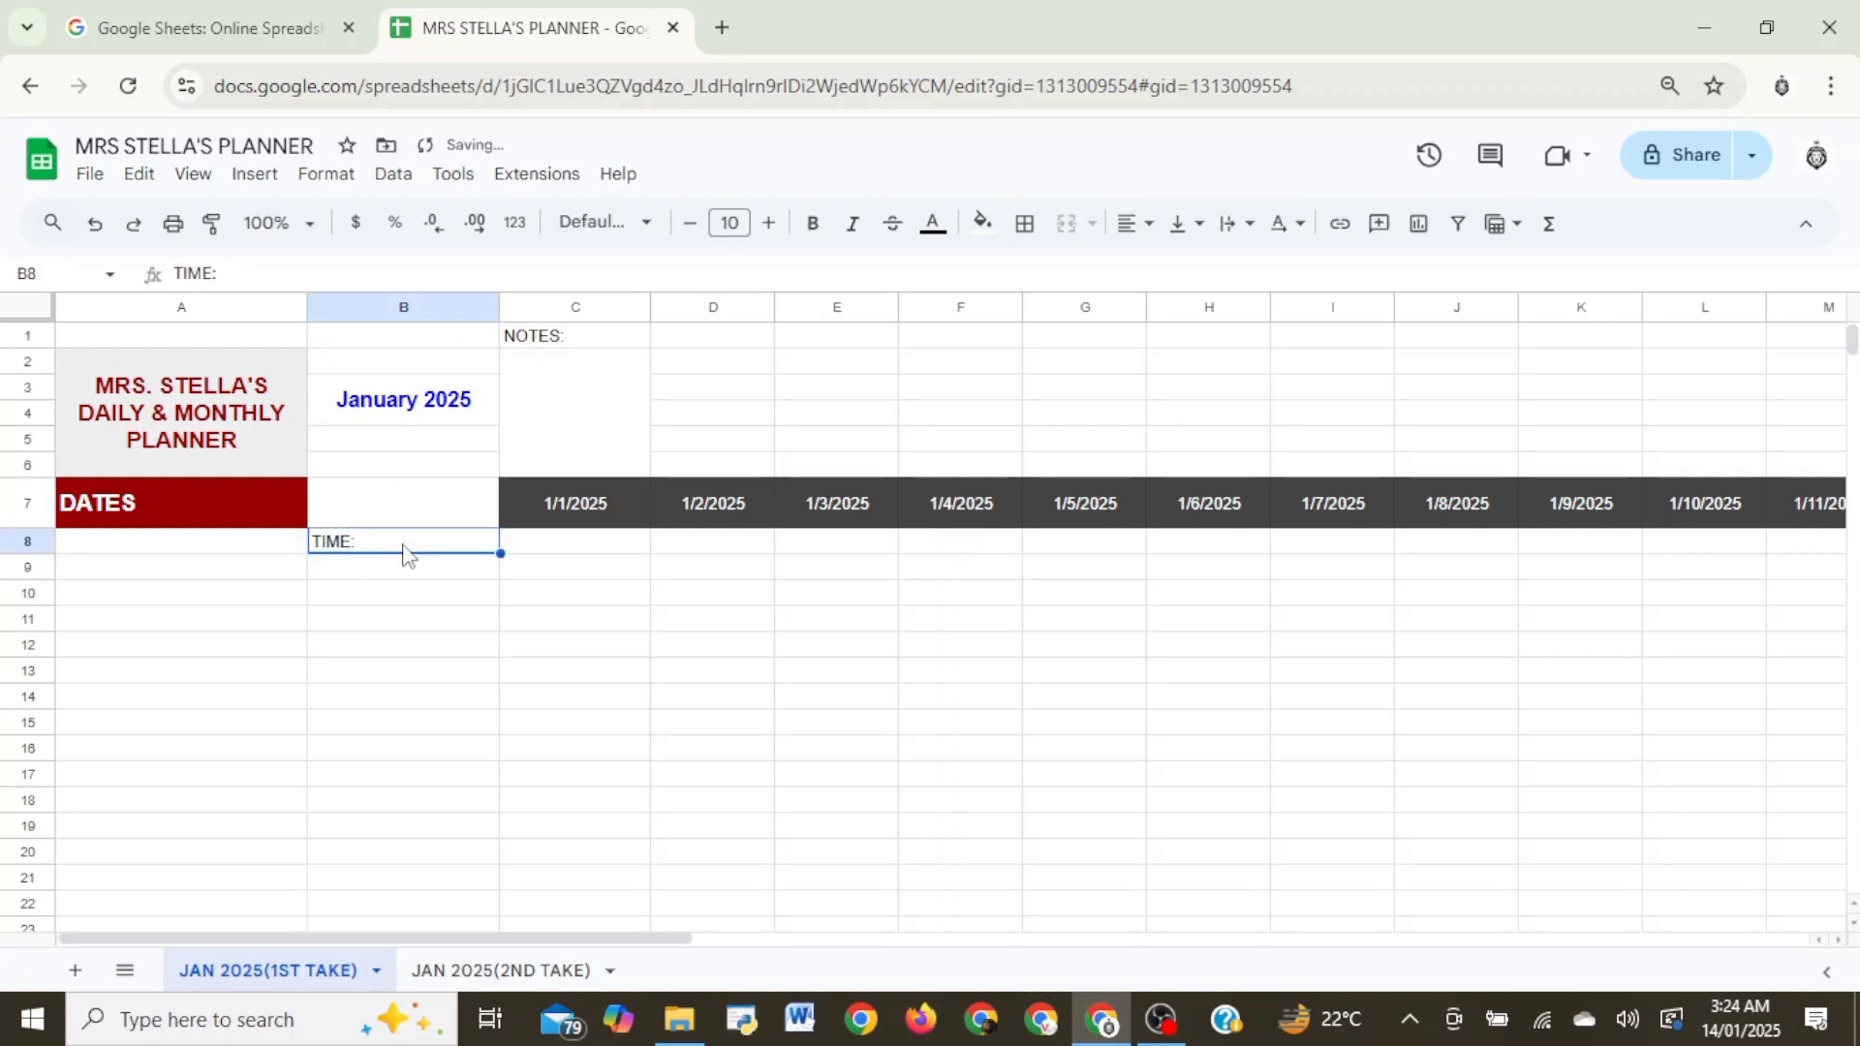
# - Insert one blank column to the right of column B
pyautogui.rightClick(404, 312)
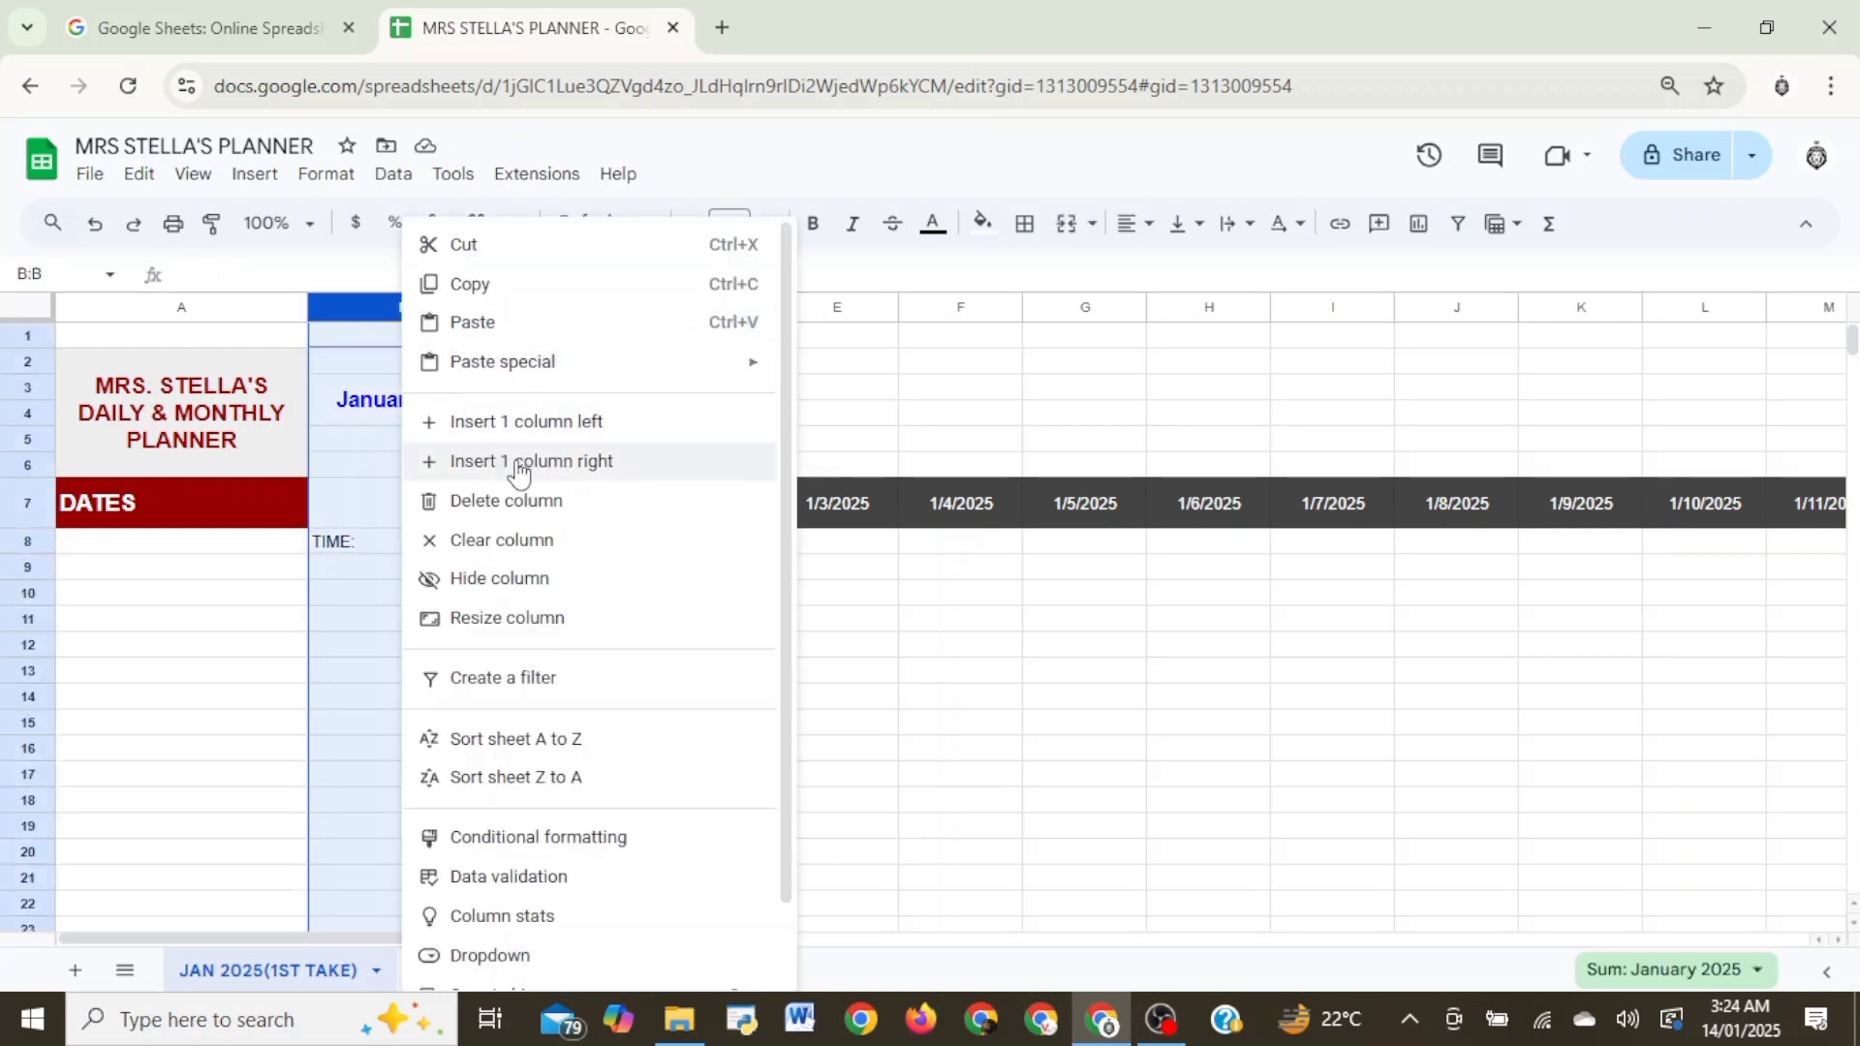
pyautogui.click(503, 461)
pyautogui.click(484, 484)
# - Unmerge the January 2025 heading in B3:B4 and merge it again across B3:C4
pyautogui.click(403, 398)
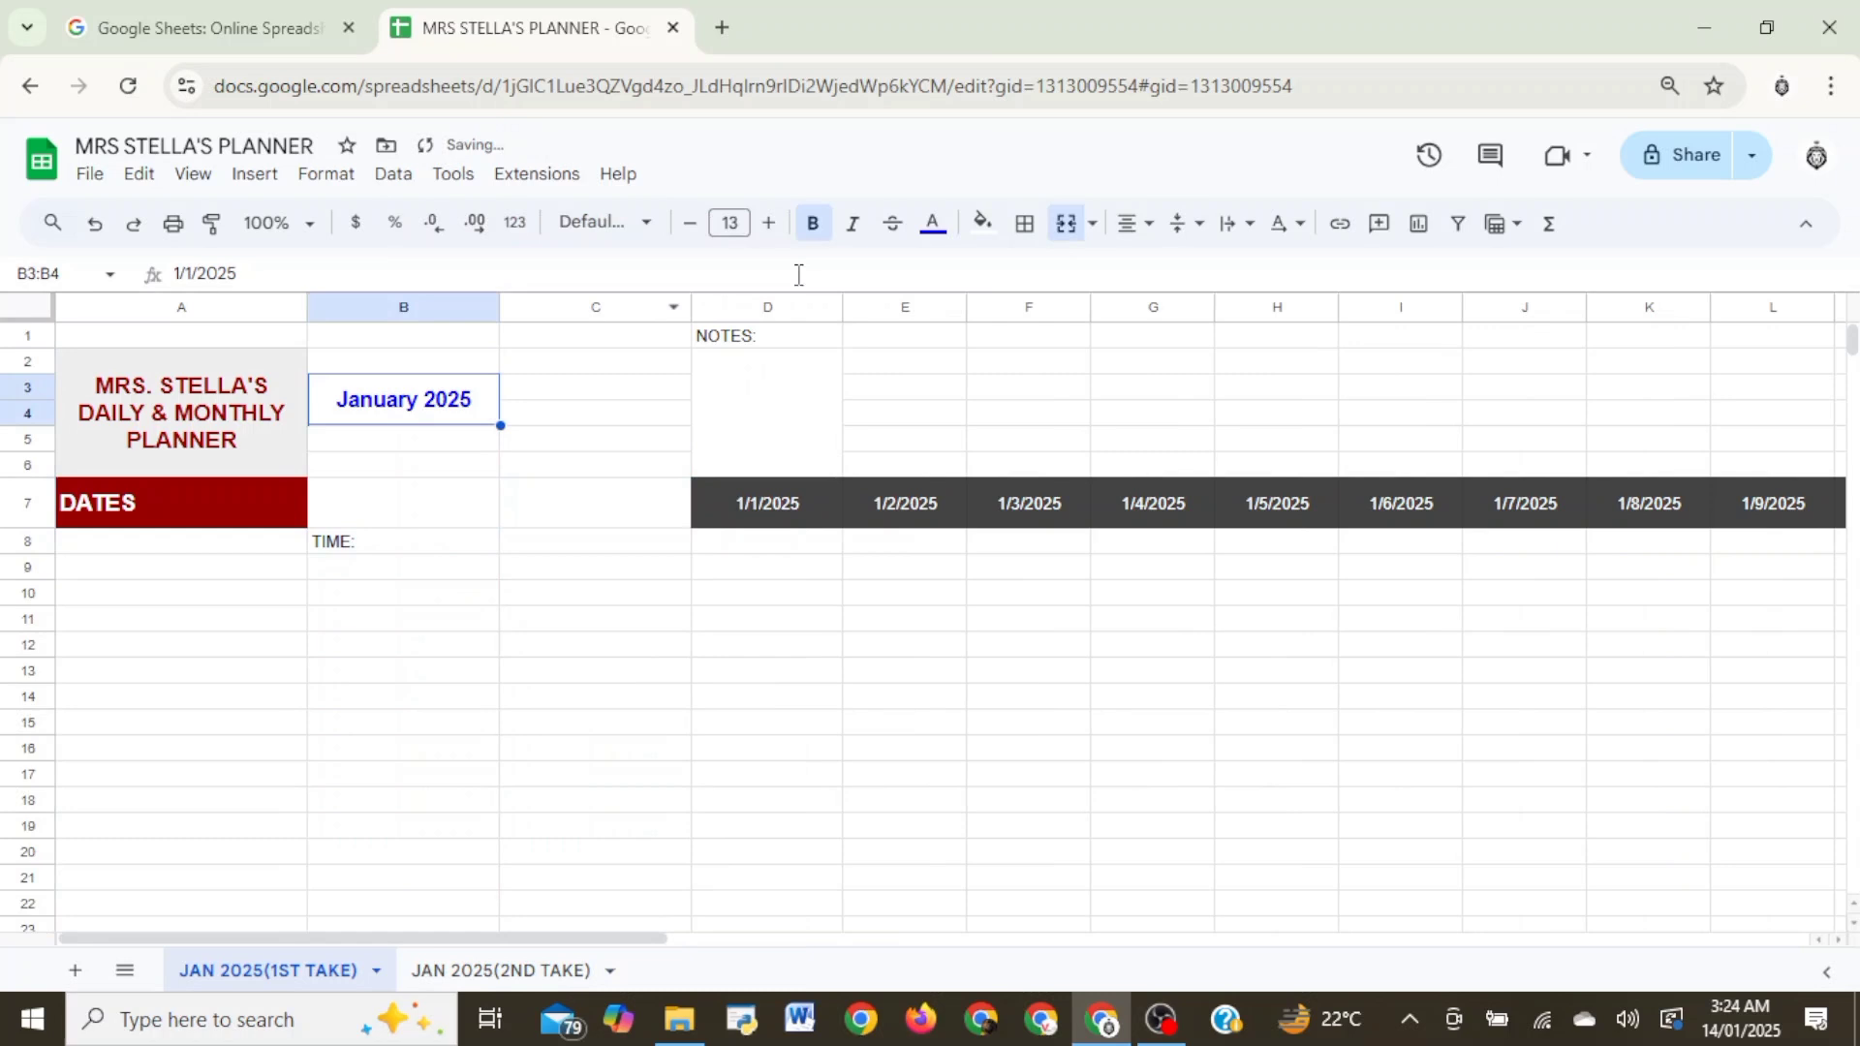
pyautogui.click(1092, 225)
pyautogui.click(1104, 386)
pyautogui.click(582, 417)
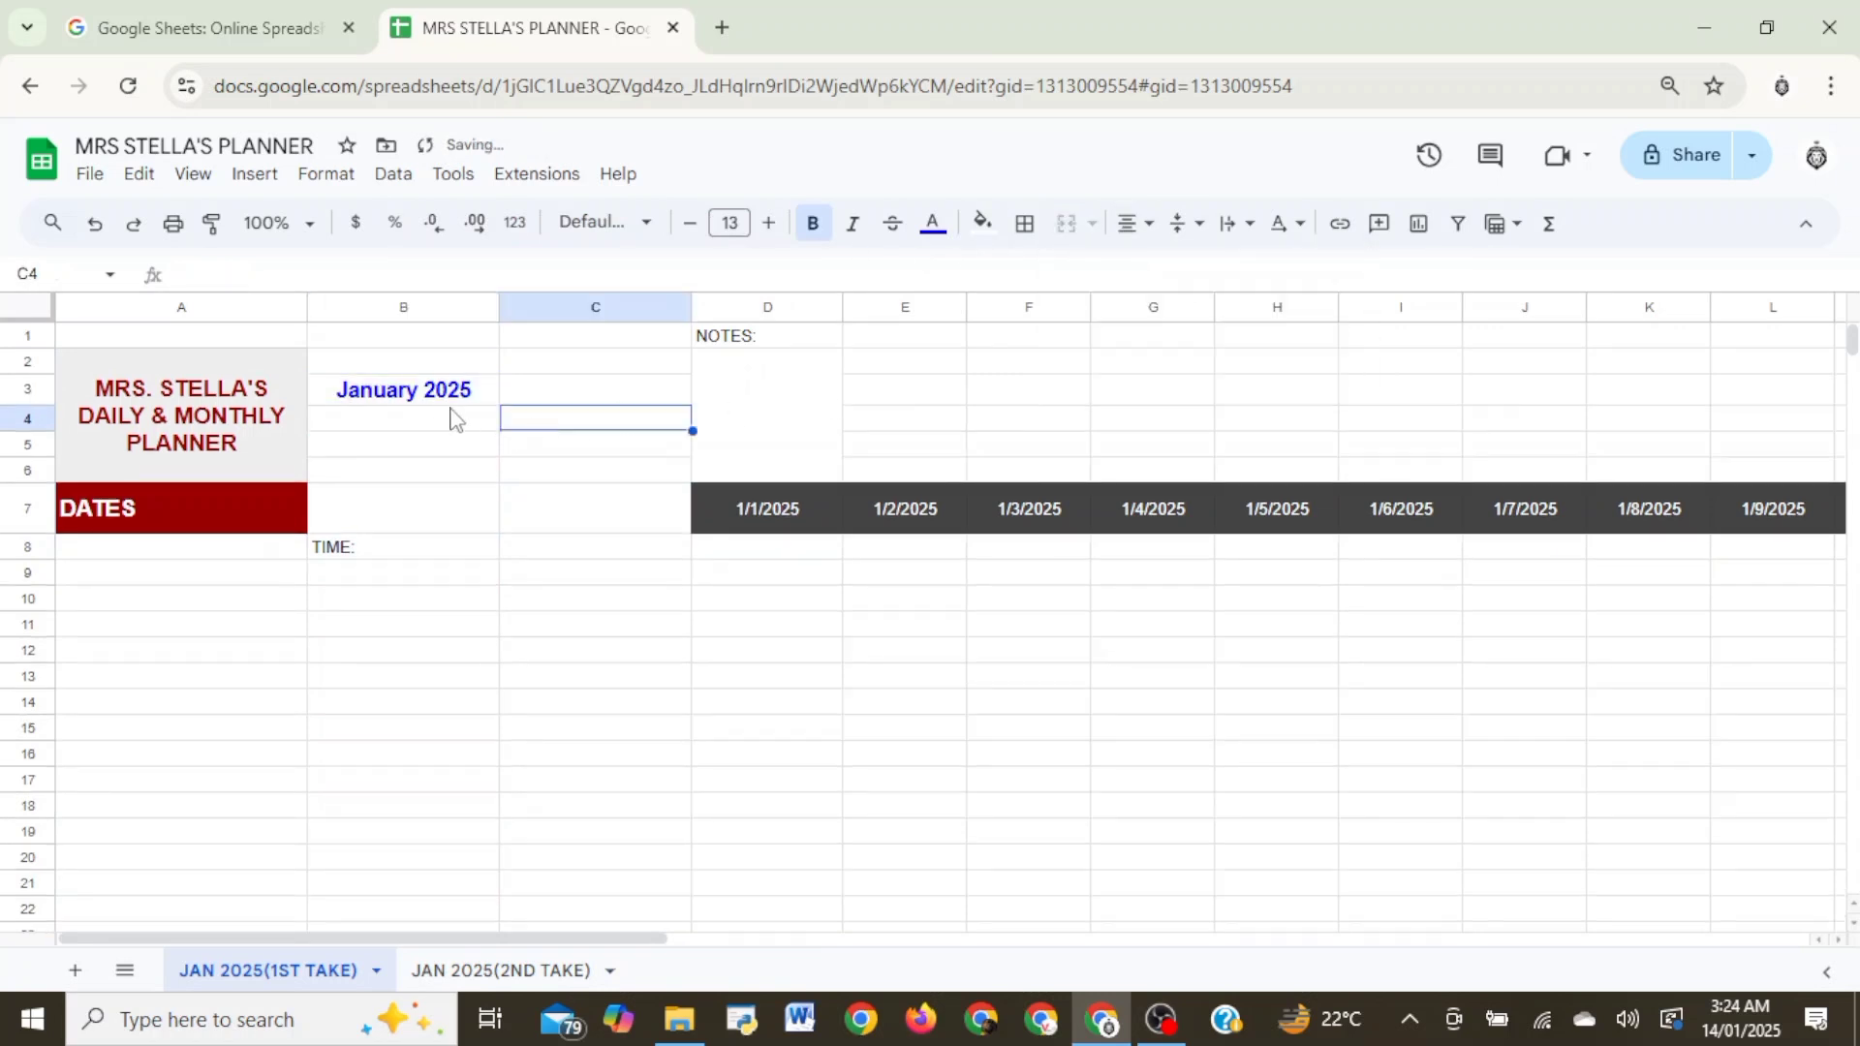
pyautogui.click(436, 397)
pyautogui.moveTo(436, 397); pyautogui.dragTo(648, 423)
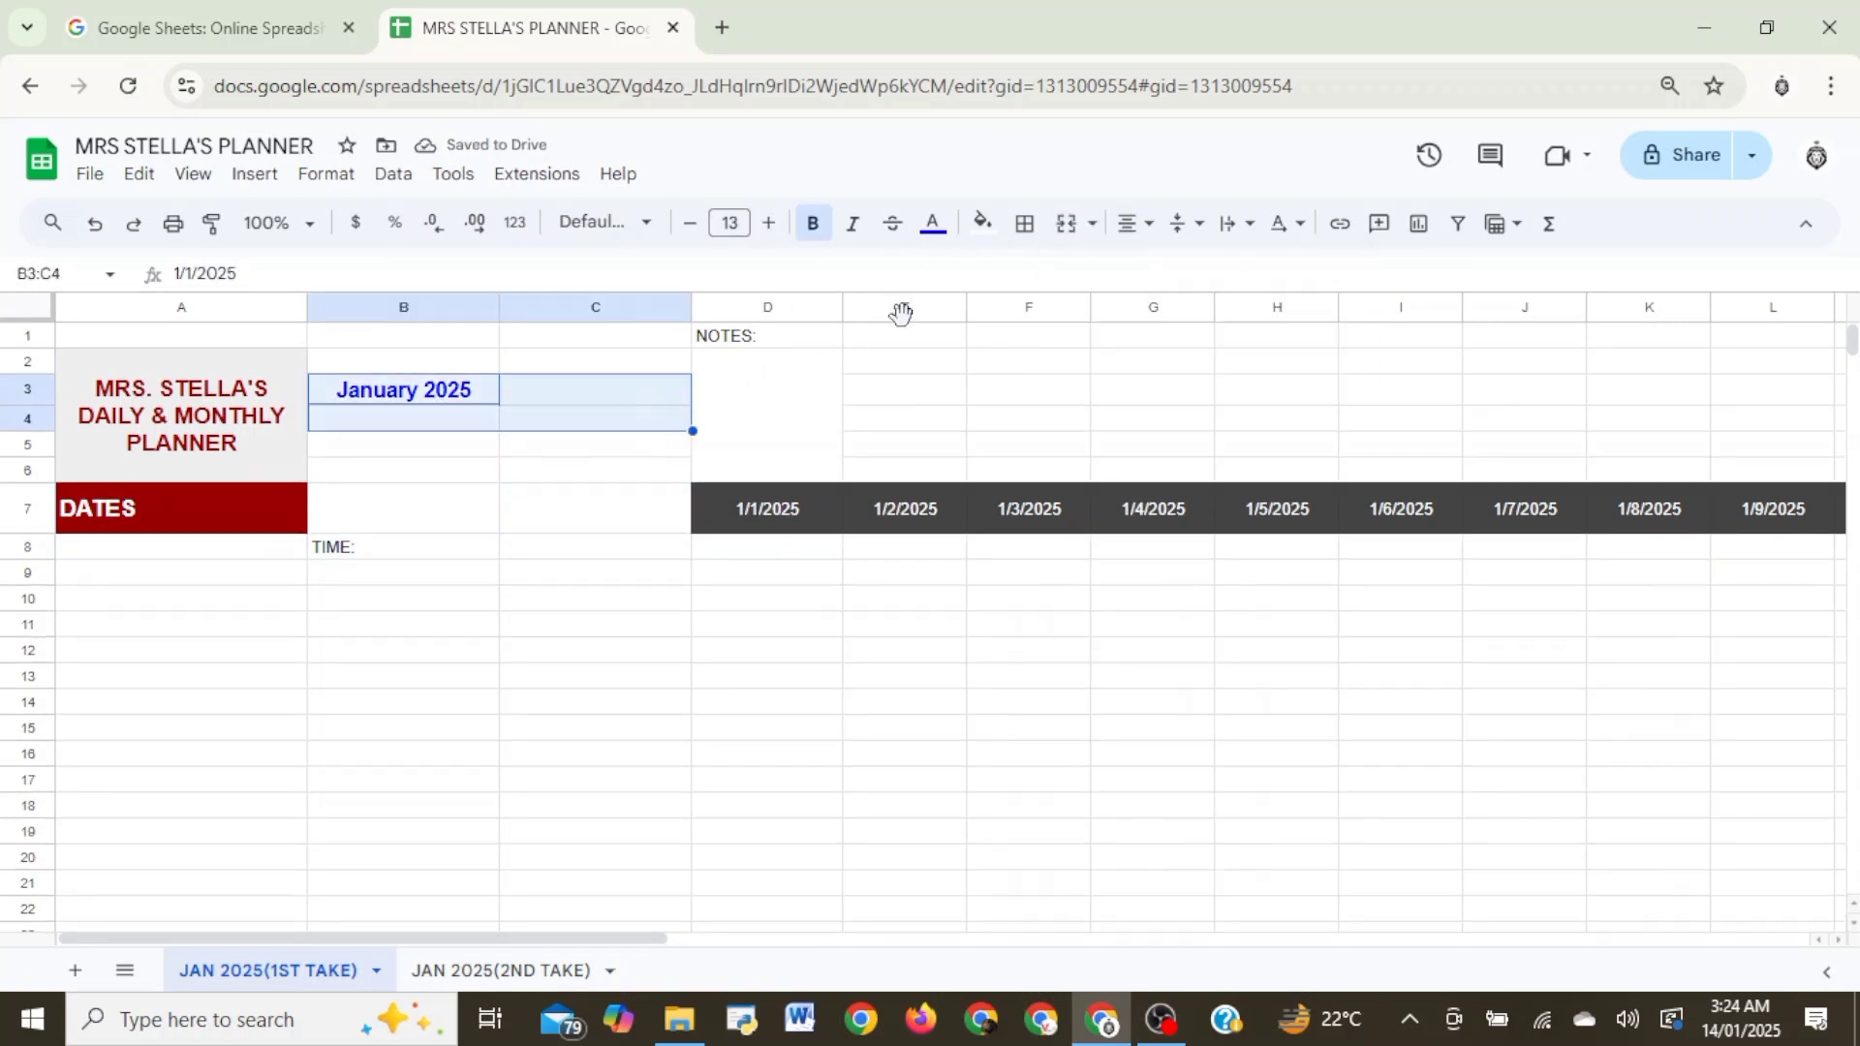
pyautogui.click(1094, 225)
pyautogui.click(1104, 265)
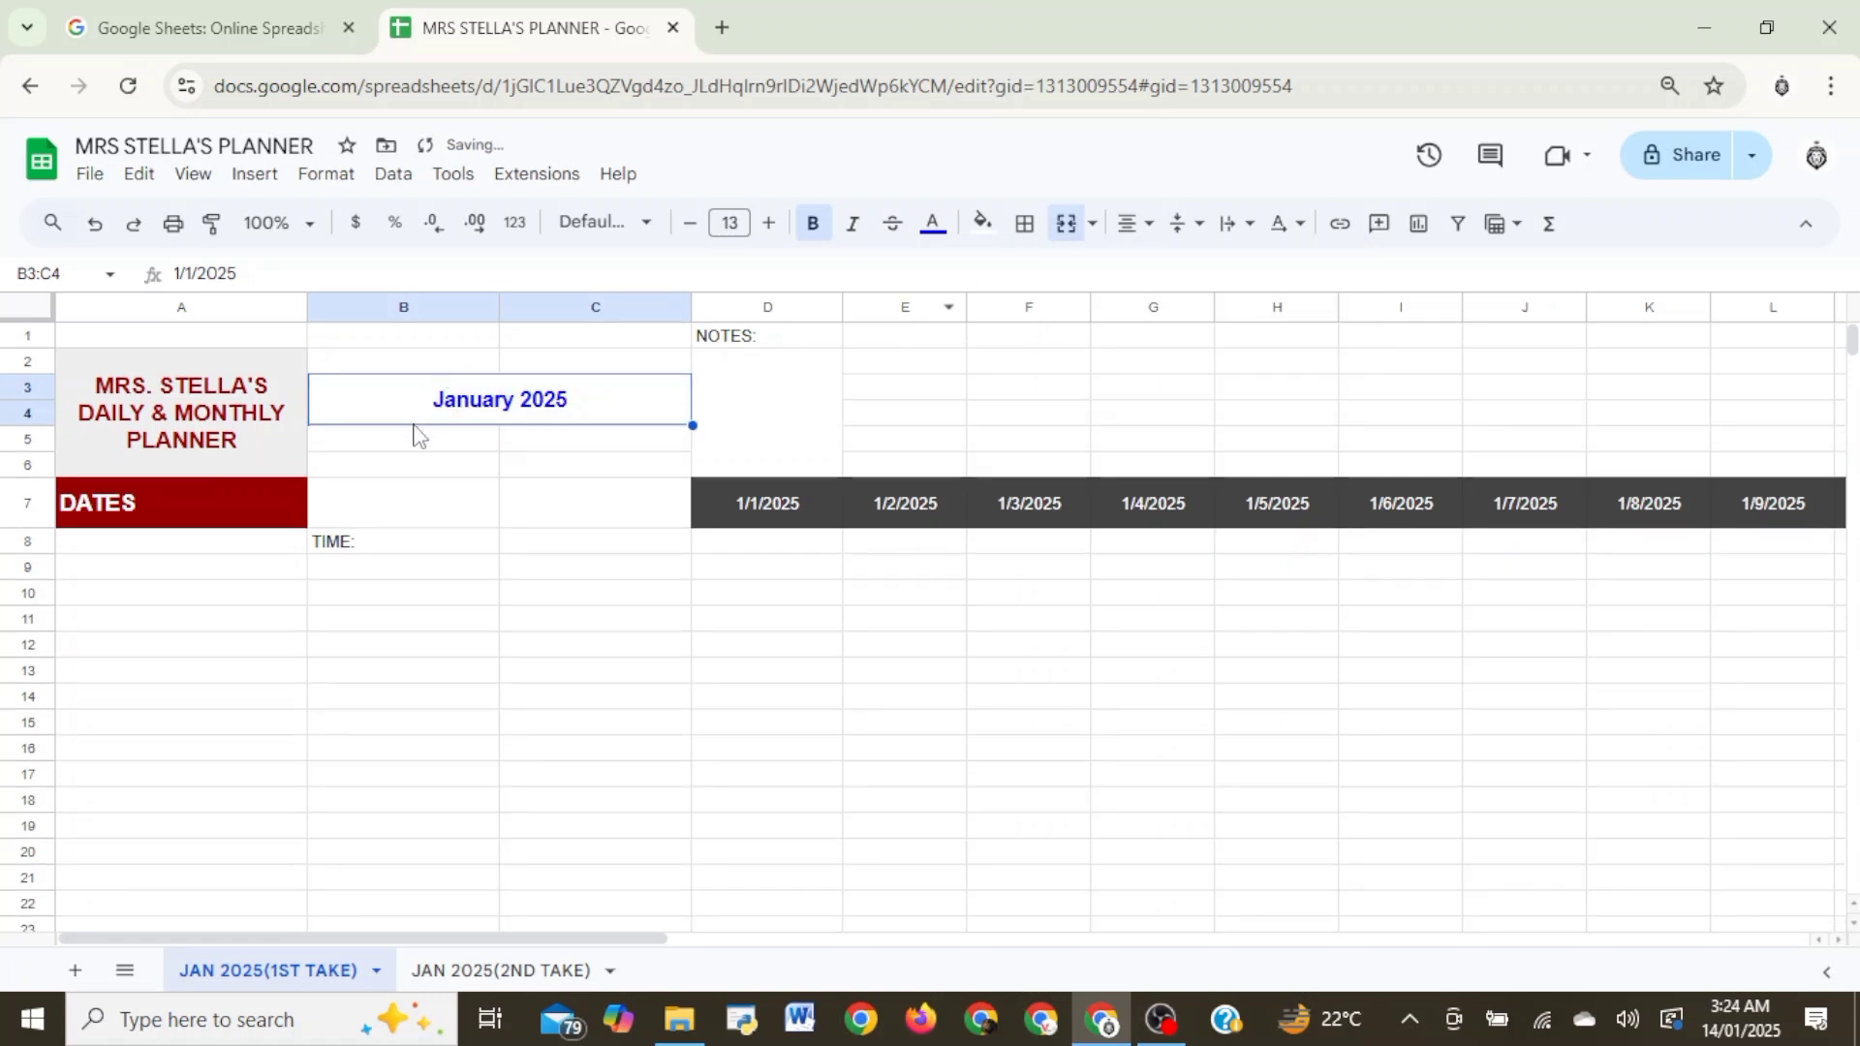
# - Merge cells B8:C8 and centre the TIME: label horizontally
pyautogui.moveTo(368, 542); pyautogui.dragTo(468, 544)
pyautogui.click(1092, 242)
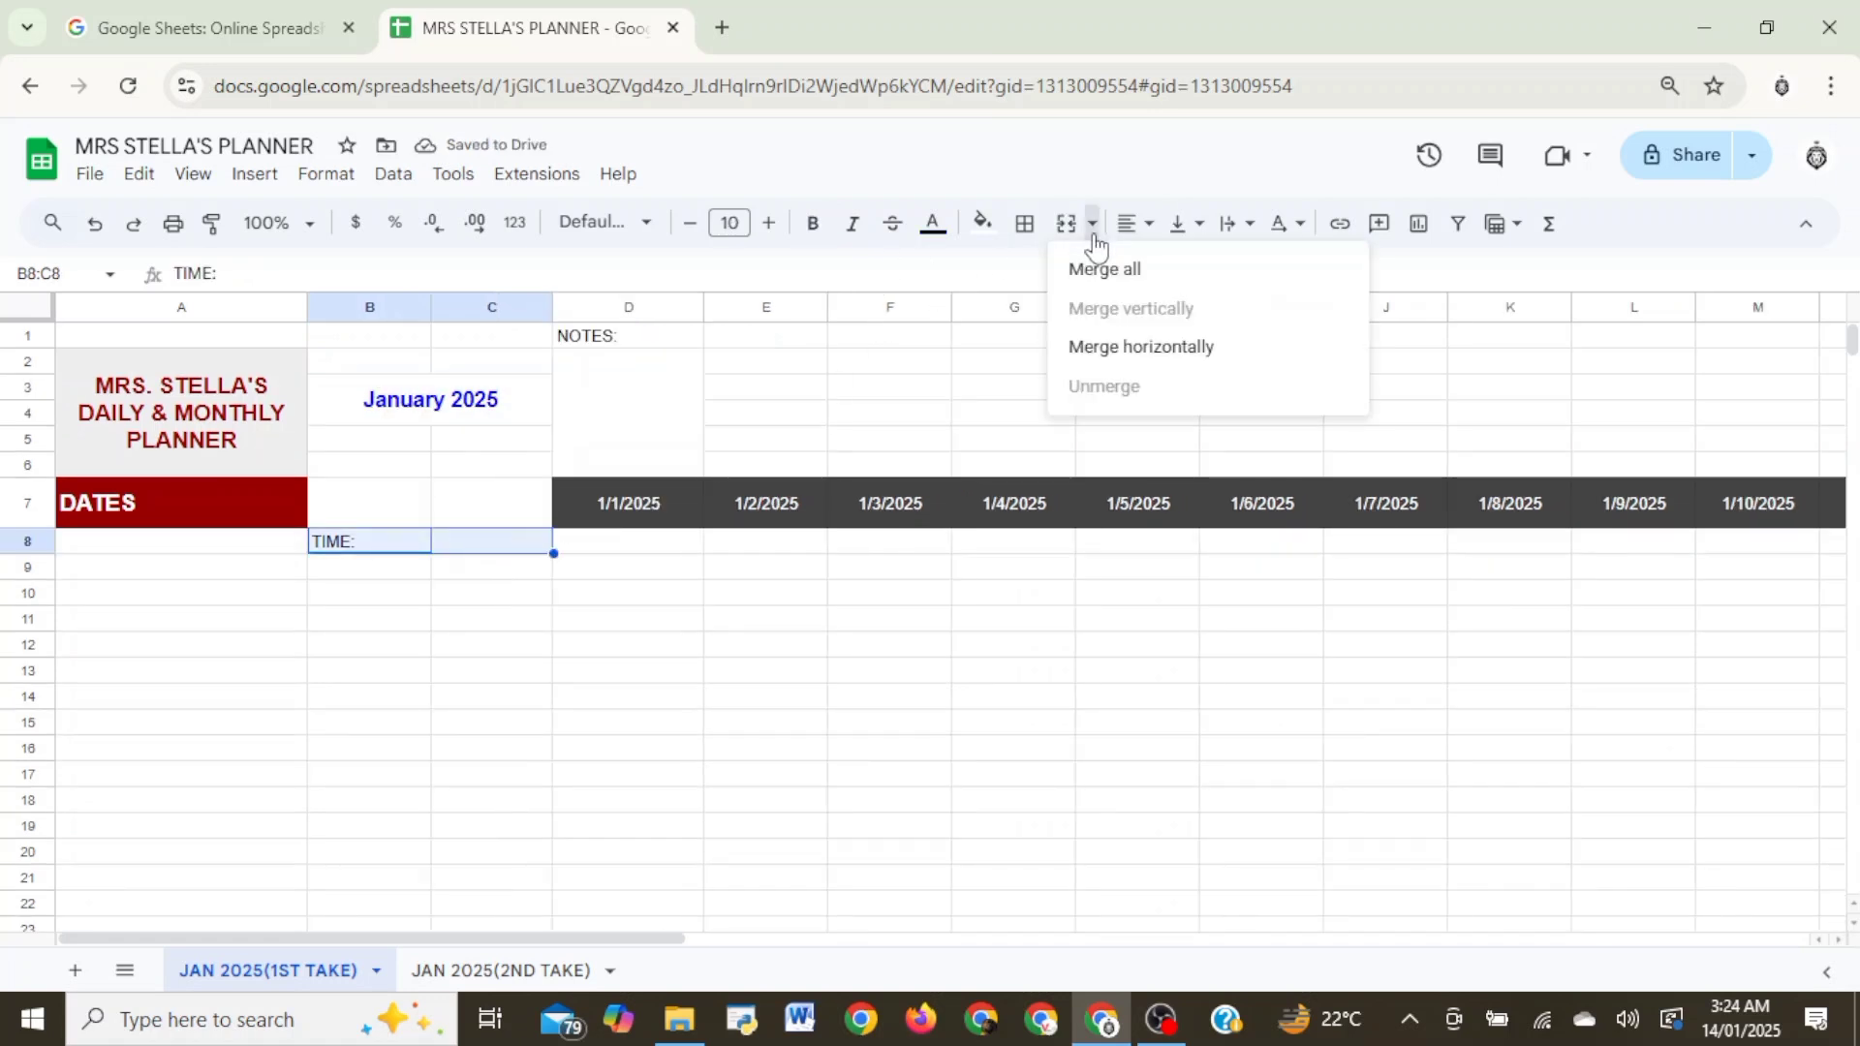
pyautogui.click(1100, 271)
pyautogui.click(1129, 224)
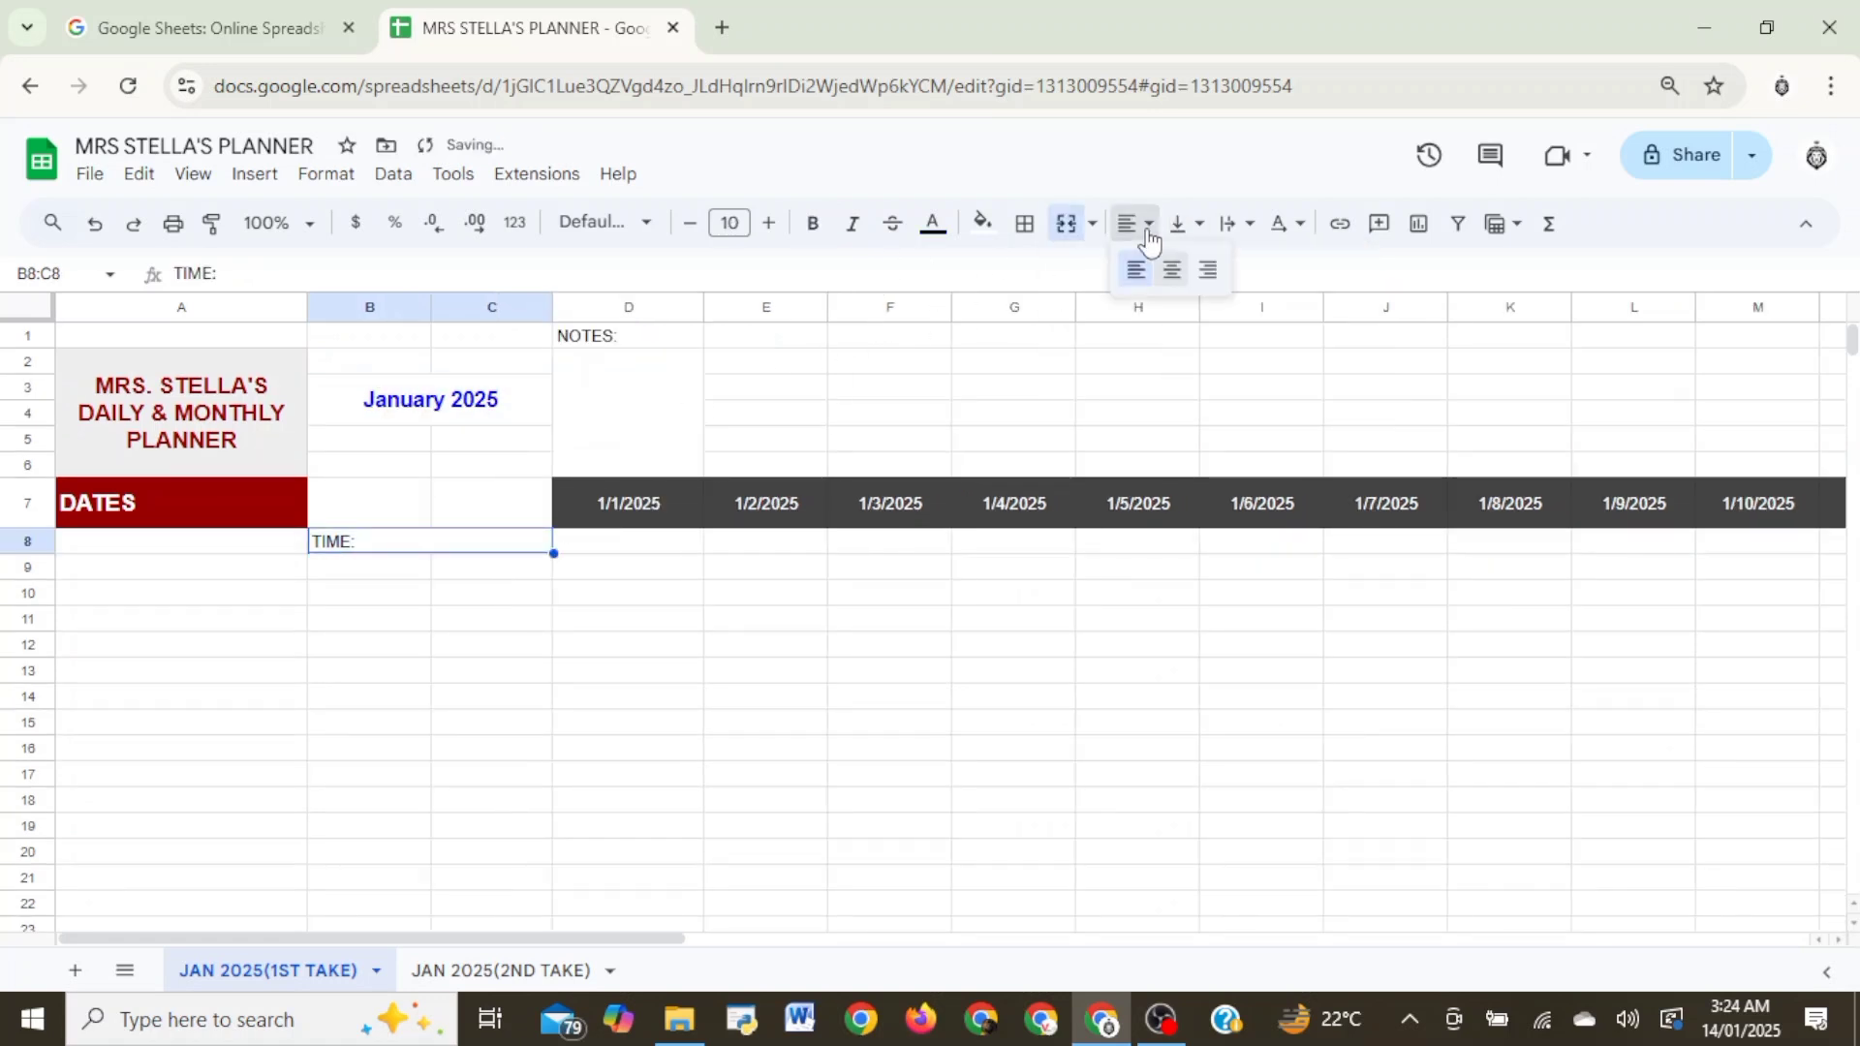
pyautogui.click(1174, 270)
# - Enter the first time slot below the TIME: label, with 8:00 AM in B9 and 9:00 AM in C9
pyautogui.click(361, 643)
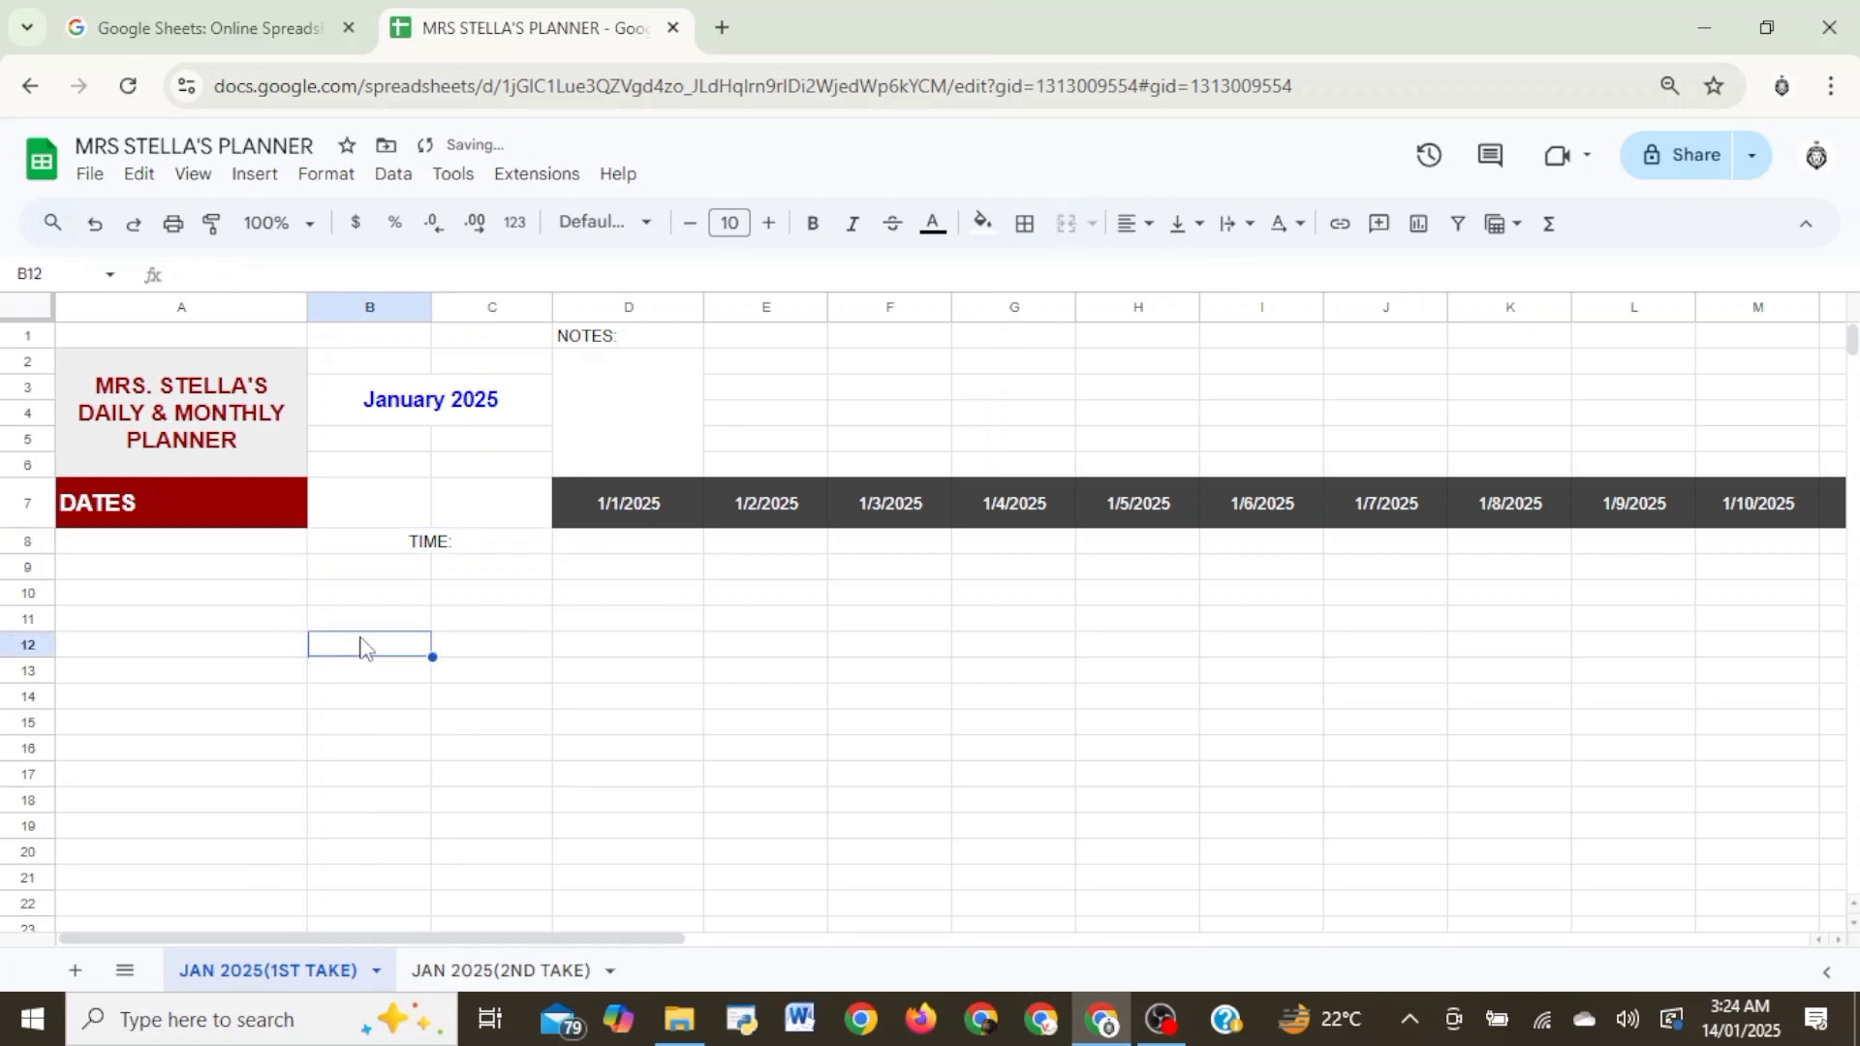
pyautogui.click(388, 572)
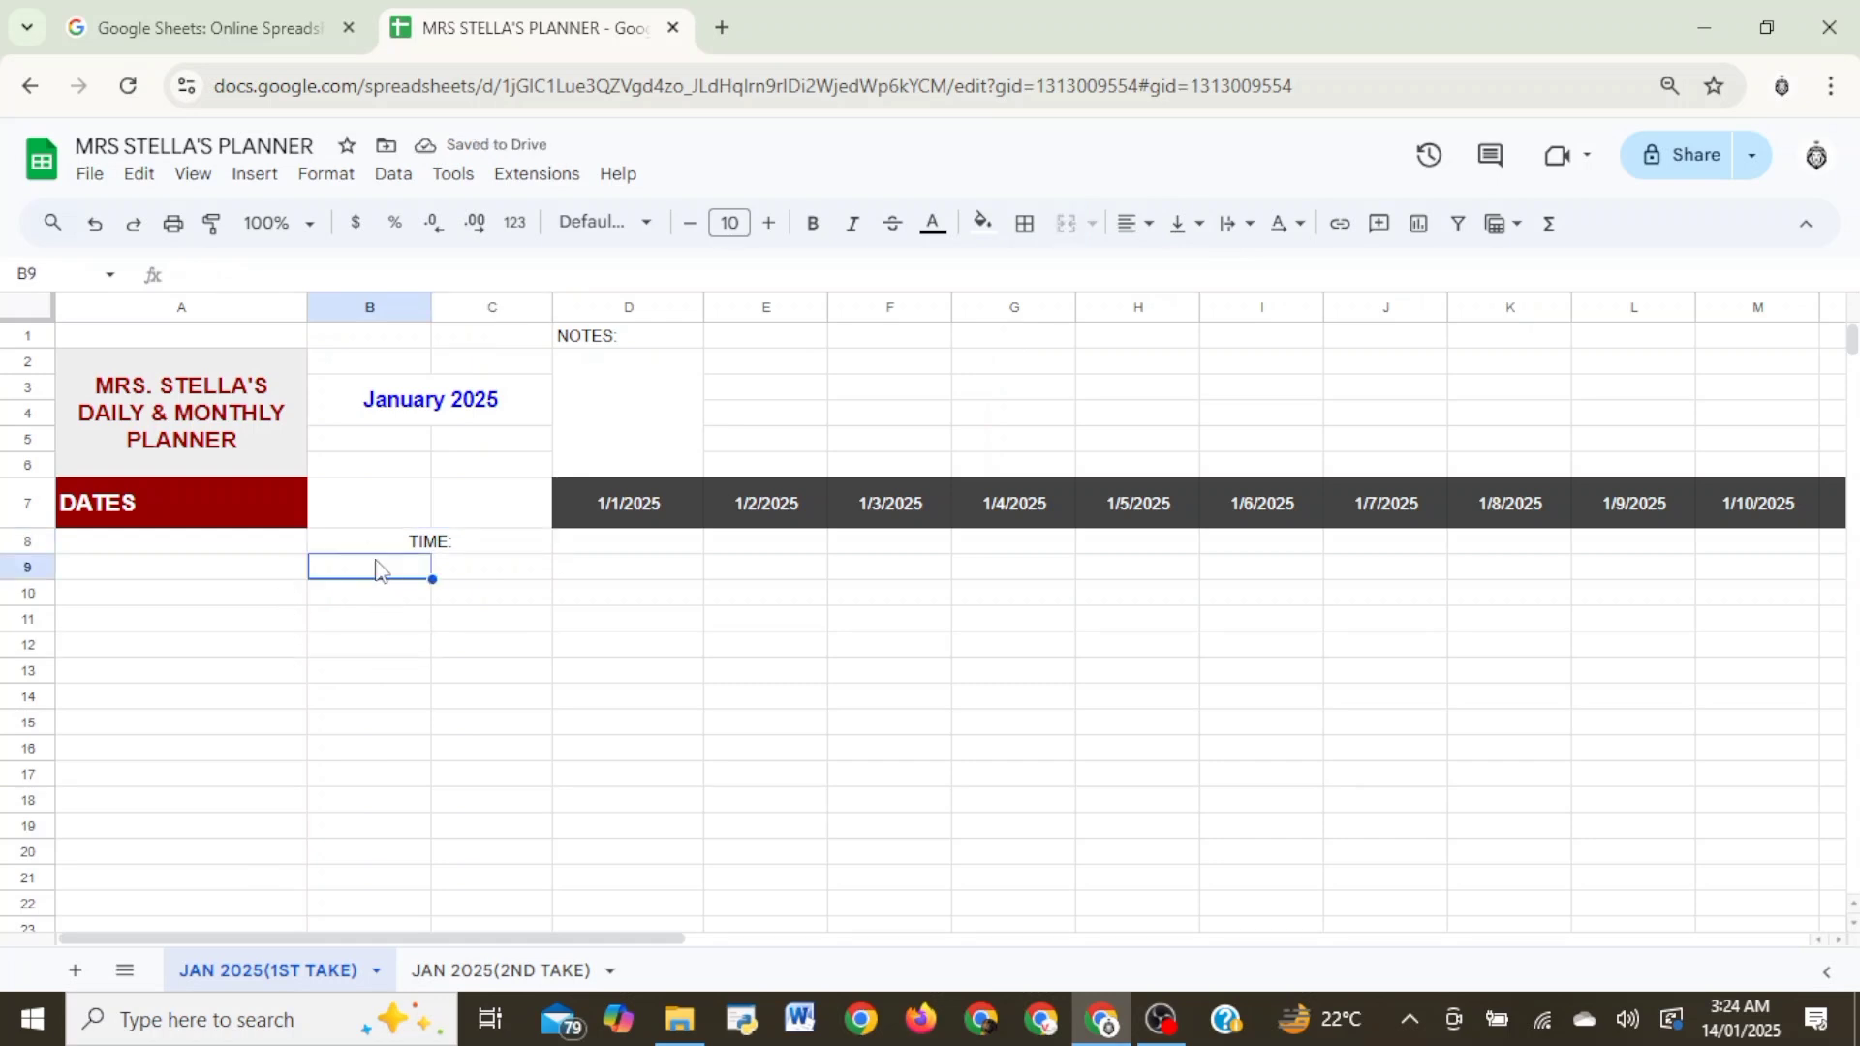
pyautogui.write('8')
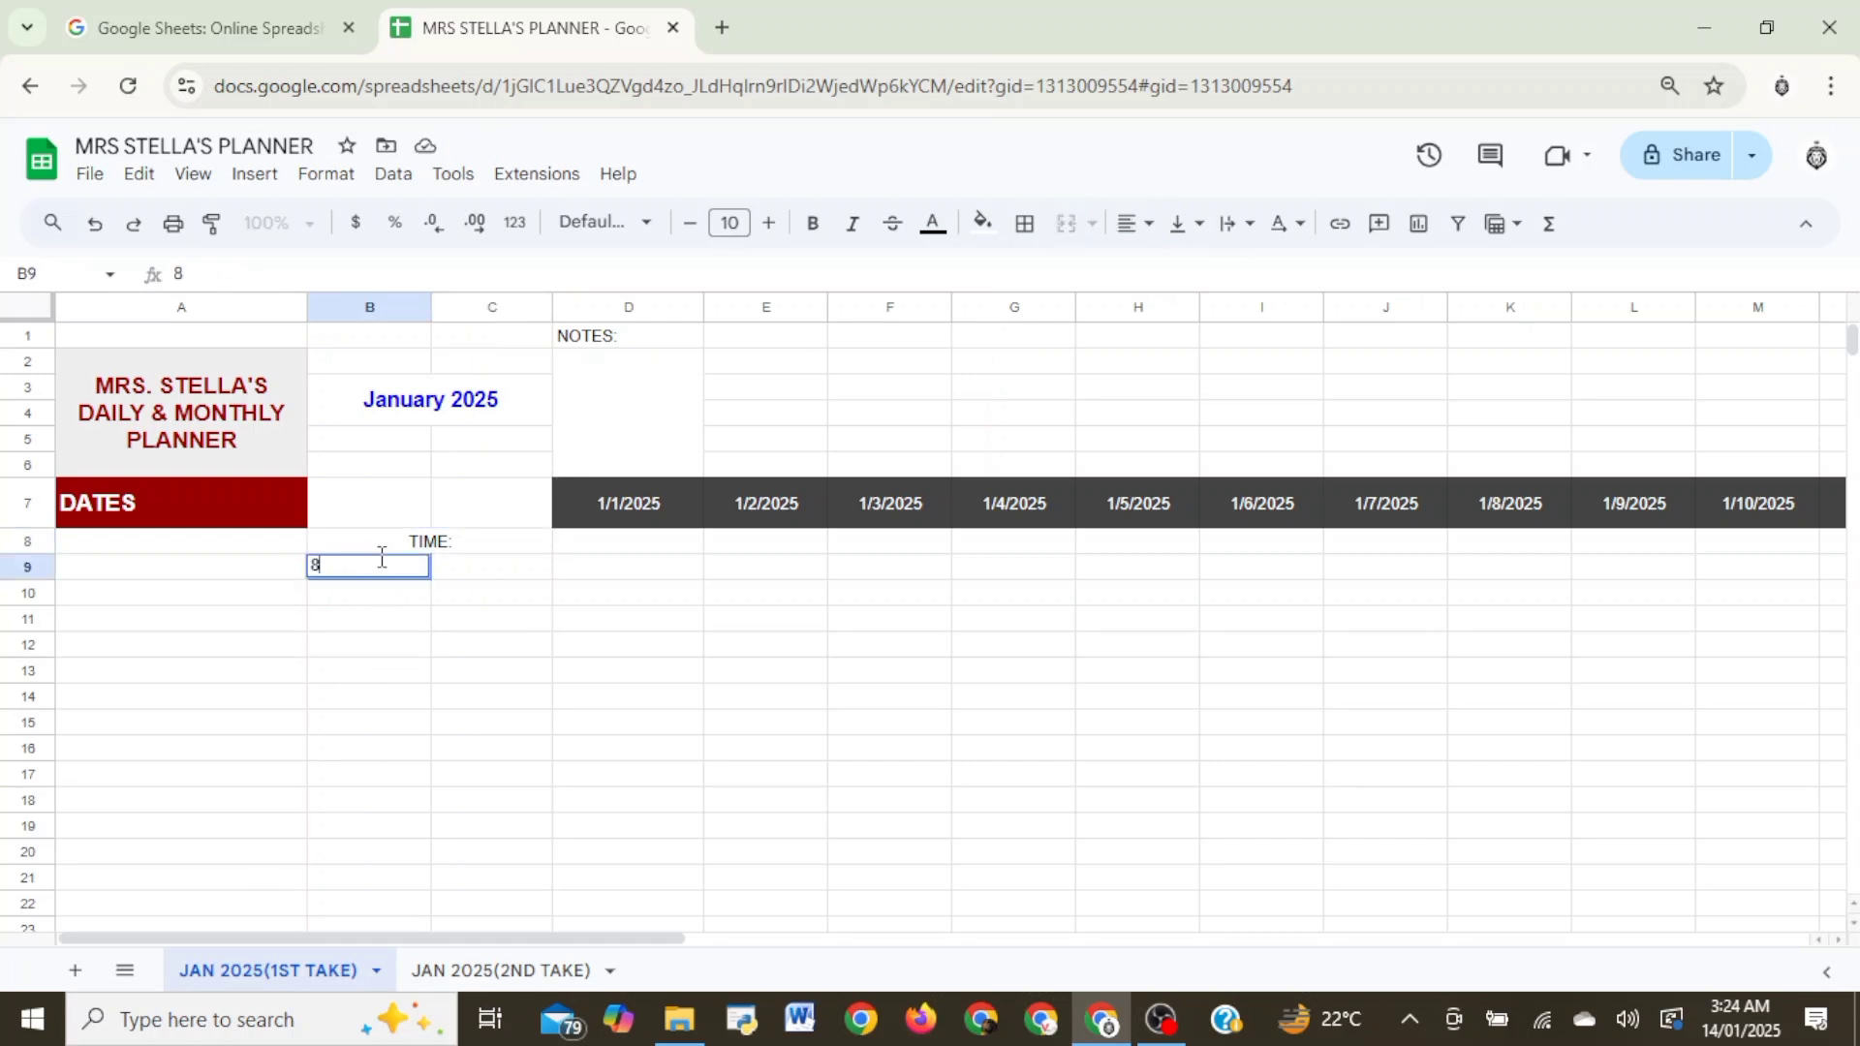
pyautogui.write(':00 AM')
pyautogui.press('Return')
pyautogui.click(482, 558)
pyautogui.write('9:00')
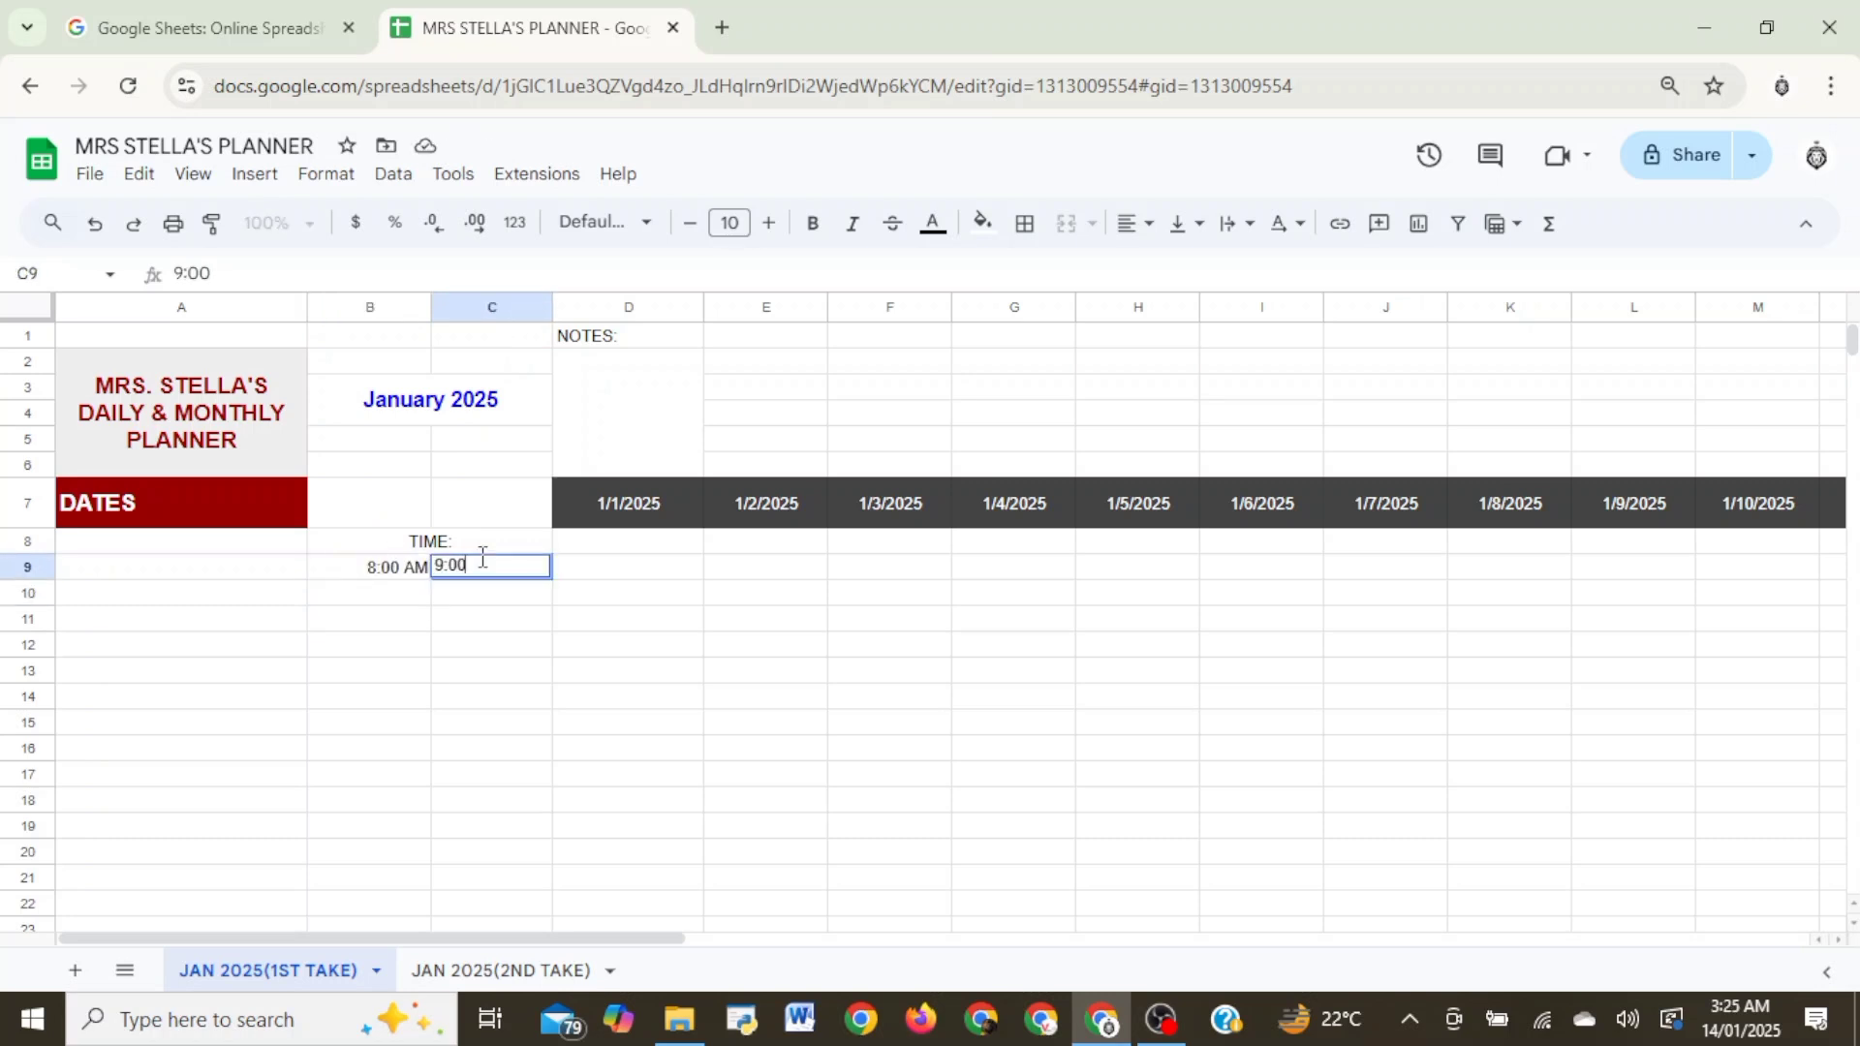
pyautogui.write('AM')
pyautogui.click(520, 688)
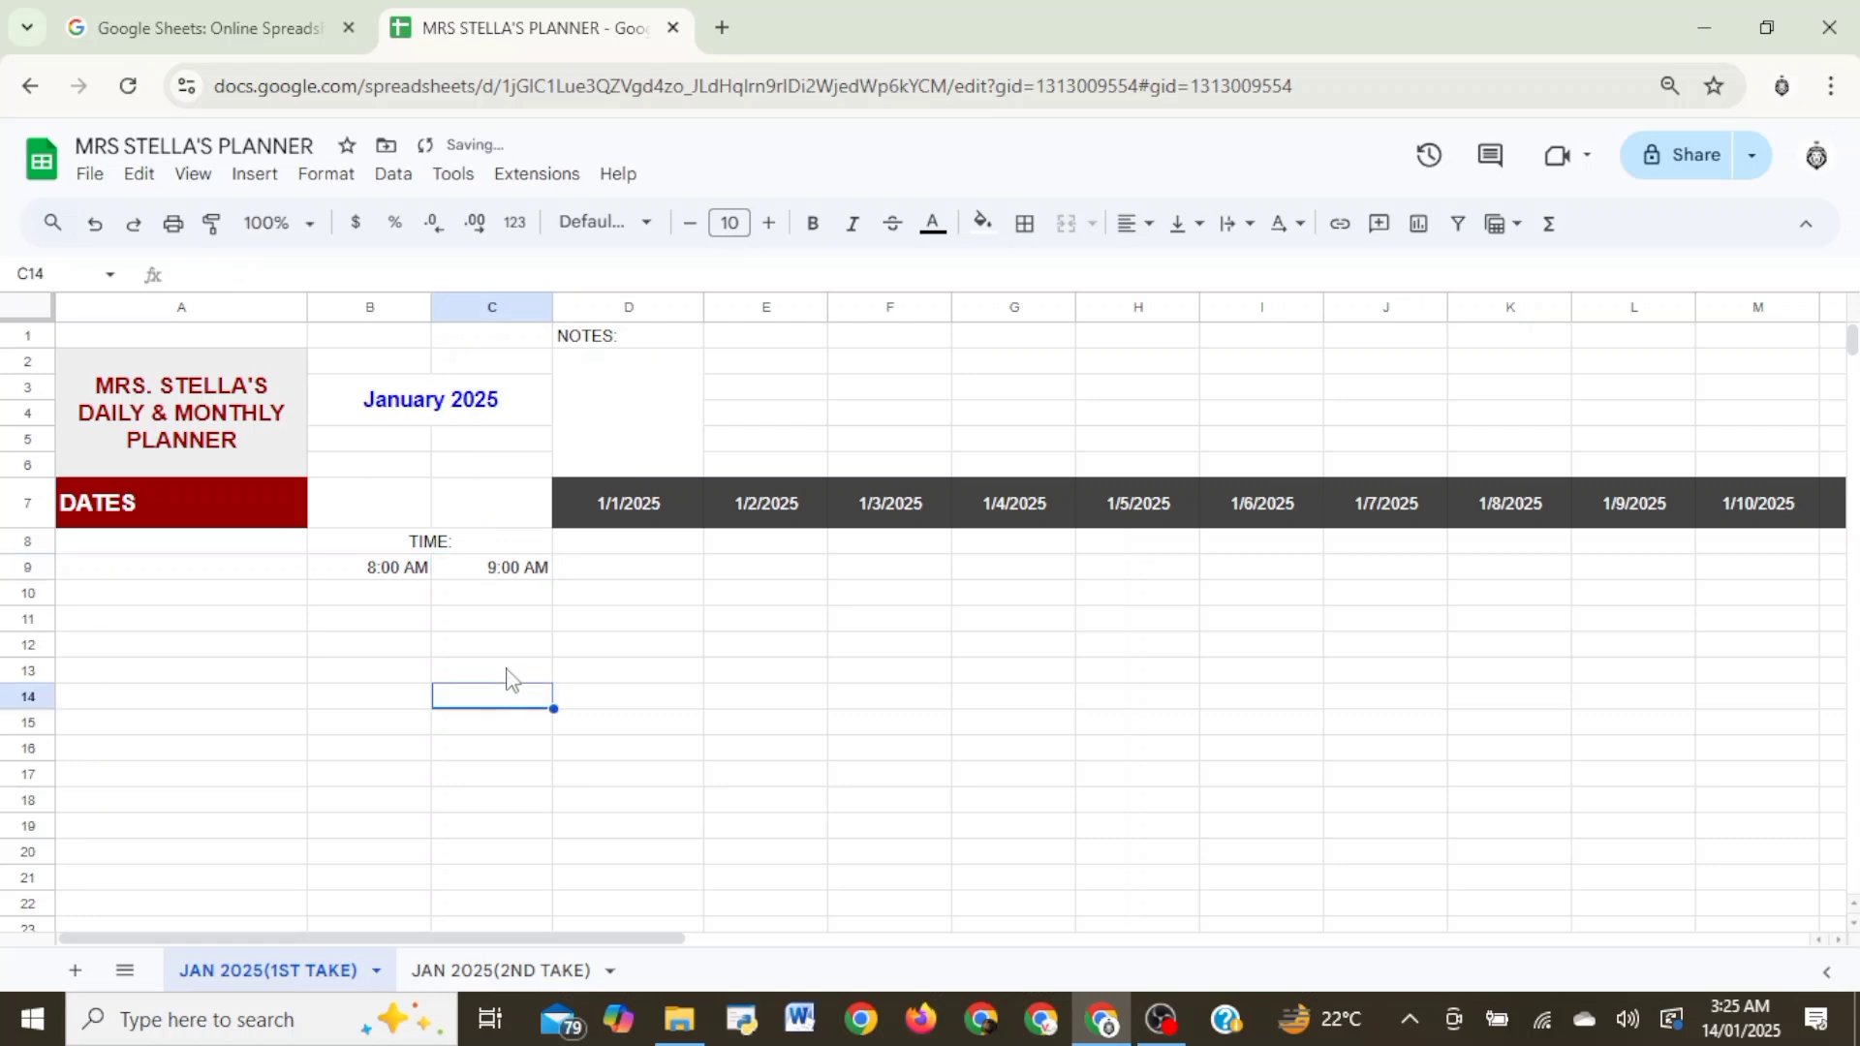
# - Autofill the hourly start times from B9 and end times from C9 down to row 17
pyautogui.click(496, 569)
pyautogui.click(422, 575)
pyautogui.moveTo(432, 580); pyautogui.dragTo(430, 786)
pyautogui.click(726, 783)
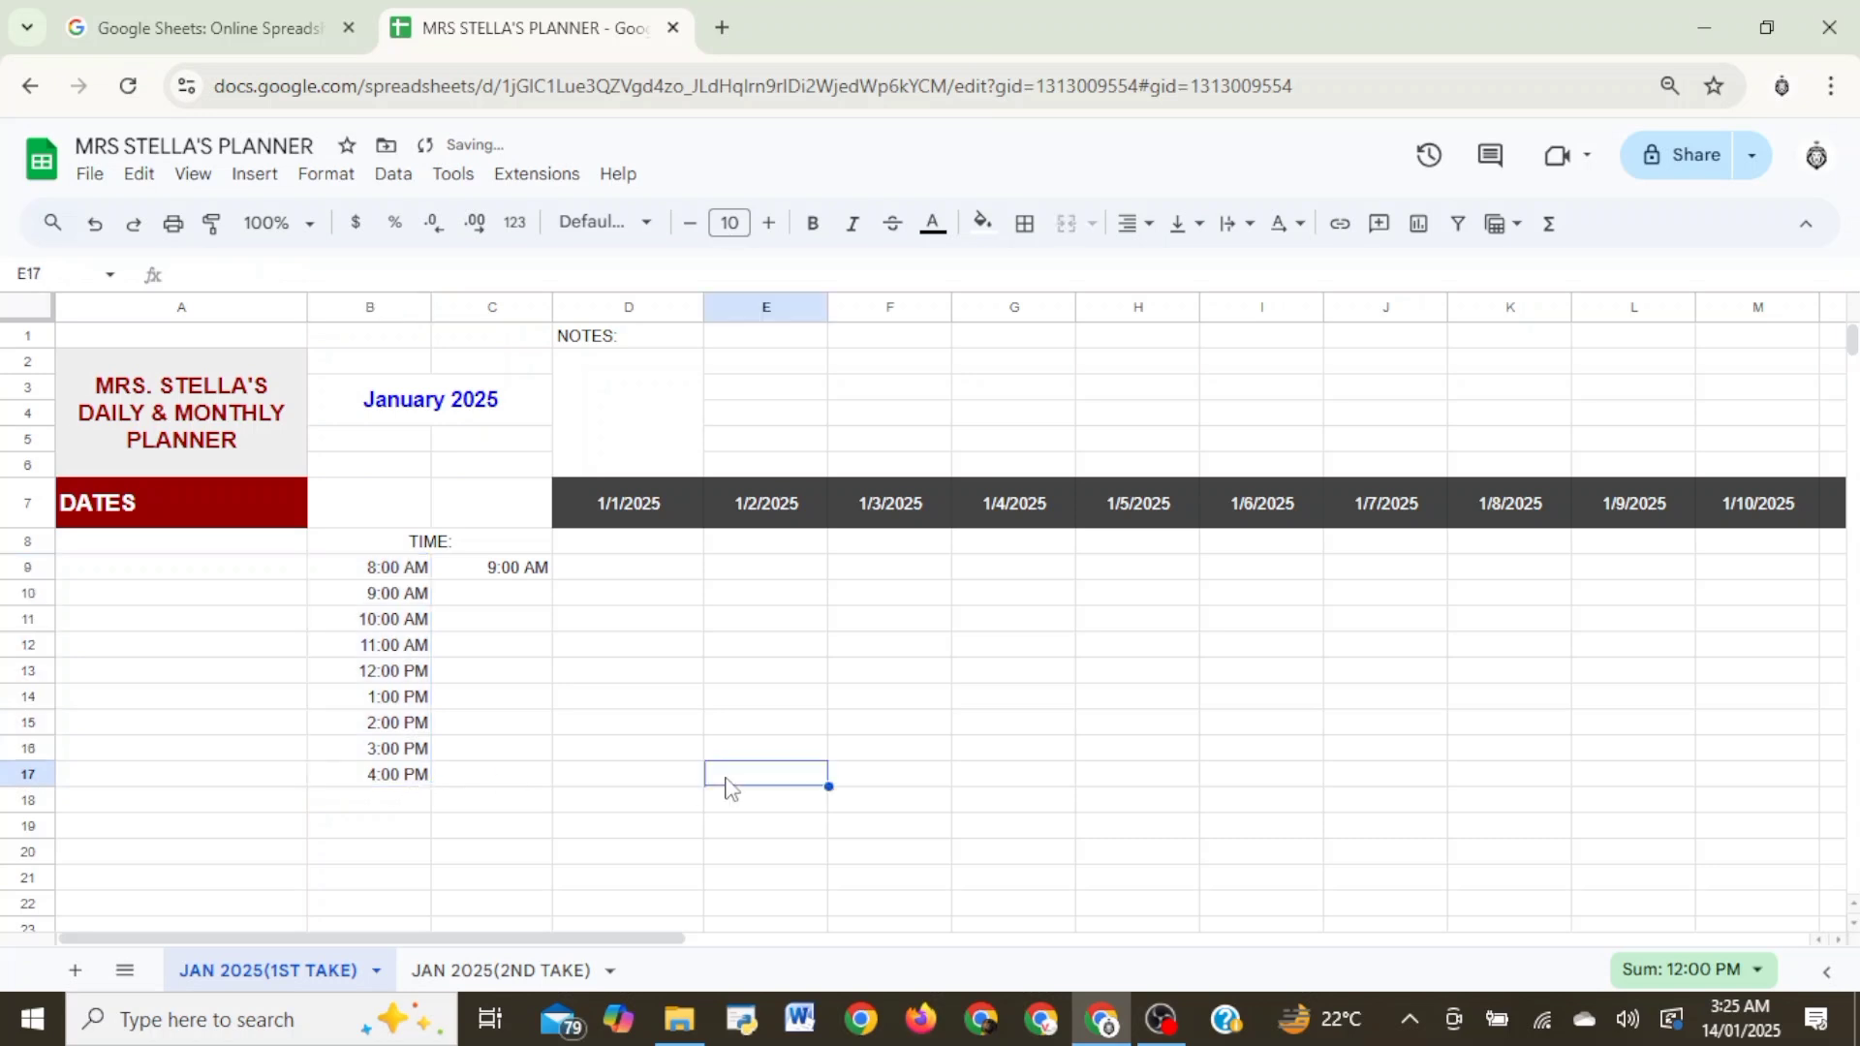
pyautogui.click(534, 575)
pyautogui.moveTo(552, 579); pyautogui.dragTo(543, 771)
pyautogui.click(765, 748)
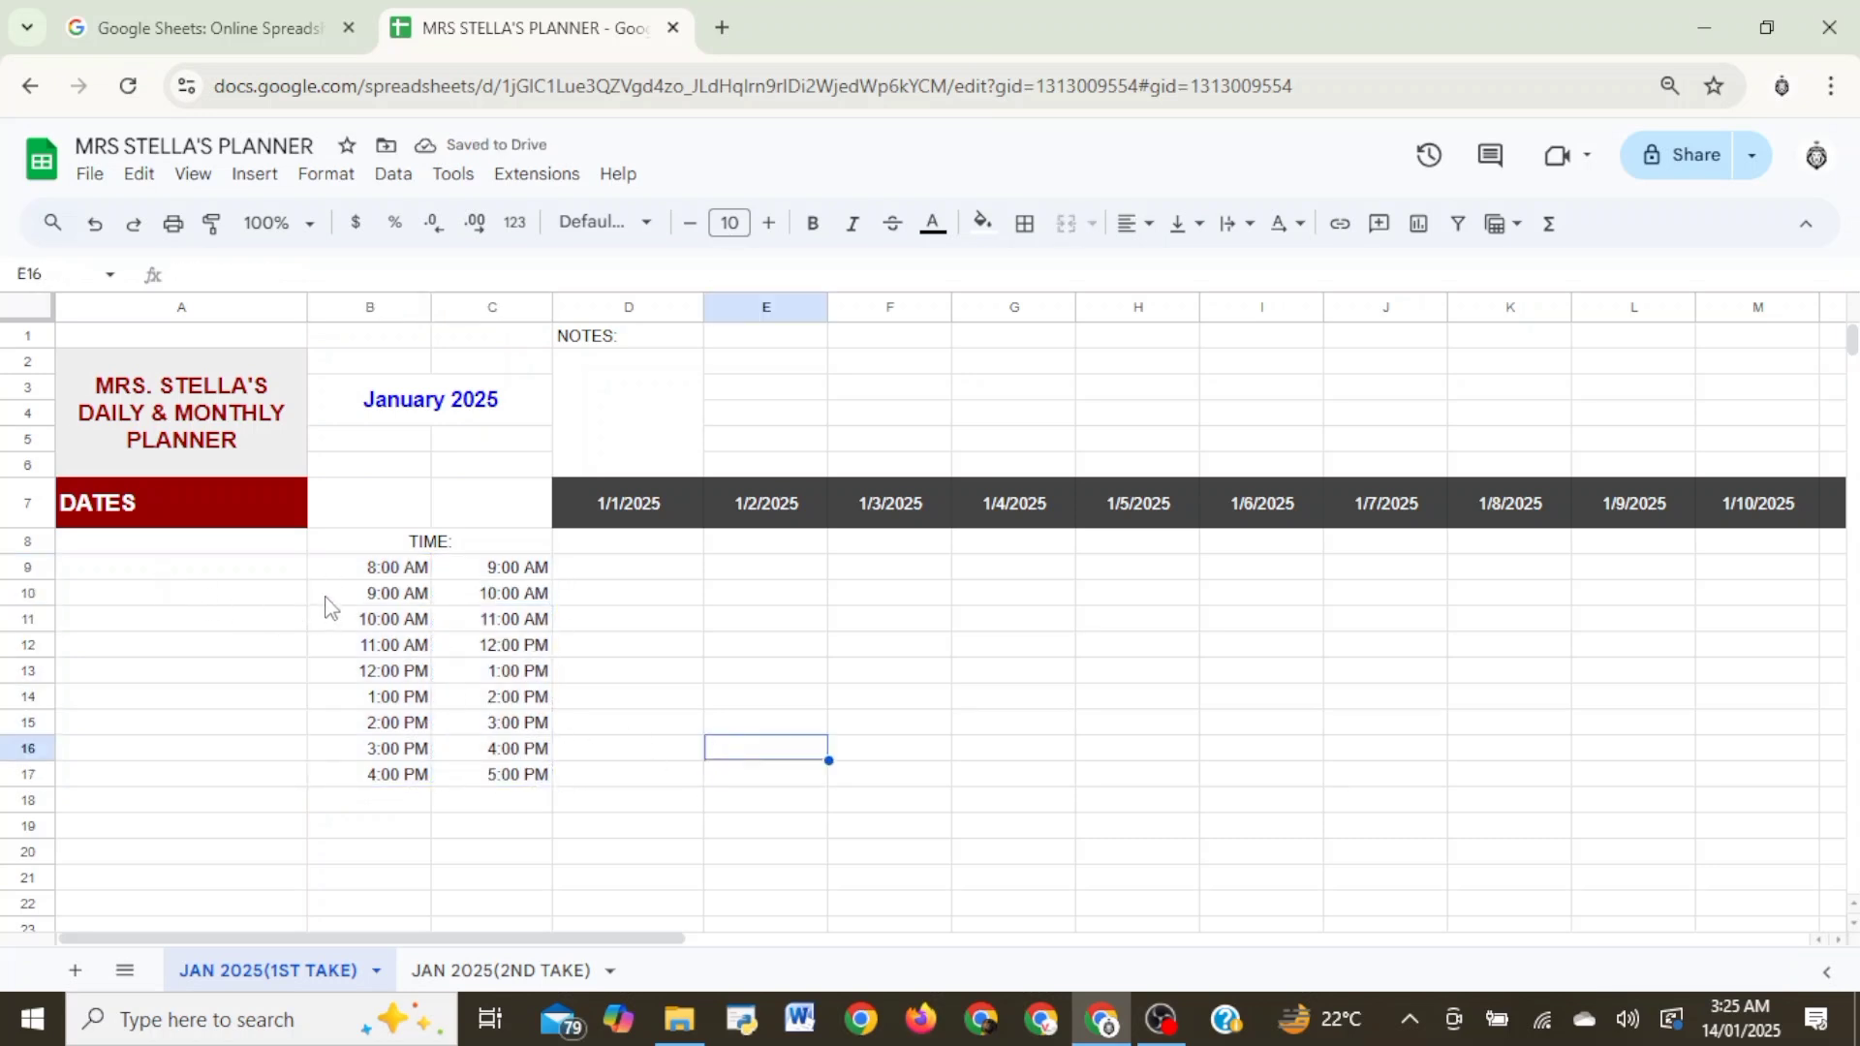
pyautogui.click(387, 580)
pyautogui.click(497, 578)
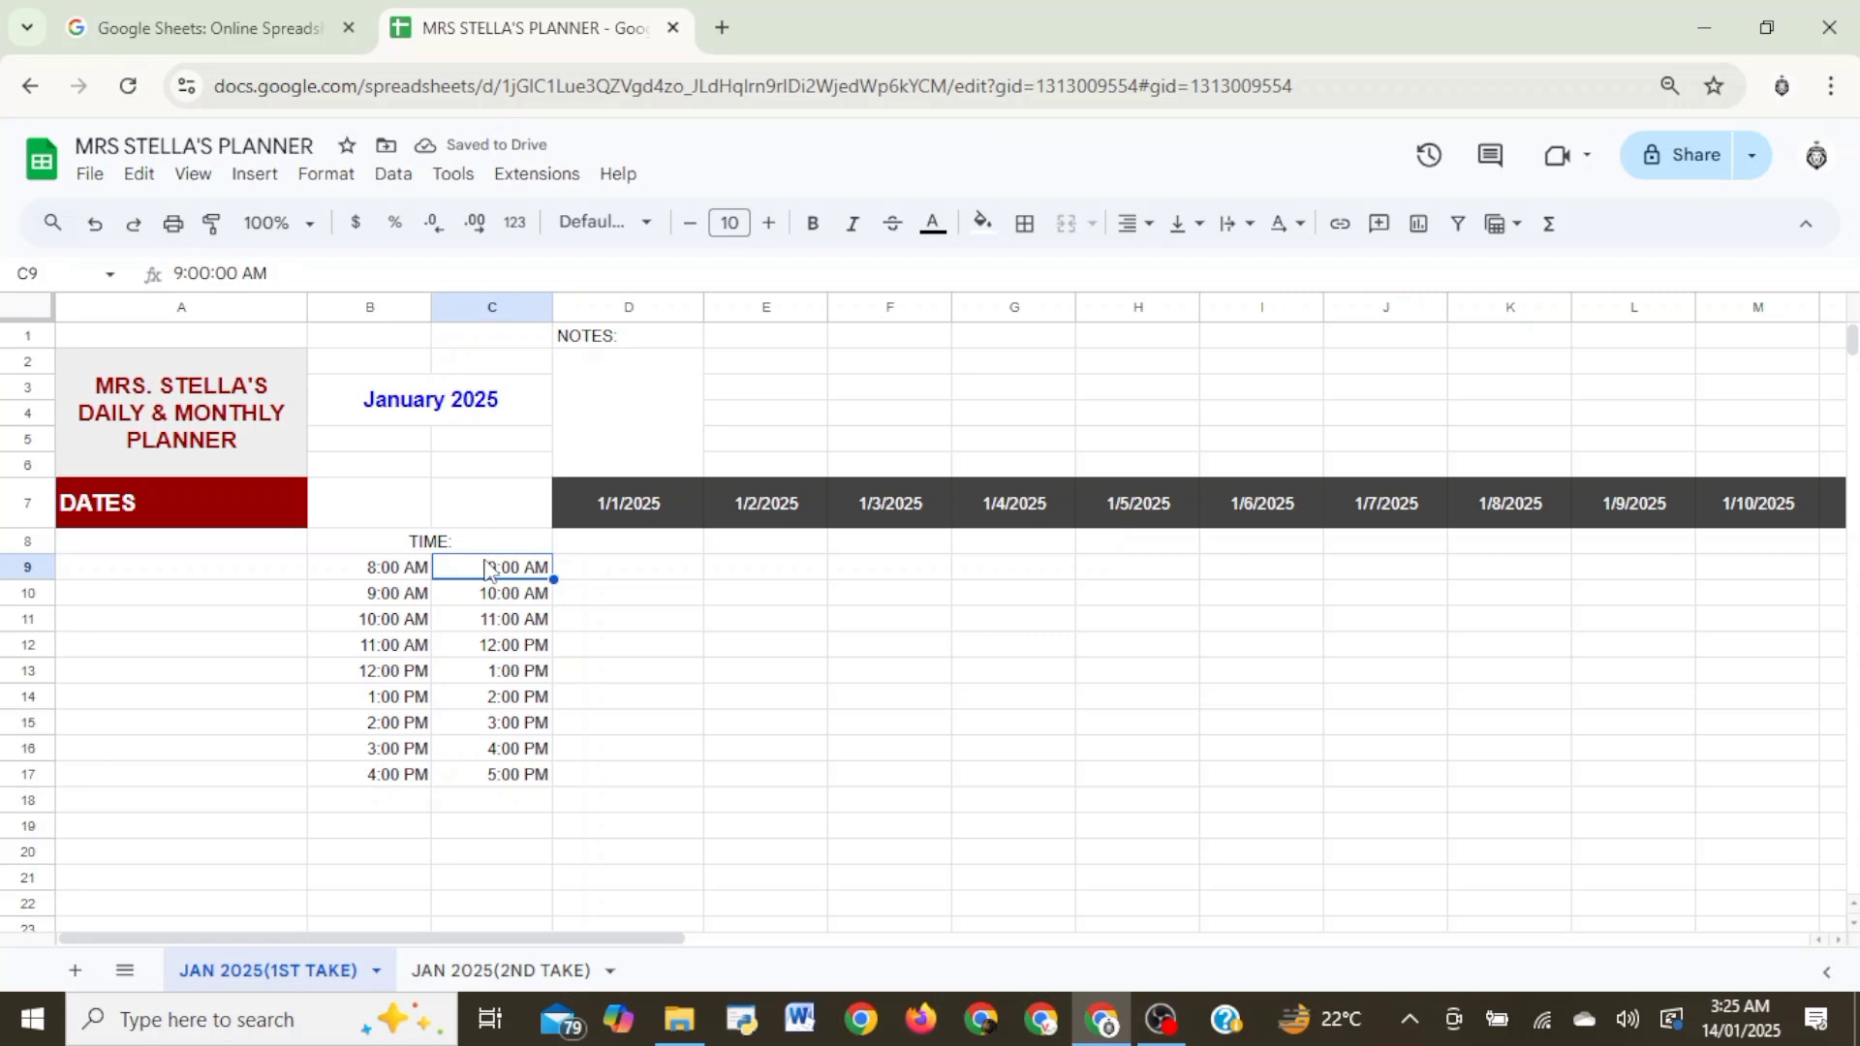
pyautogui.click(395, 601)
# - Merge cells A9:A17 beside the time slots and enter WORK ROUTINE in the merged cell
pyautogui.click(170, 579)
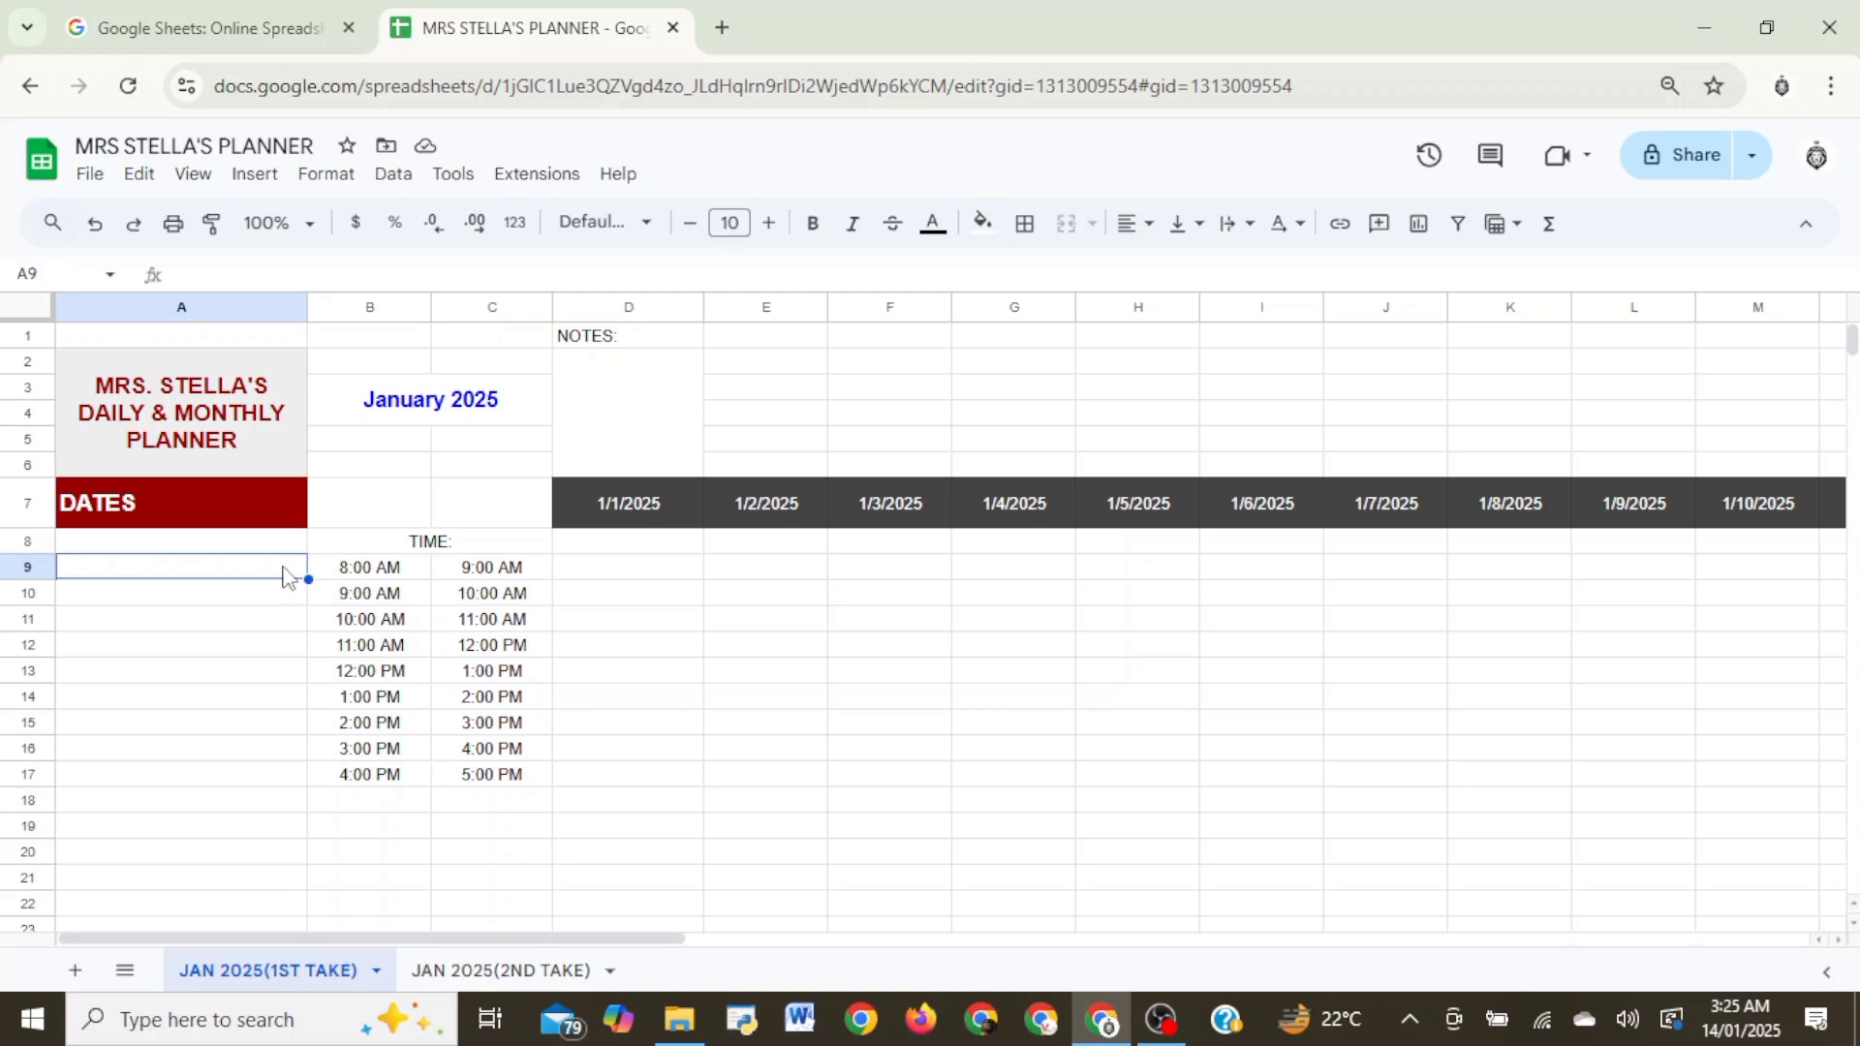
pyautogui.moveTo(290, 577); pyautogui.dragTo(287, 775)
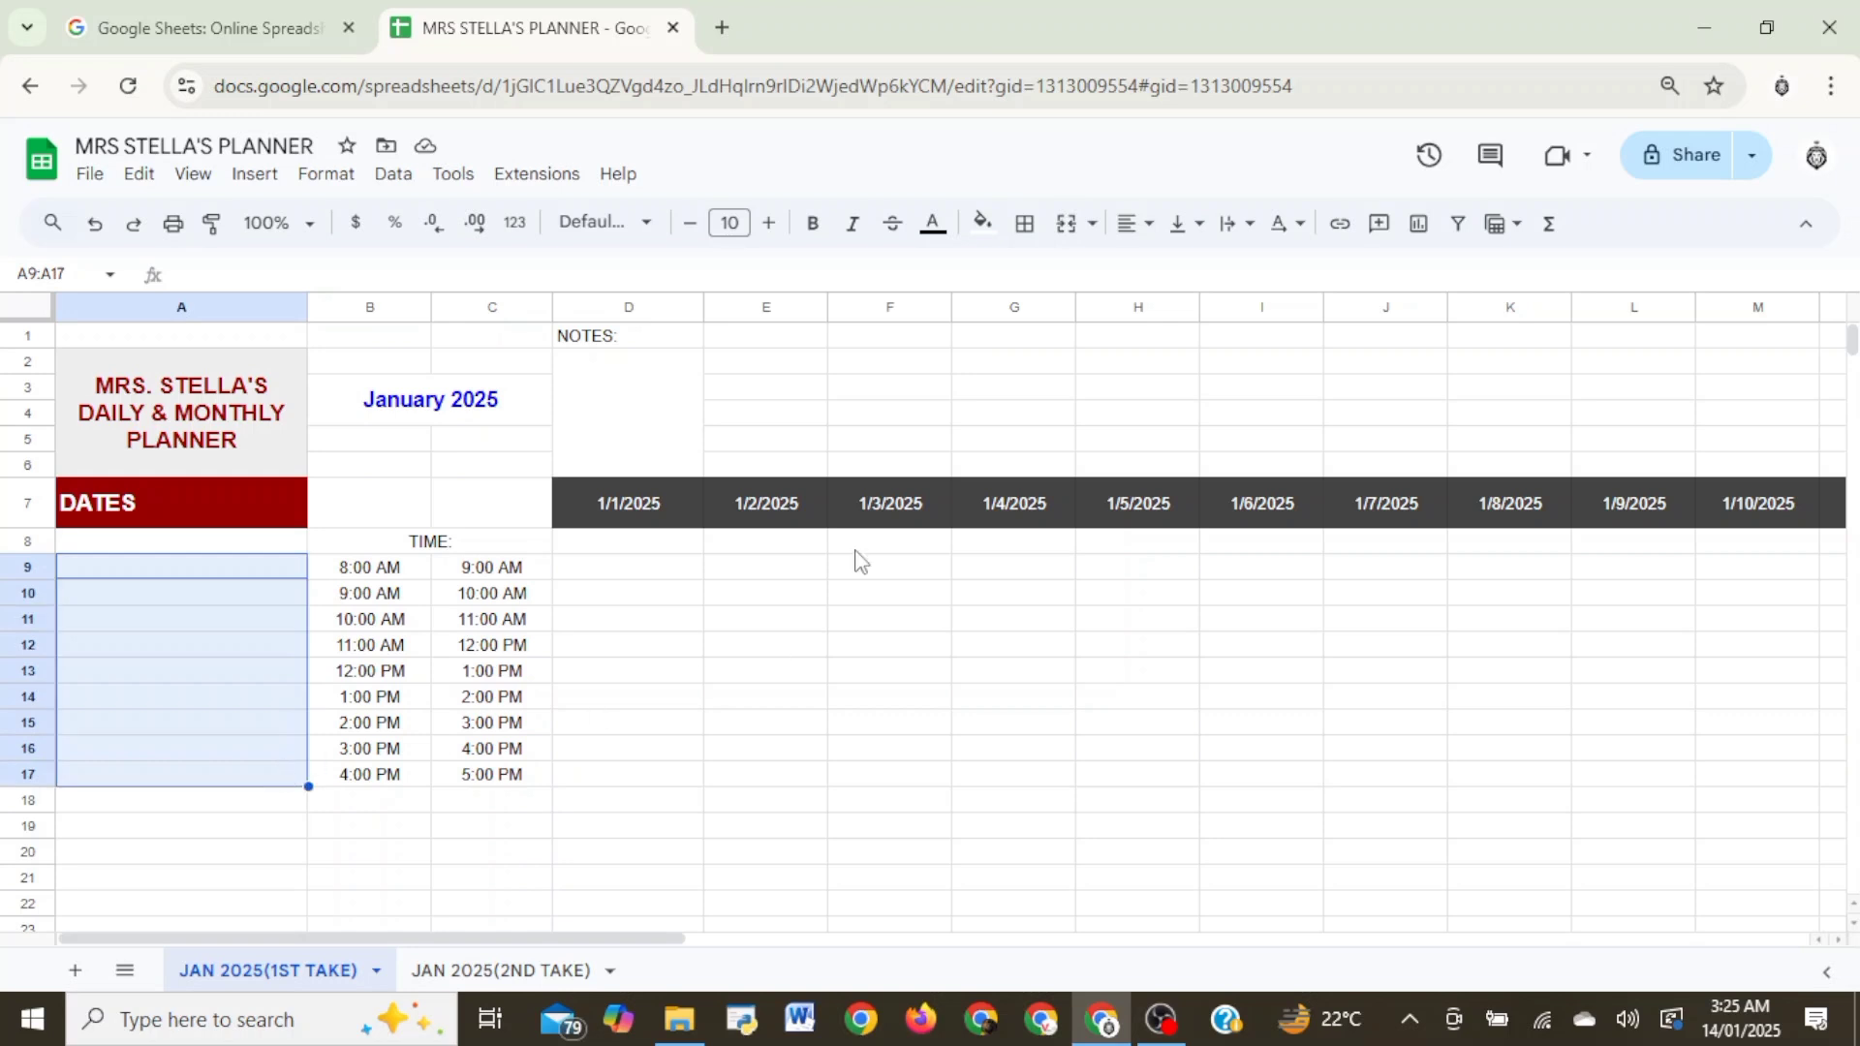
pyautogui.click(1093, 230)
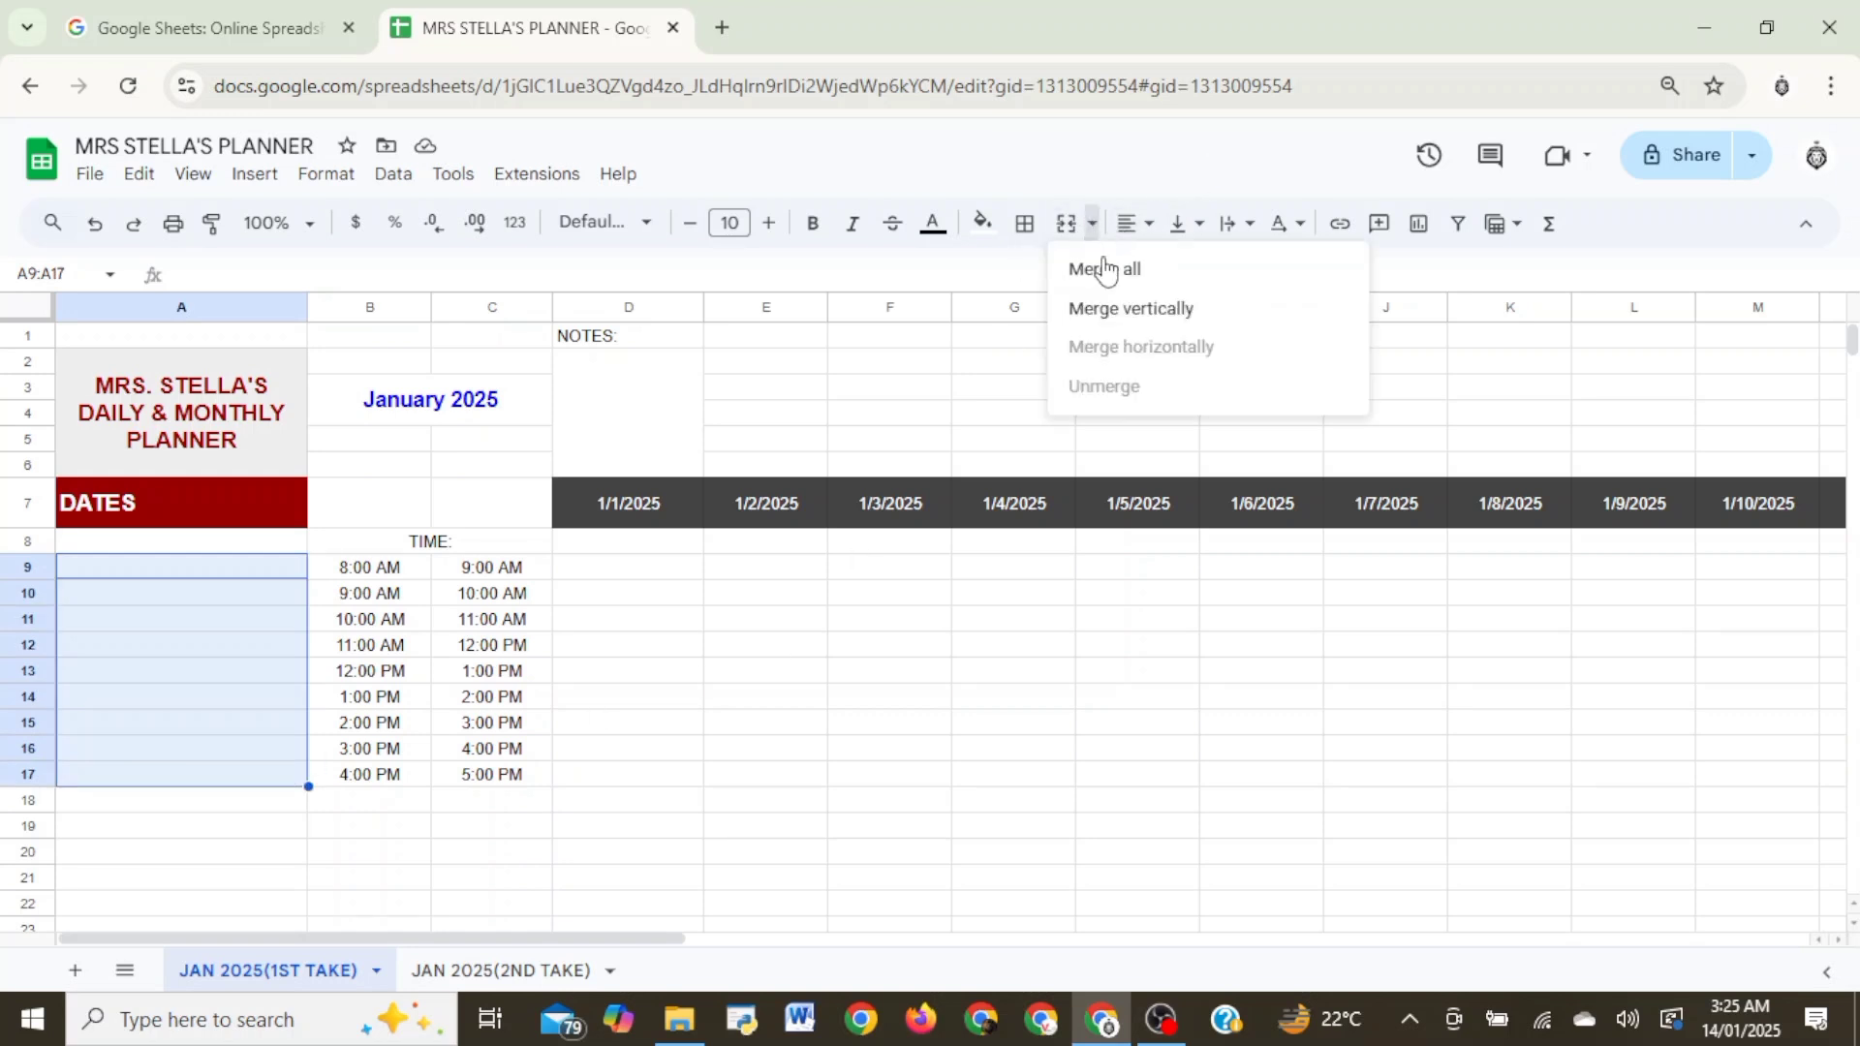
pyautogui.click(1109, 273)
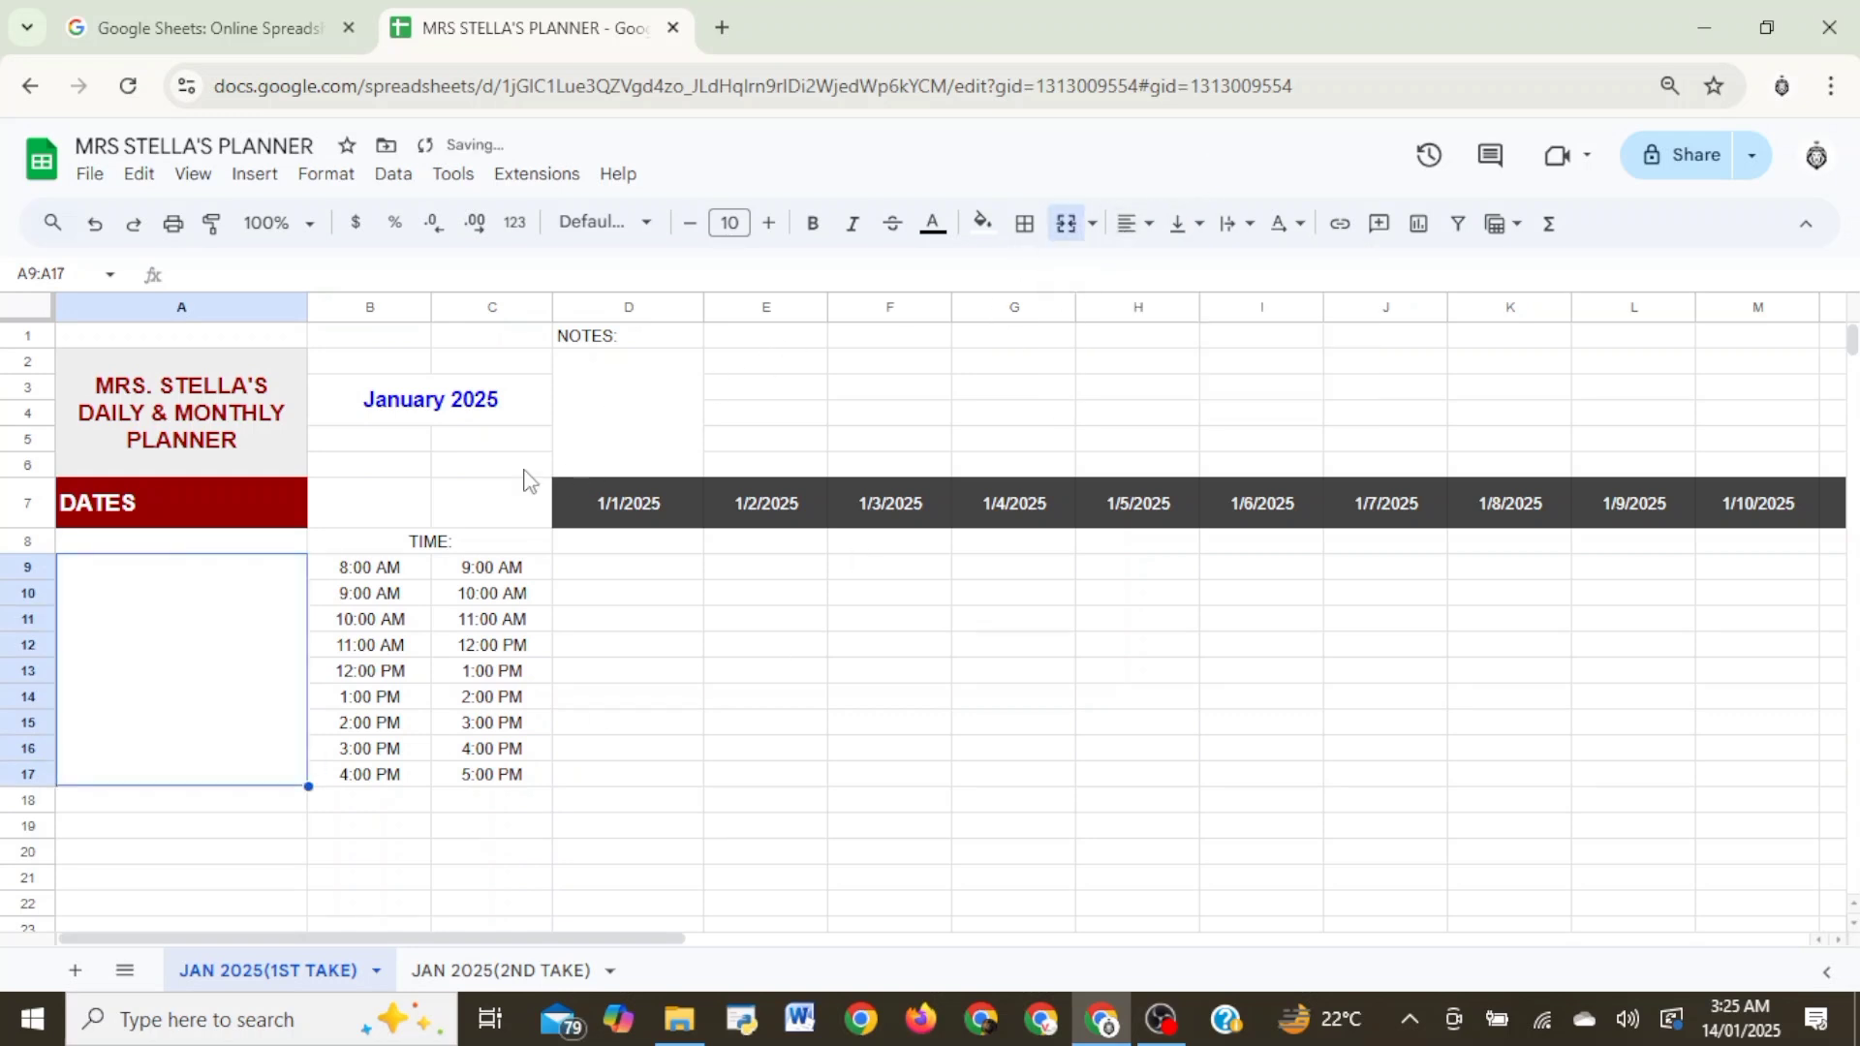
pyautogui.write('W')
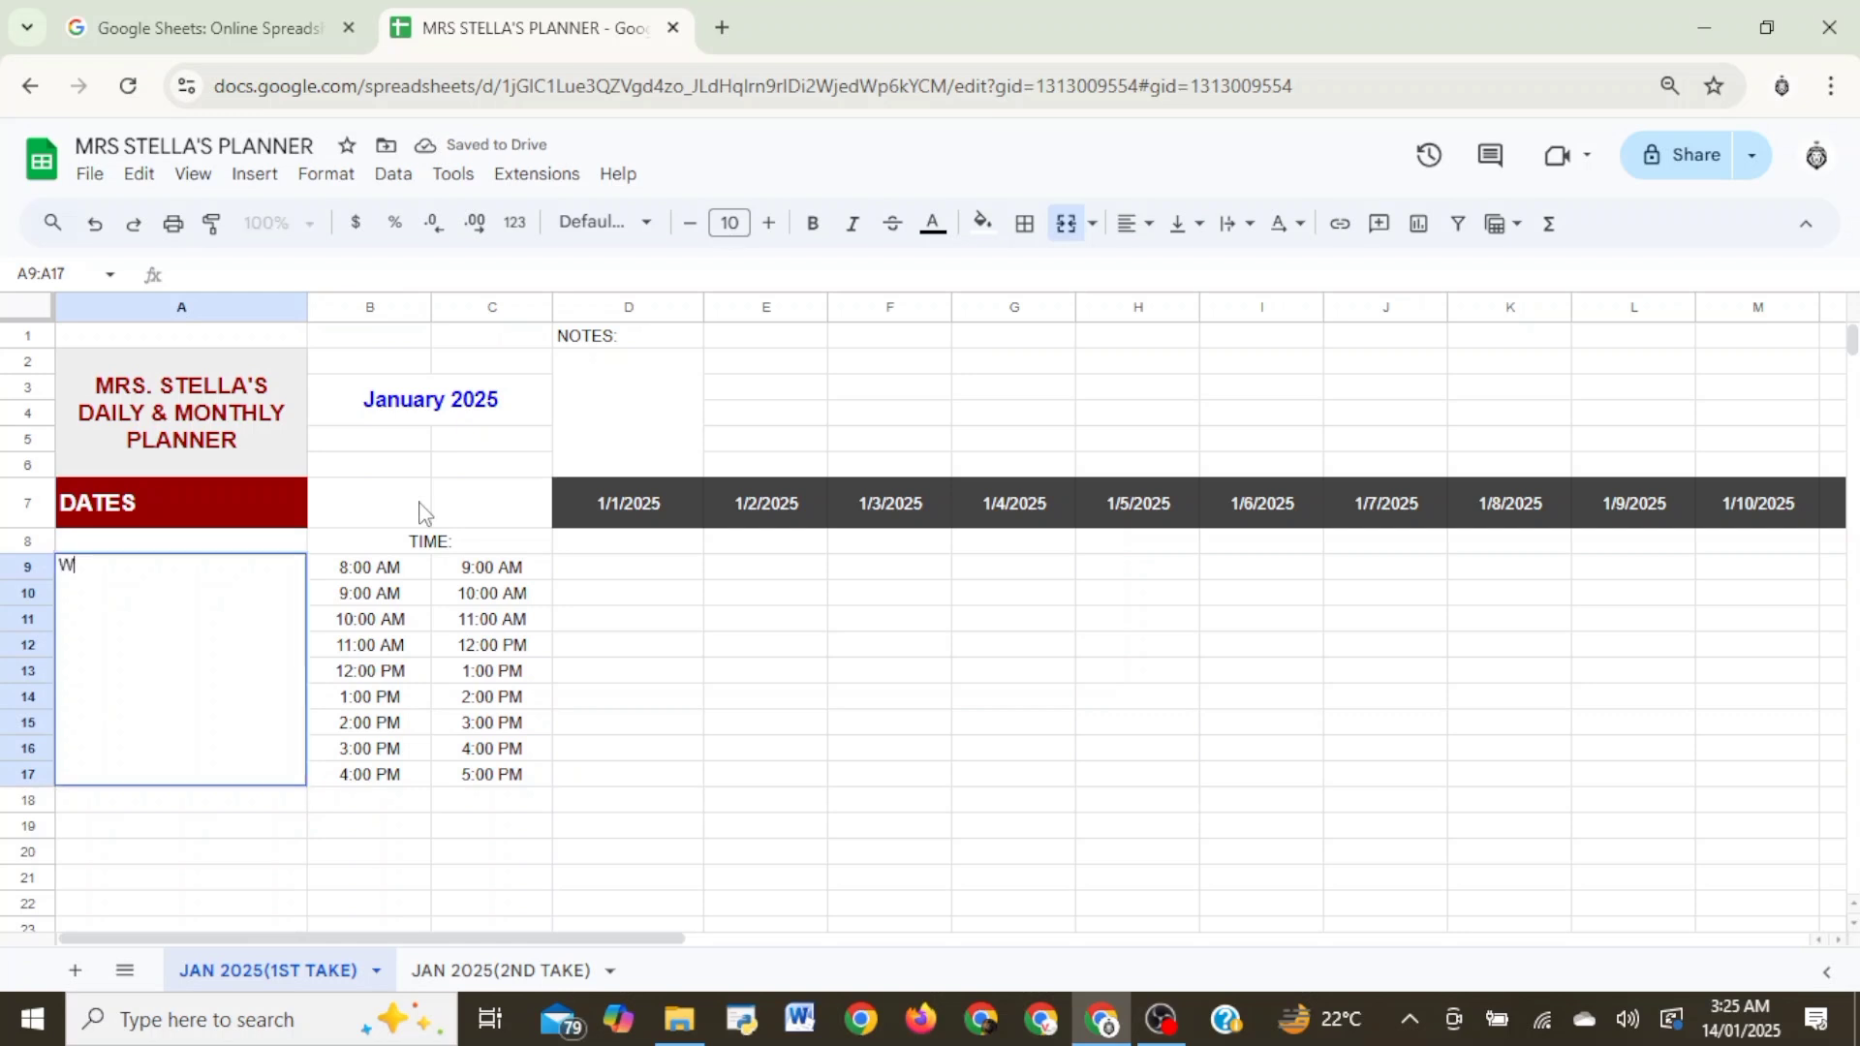
pyautogui.write('ORK ROUTINE')
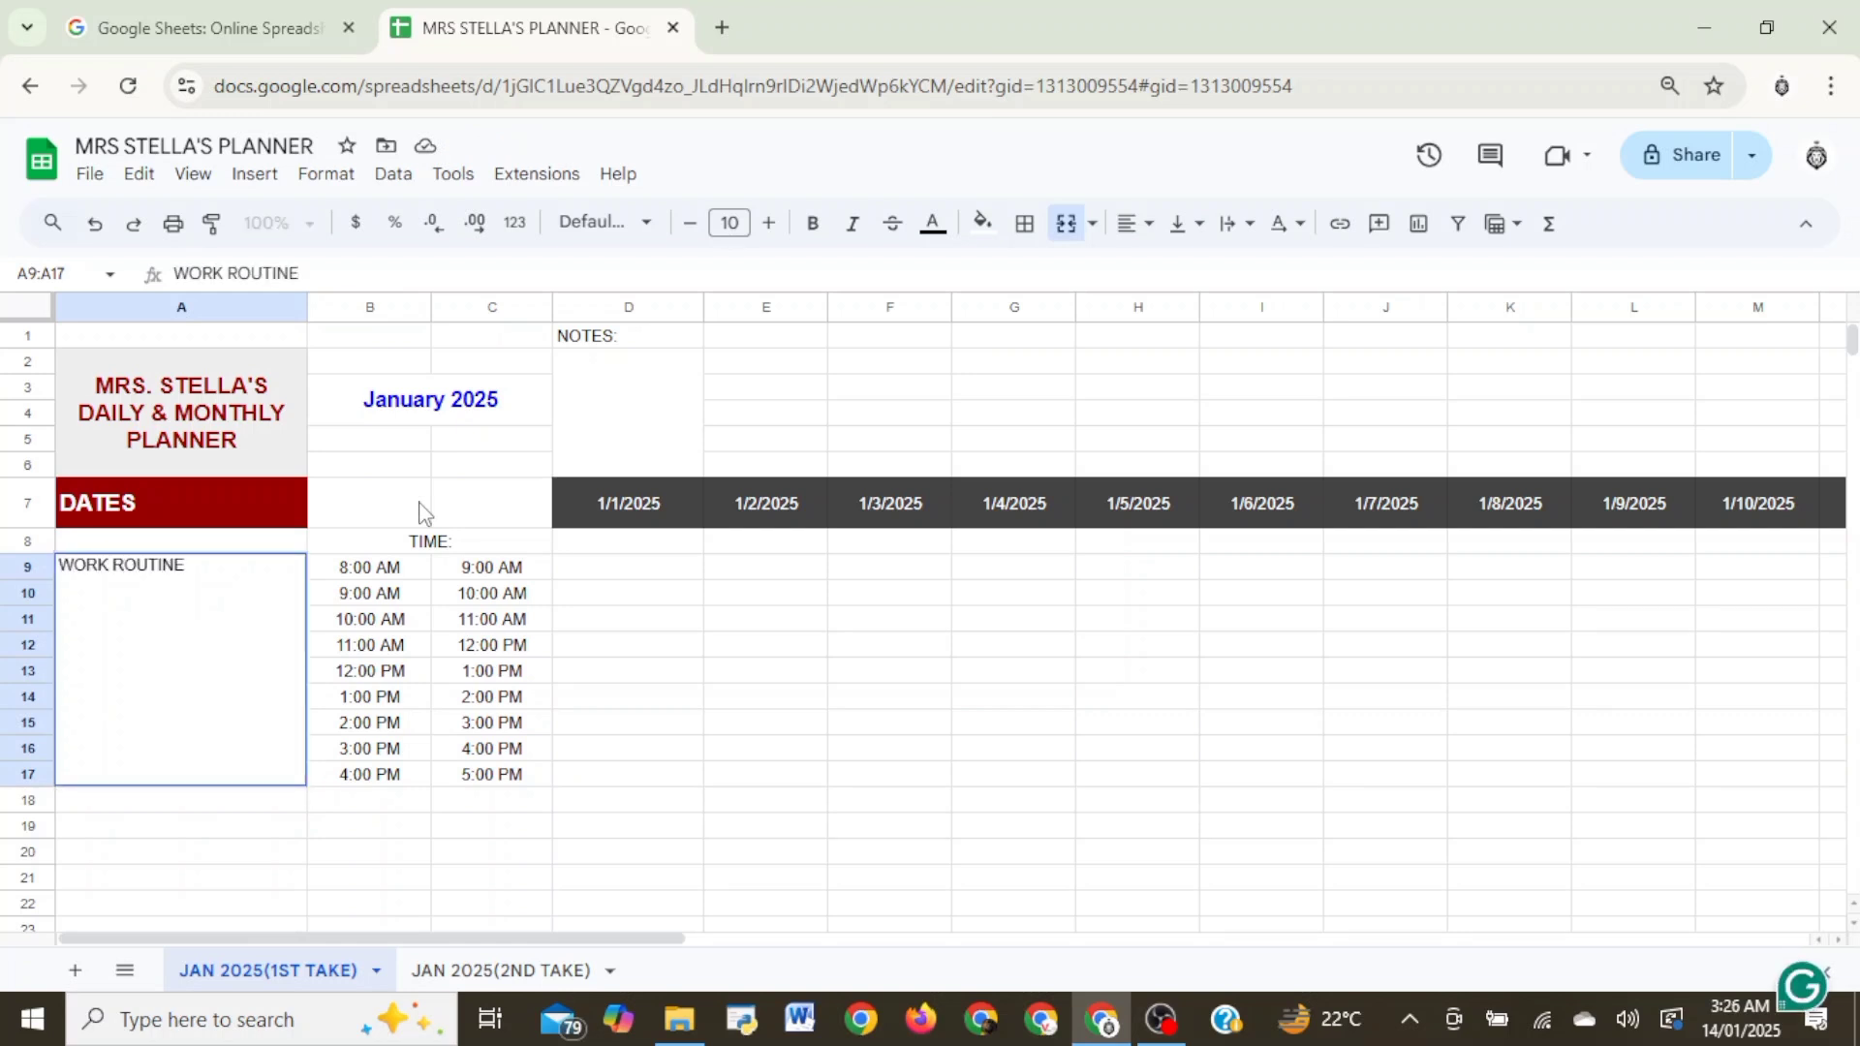
pyautogui.click(395, 772)
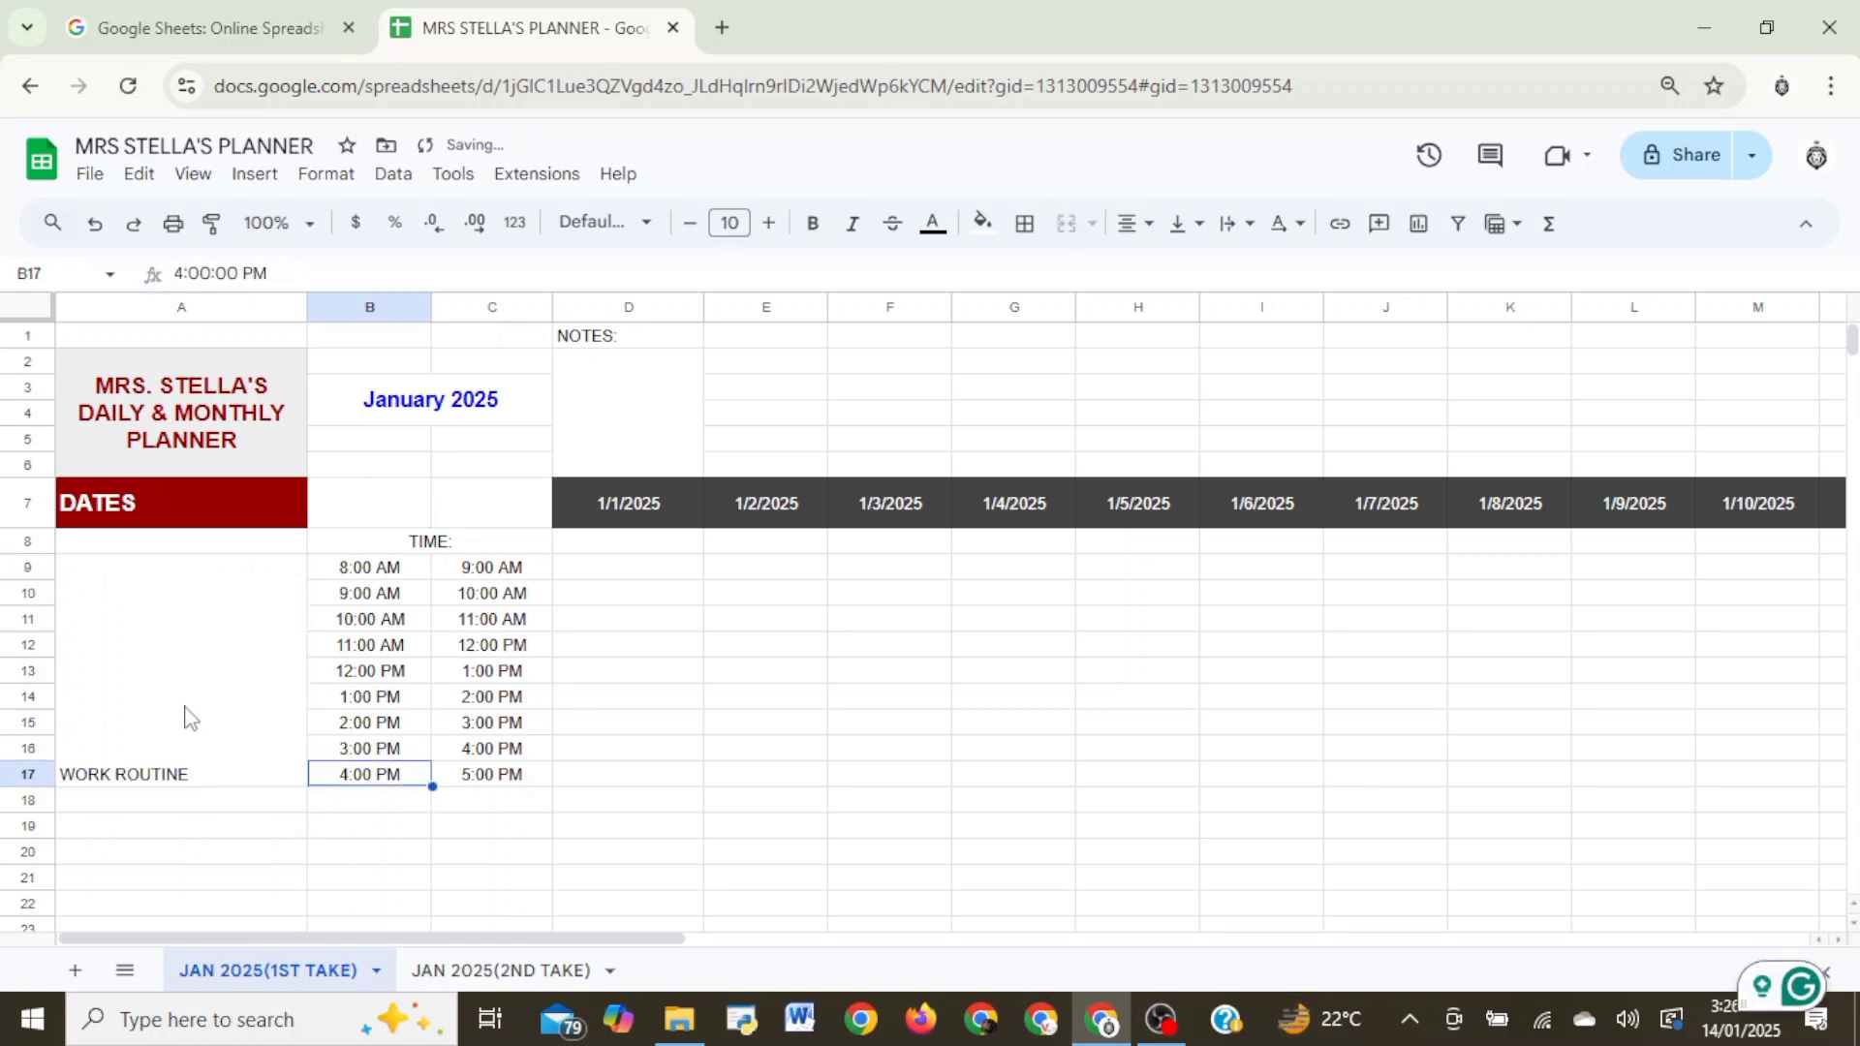
pyautogui.click(183, 714)
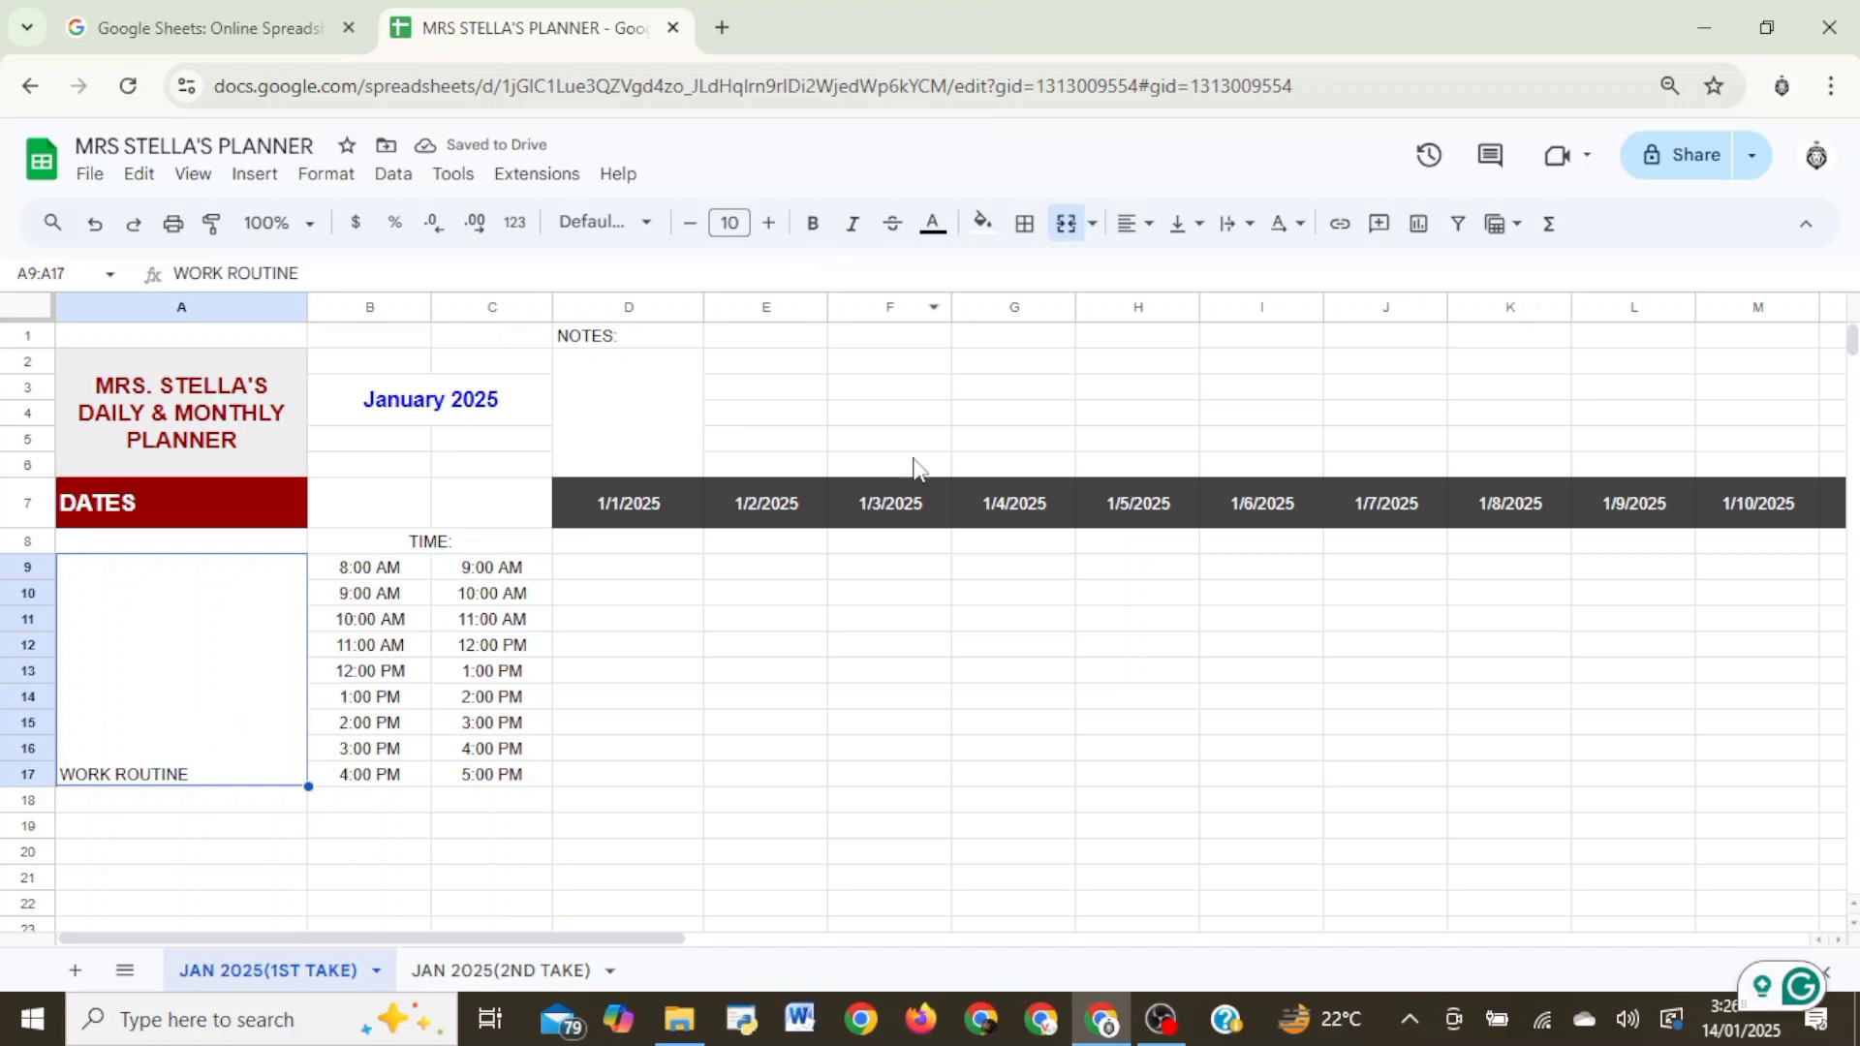
pyautogui.click(1097, 233)
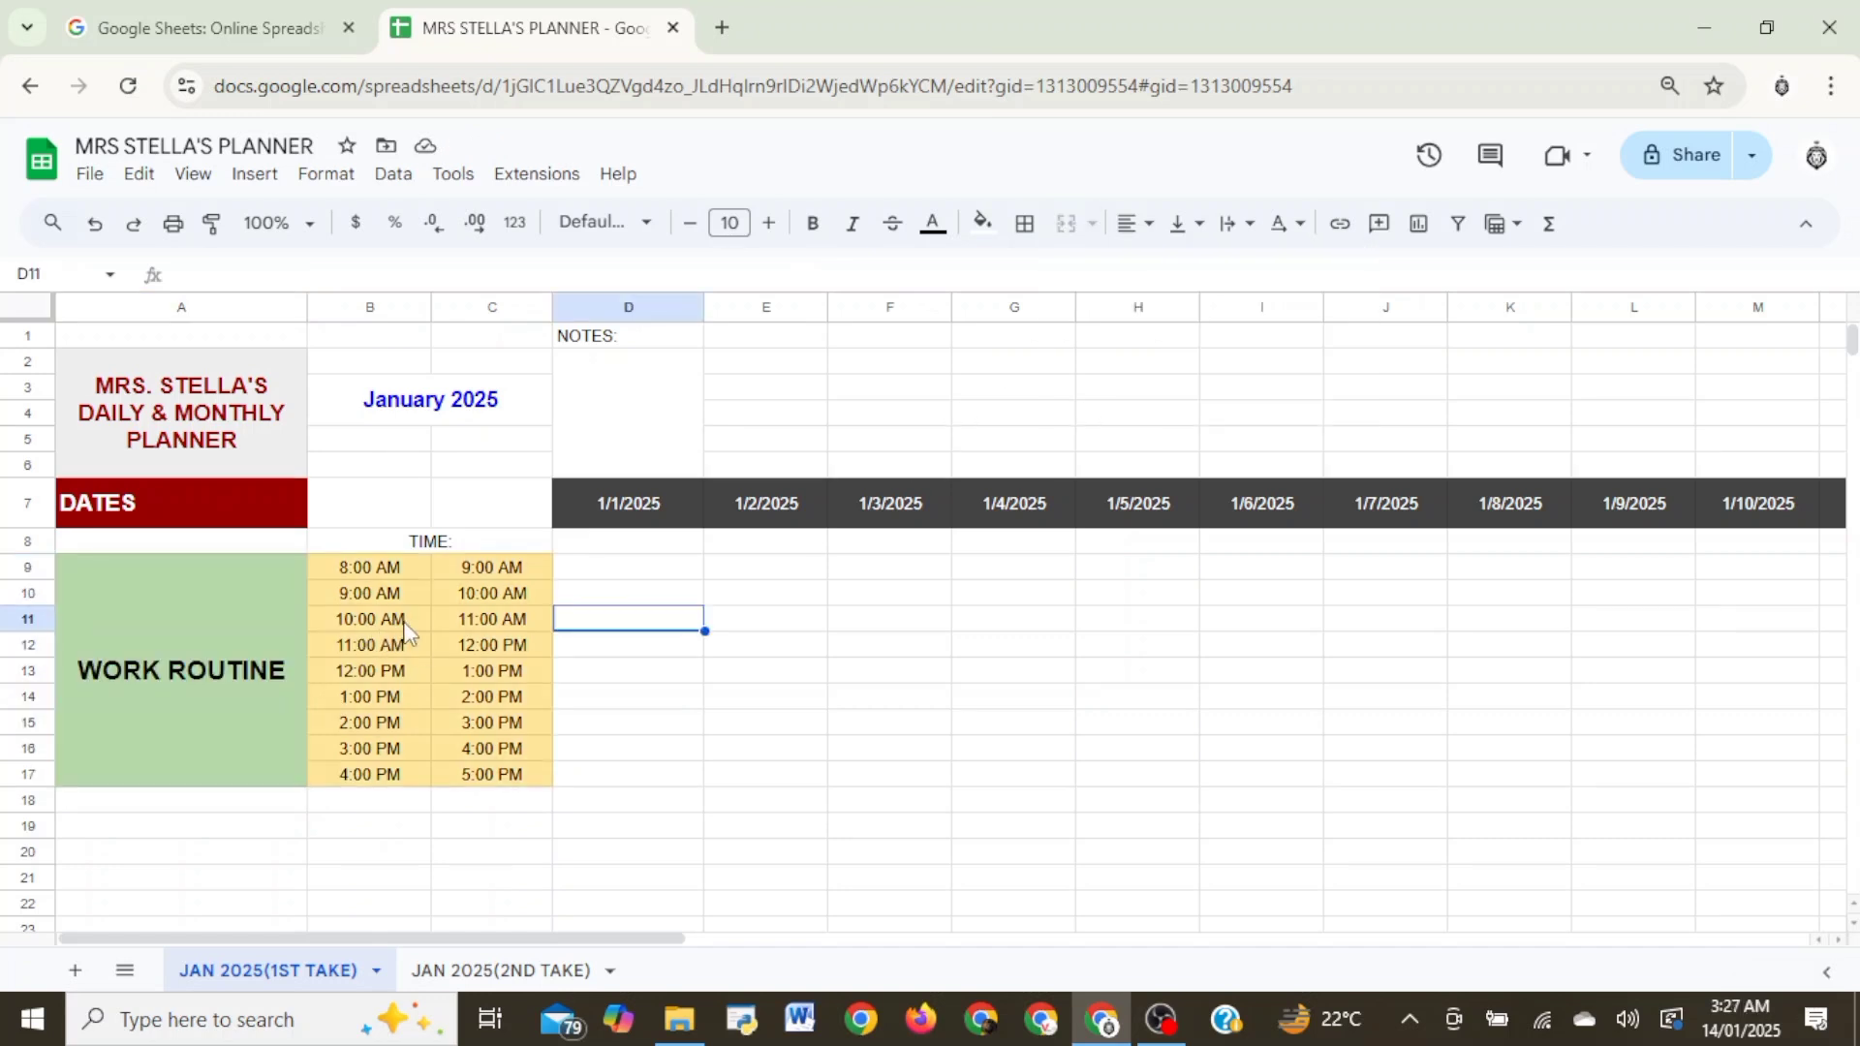
# - Enter the label STATUS in cell A18 below the WORK ROUTINE block
pyautogui.scroll(-2, 397, 634)
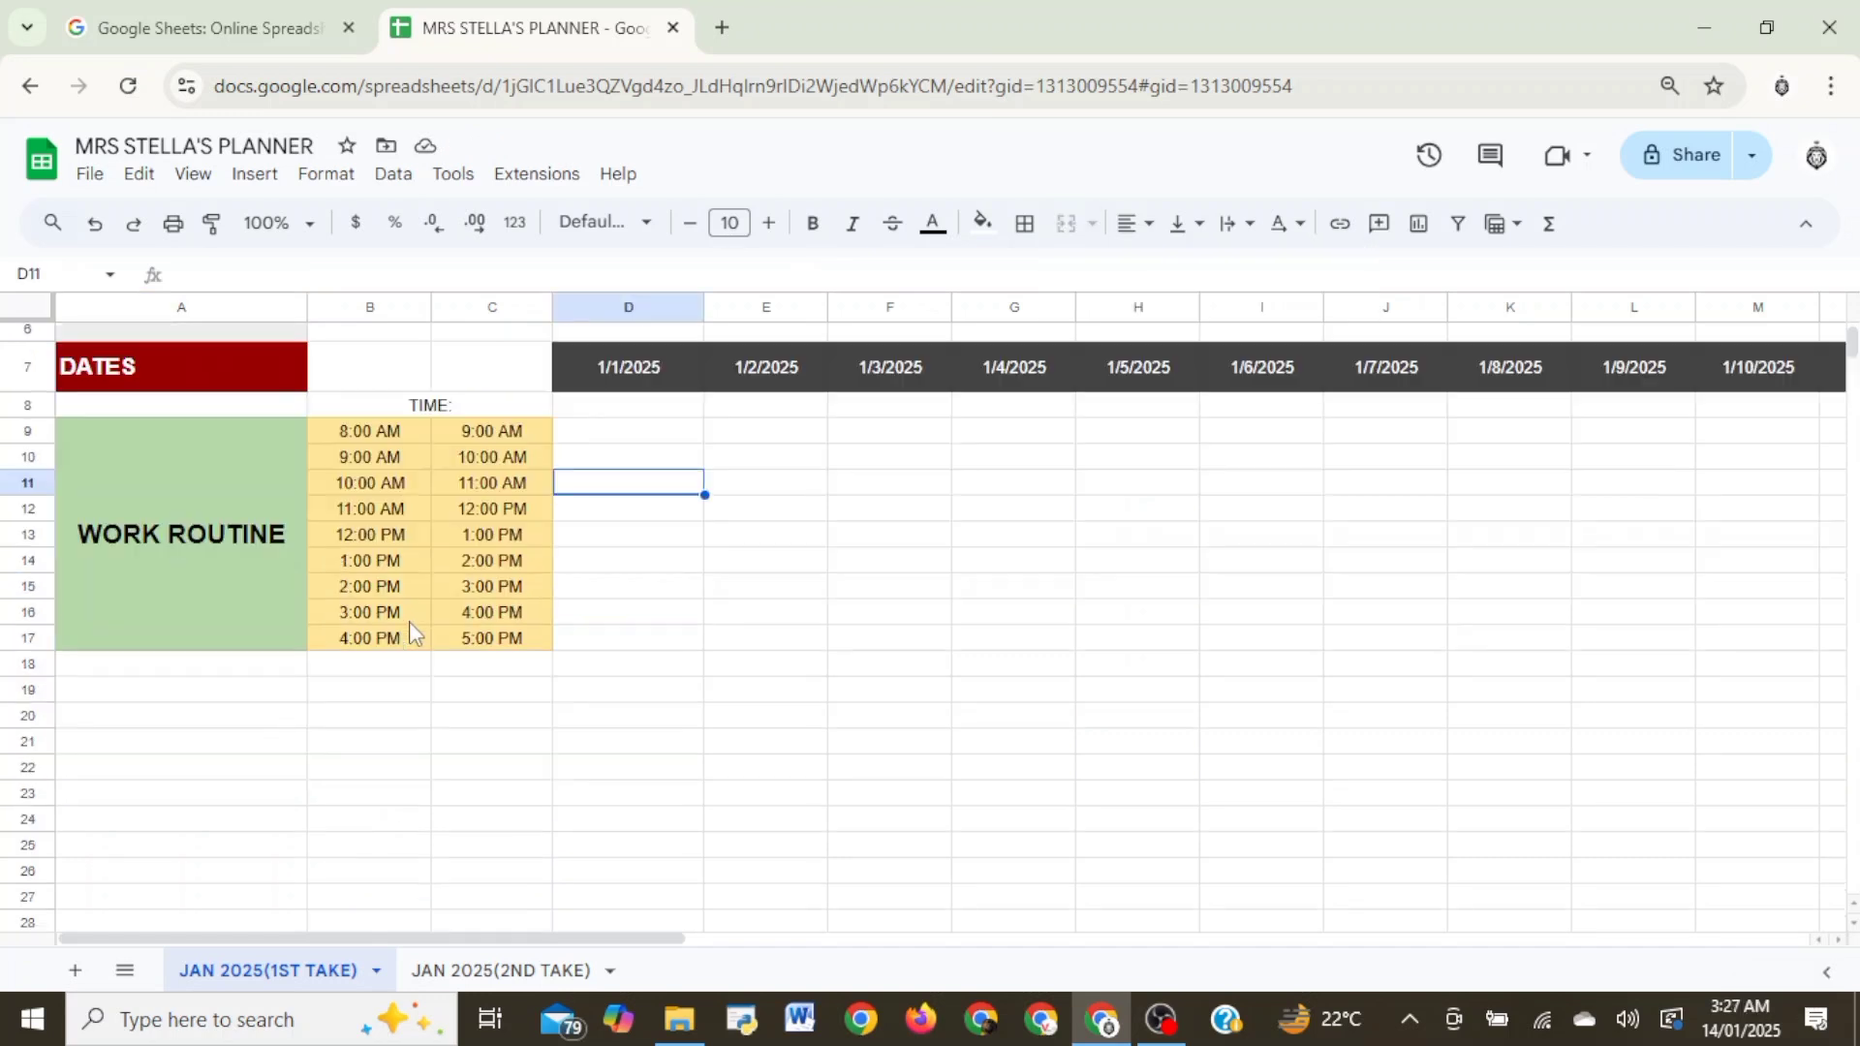
pyautogui.click(247, 666)
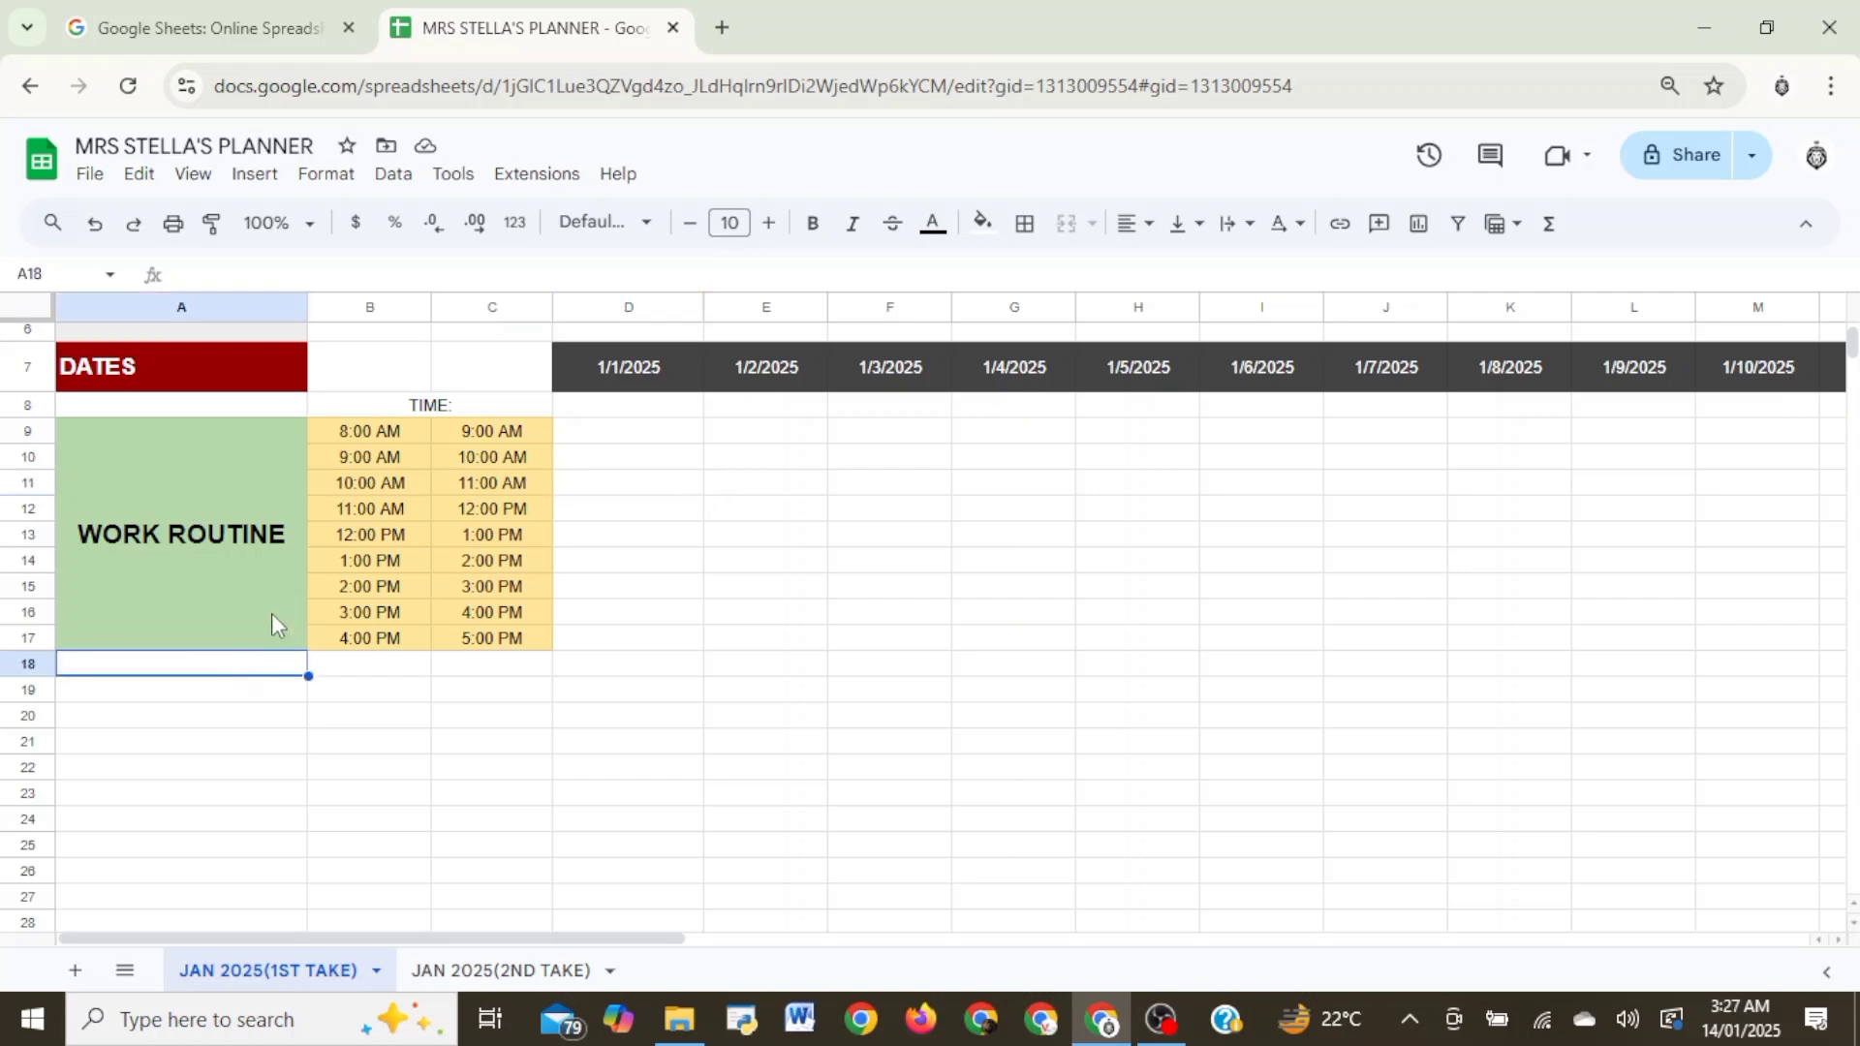
pyautogui.write('STATUS')
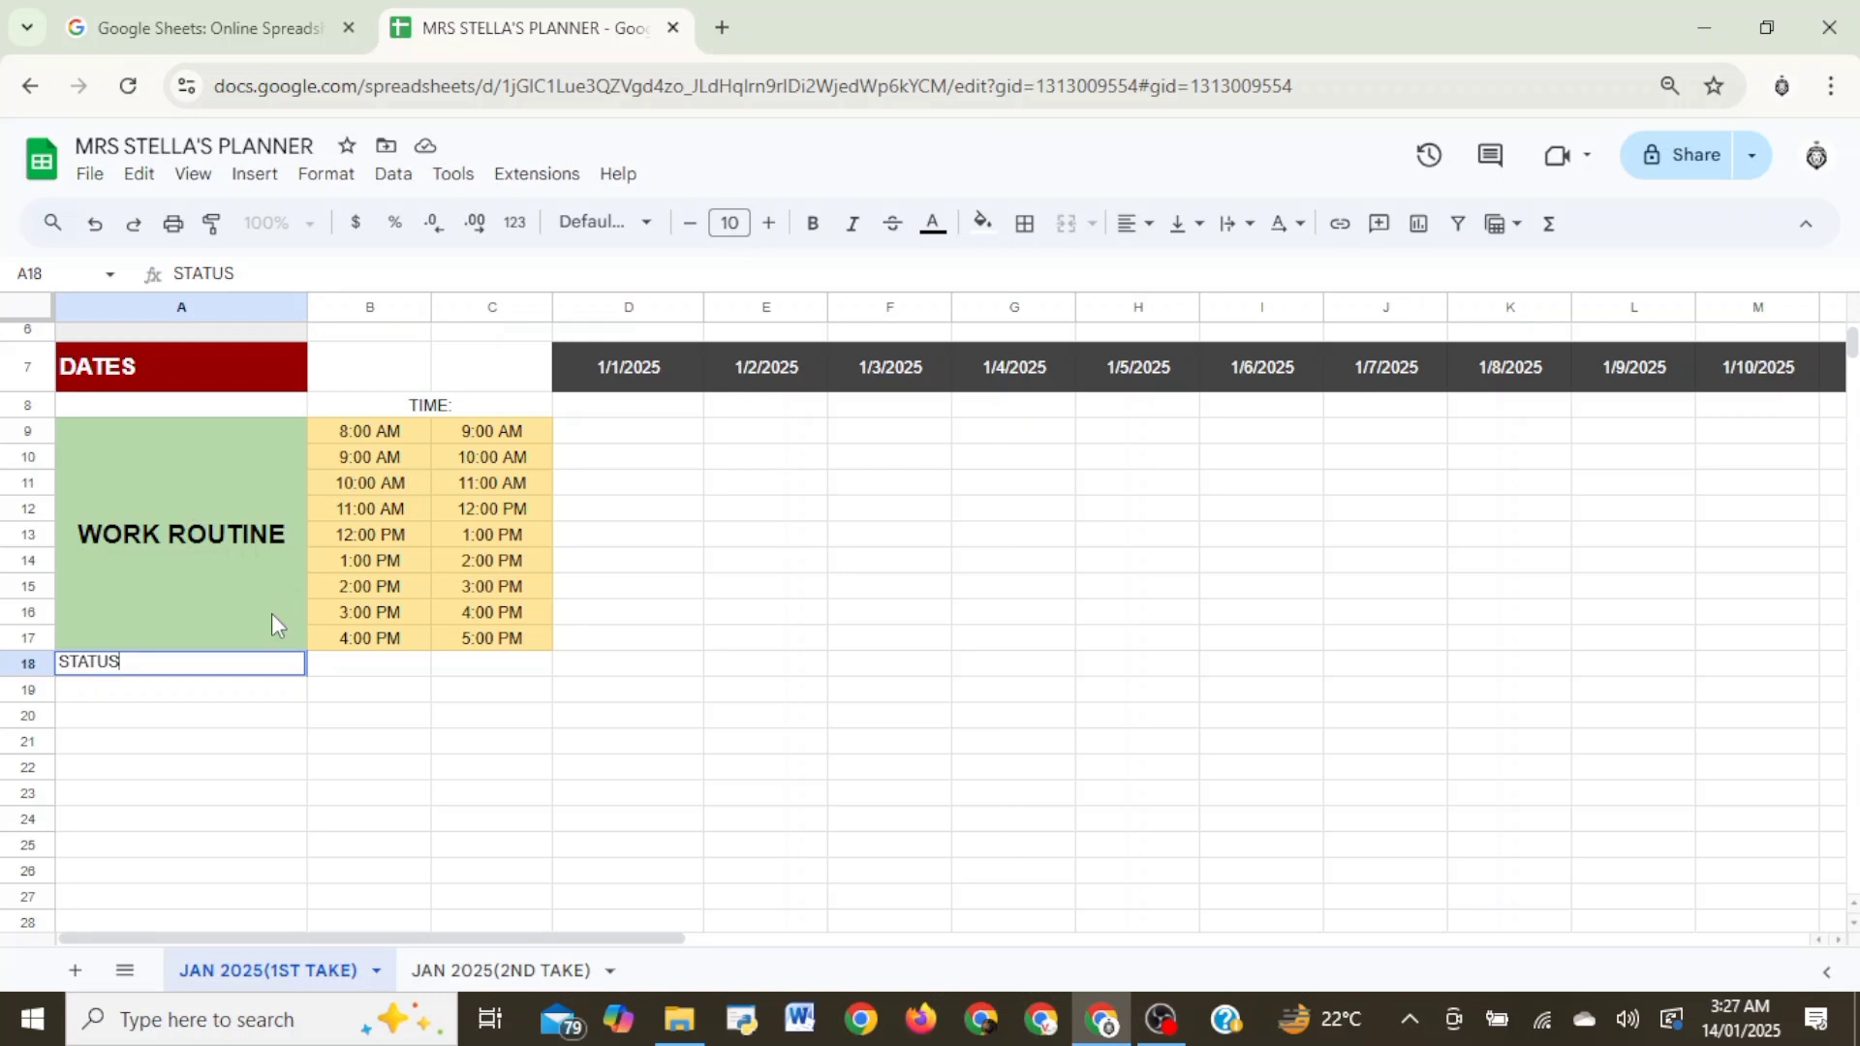
# - Fill the STATUS cell A18 with light red and make its text bold
pyautogui.click(216, 744)
pyautogui.click(68, 673)
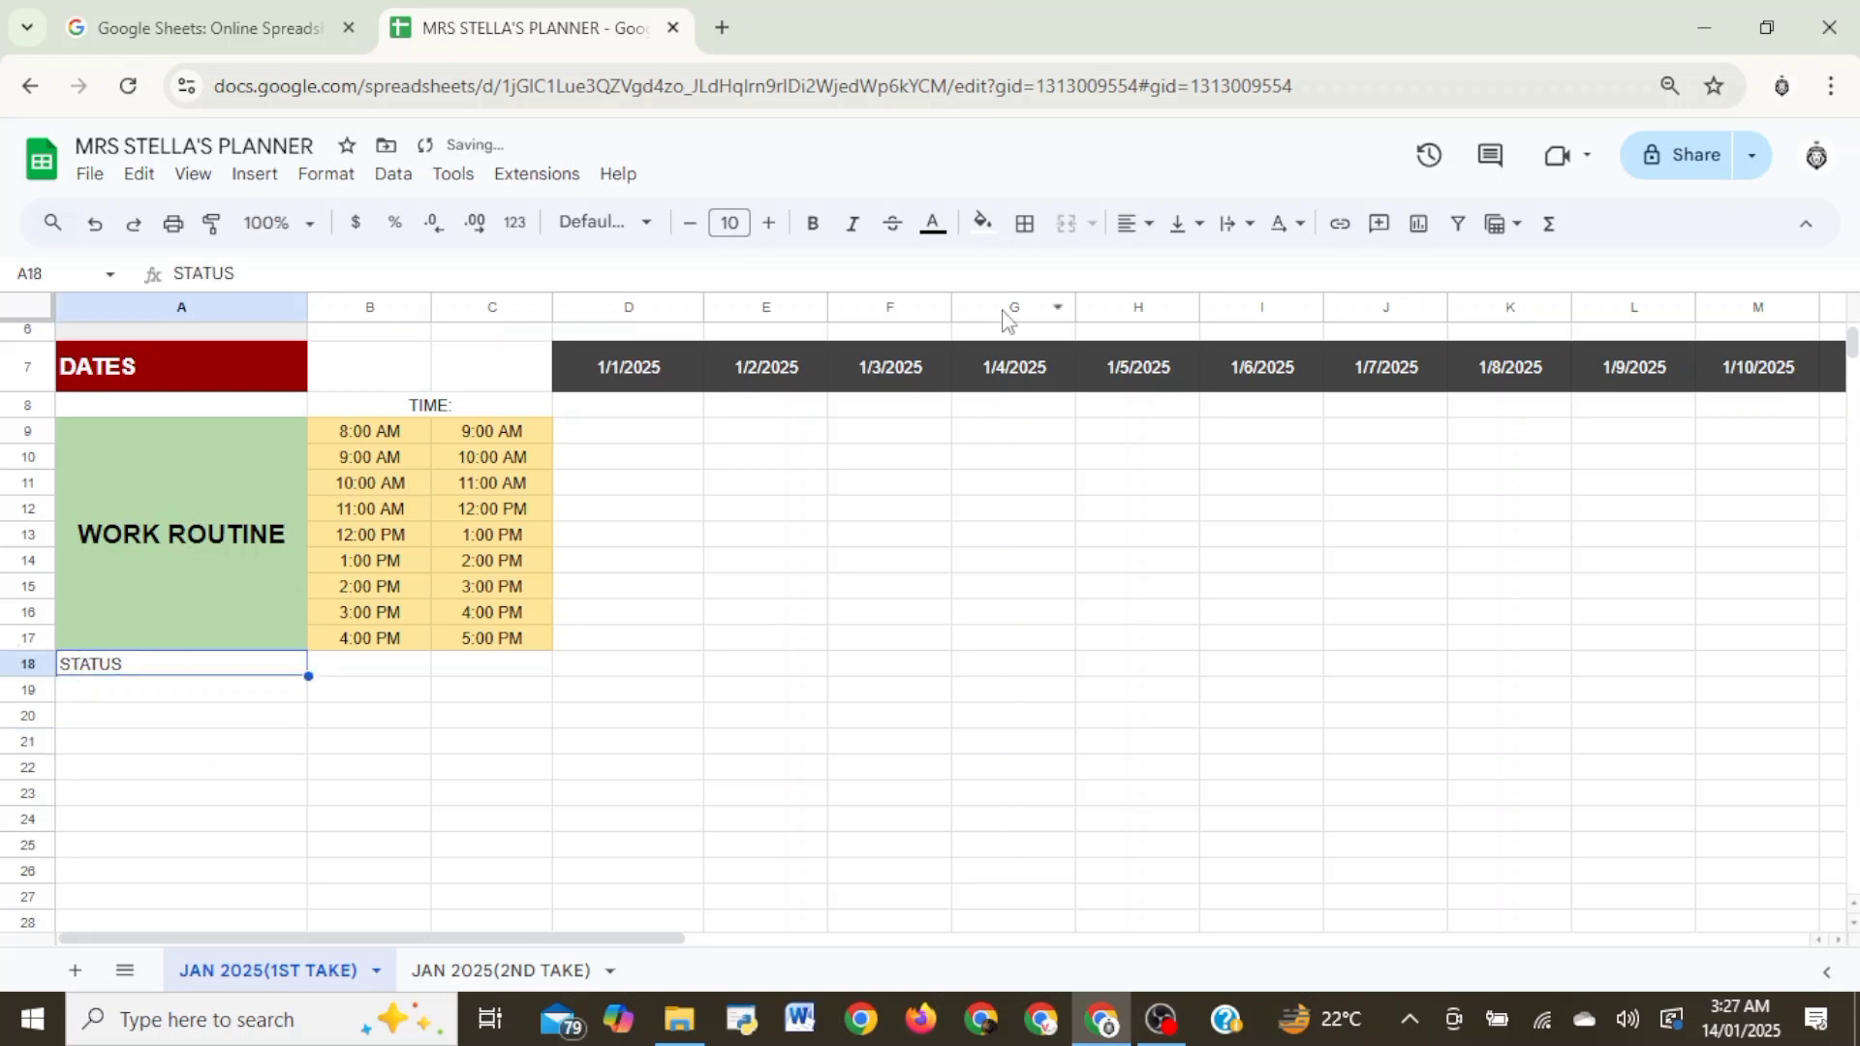
pyautogui.click(982, 223)
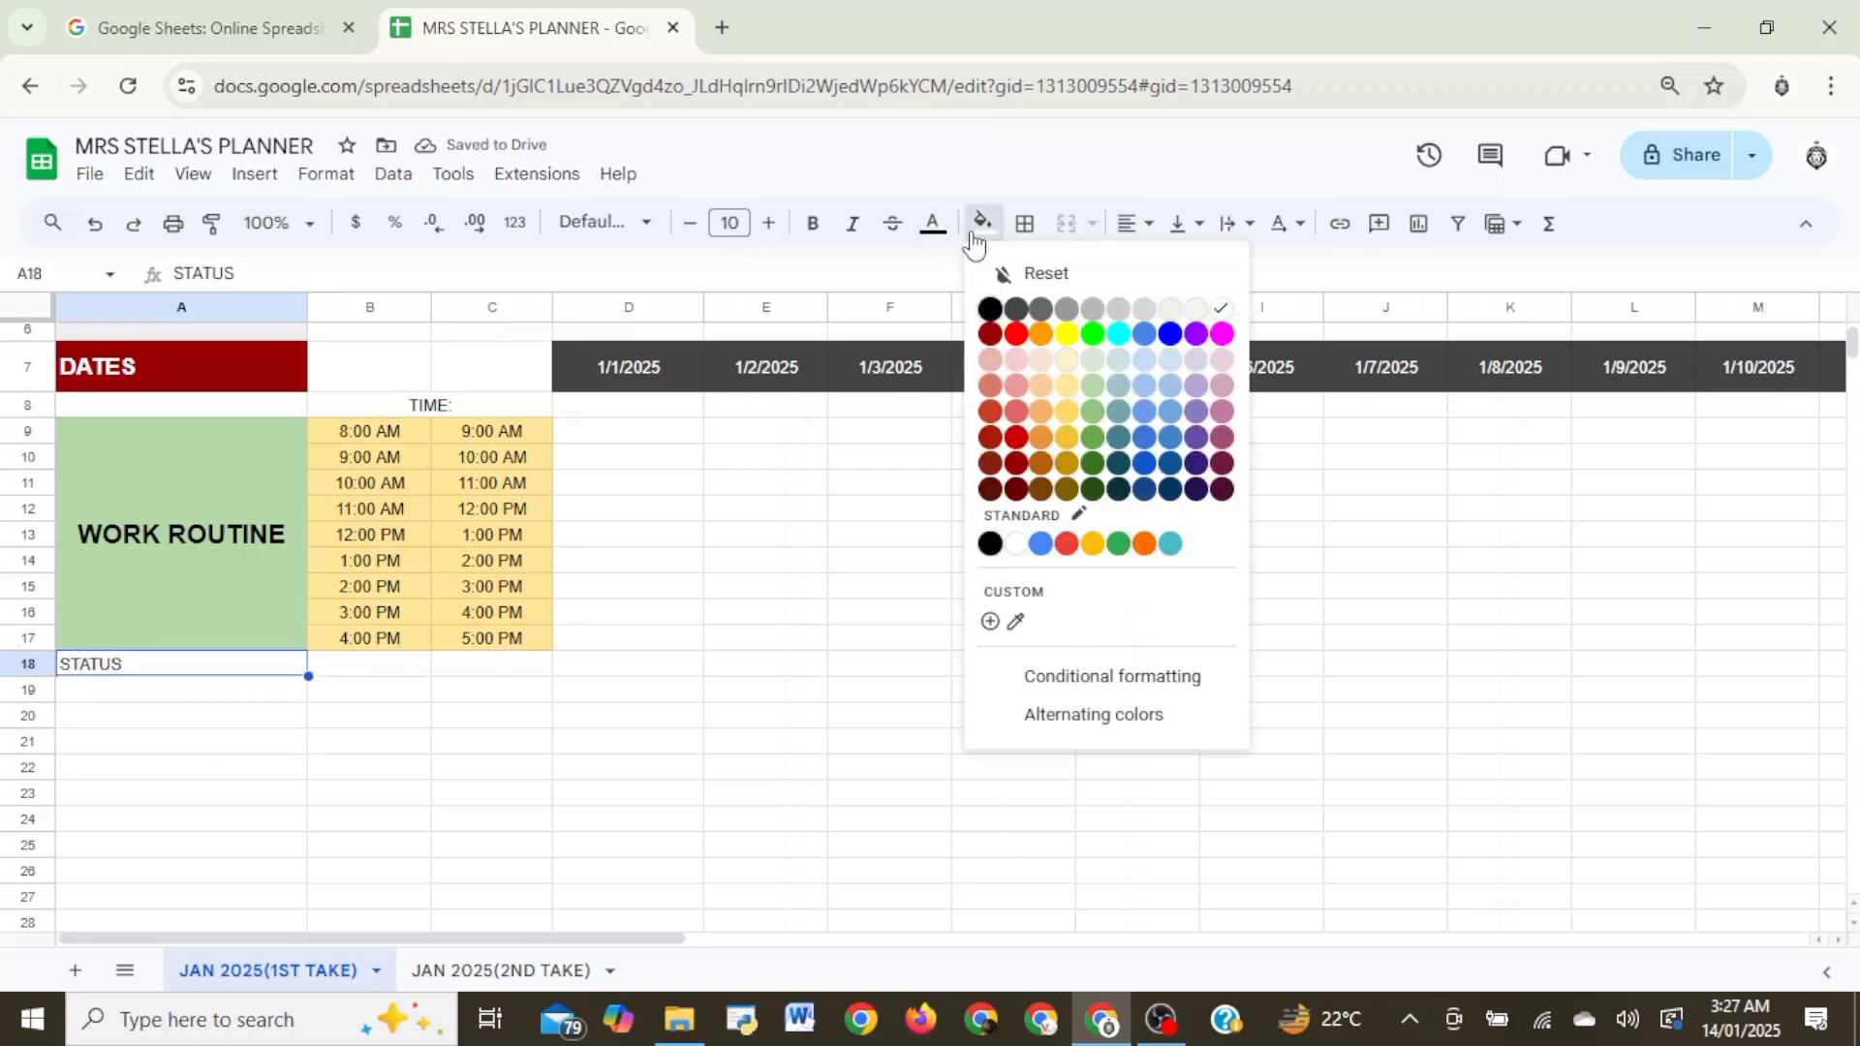
pyautogui.click(1015, 361)
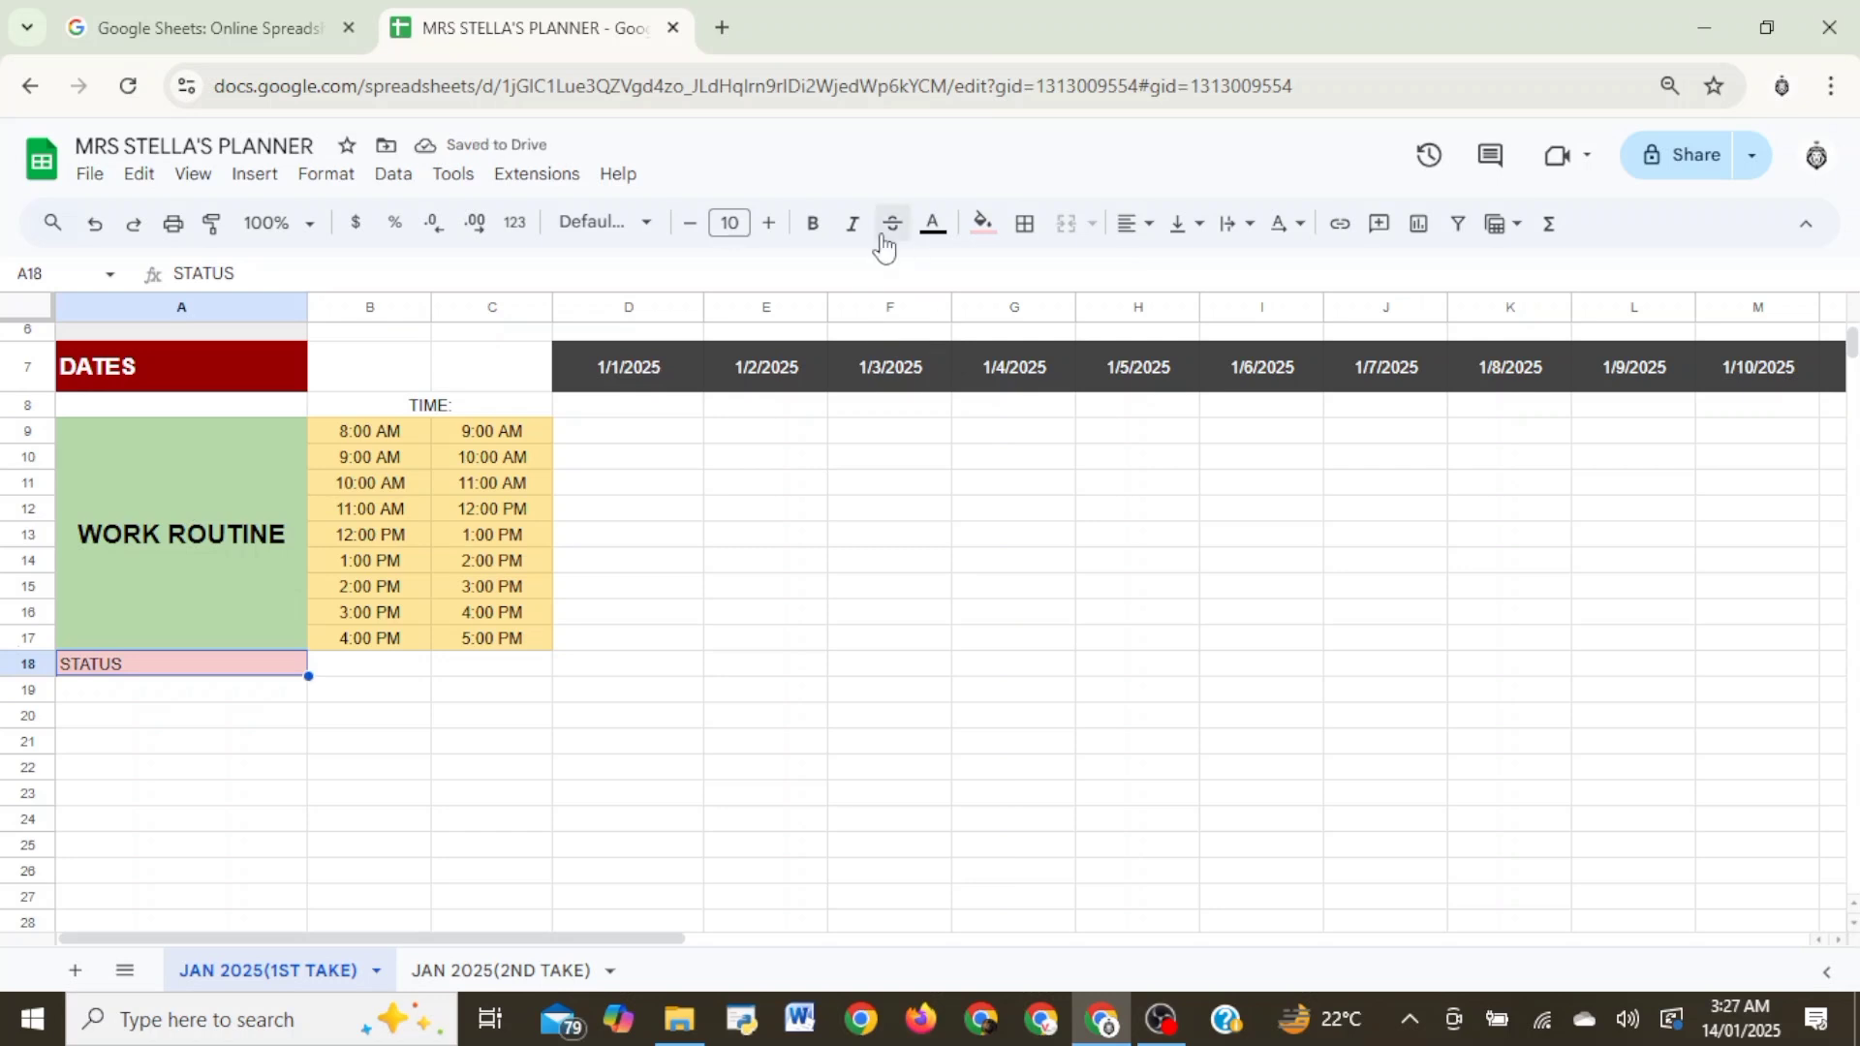
pyautogui.click(825, 238)
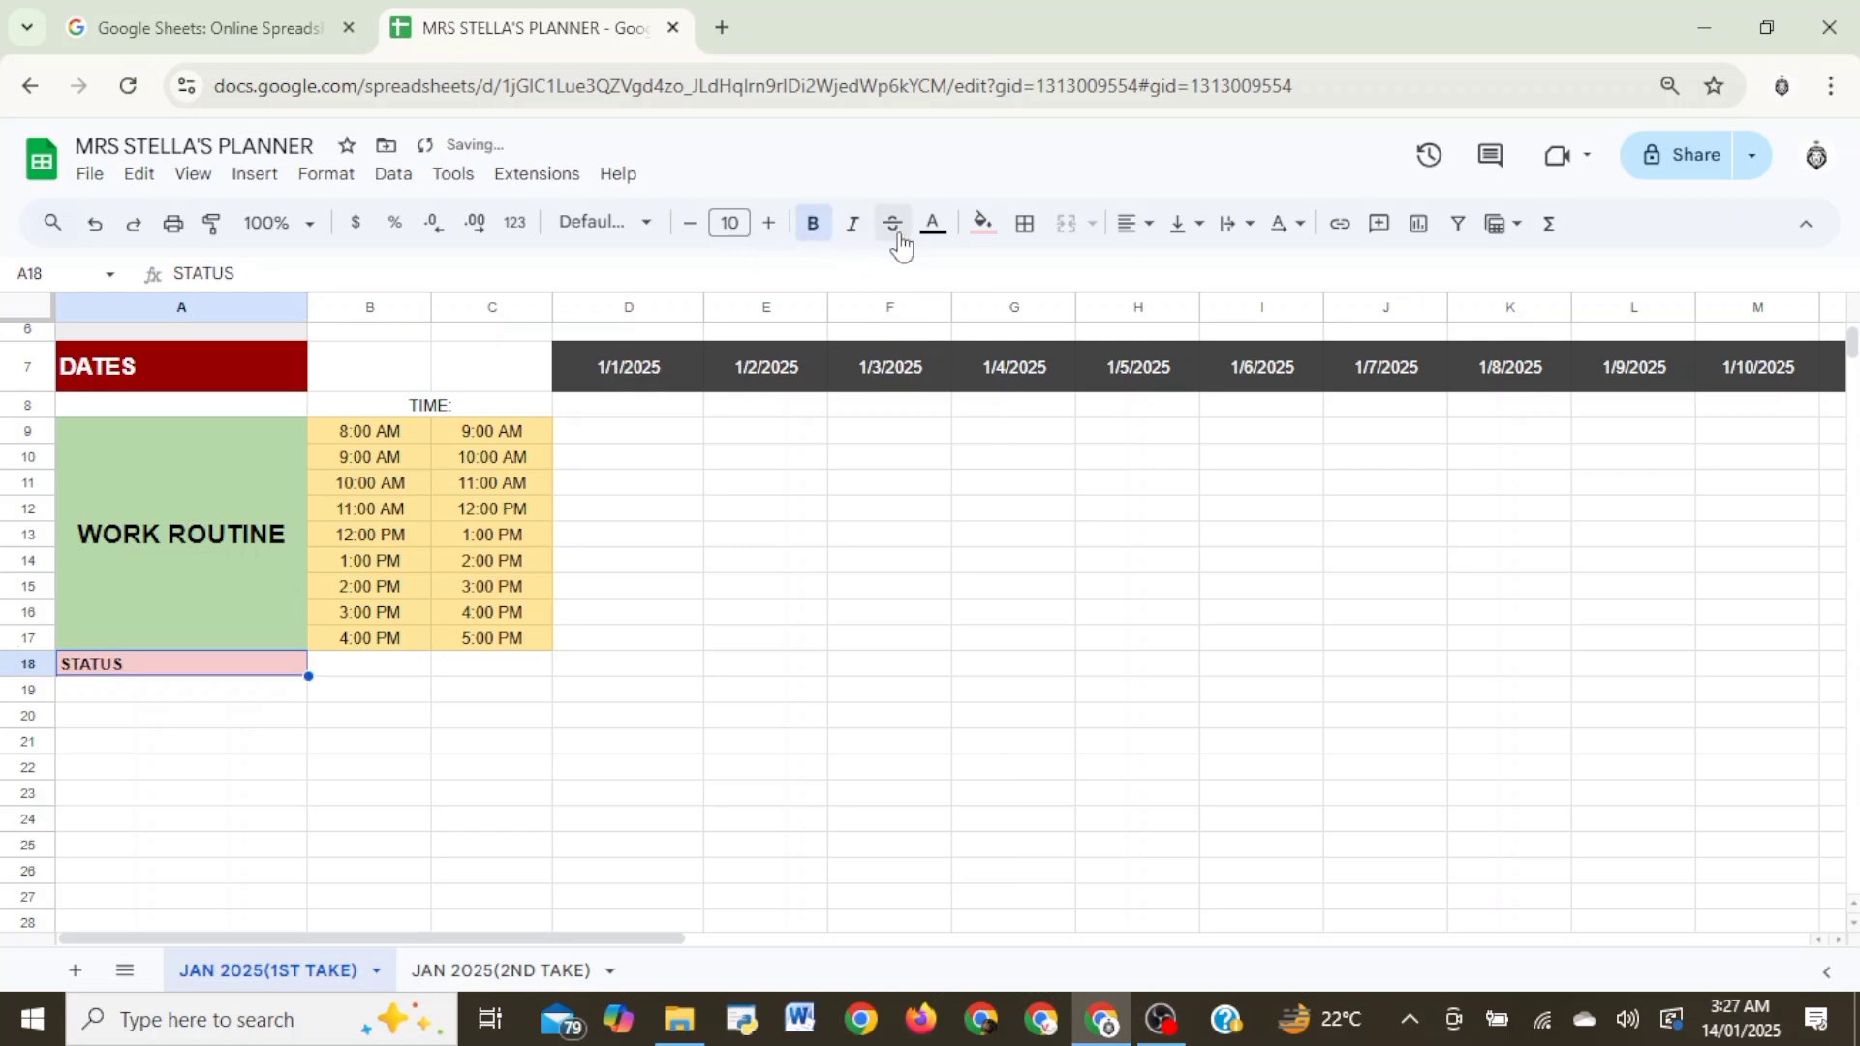
# - Try magenta for the STATUS text in A18, and return it to black
pyautogui.click(934, 224)
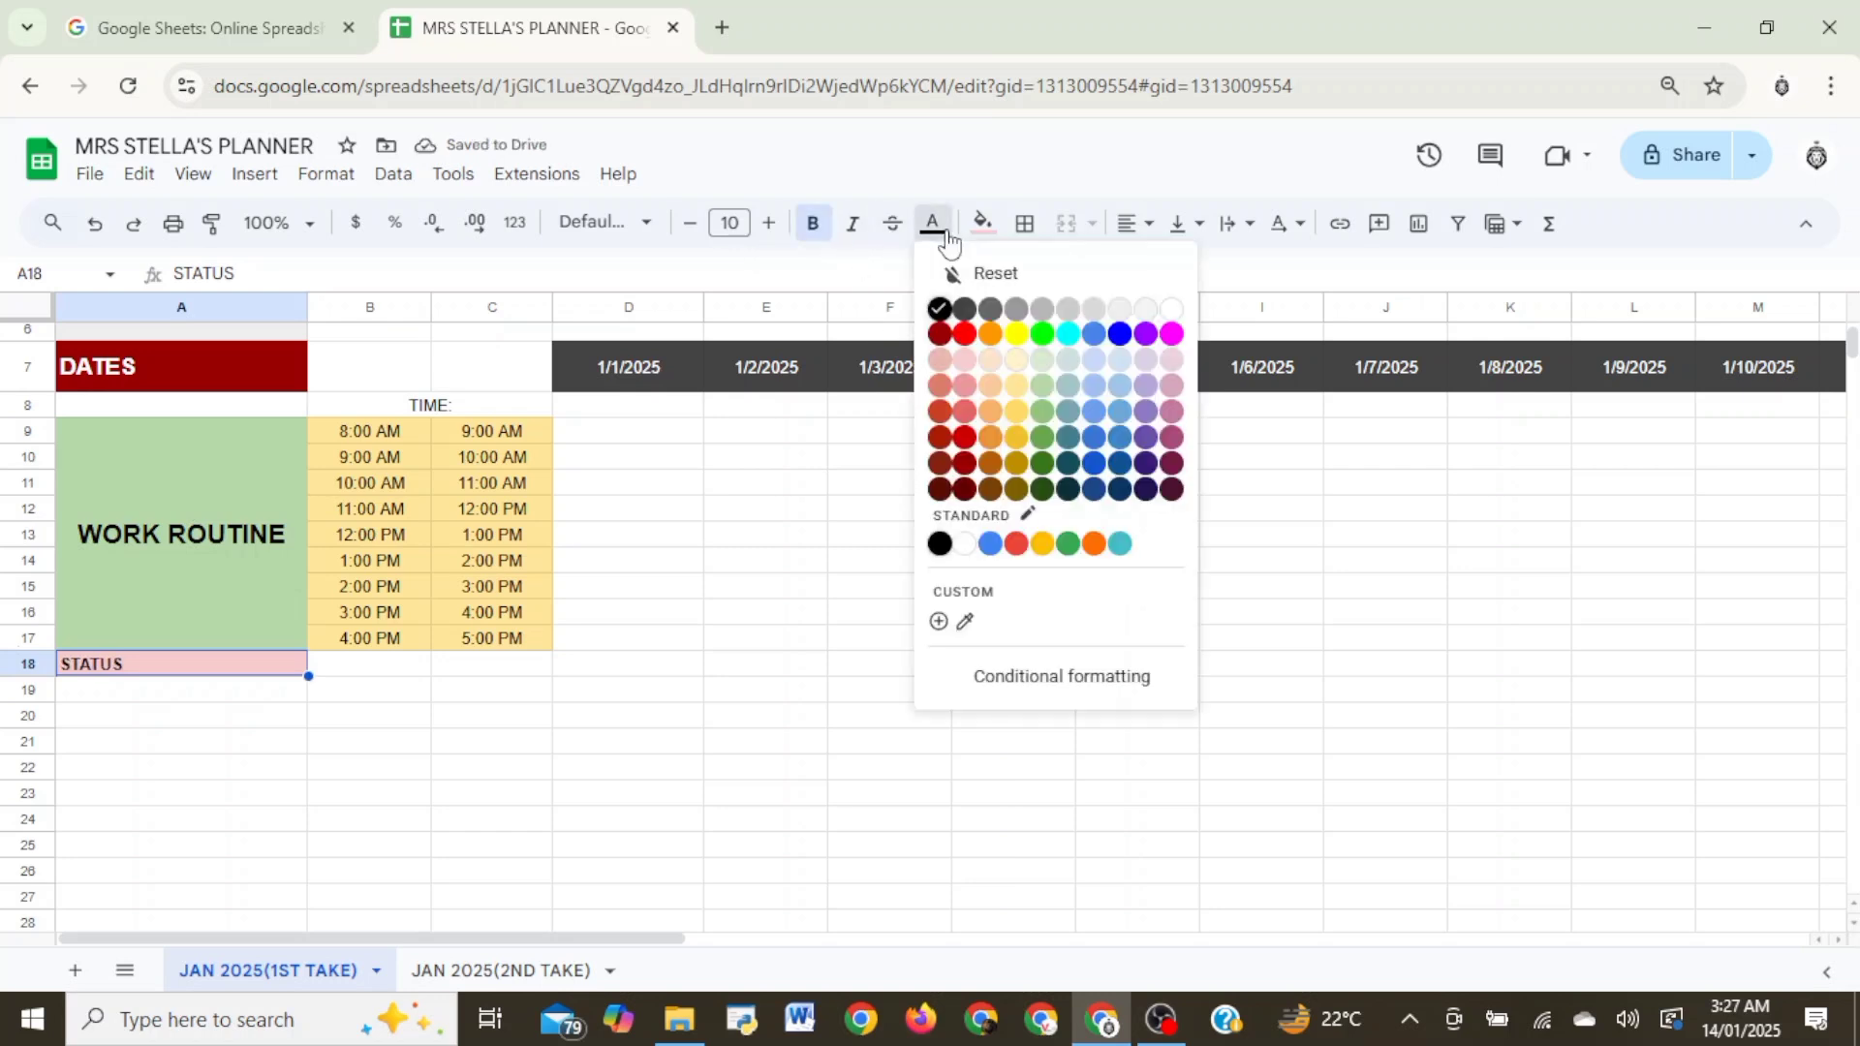
pyautogui.click(1171, 333)
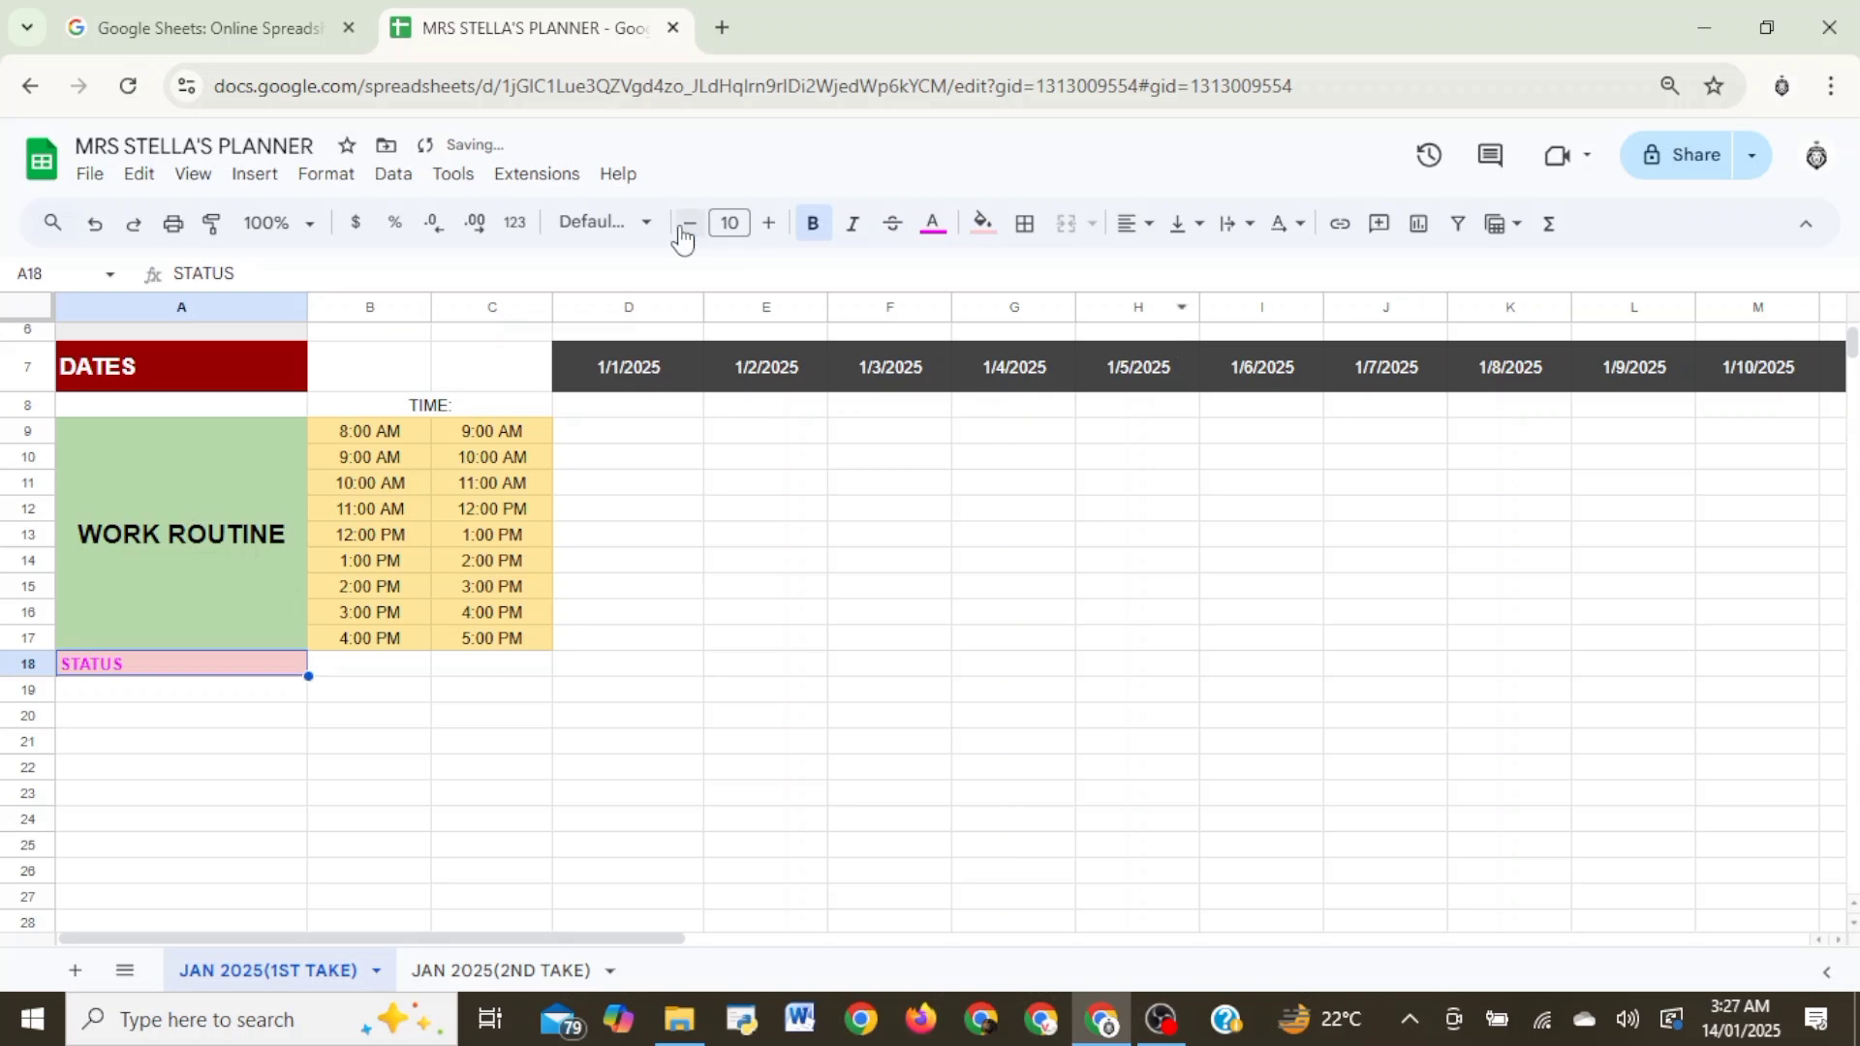
pyautogui.click(933, 224)
pyautogui.click(938, 304)
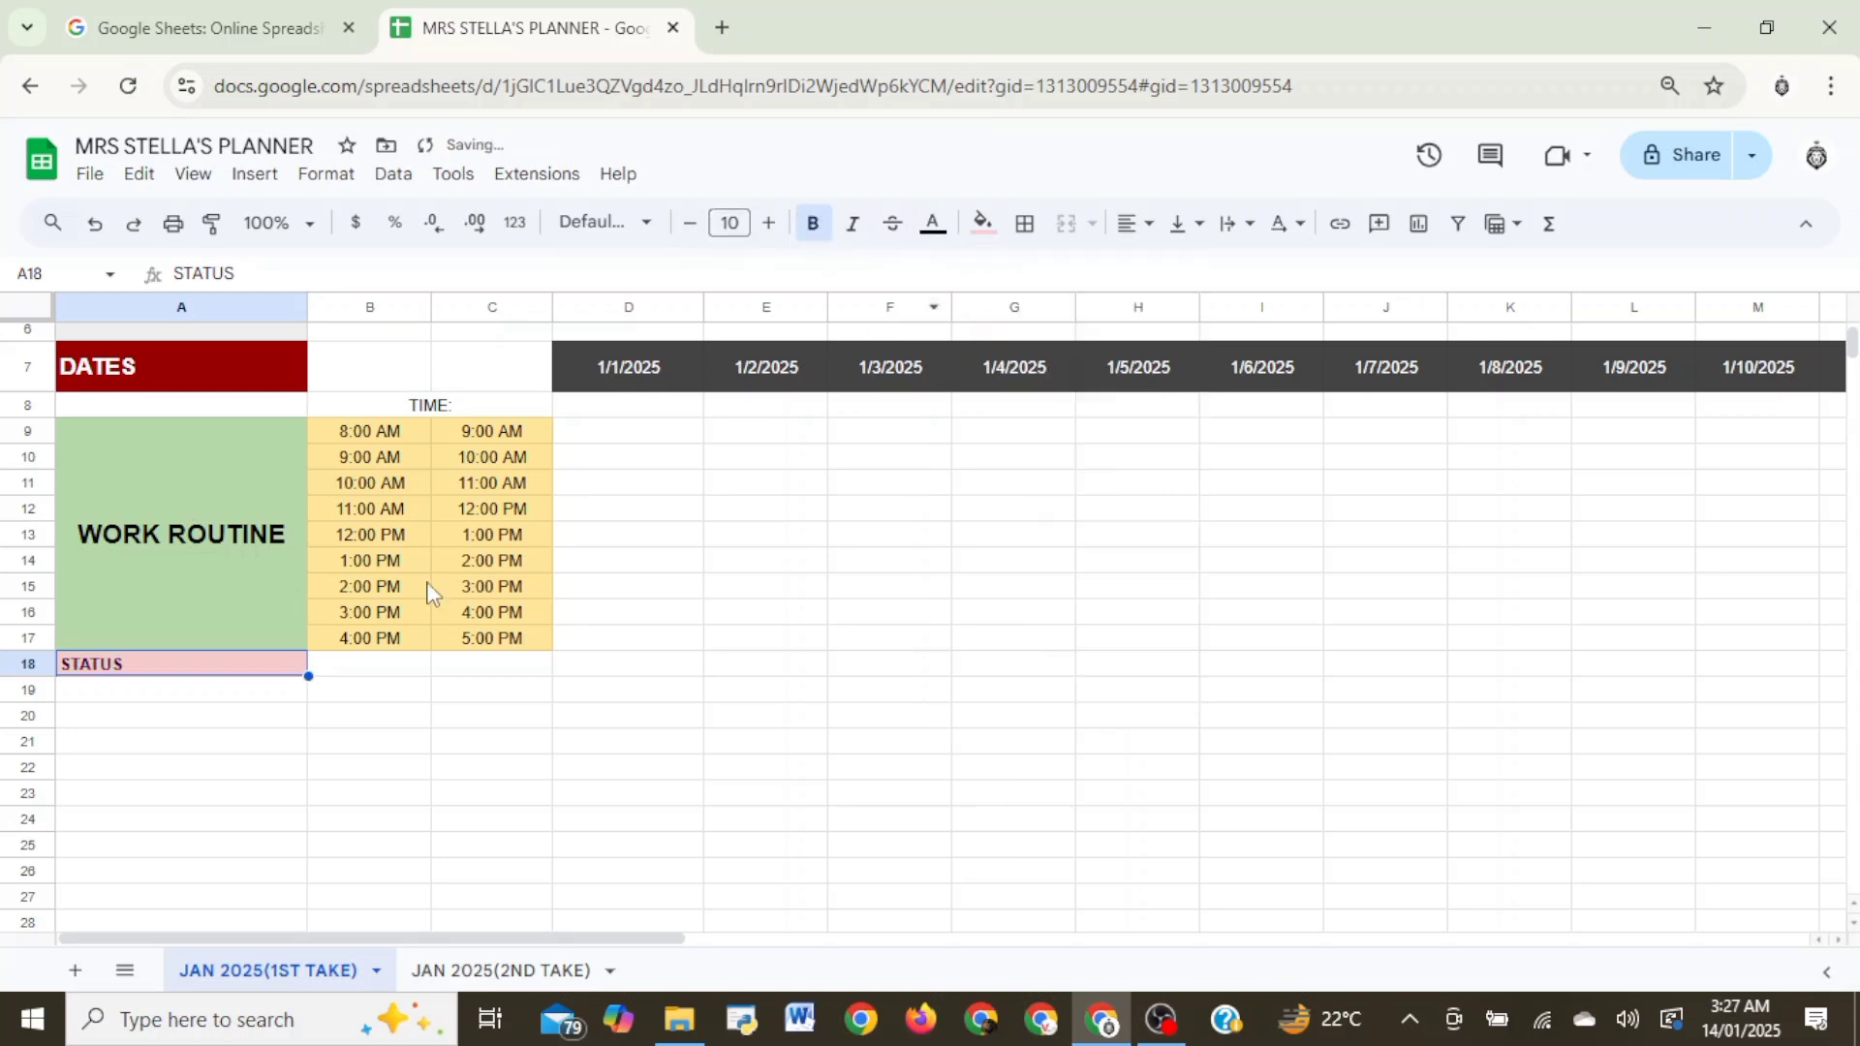
# - Make row 18 taller and vertically centre the STATUS label within it
pyautogui.click(410, 690)
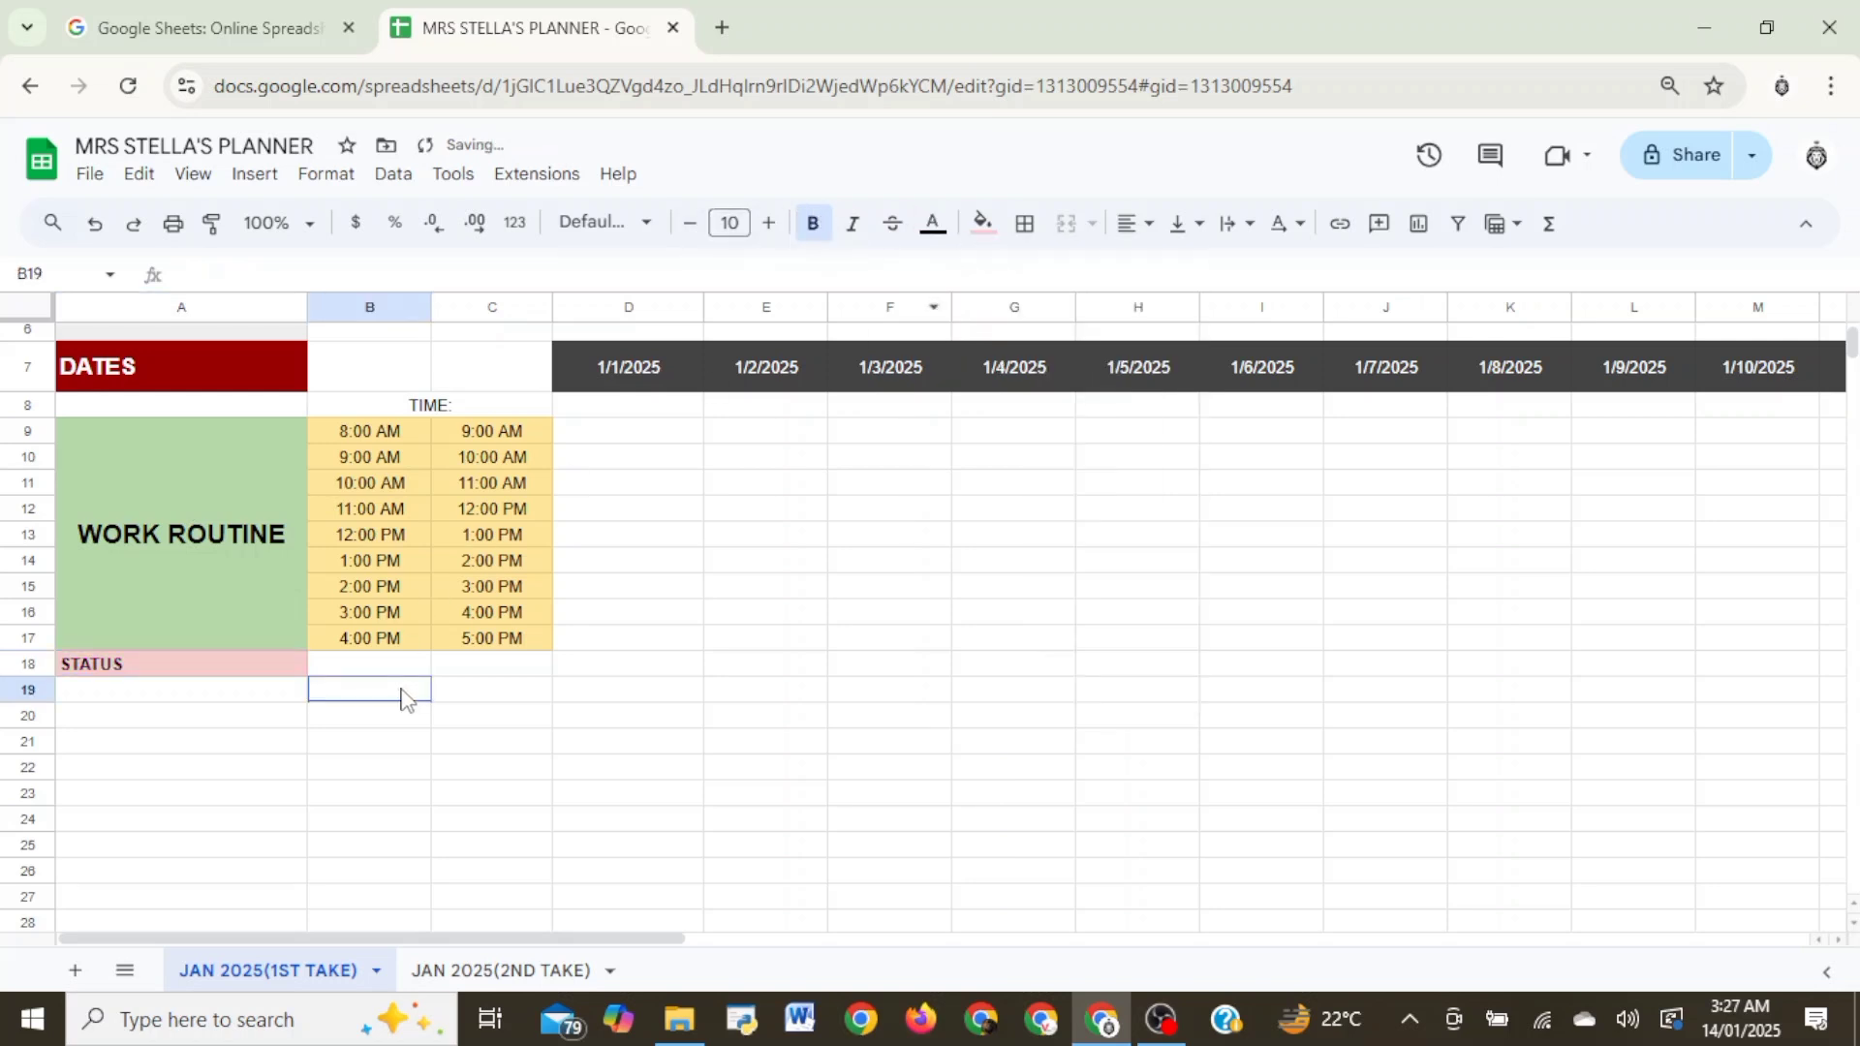
pyautogui.moveTo(41, 683); pyautogui.dragTo(44, 698)
pyautogui.click(78, 680)
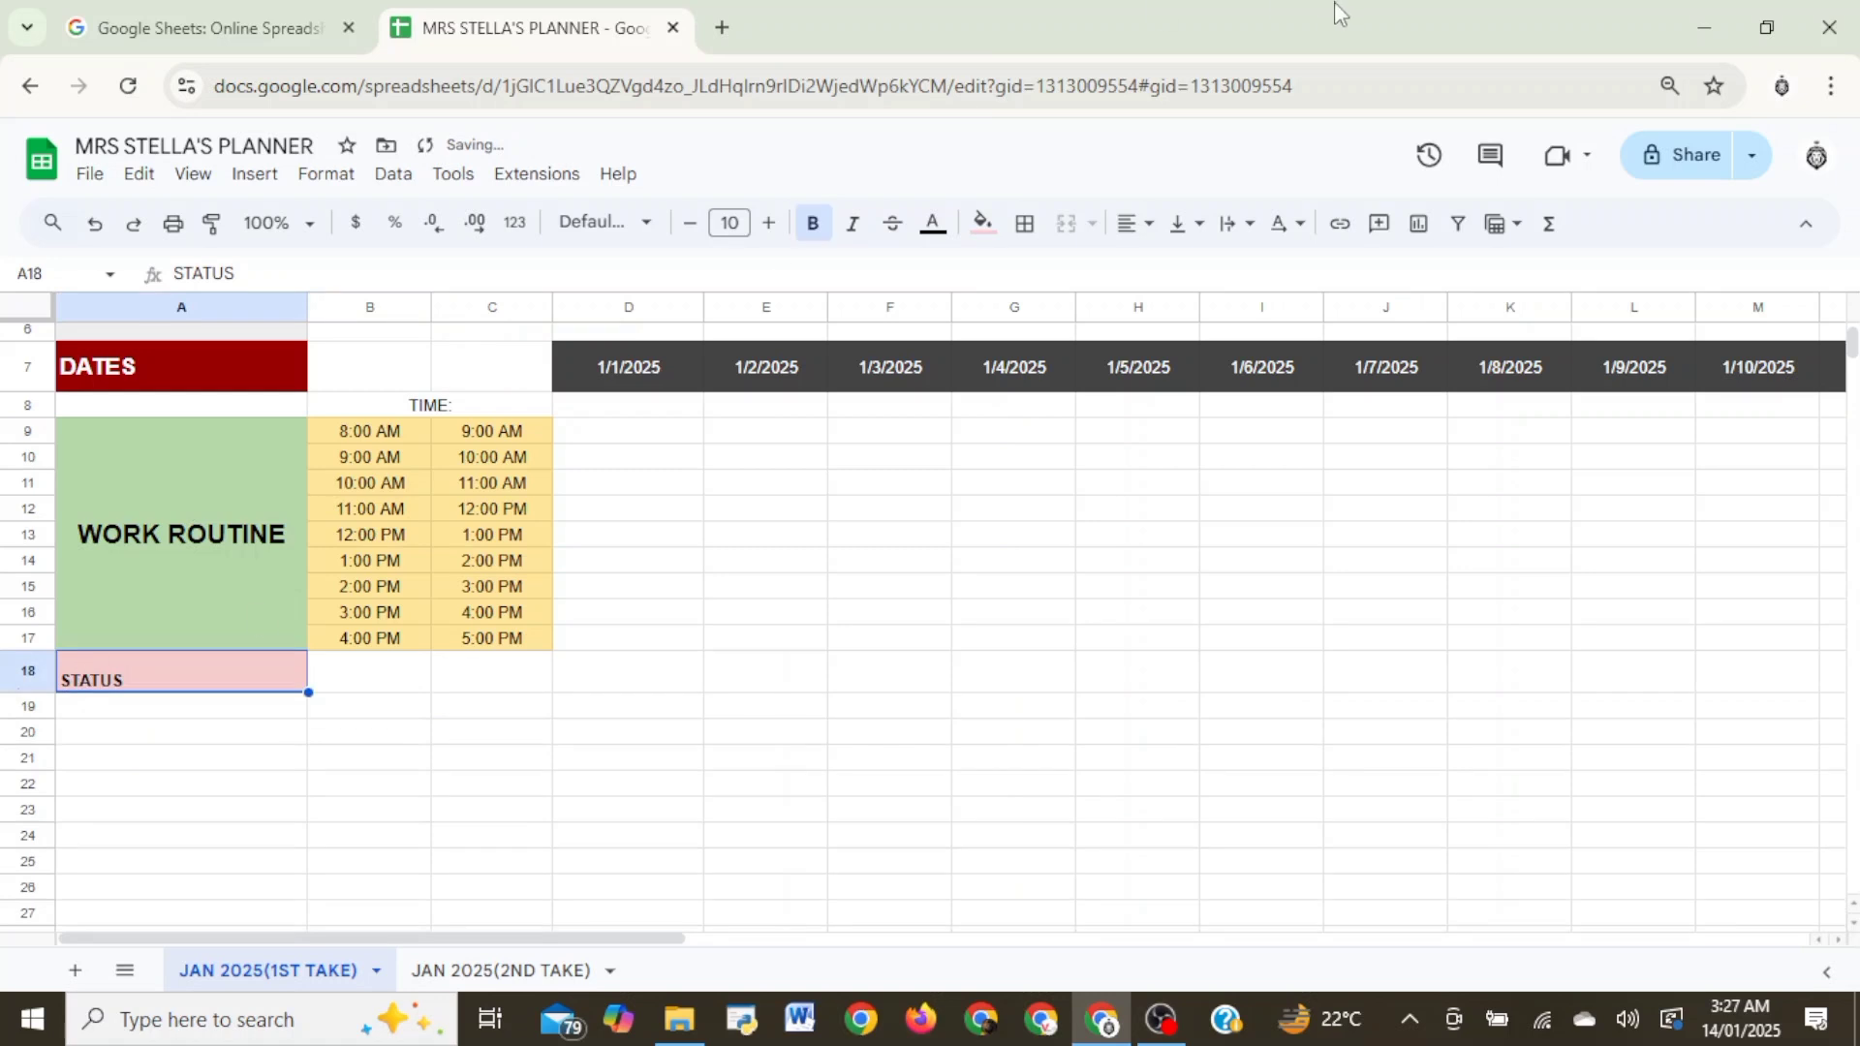
pyautogui.click(1184, 224)
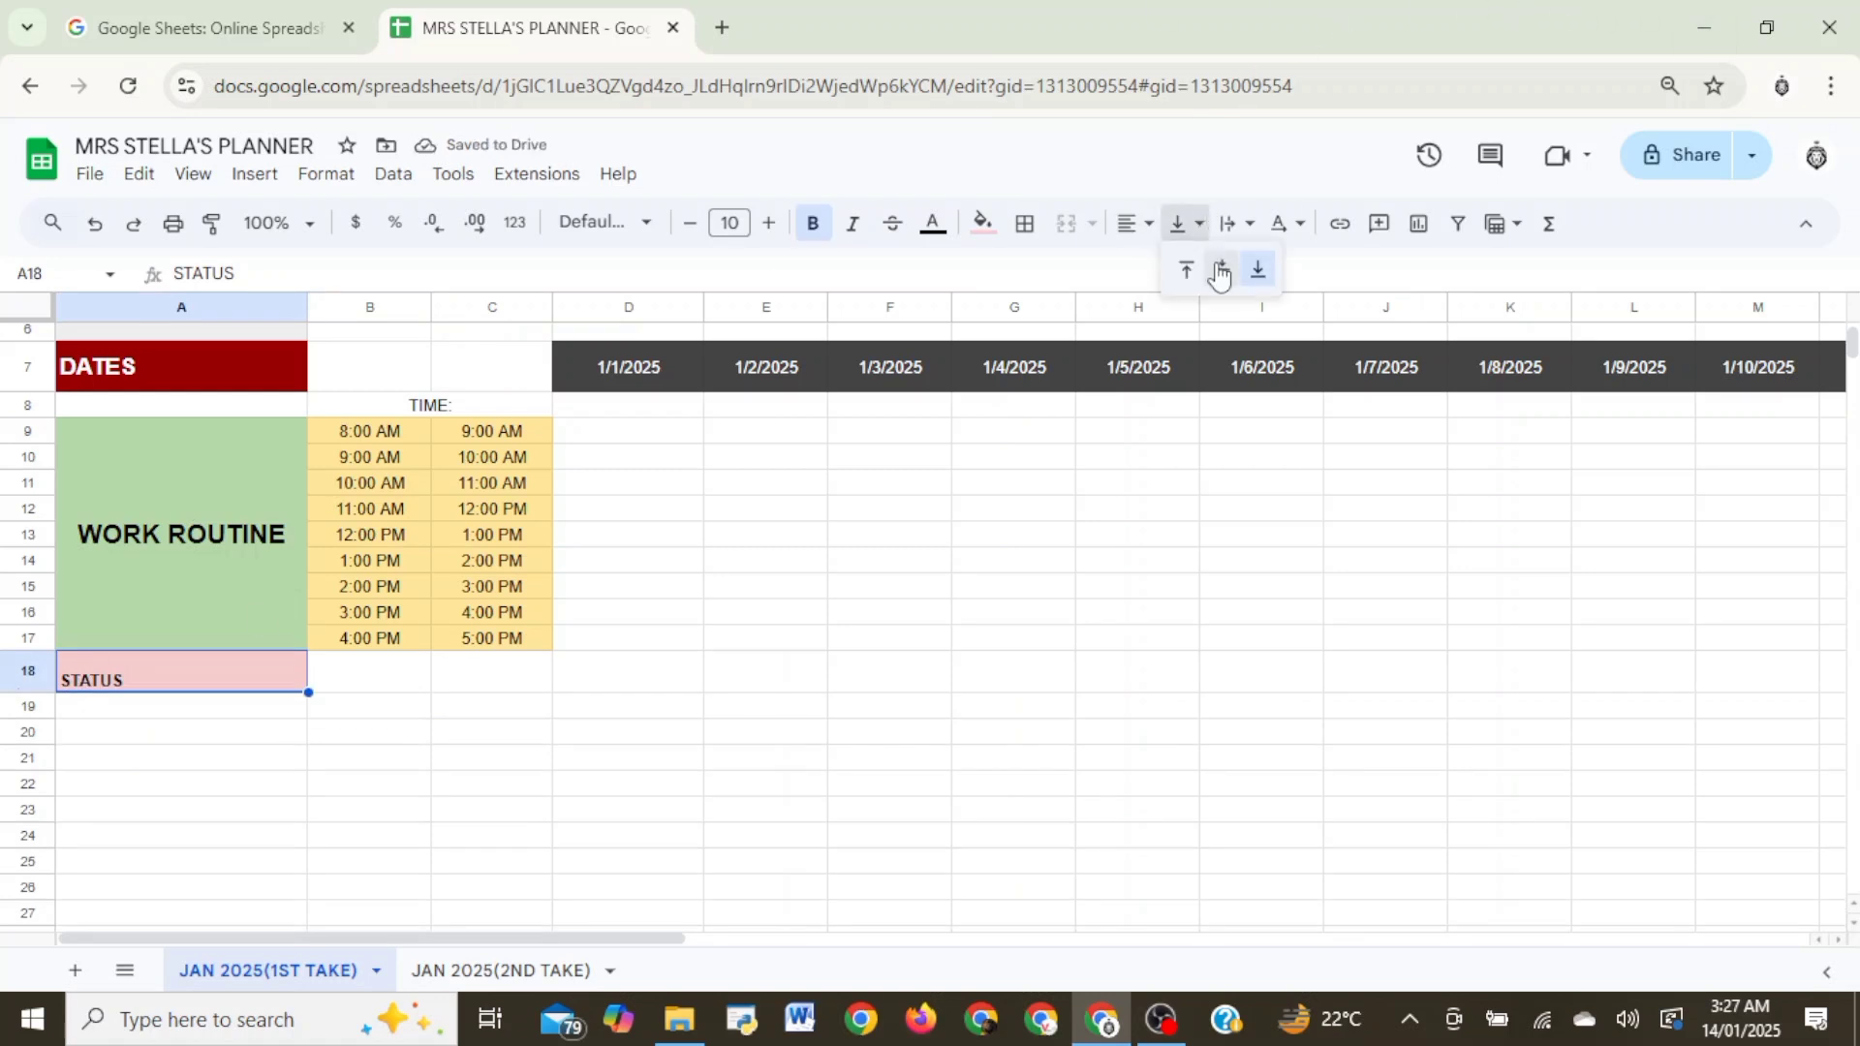
pyautogui.click(1220, 274)
# - Increase the font size of the STATUS label to 14
pyautogui.click(769, 225)
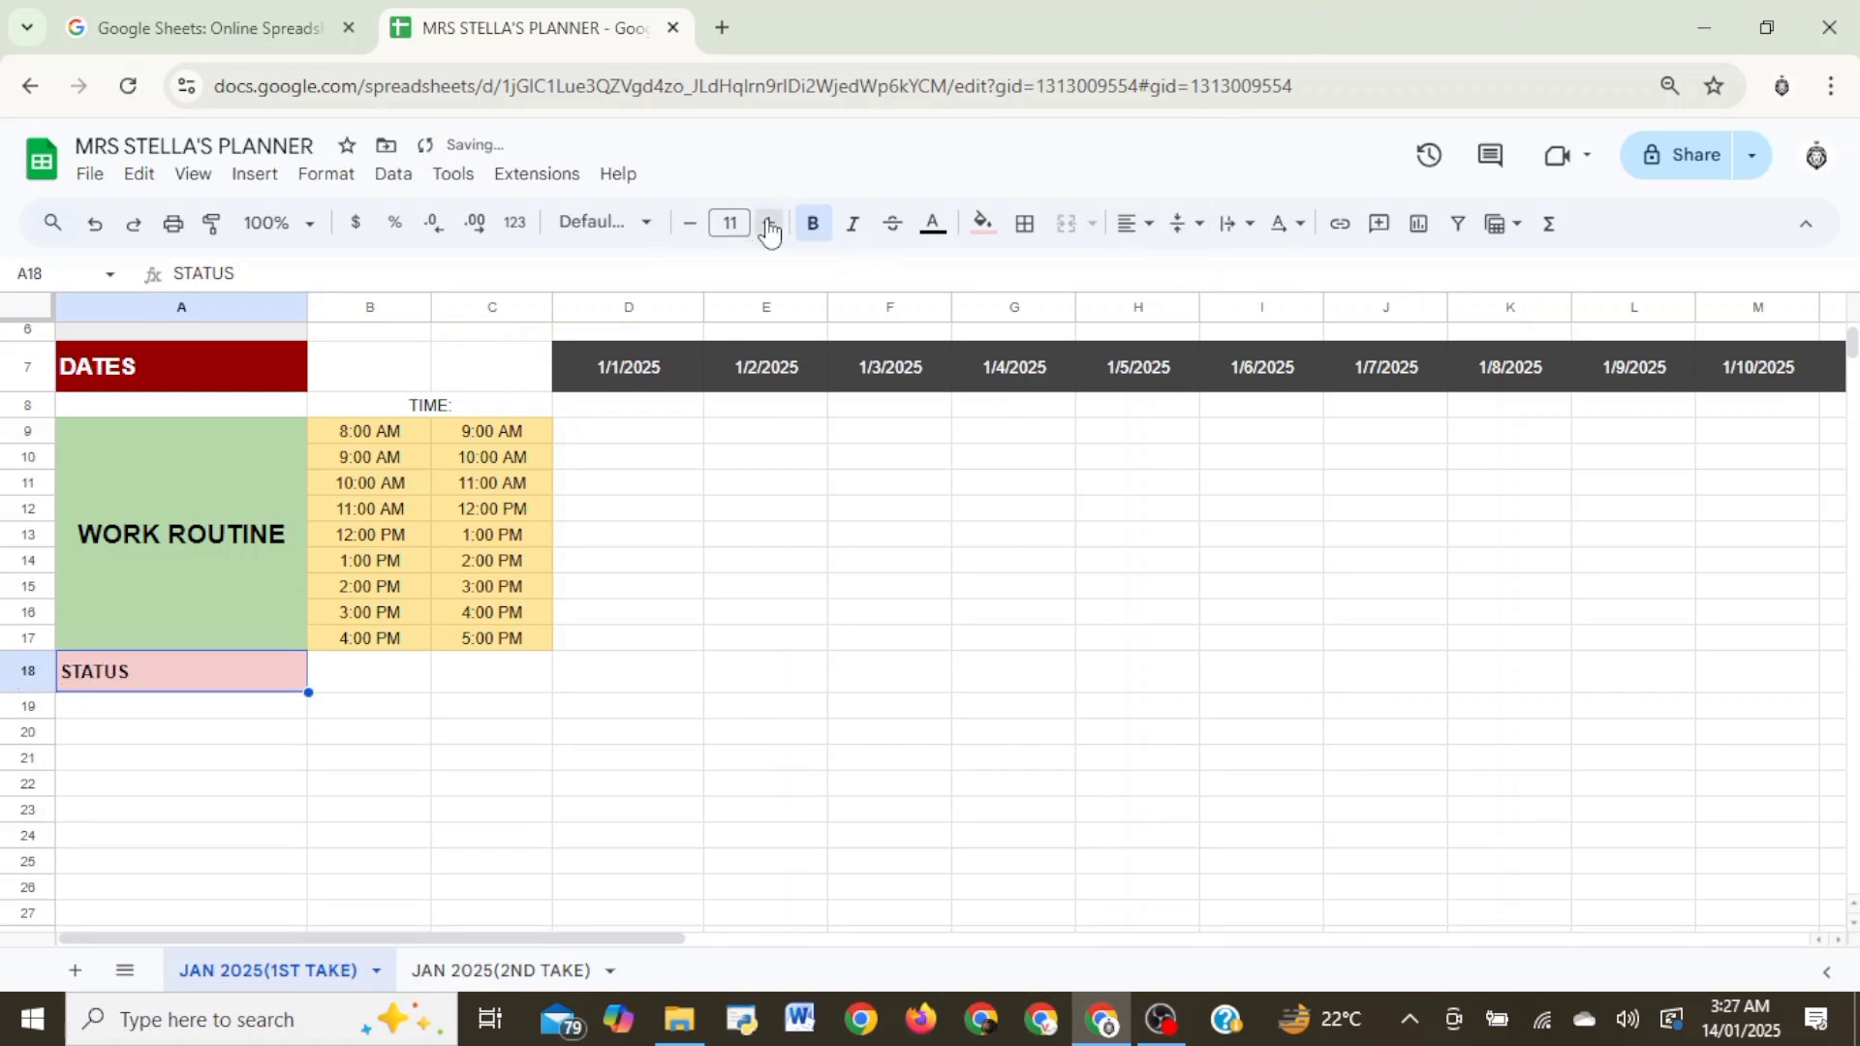
pyautogui.click(769, 229)
pyautogui.click(769, 229)
pyautogui.click(769, 229)
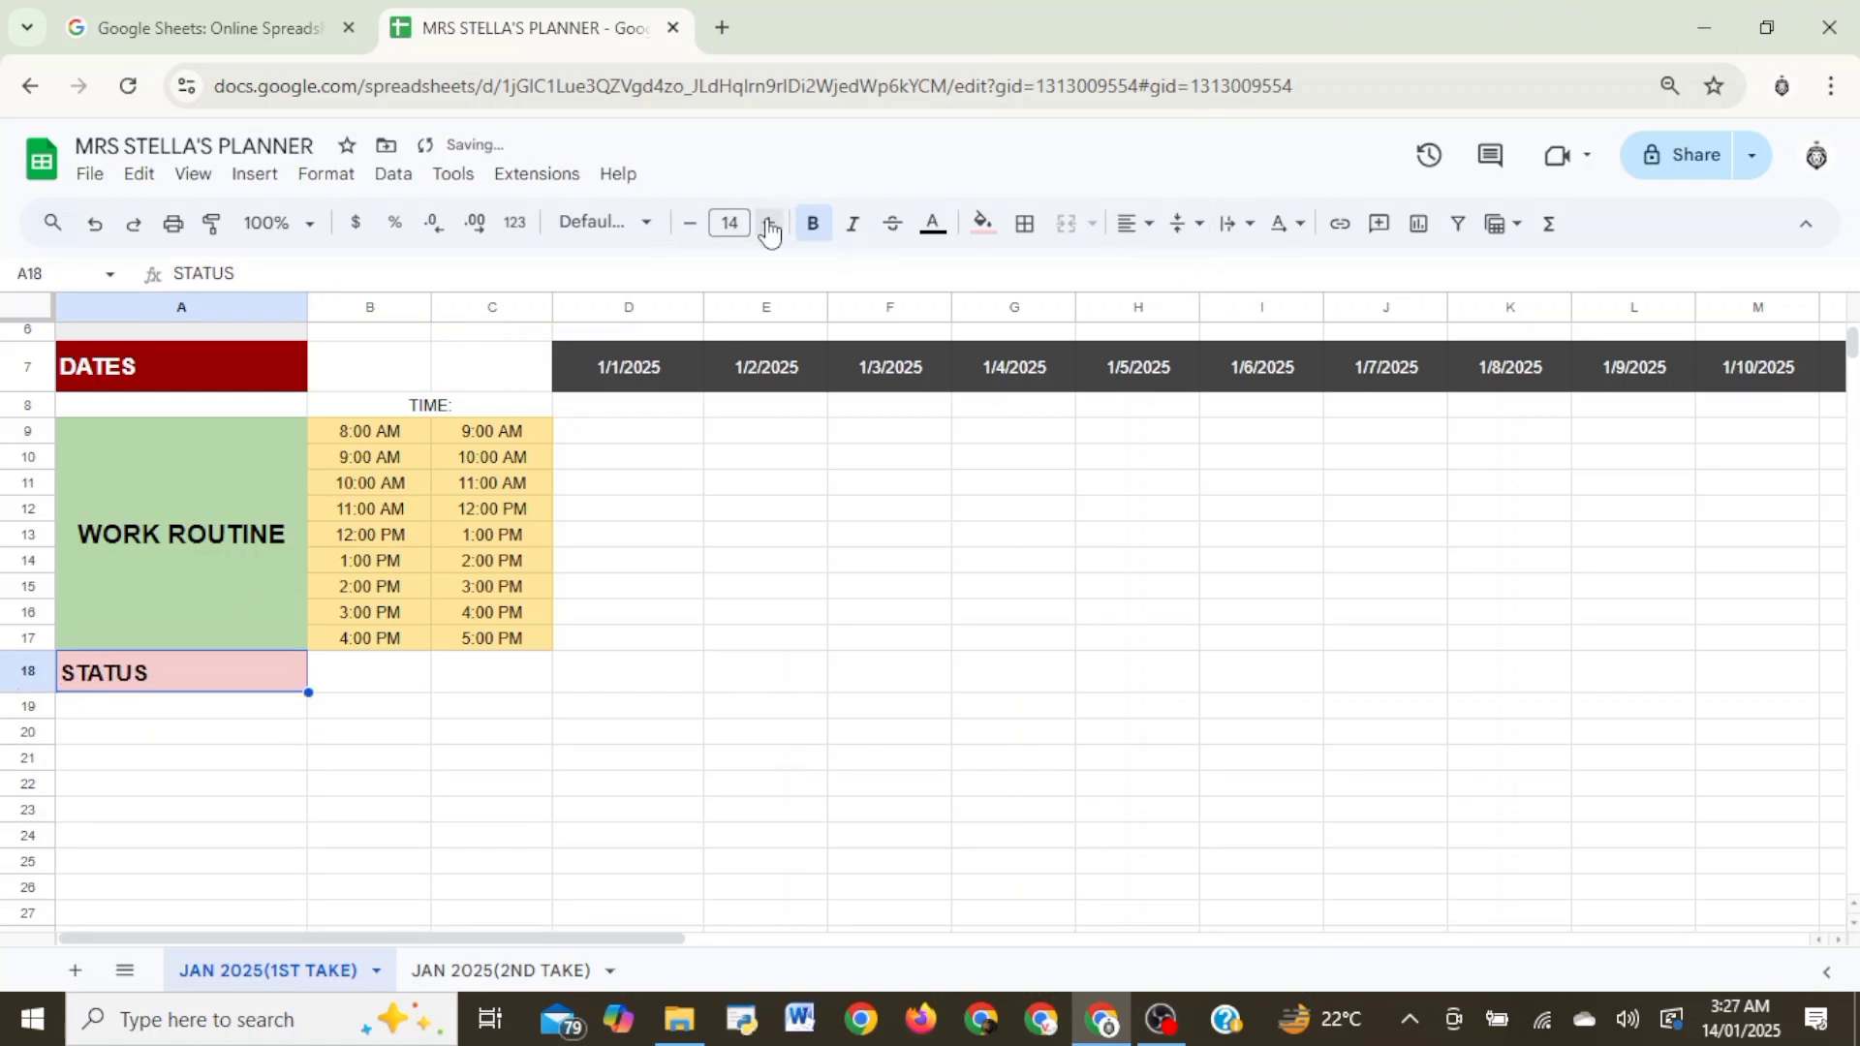
pyautogui.click(496, 726)
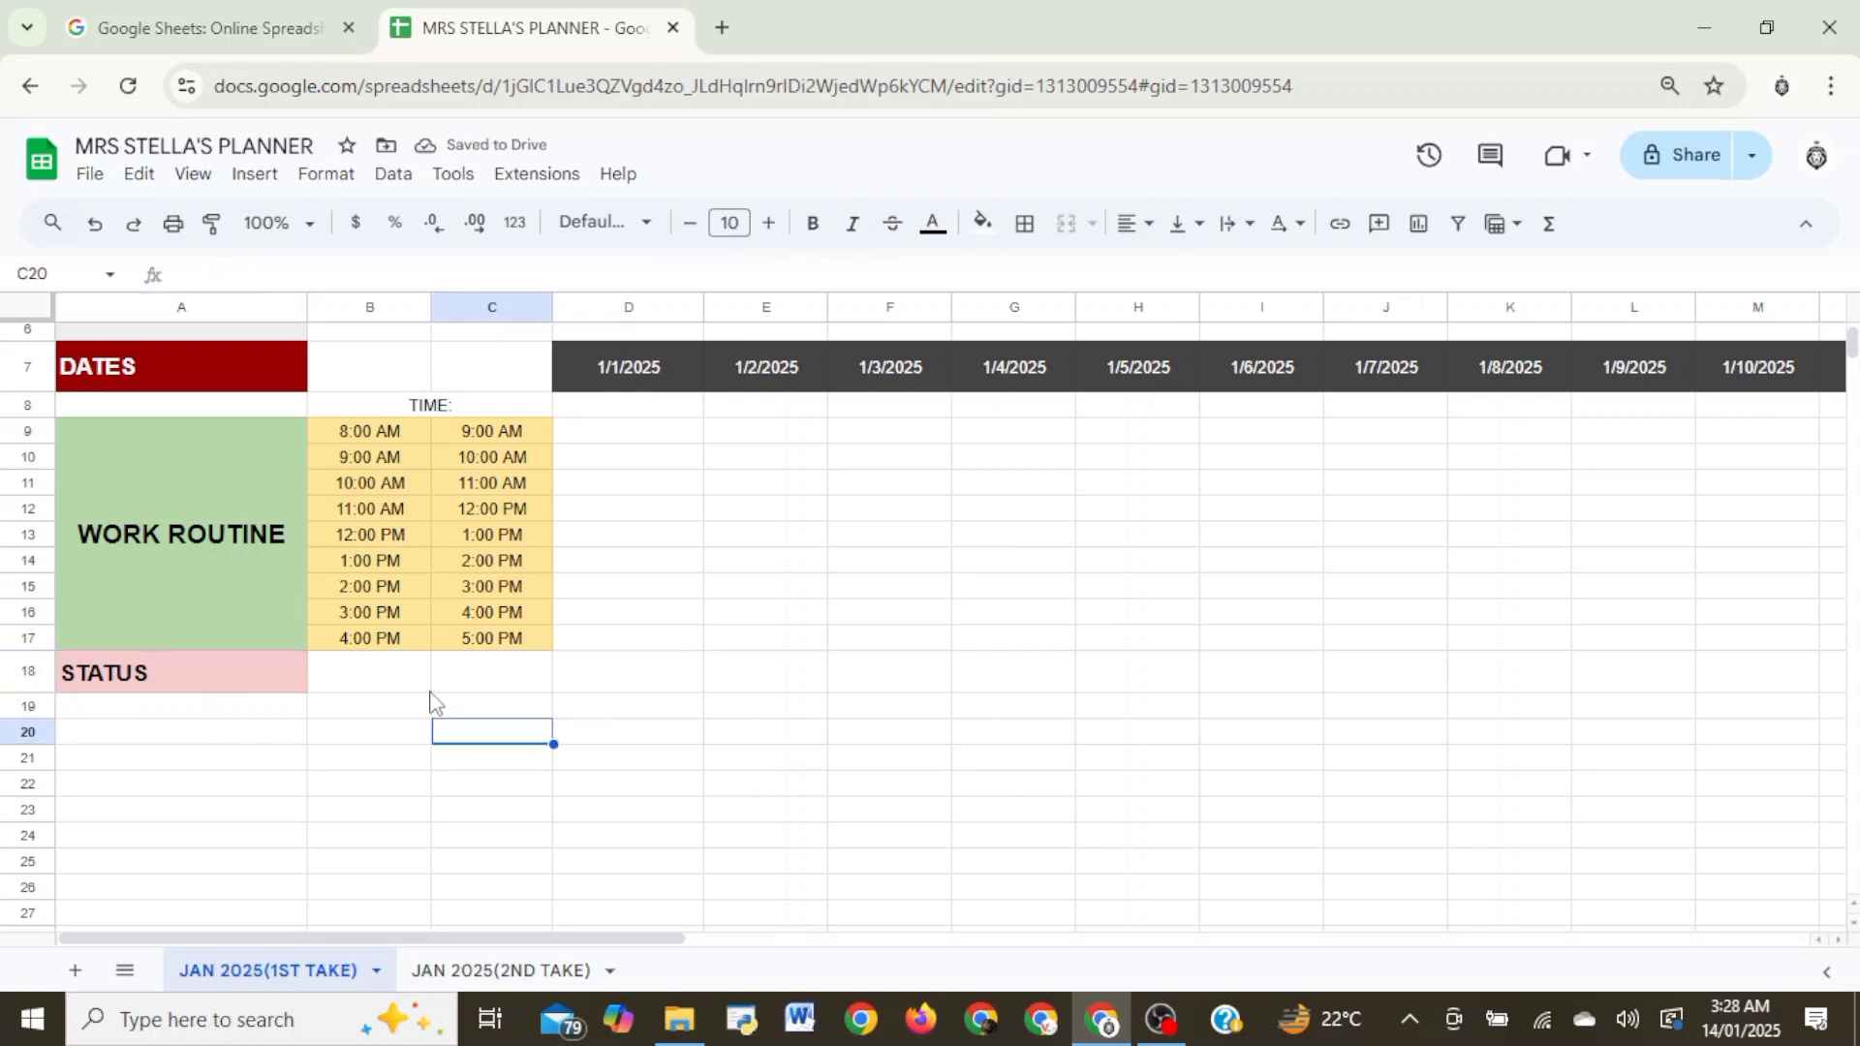
# - Merge cells D9:D17 under 1/1/2025 and enter HOLIDAY - New year's Day in the merged cell
pyautogui.click(627, 676)
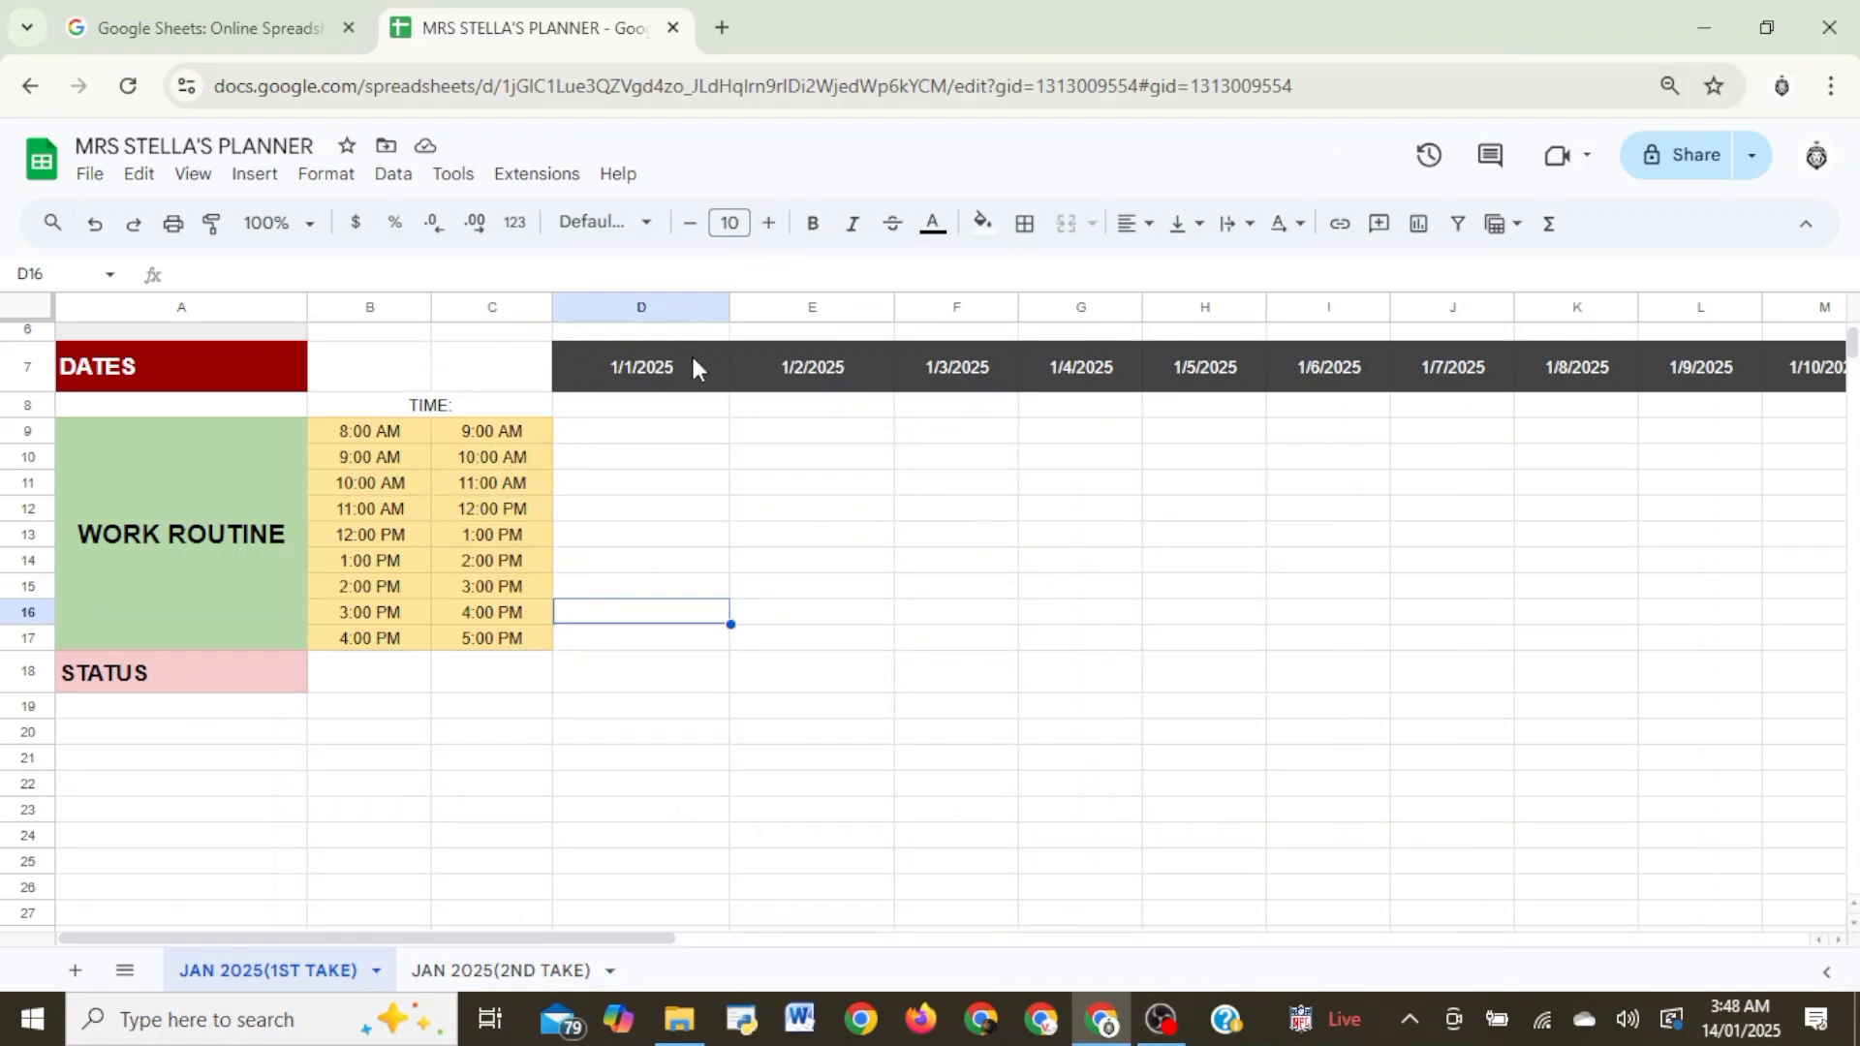
pyautogui.click(678, 432)
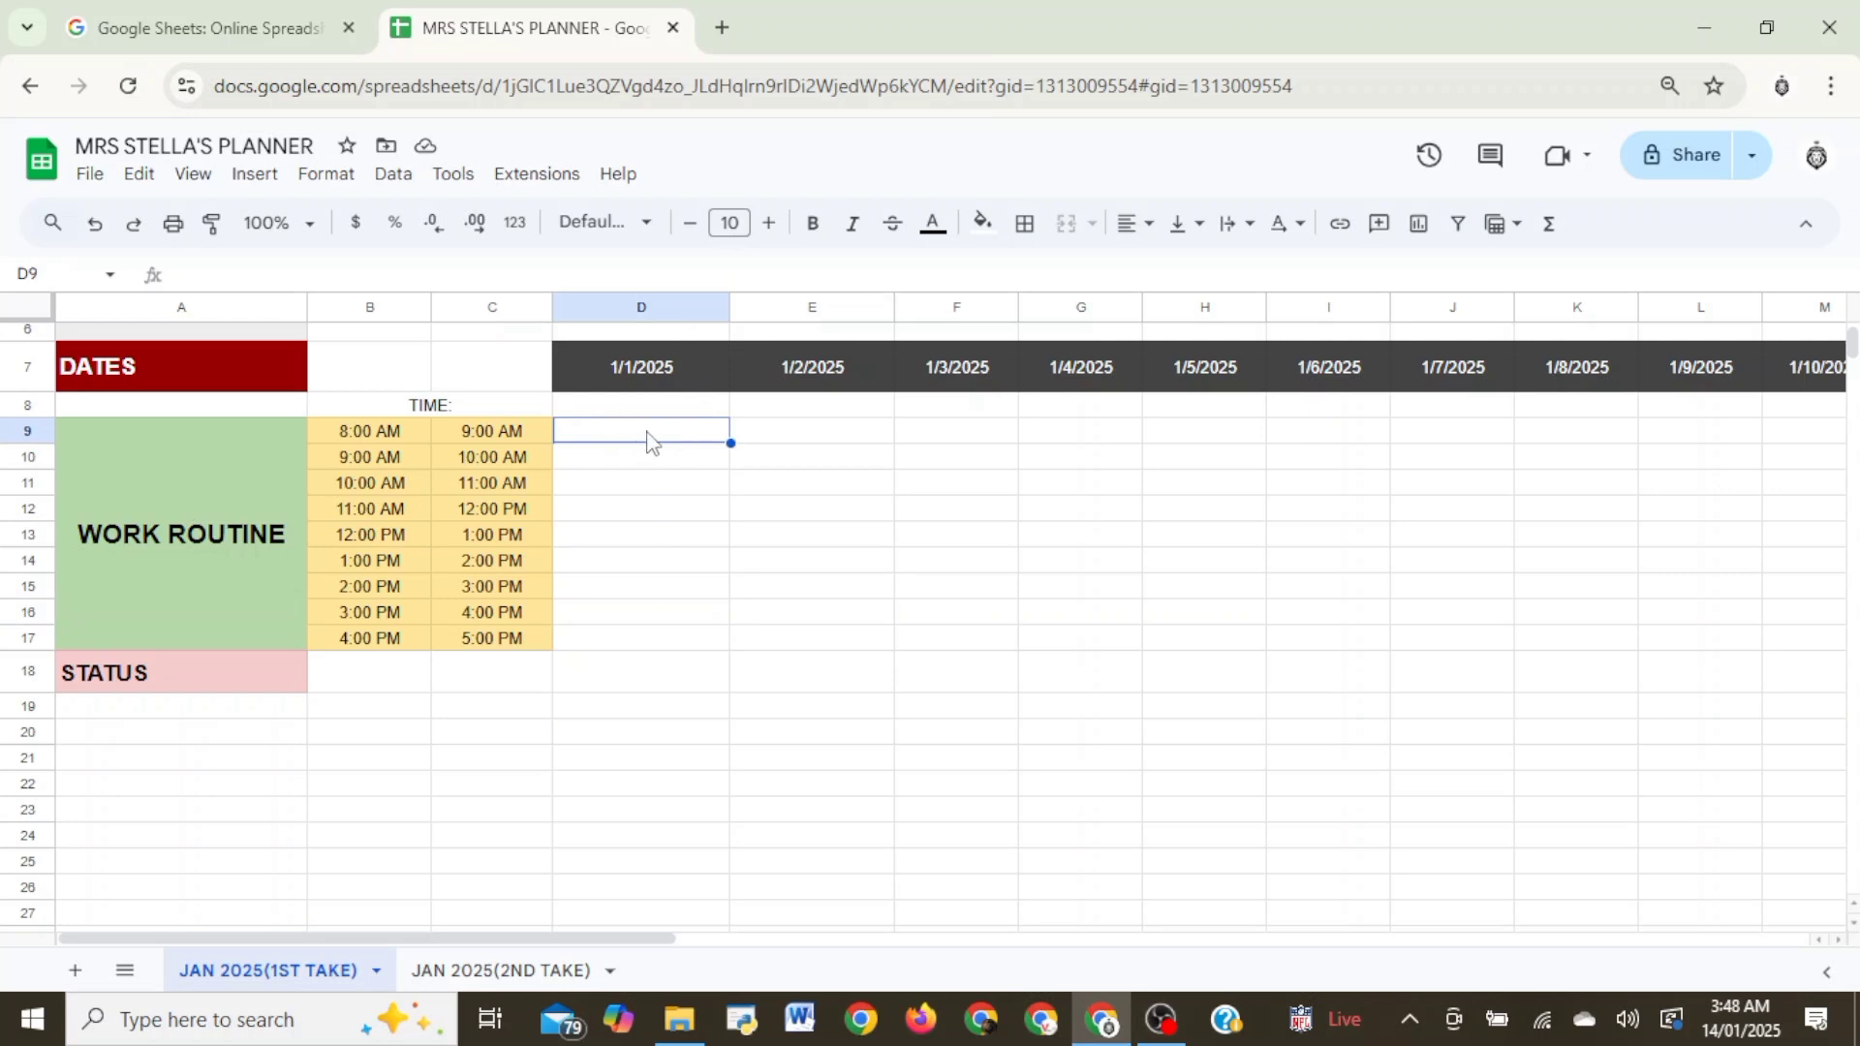
pyautogui.moveTo(652, 448); pyautogui.dragTo(656, 639)
pyautogui.click(1065, 222)
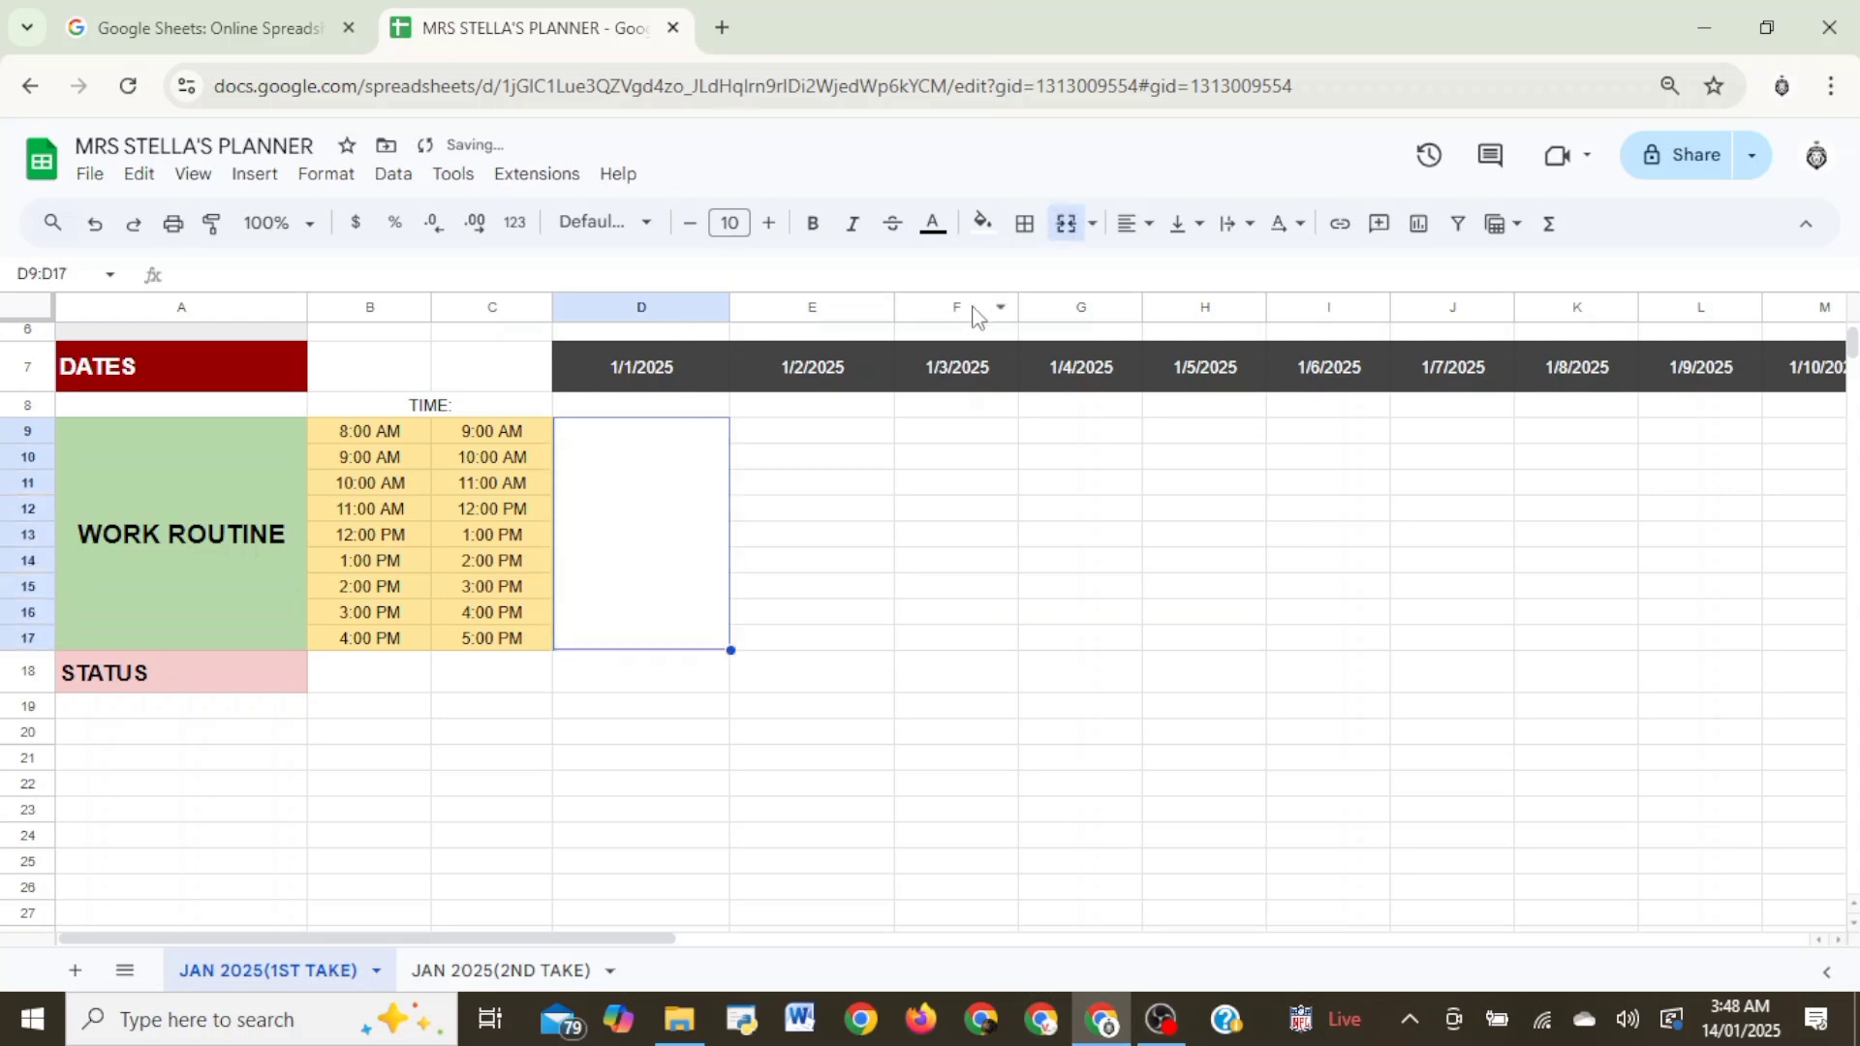
pyautogui.write('h')
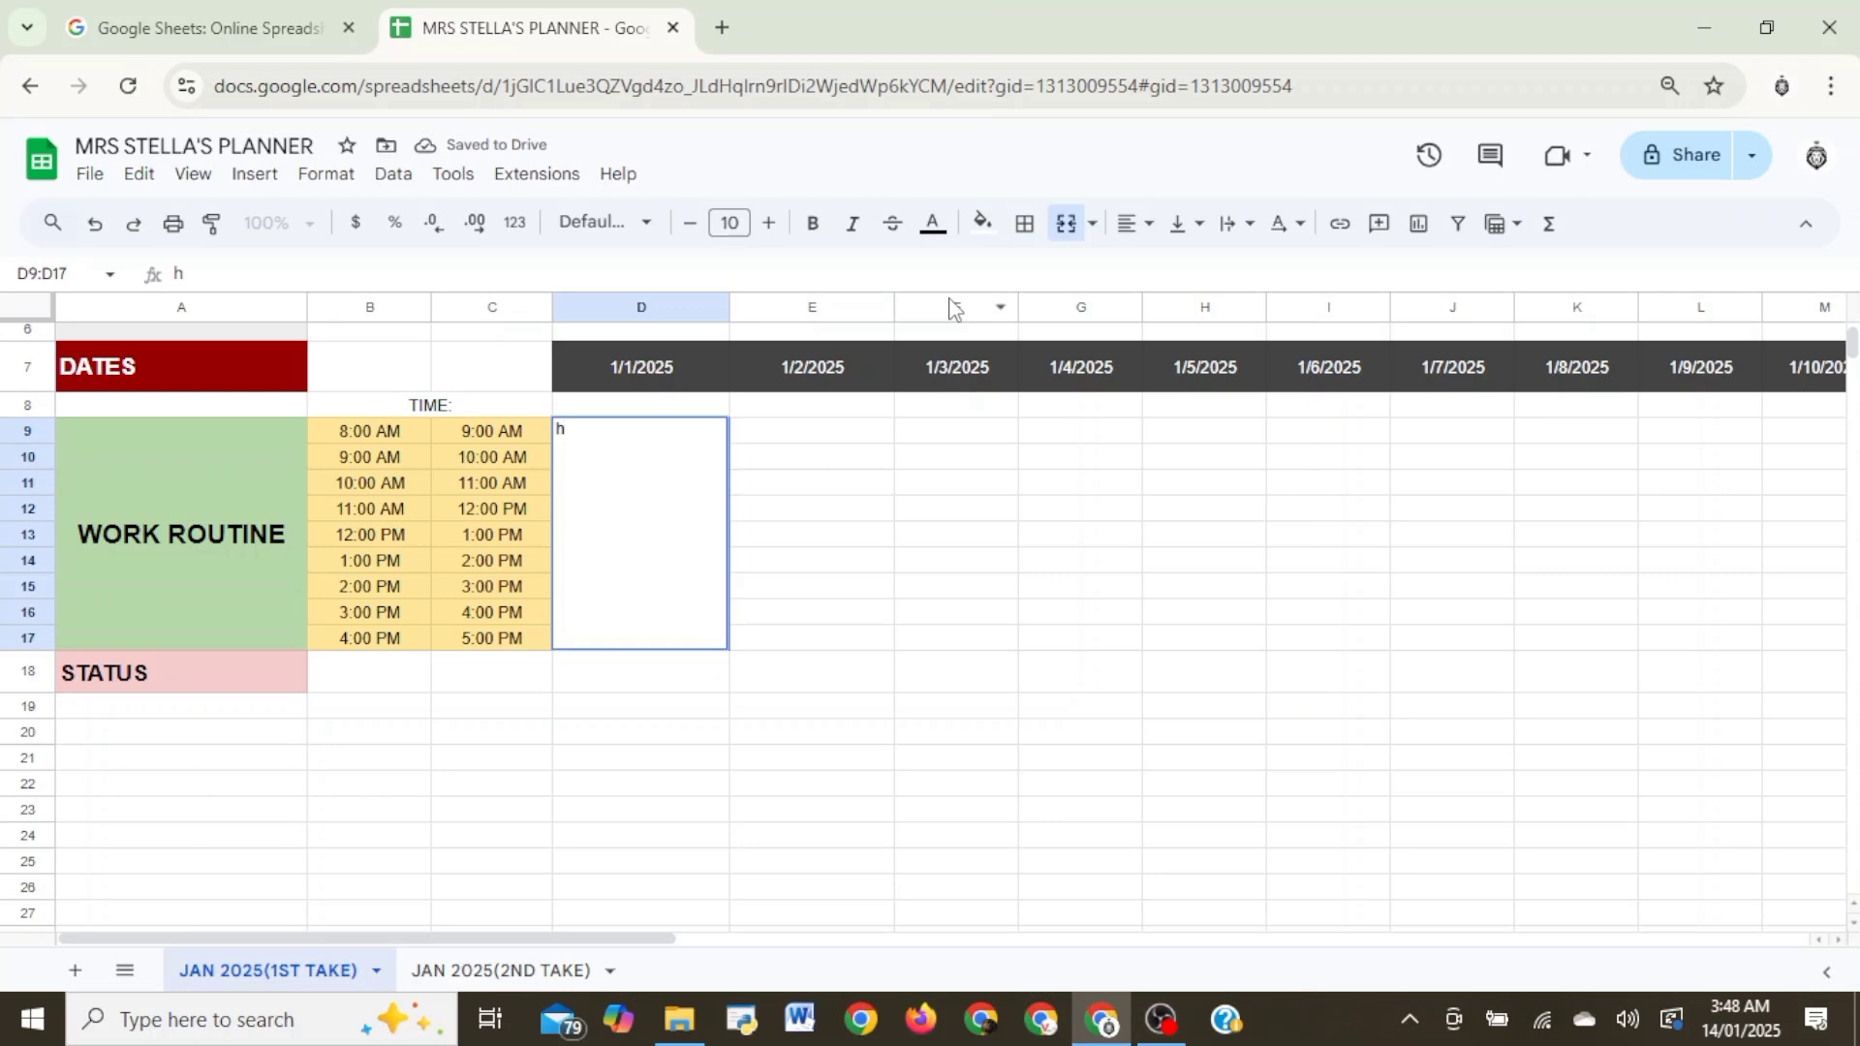
pyautogui.press('BackSpace')
pyautogui.write("HOLIDAY - New year's Day")
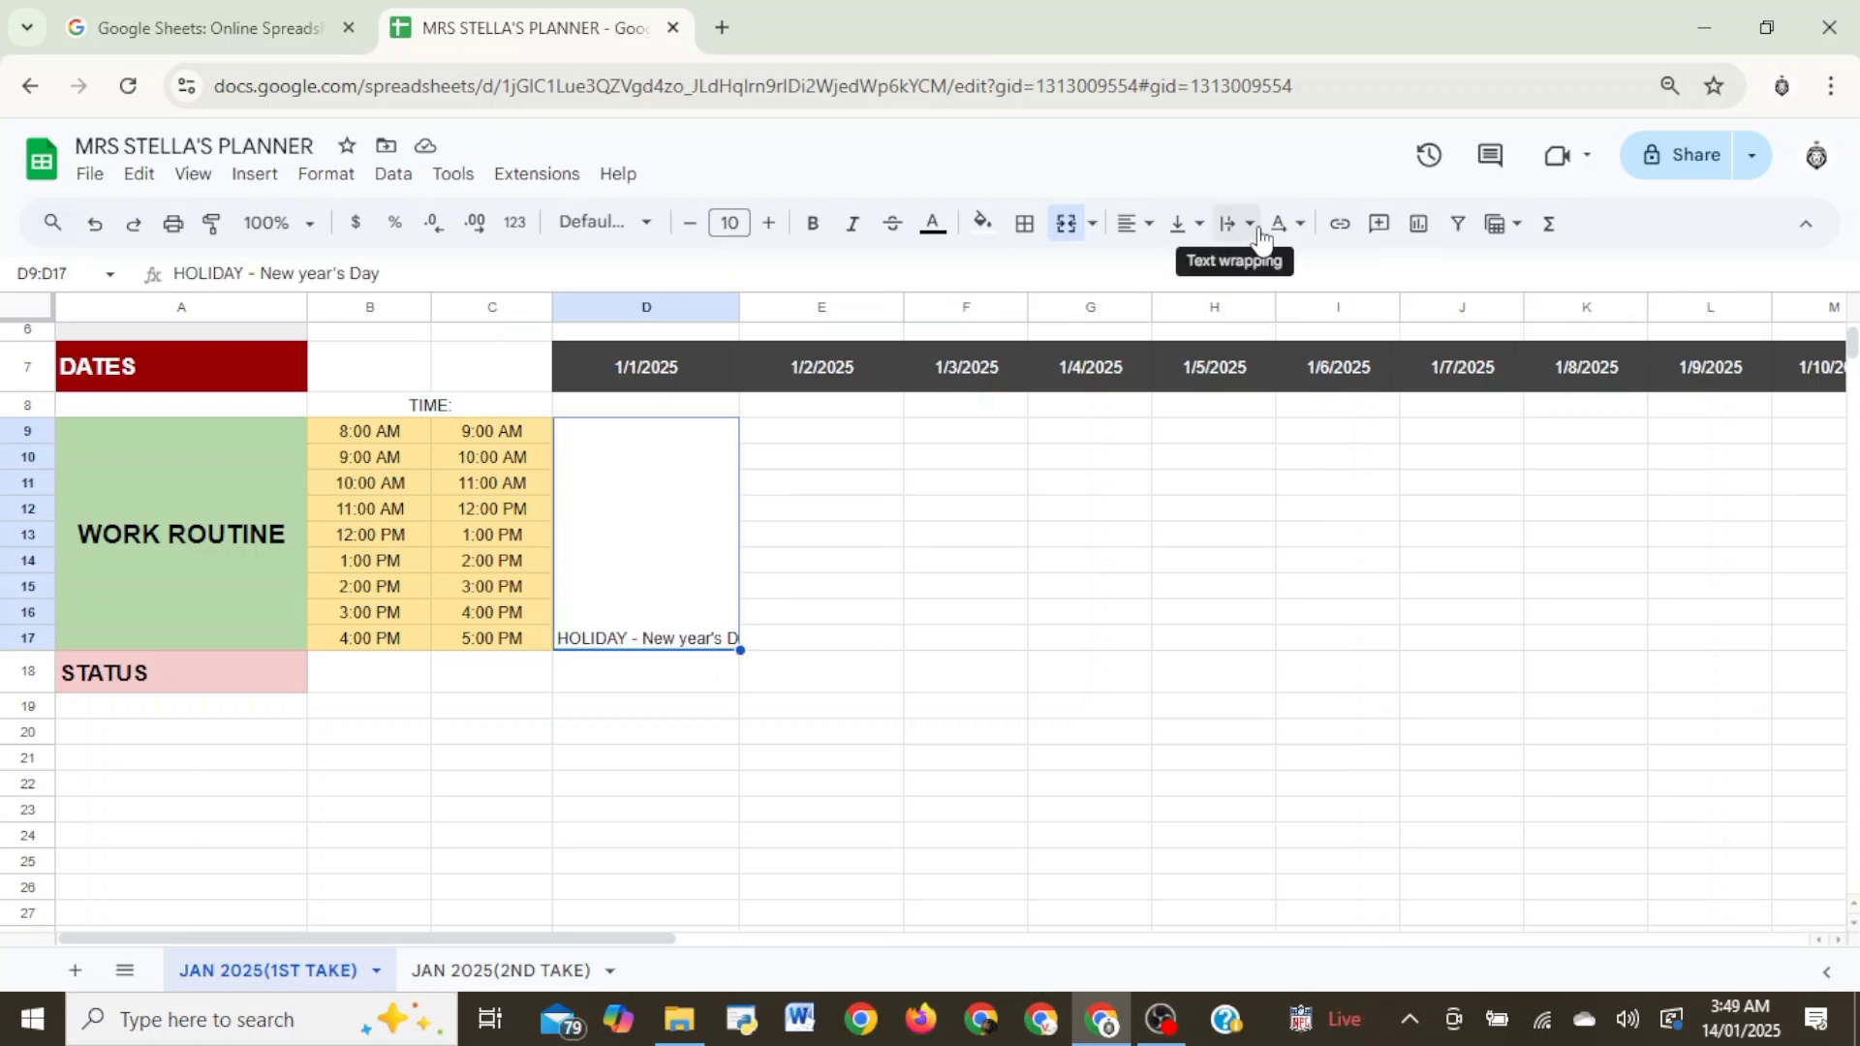
# - Rotate the New Year's Day holiday text so it tilts diagonally downward in merged cell D9:D17
pyautogui.click(1257, 231)
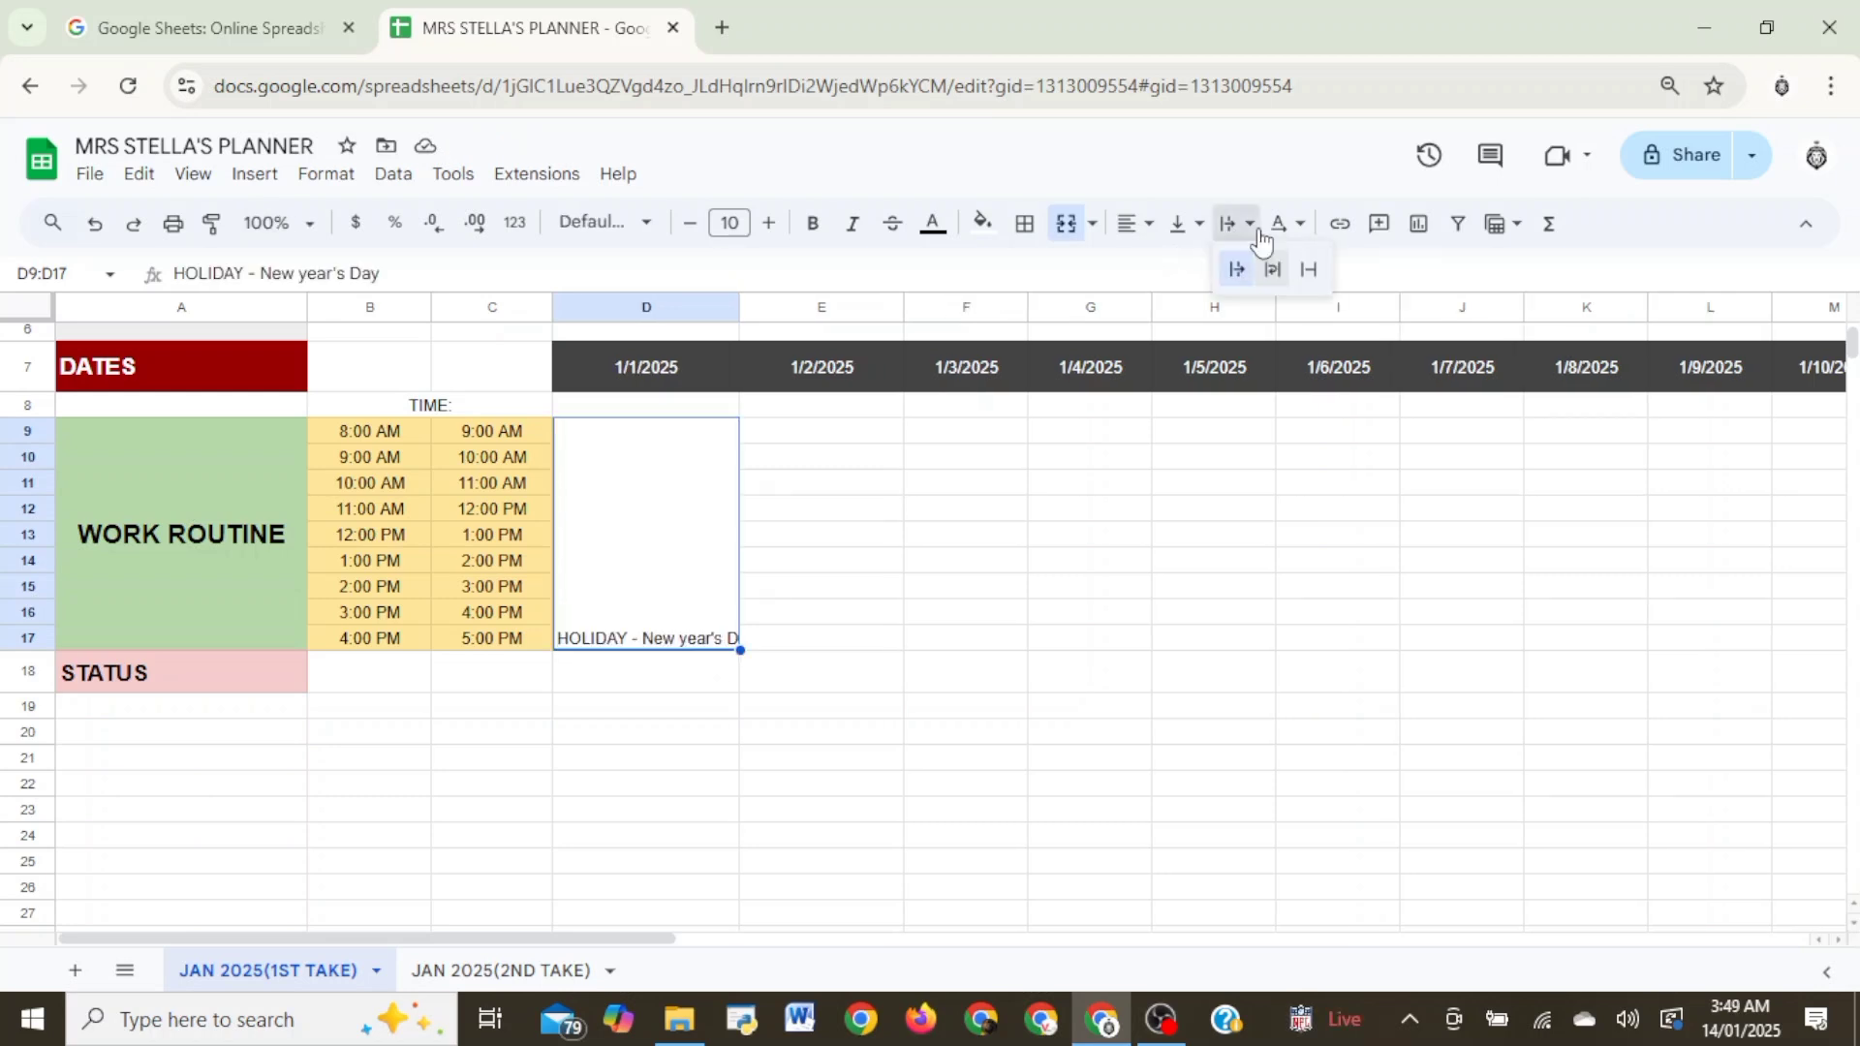
pyautogui.click(1287, 227)
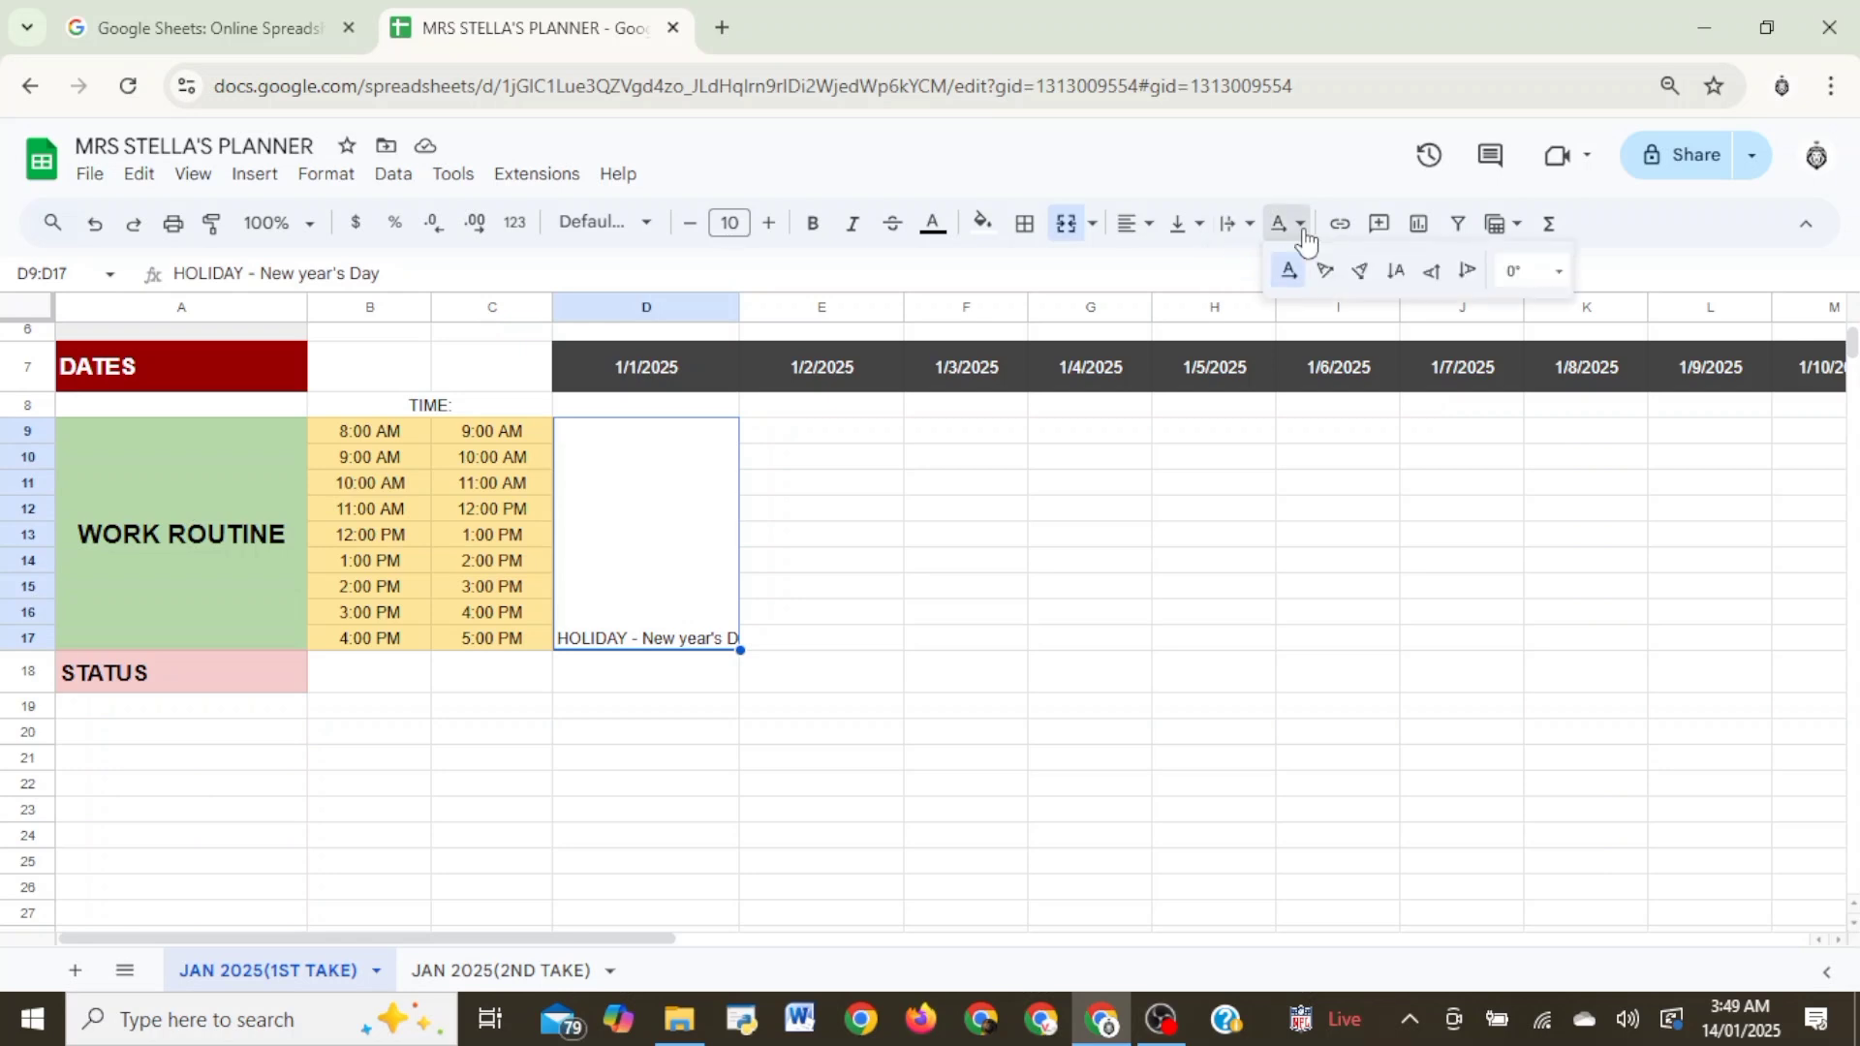
pyautogui.click(1357, 281)
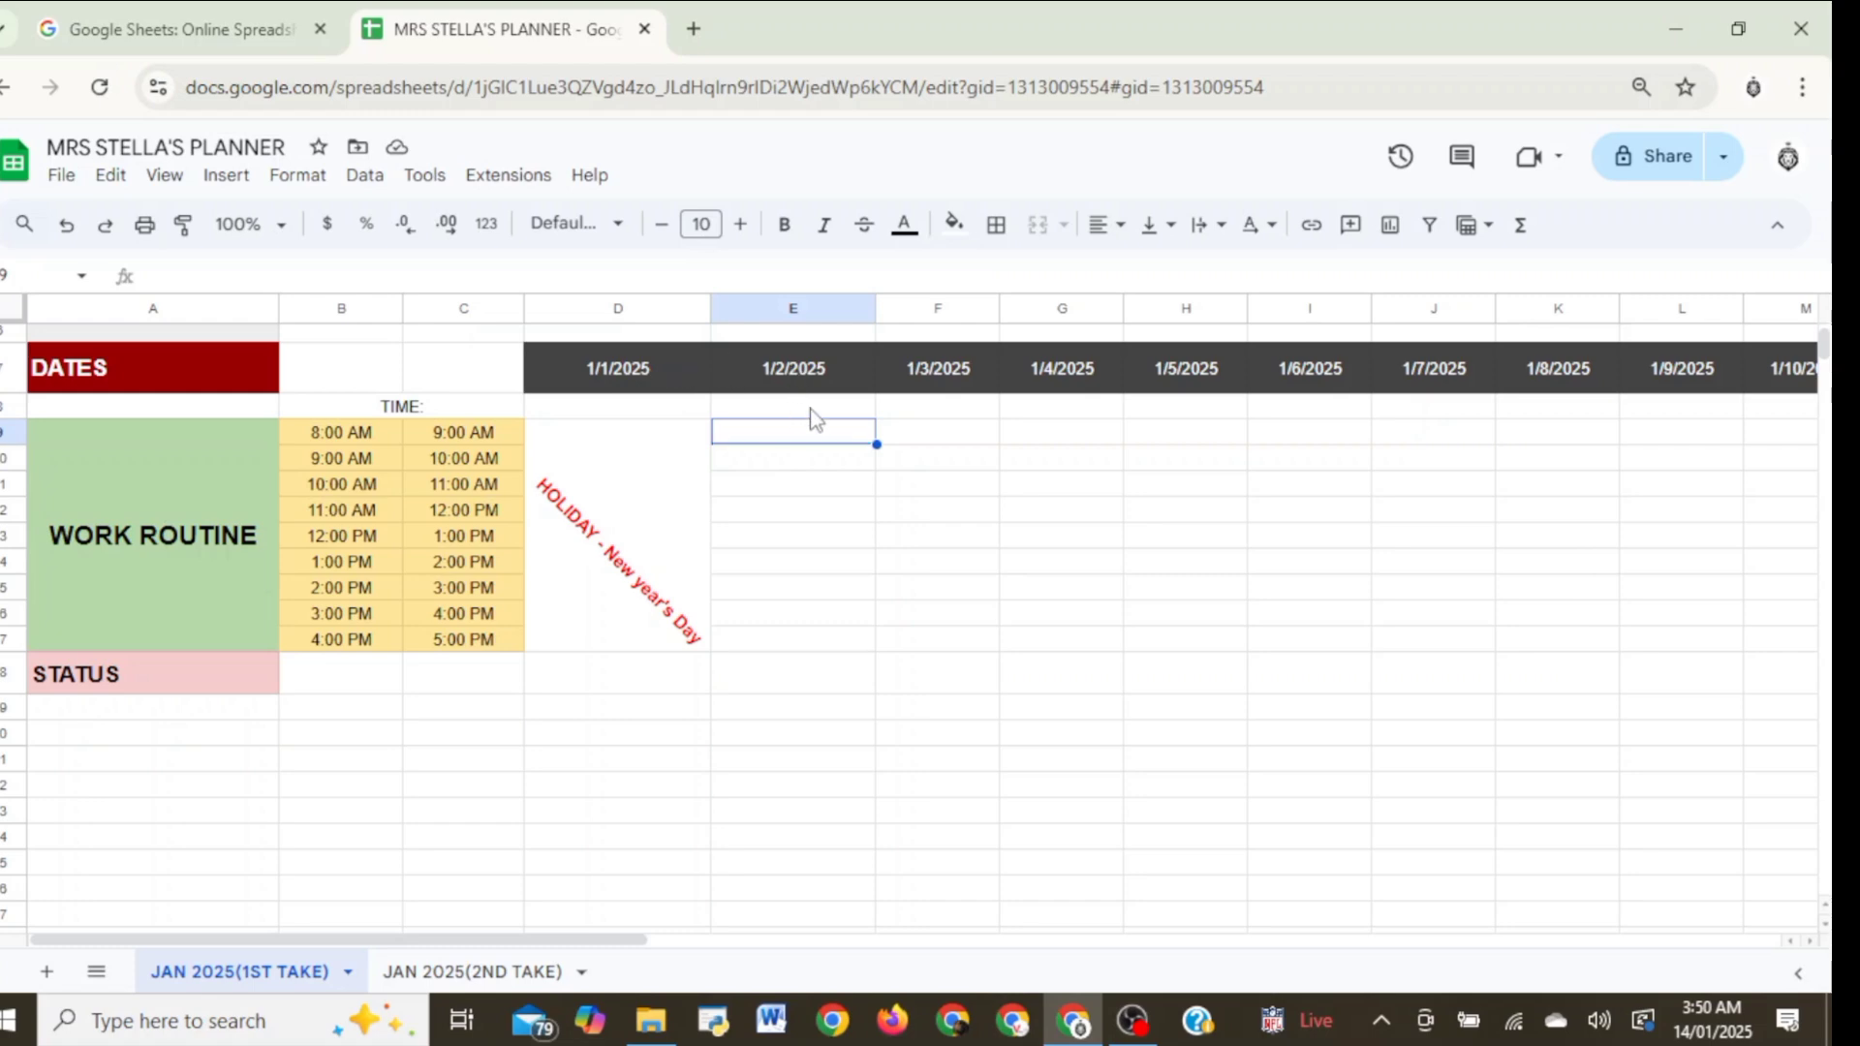
# - Enter the task Coffee, Daily Catch-up in E9, the 8:00 AM slot for 1/2/2025
pyautogui.write('C')
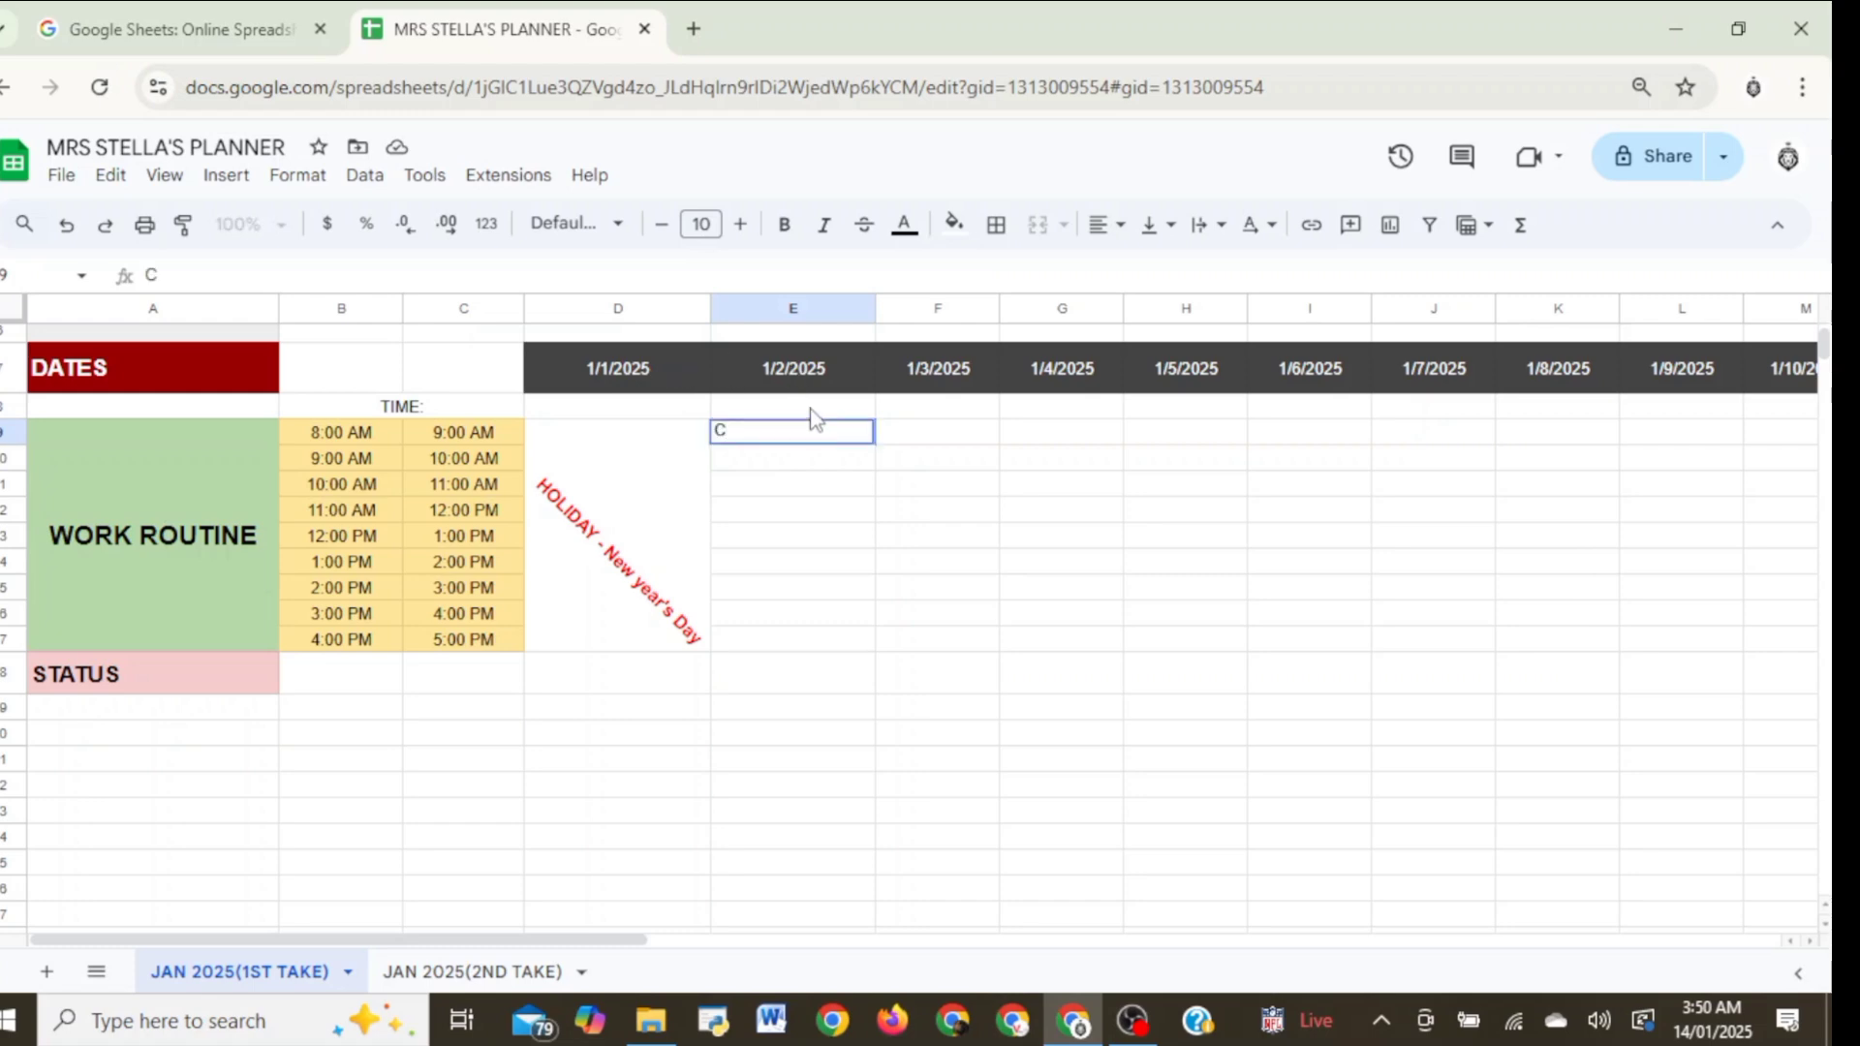
pyautogui.write('offee, Daily Catch-up')
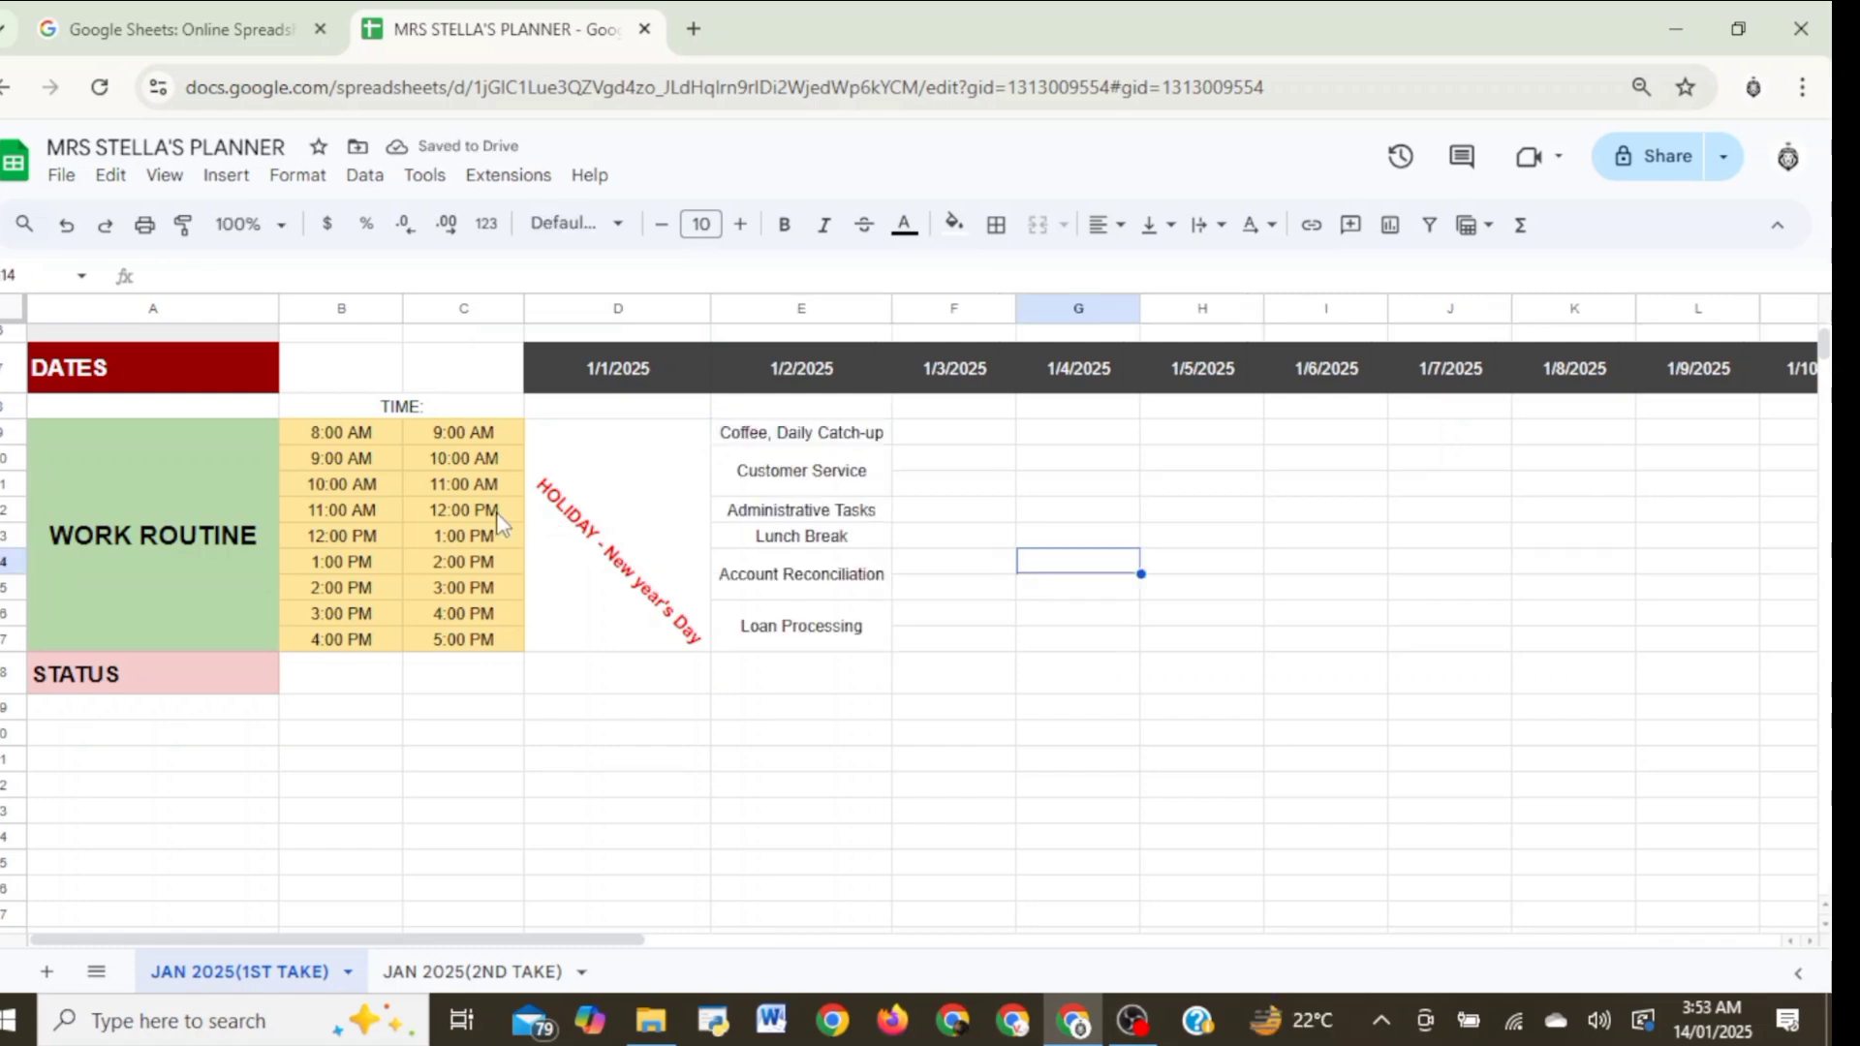
pyautogui.click(941, 436)
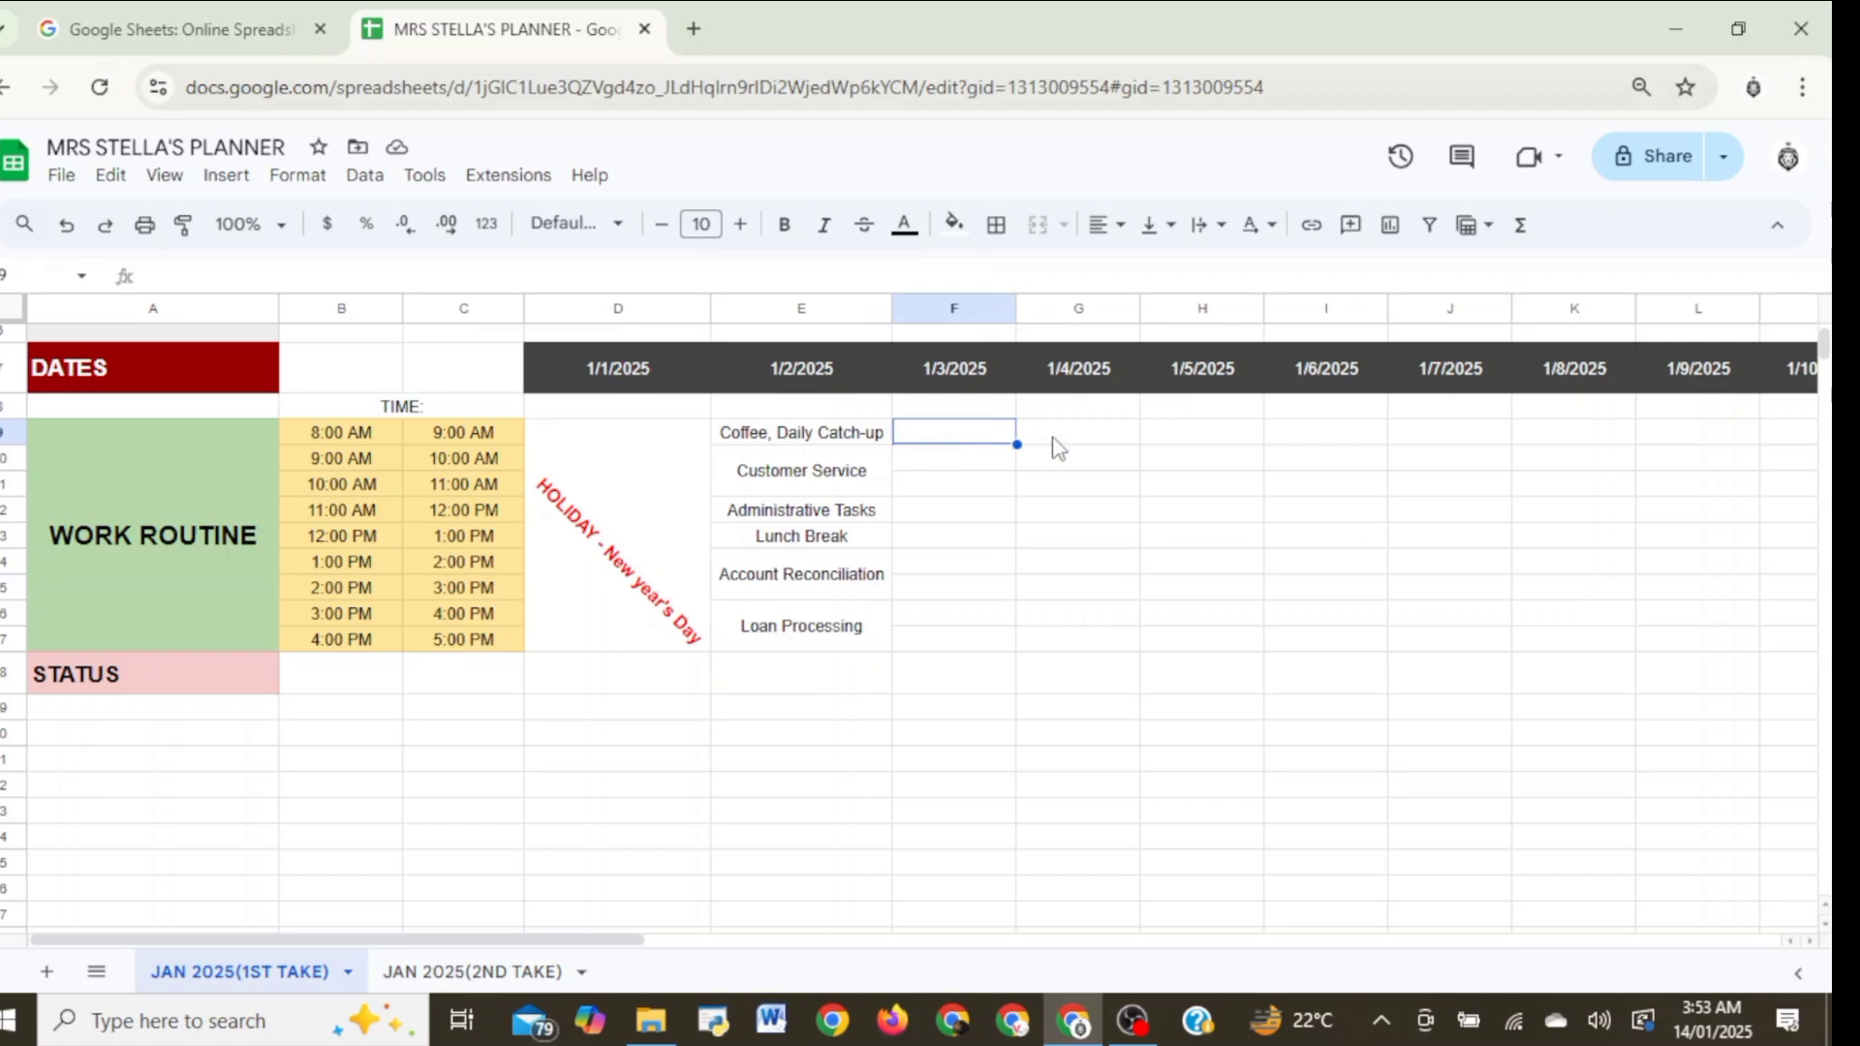
pyautogui.press('Right')
pyautogui.press('Right')
pyautogui.press('Right')
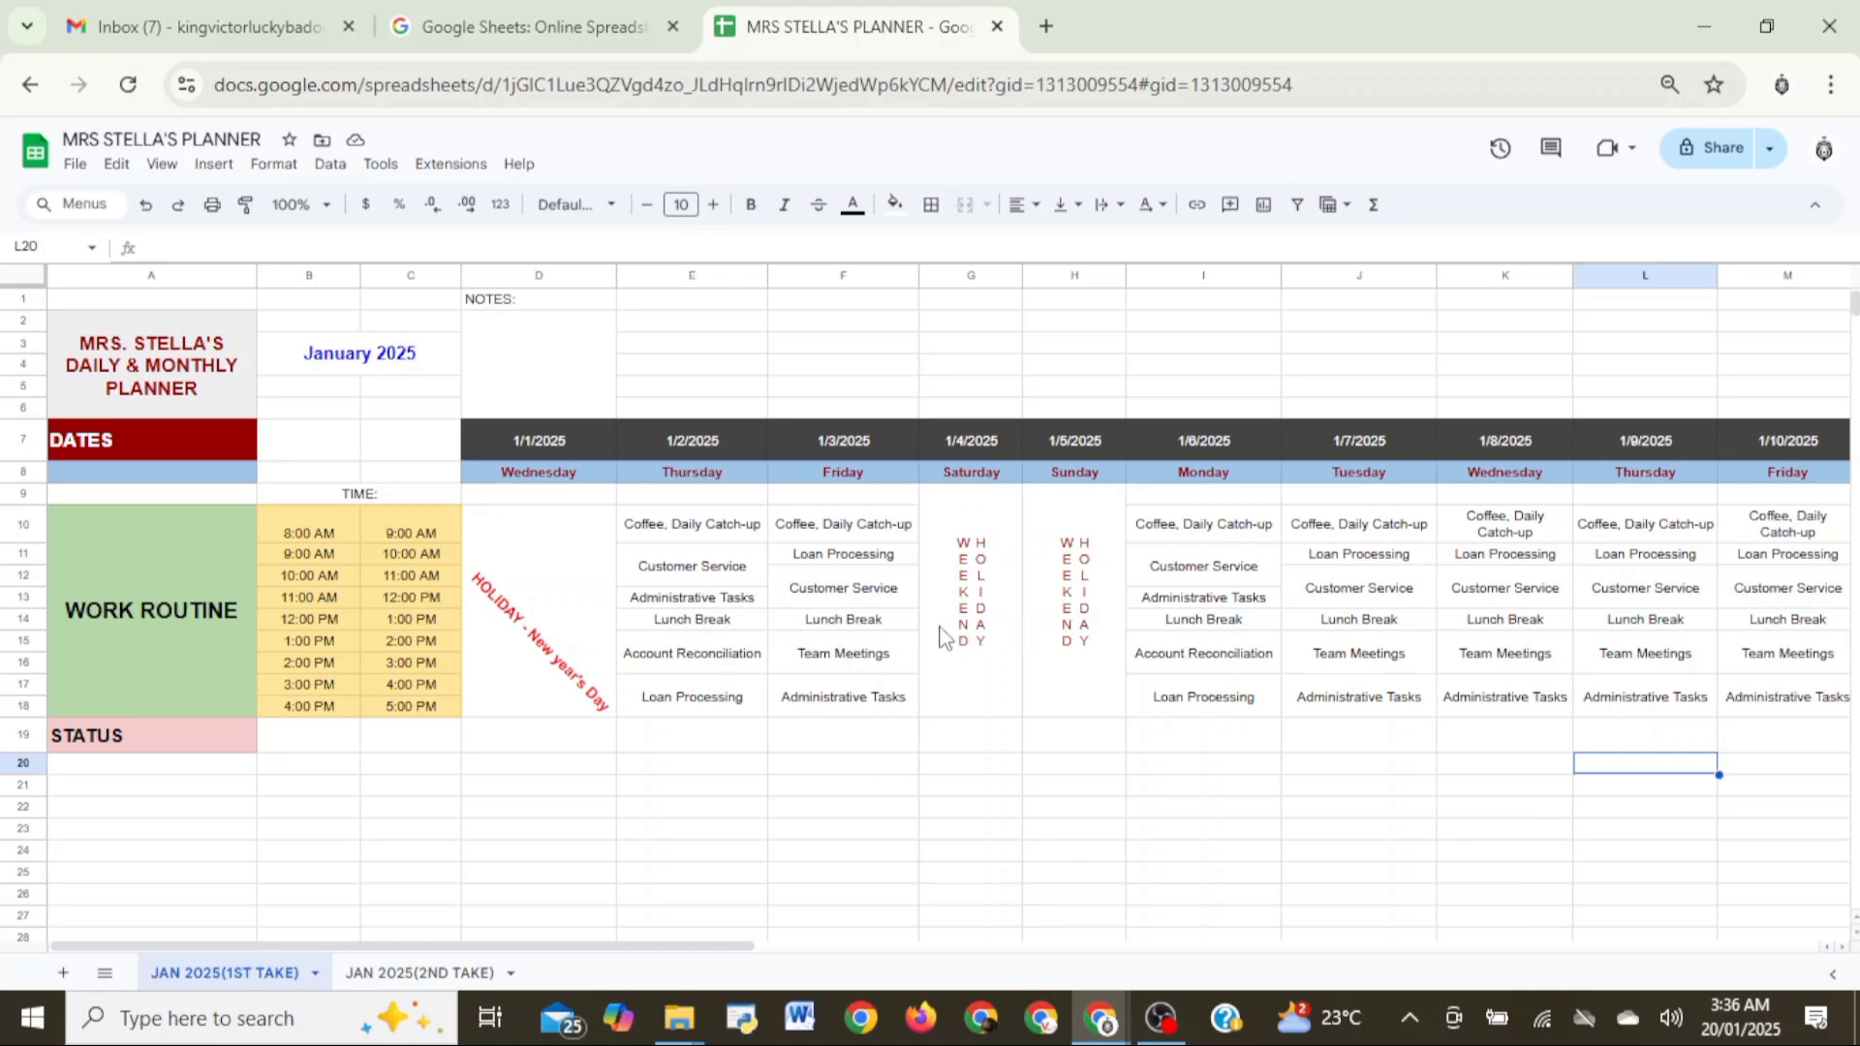
# - Add a dropdown data validation rule to E19, the status cell for 1/2/2025
pyautogui.click(132, 748)
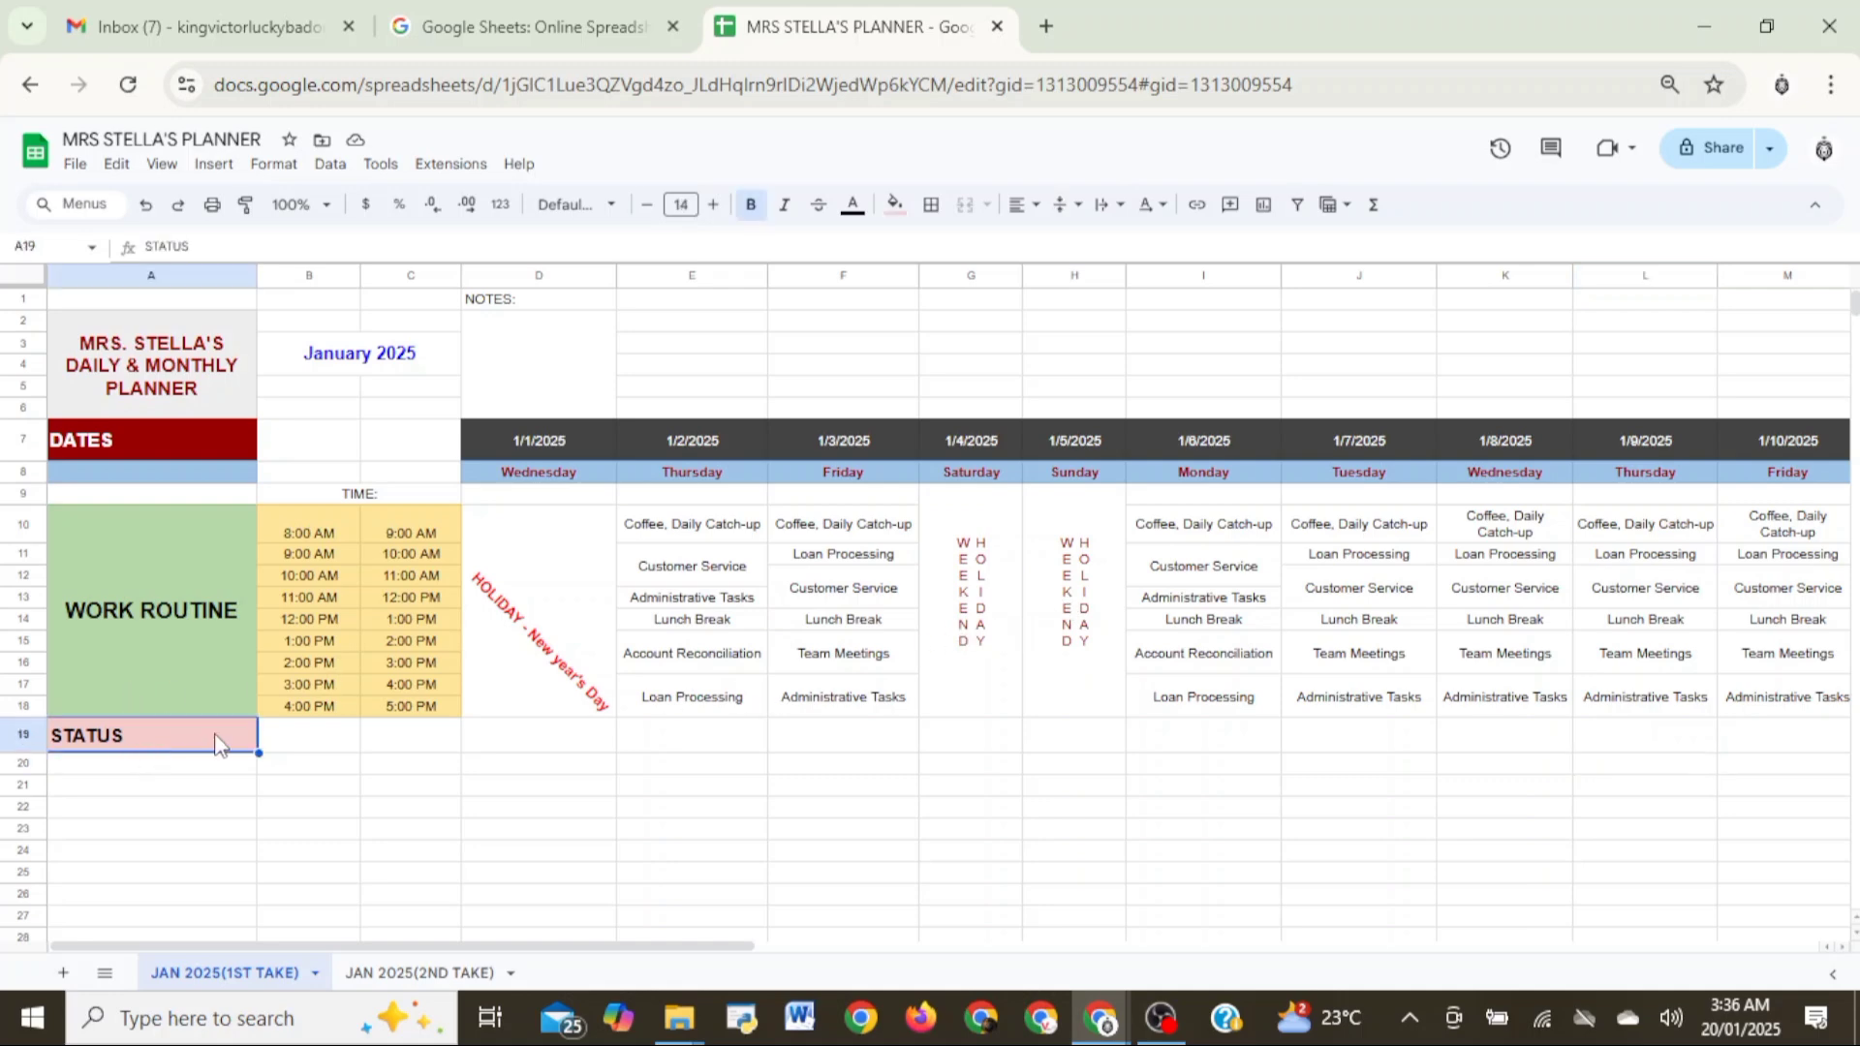
pyautogui.click(685, 747)
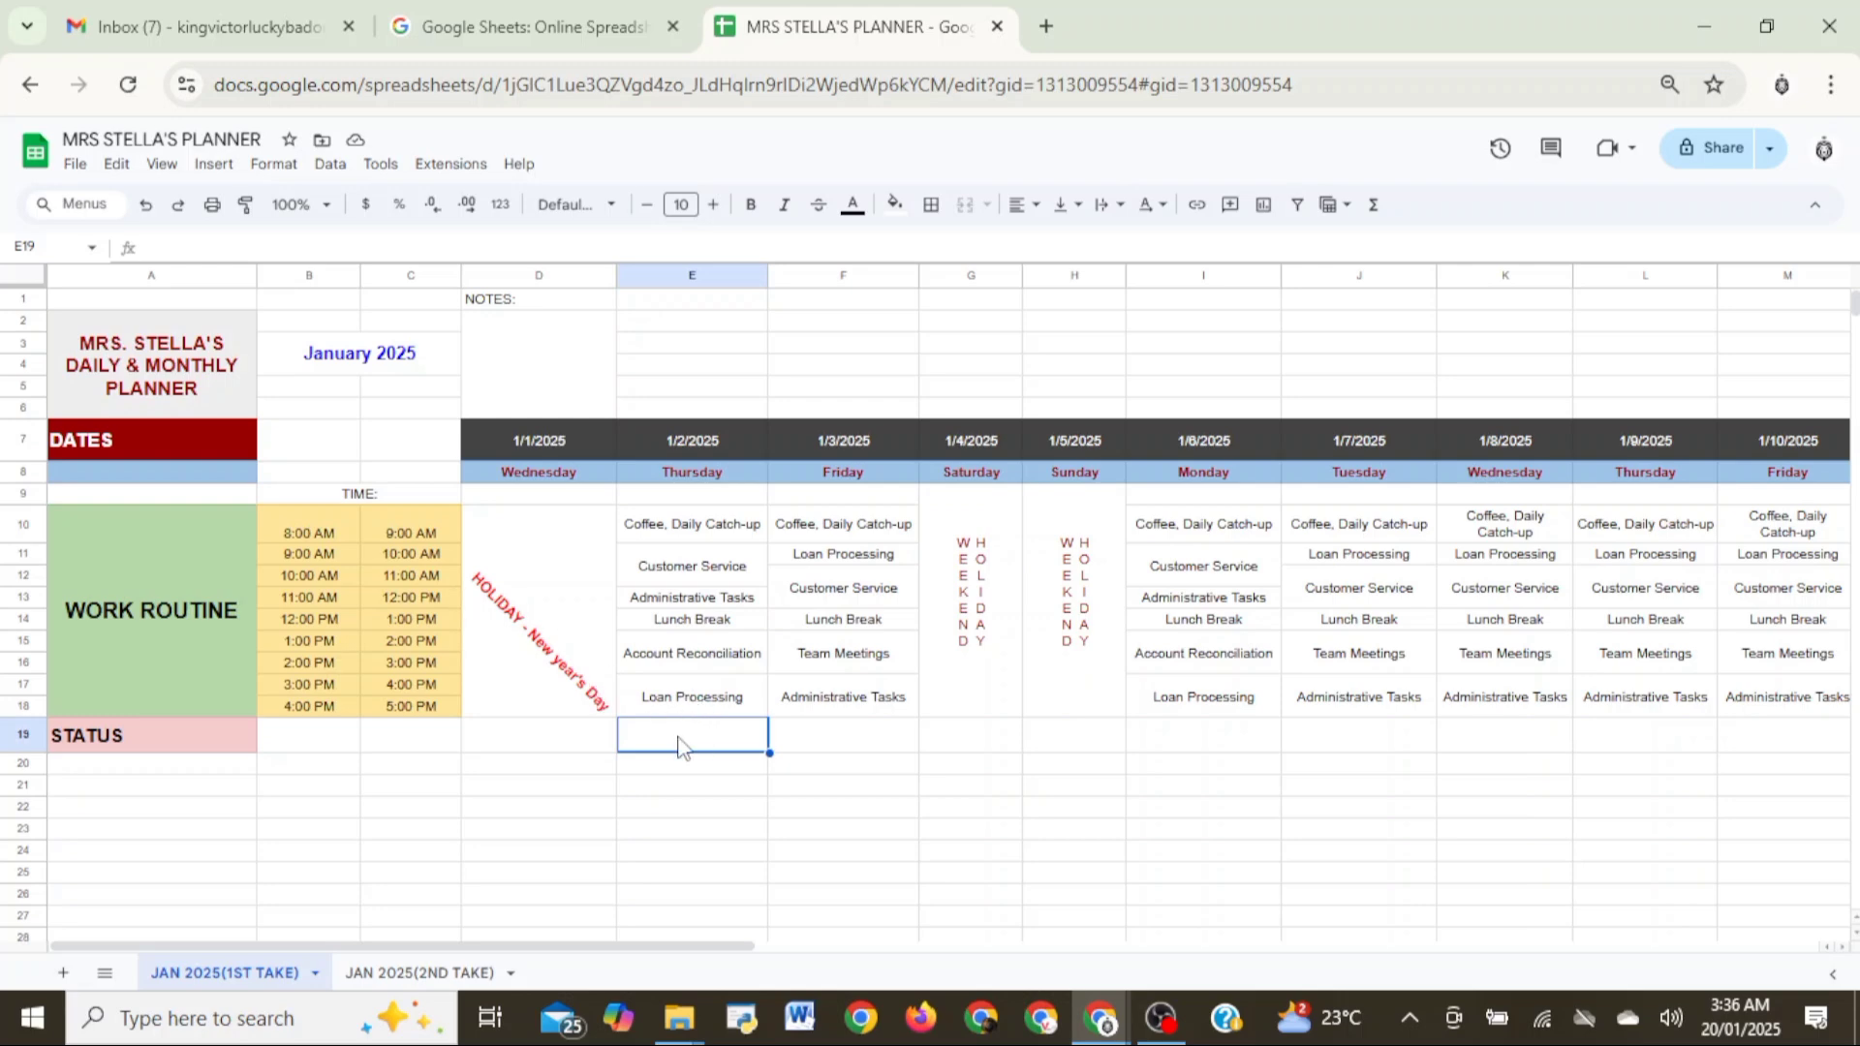
pyautogui.click(334, 165)
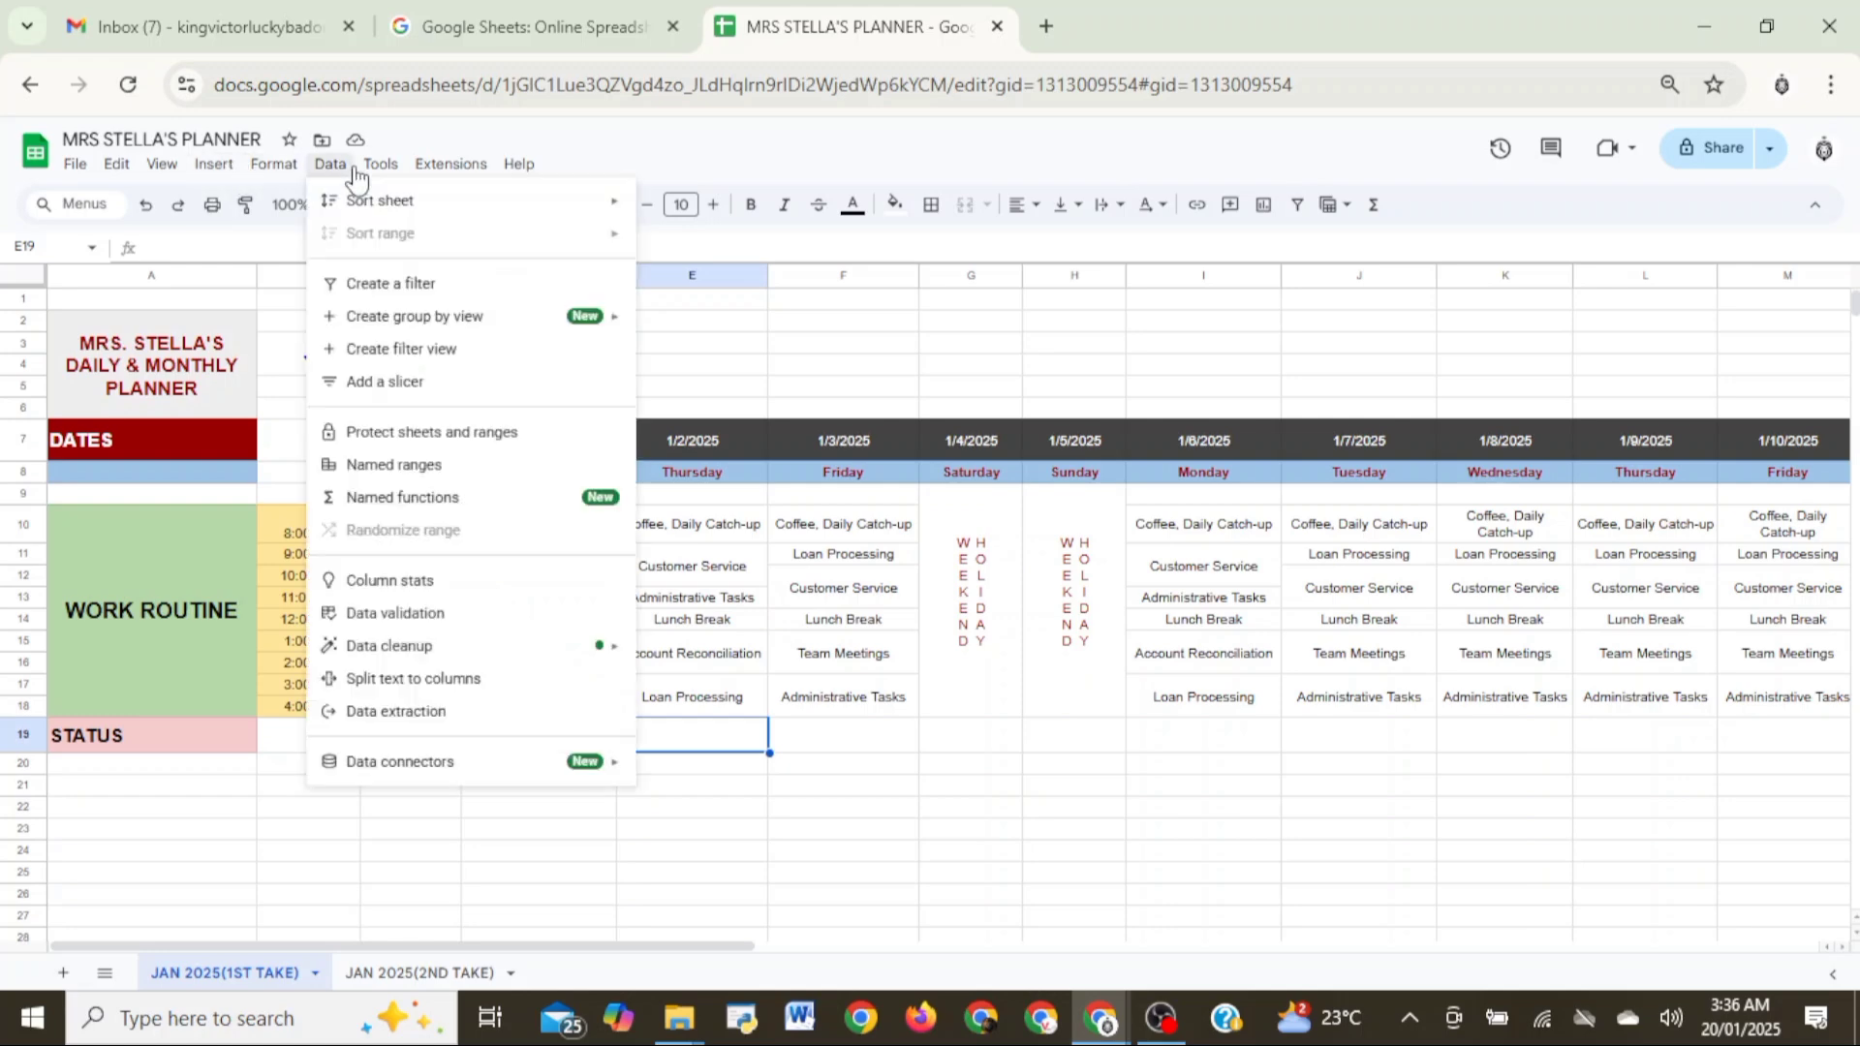
pyautogui.click(397, 614)
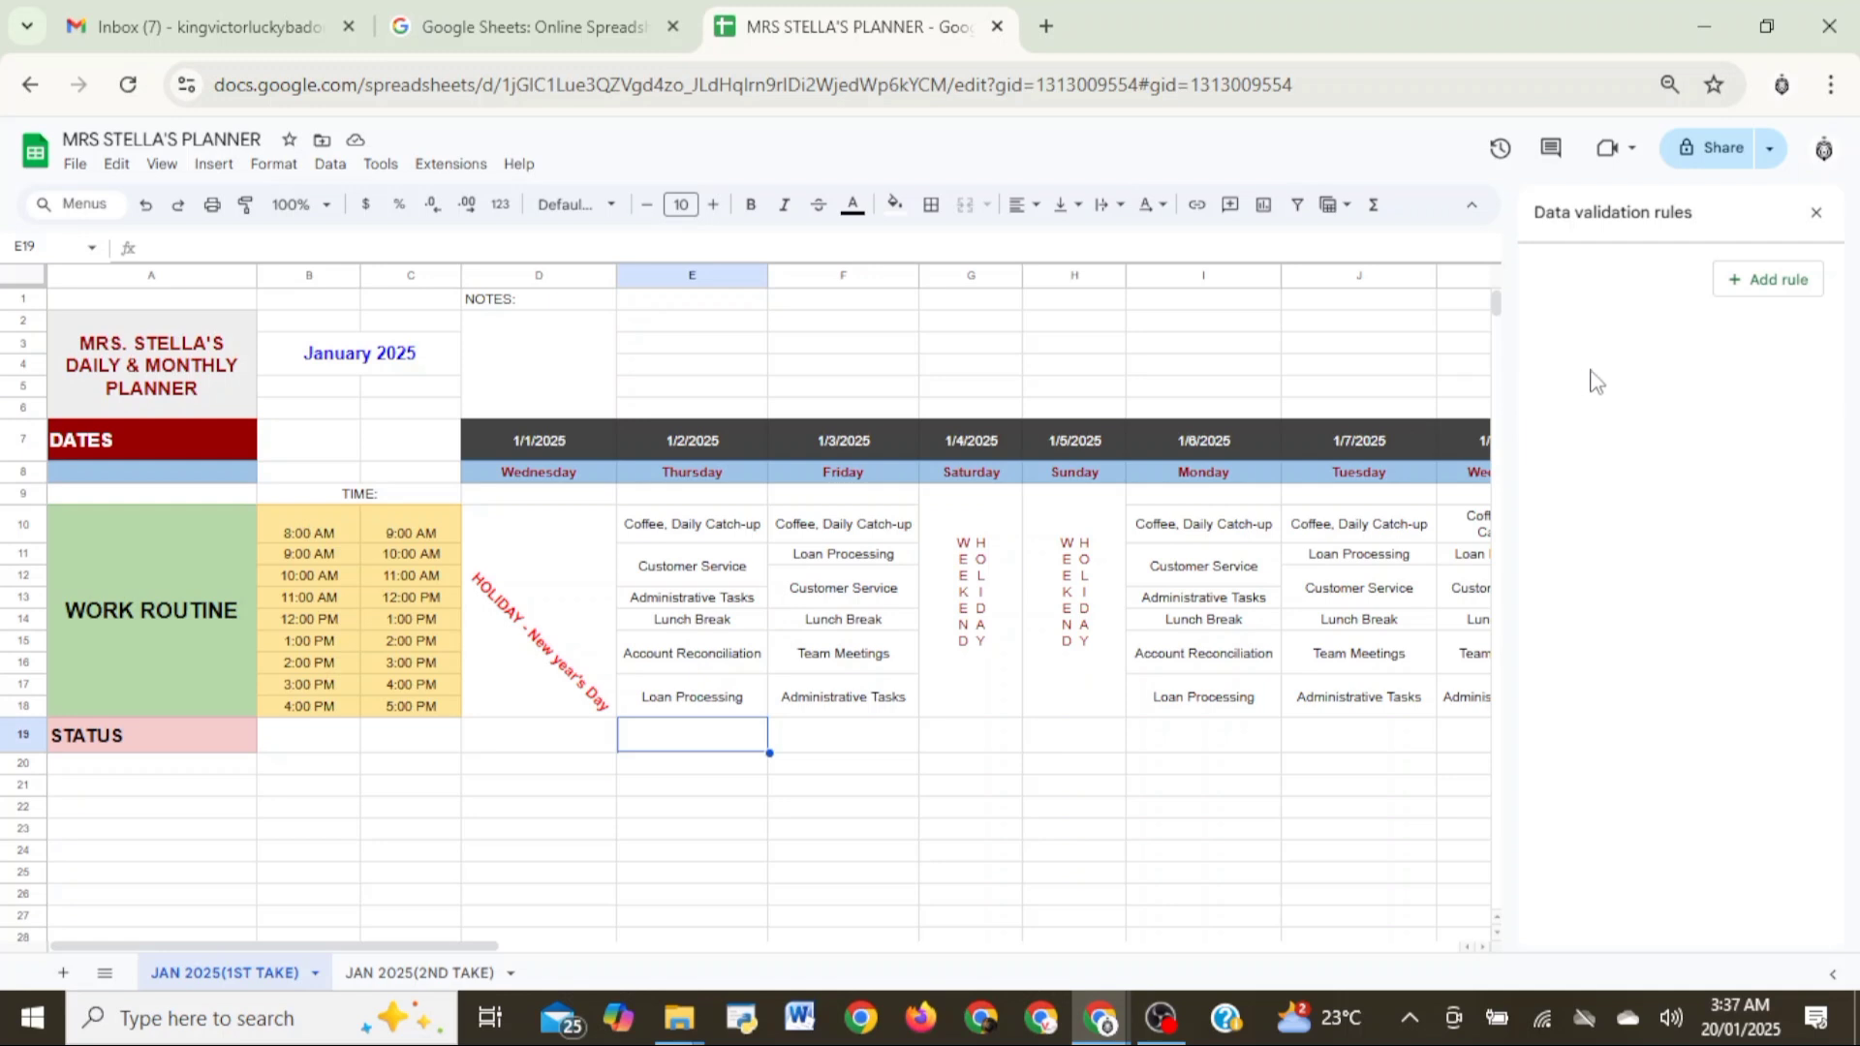
pyautogui.click(1795, 286)
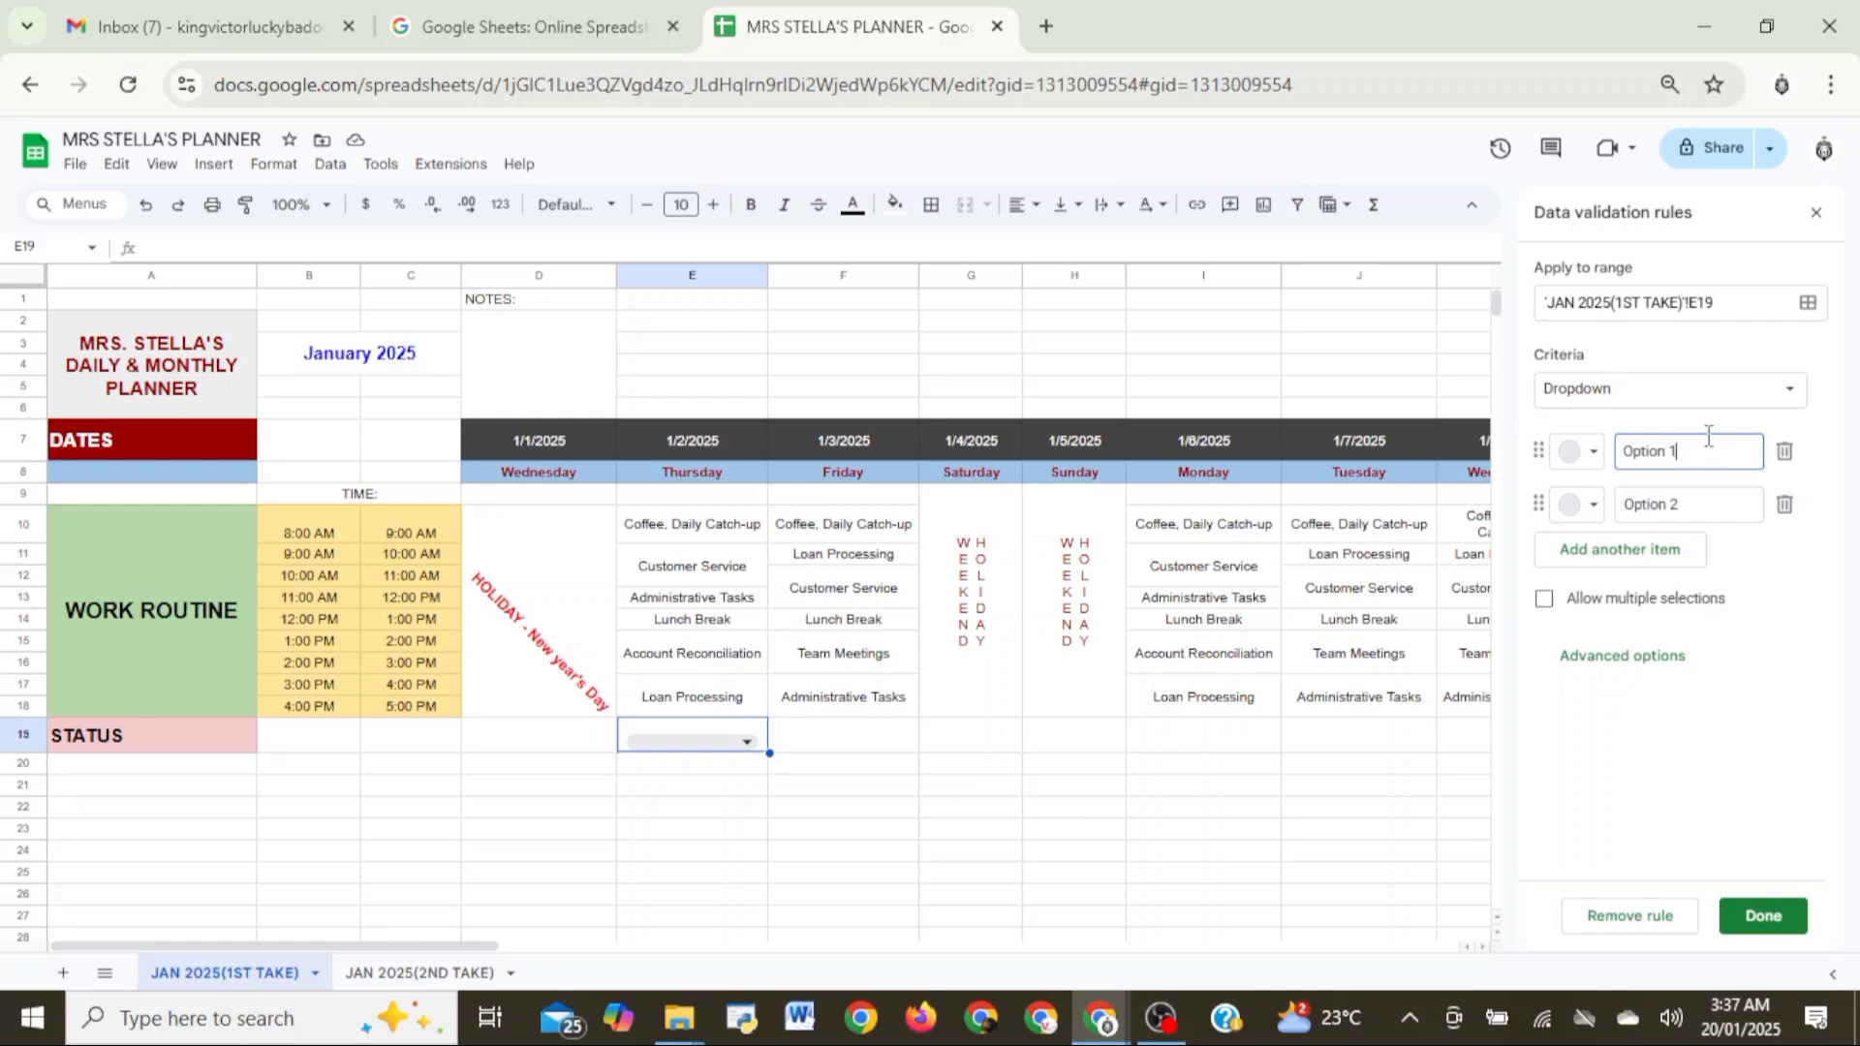
# - Define the E19 dropdown's options as PENDING, DONE and an added third item, ABSENT
pyautogui.press('BackSpace')
pyautogui.press('BackSpace')
pyautogui.press('BackSpace')
pyautogui.write('P')
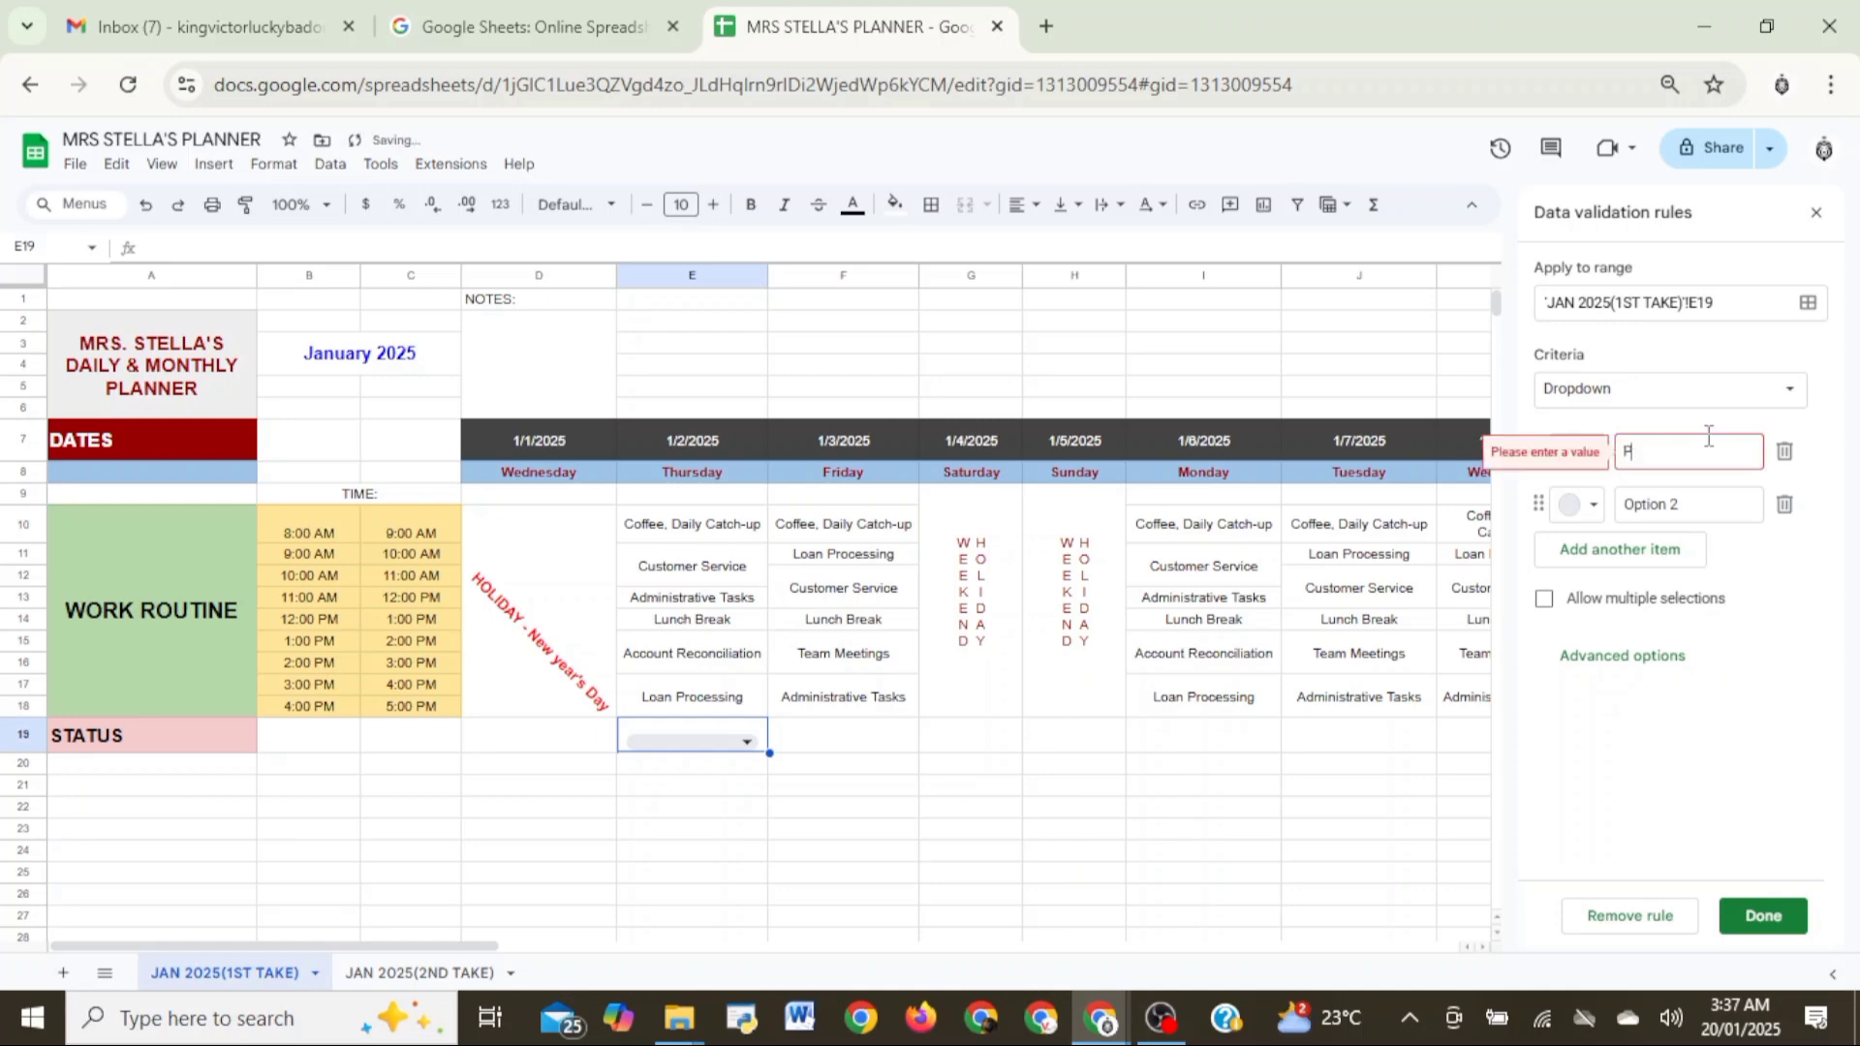
pyautogui.write('ENDING')
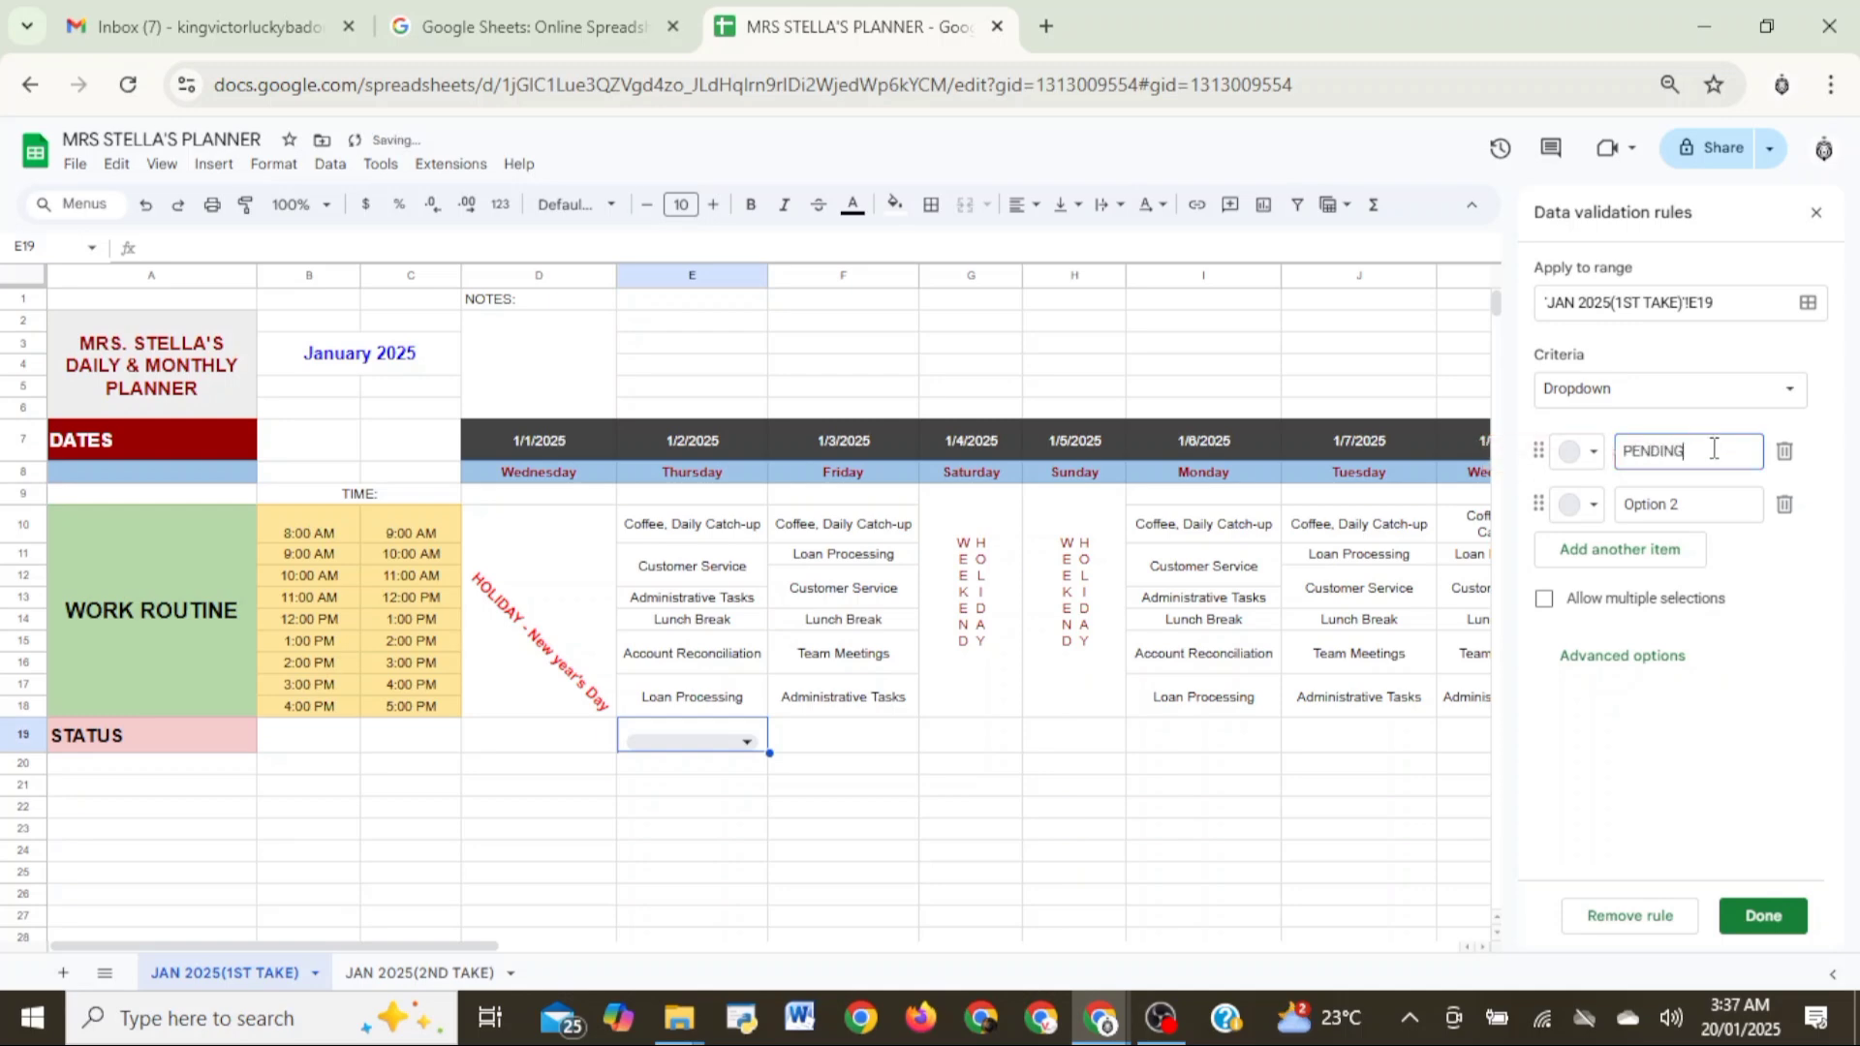
pyautogui.click(1710, 505)
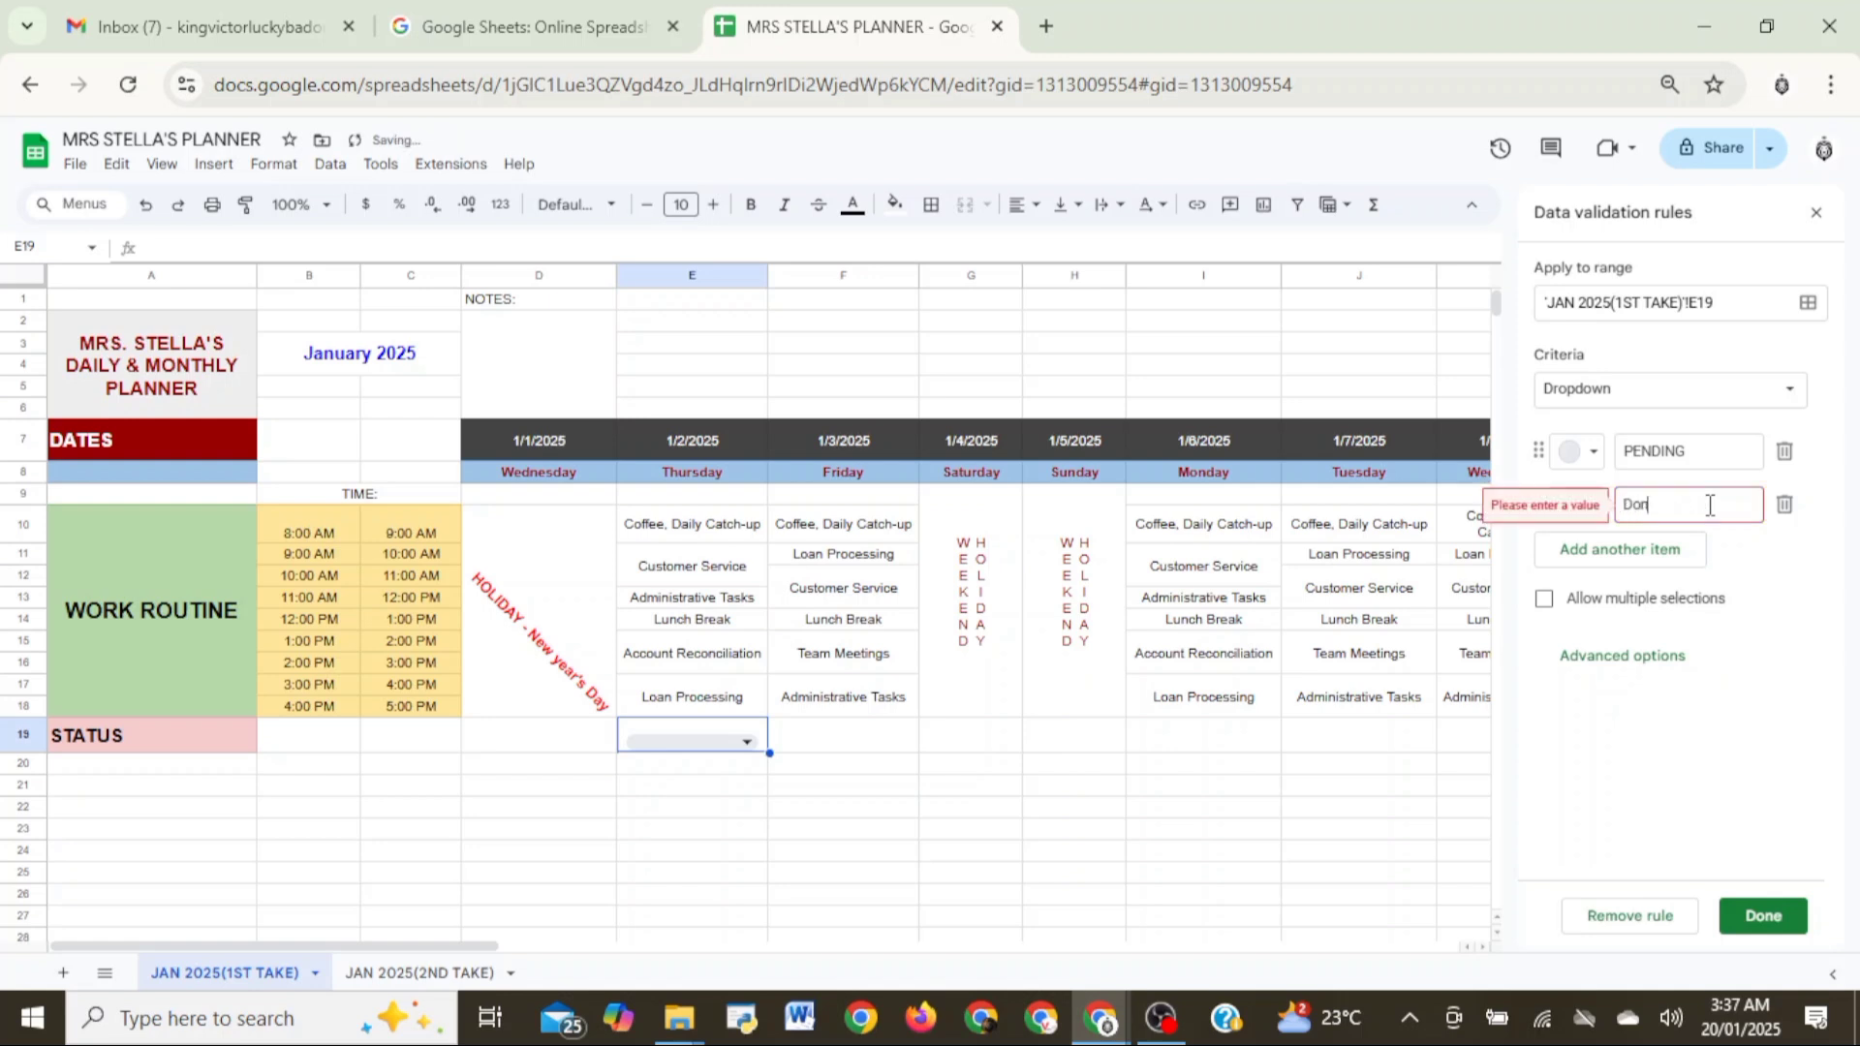
pyautogui.press('BackSpace')
pyautogui.press('BackSpace')
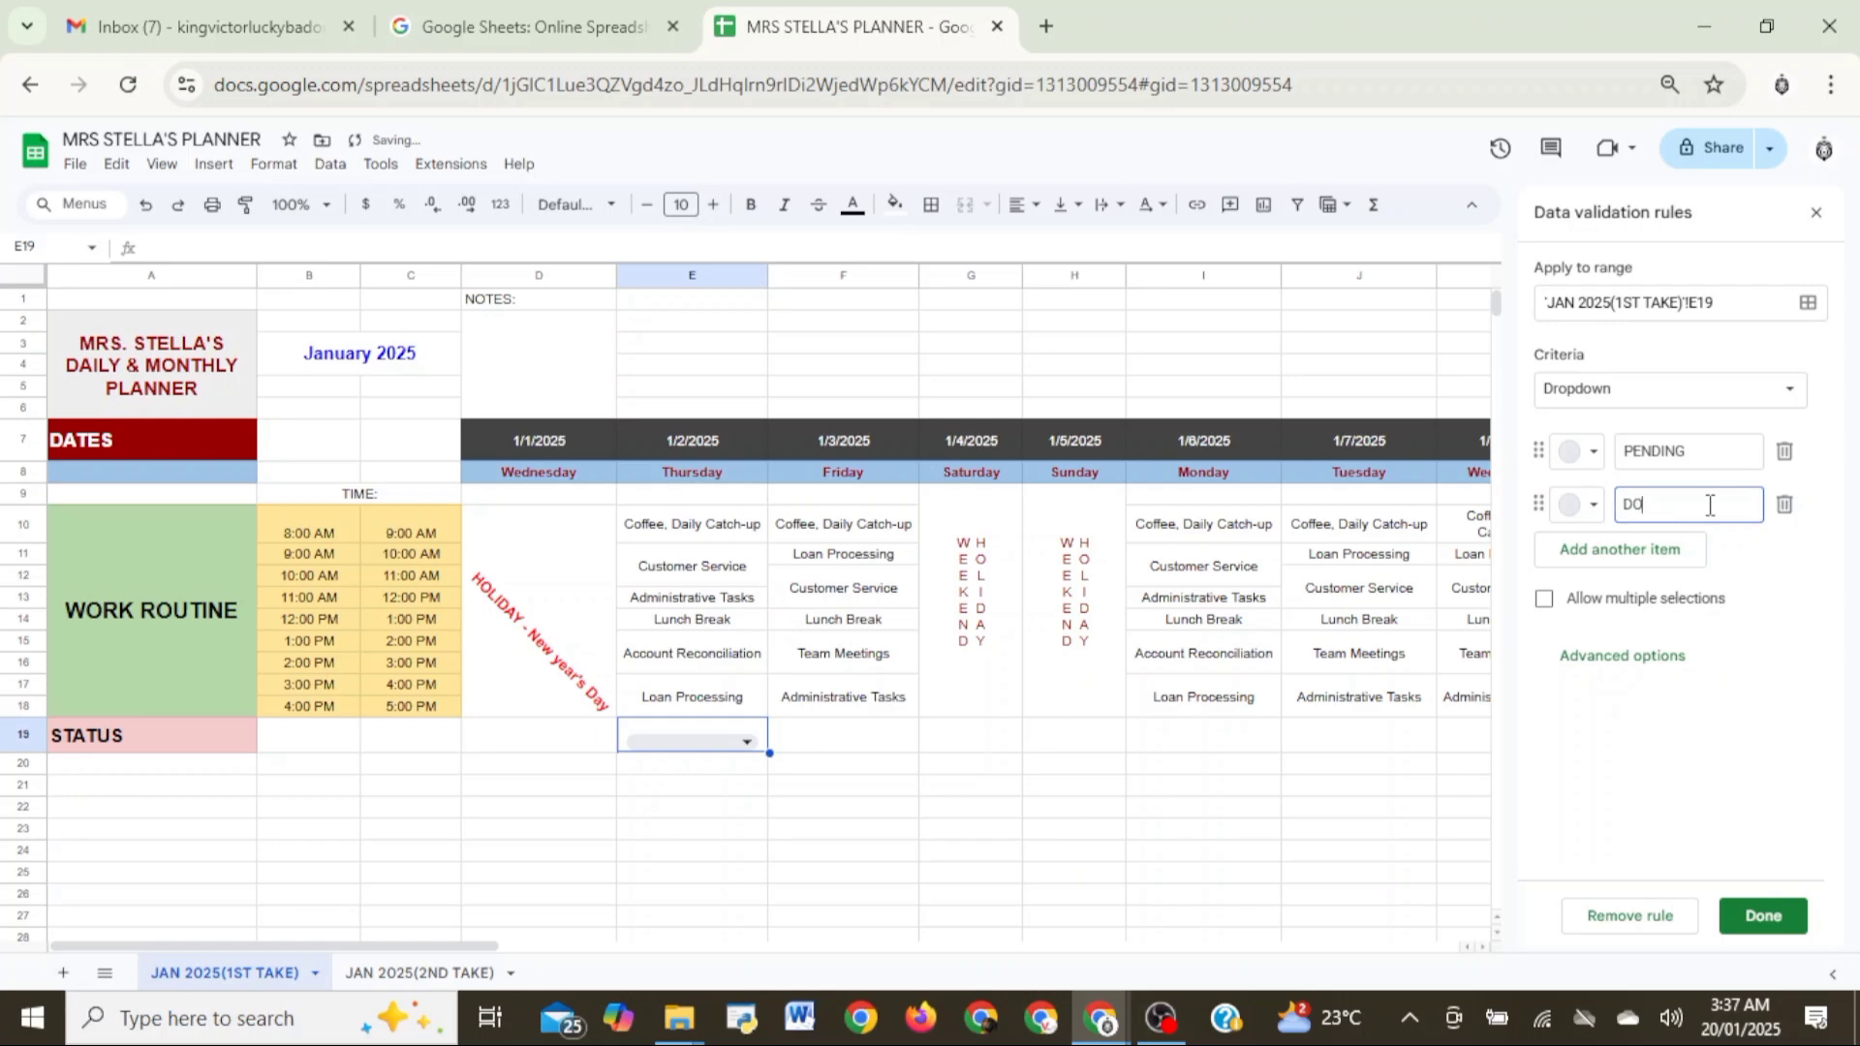
pyautogui.click(1686, 548)
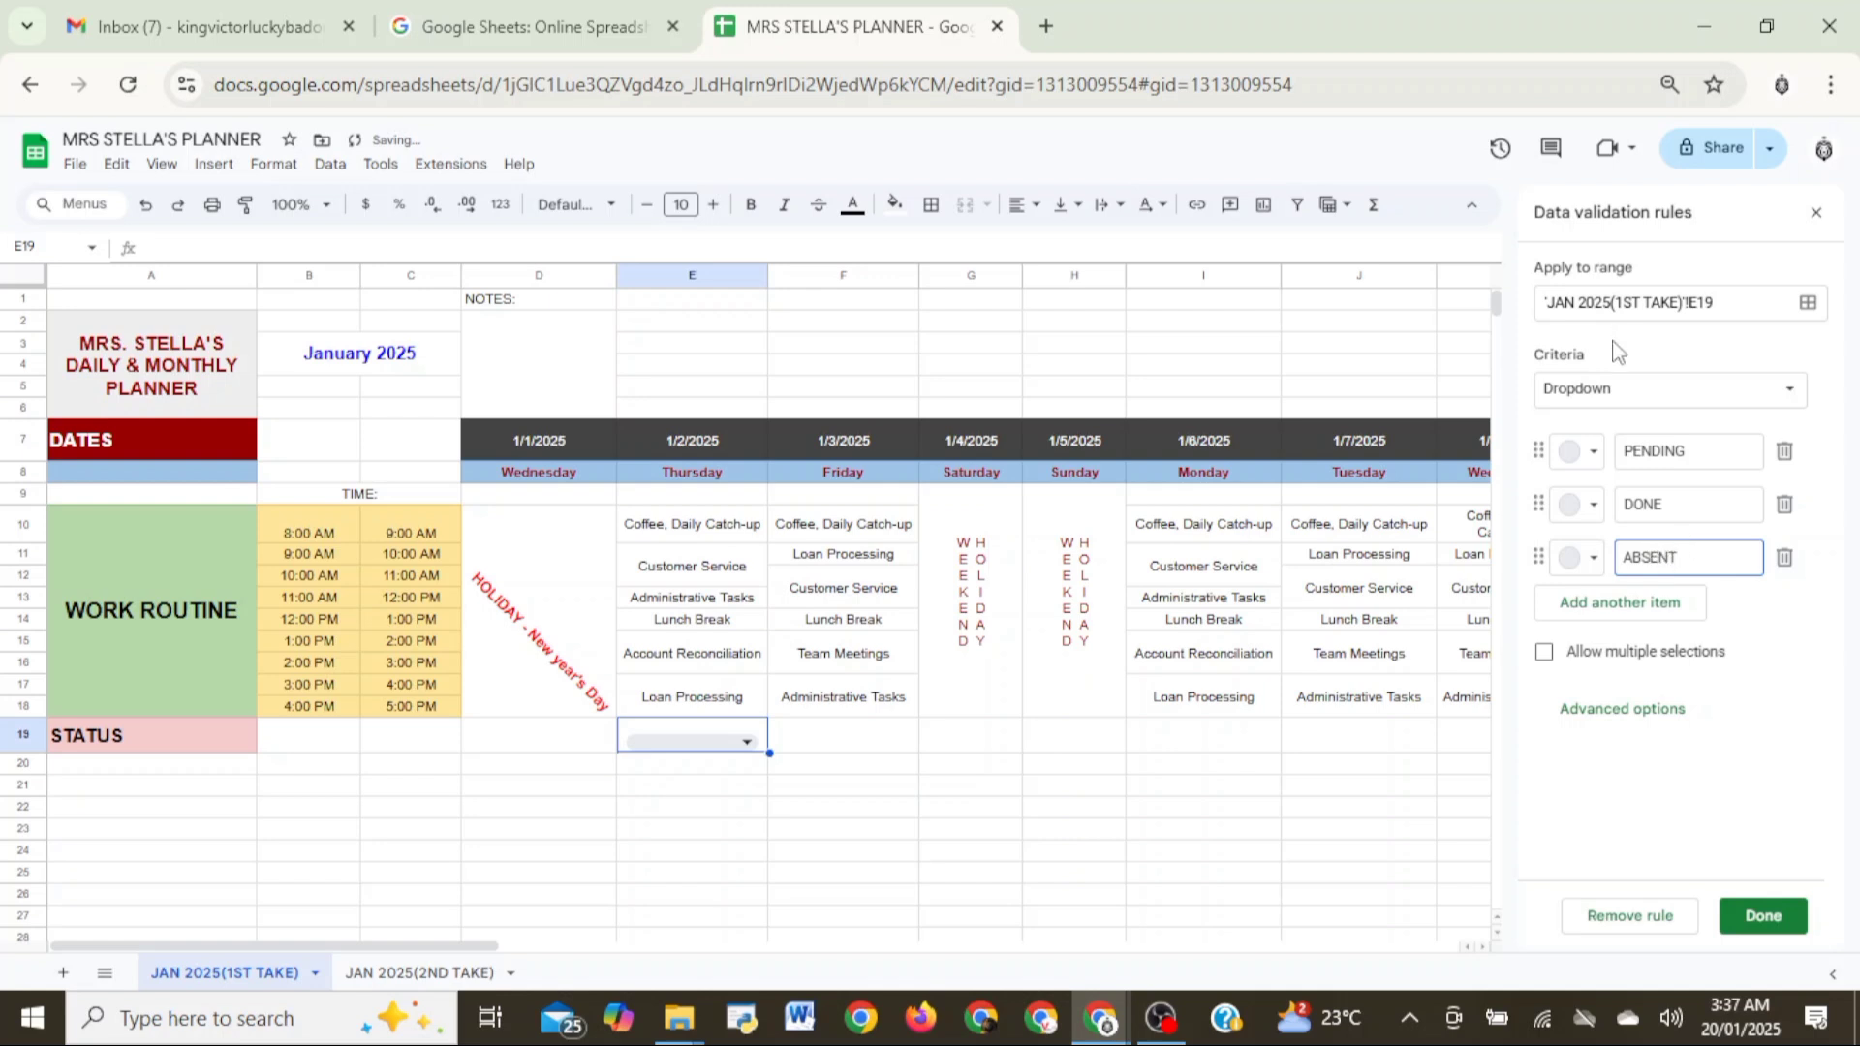
# - Color the E19 dropdown options PENDING dark blue, DONE dark green and ABSENT dark red, and save the rule
pyautogui.click(1579, 451)
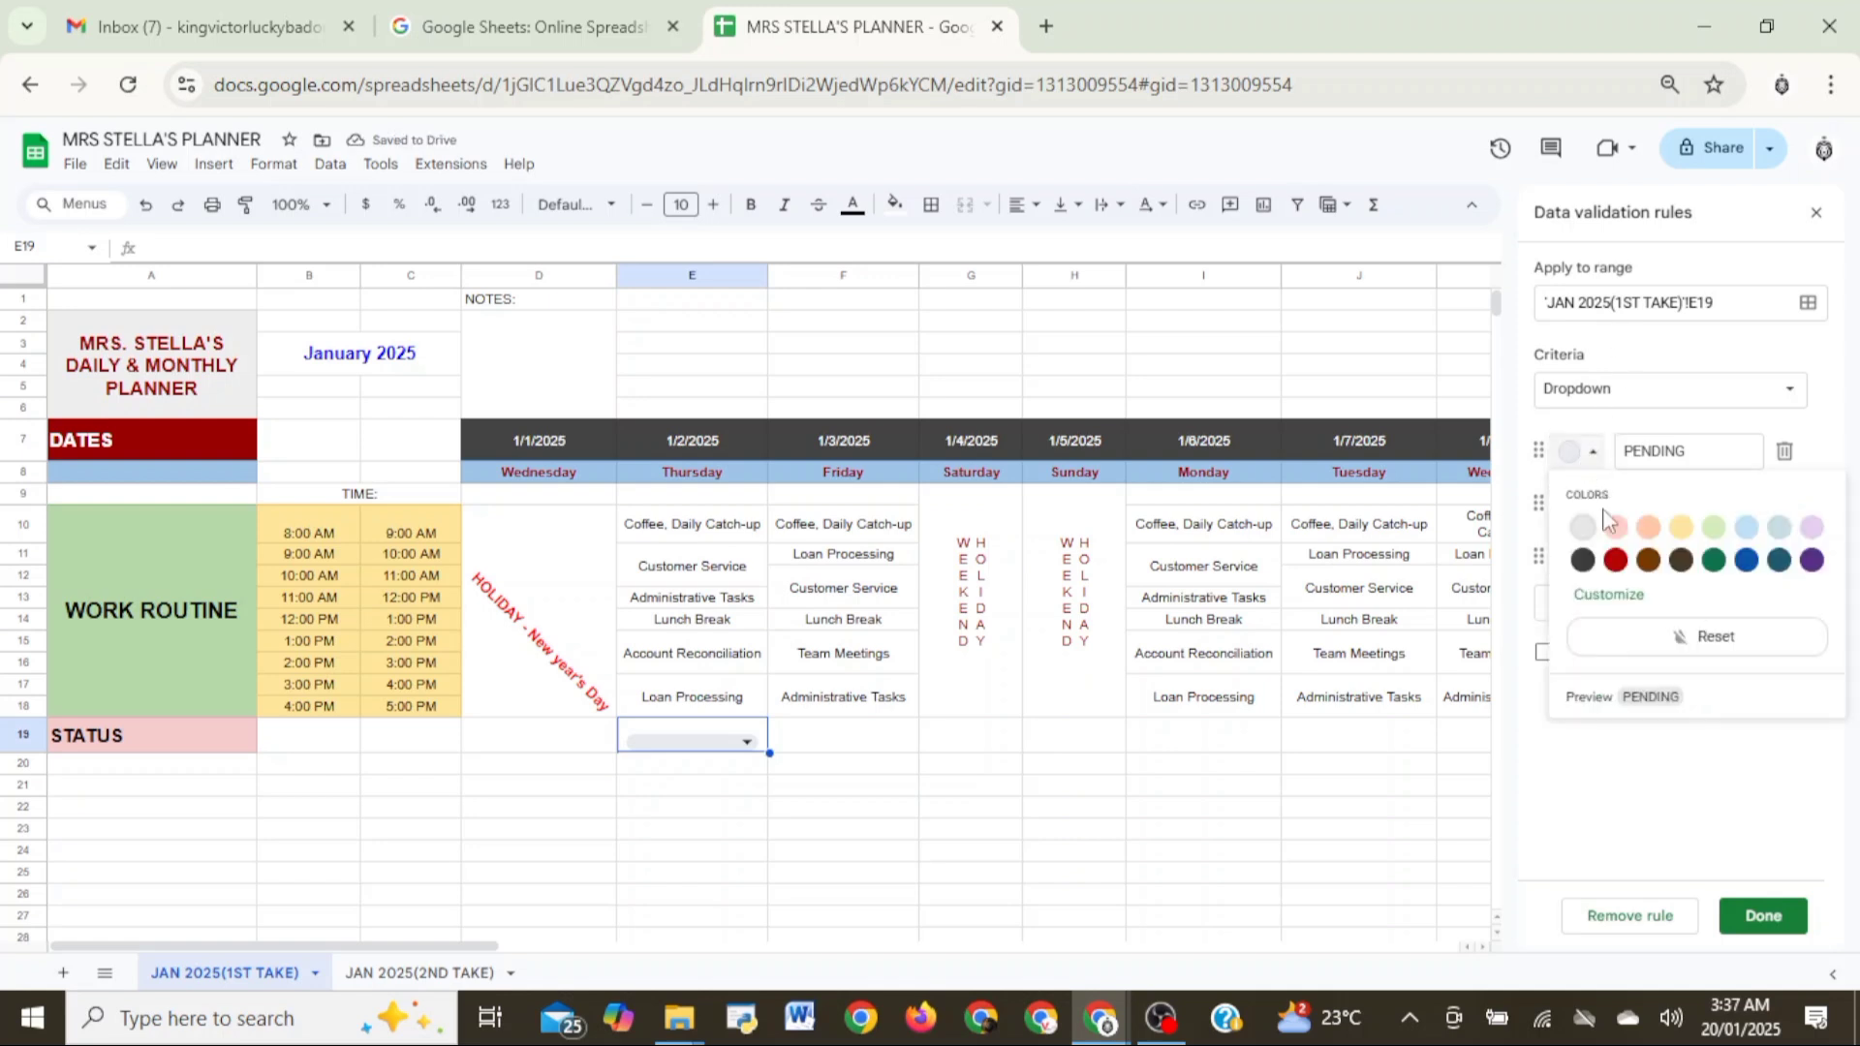
pyautogui.click(1744, 562)
pyautogui.click(1589, 507)
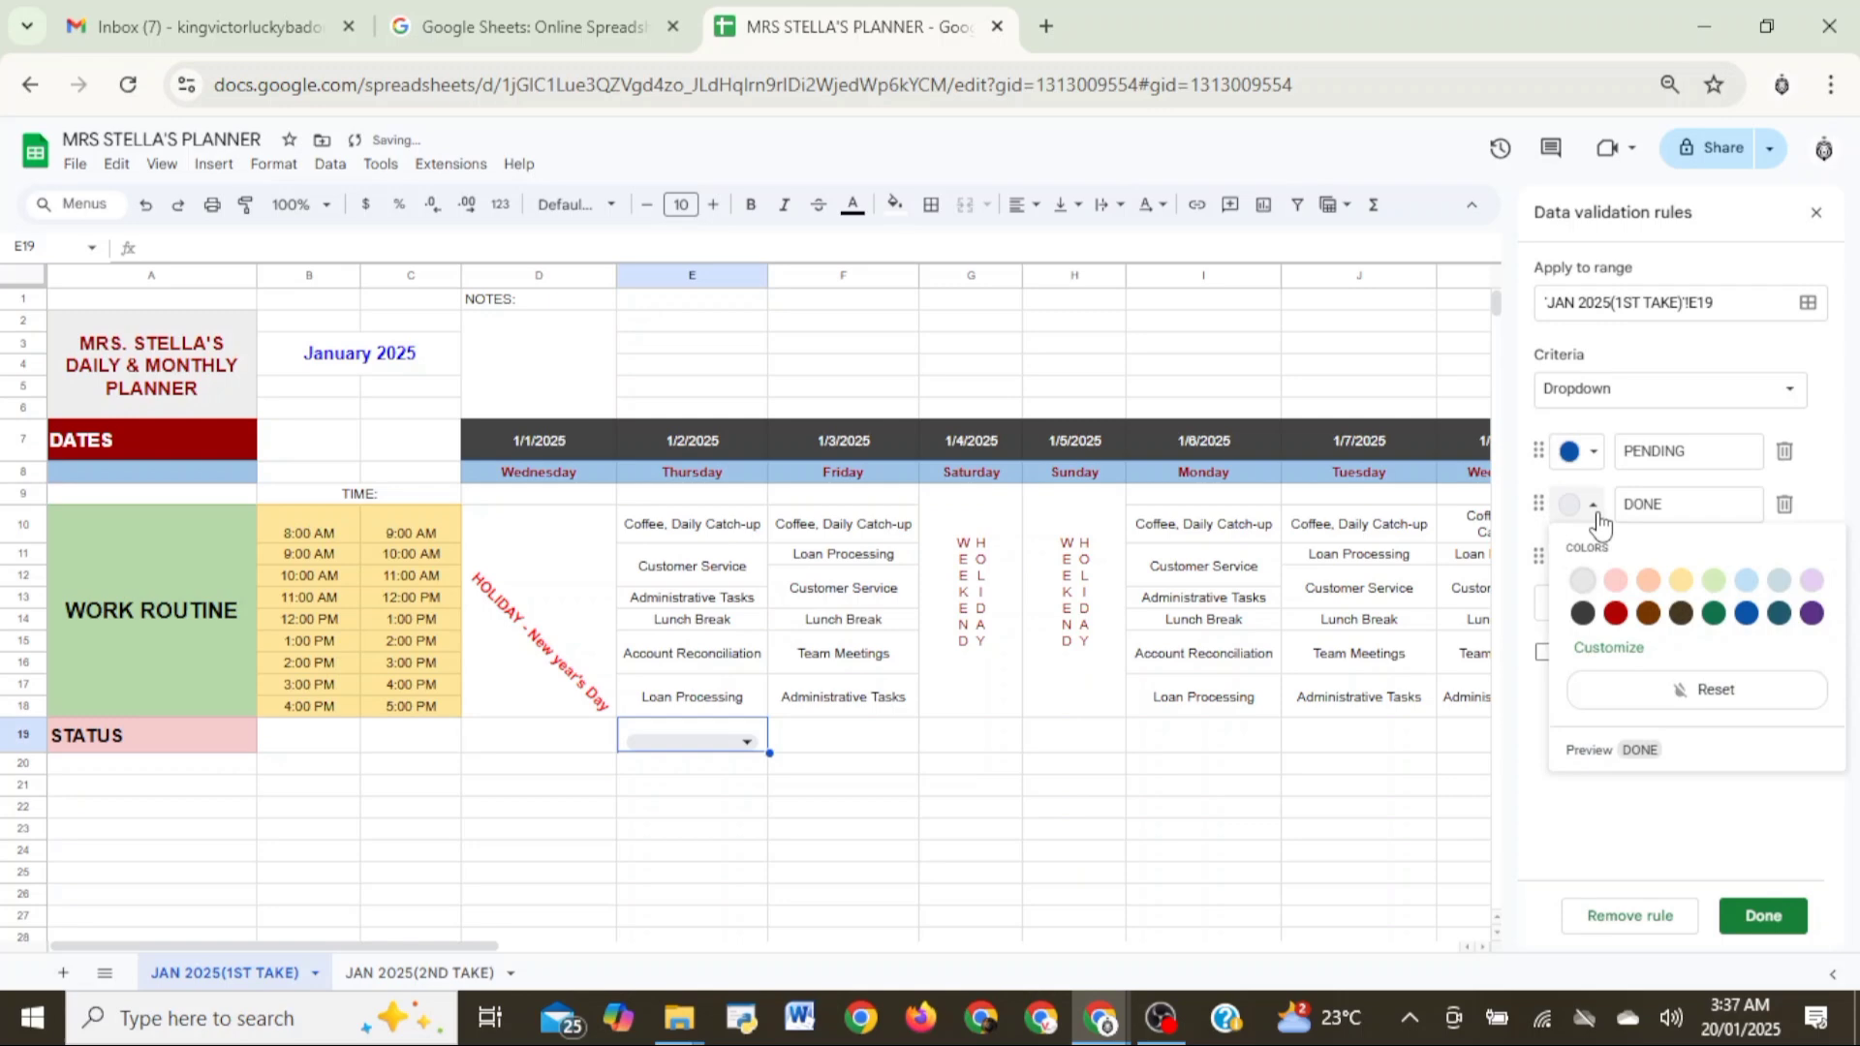
pyautogui.click(1709, 616)
pyautogui.click(1593, 560)
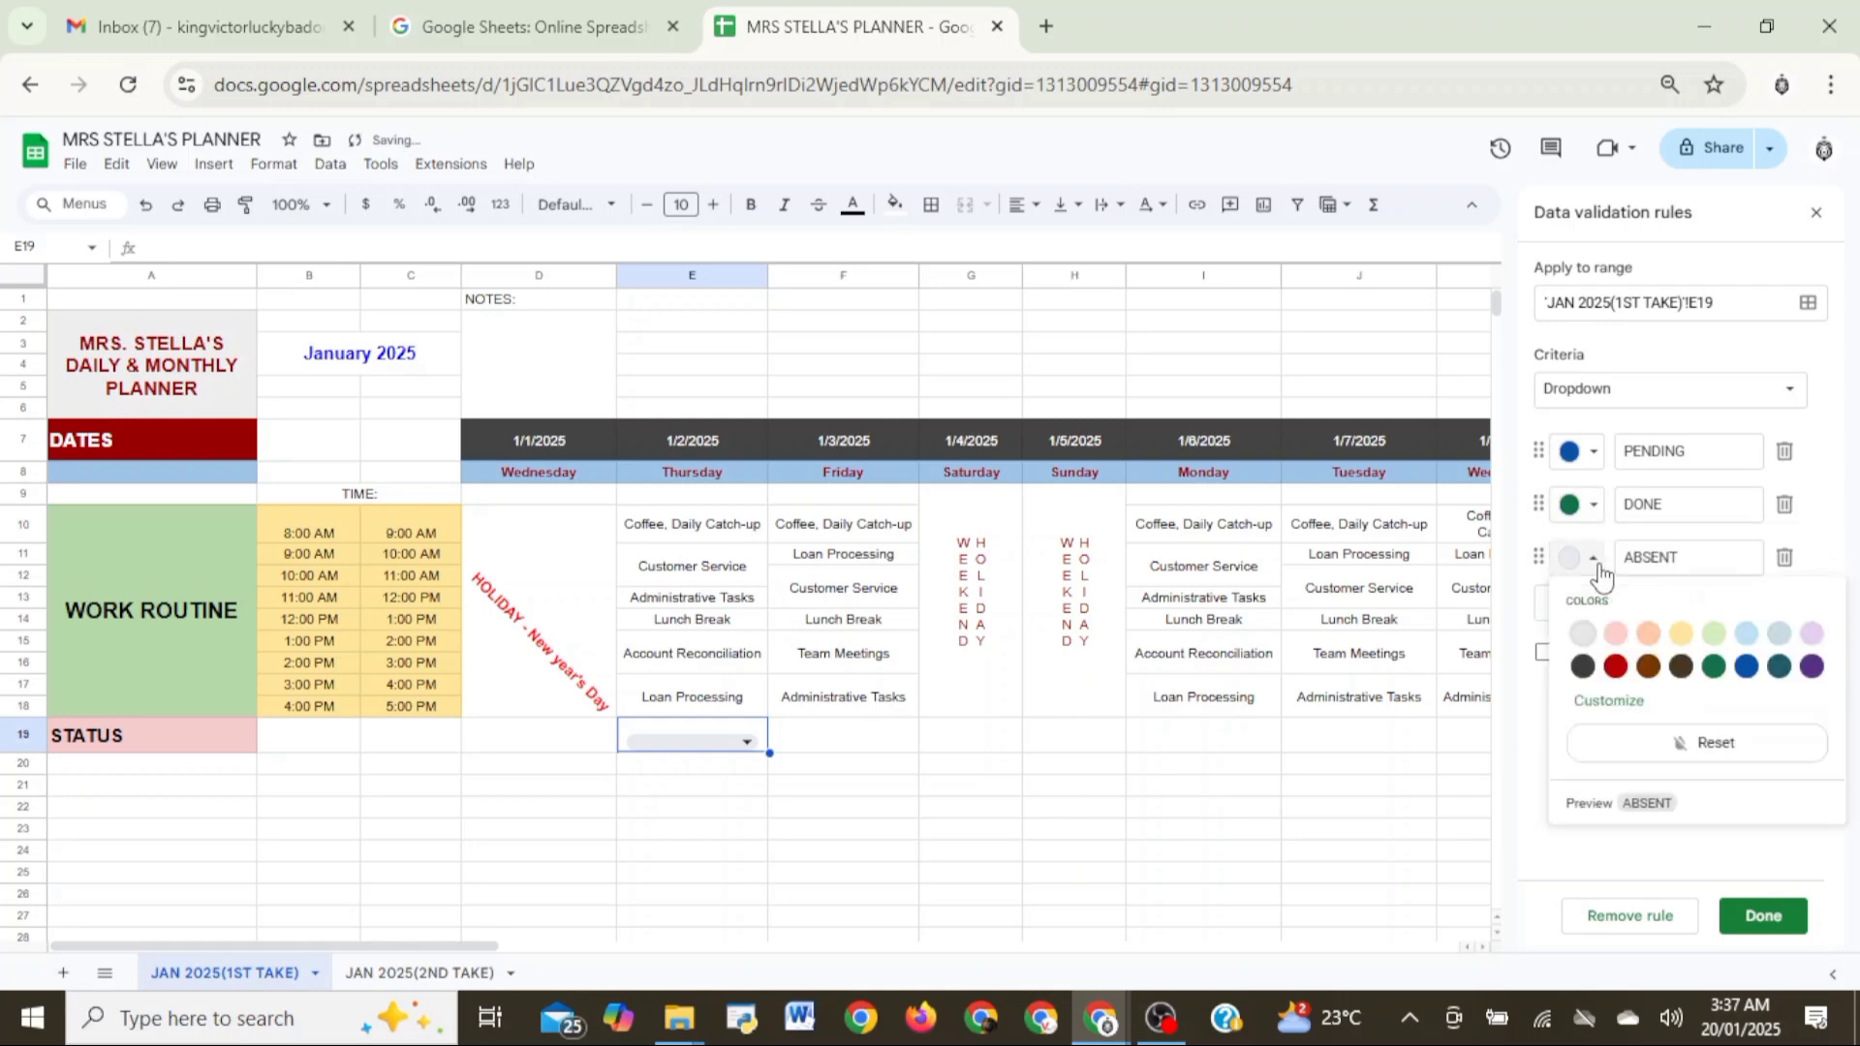
pyautogui.click(1615, 667)
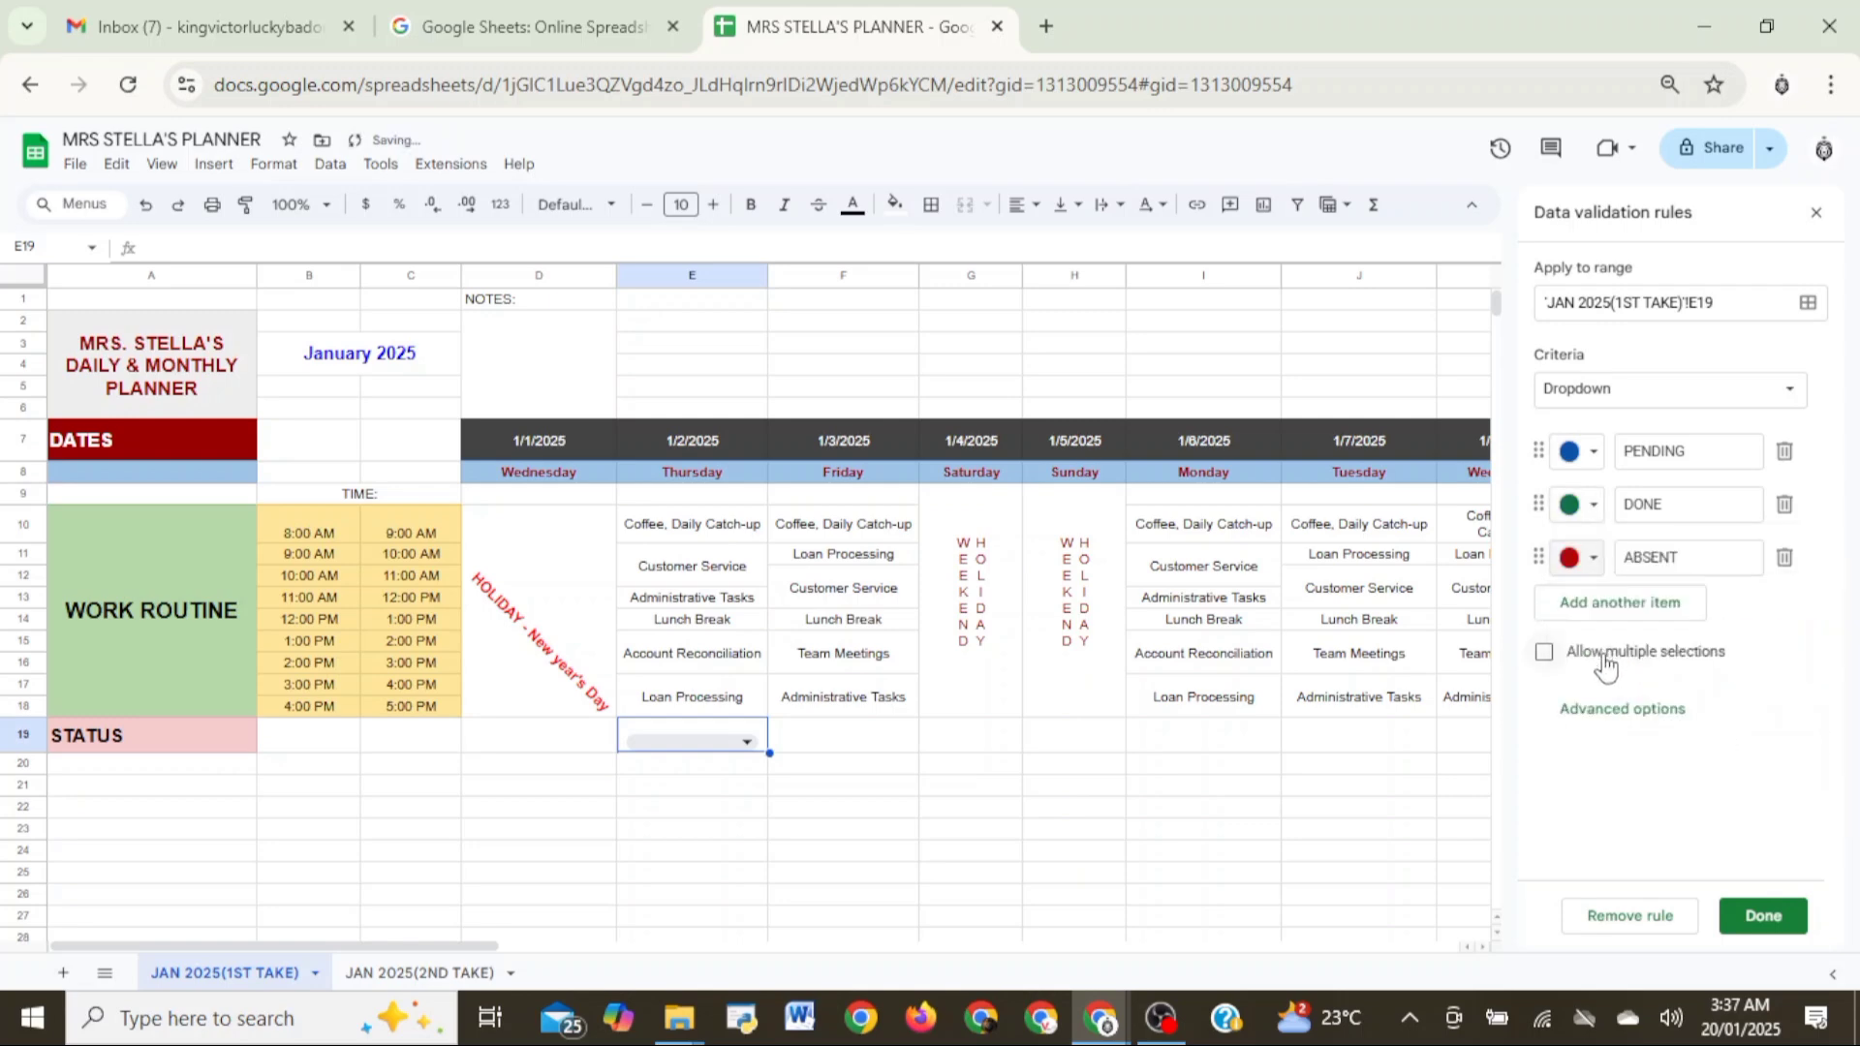
pyautogui.click(1734, 918)
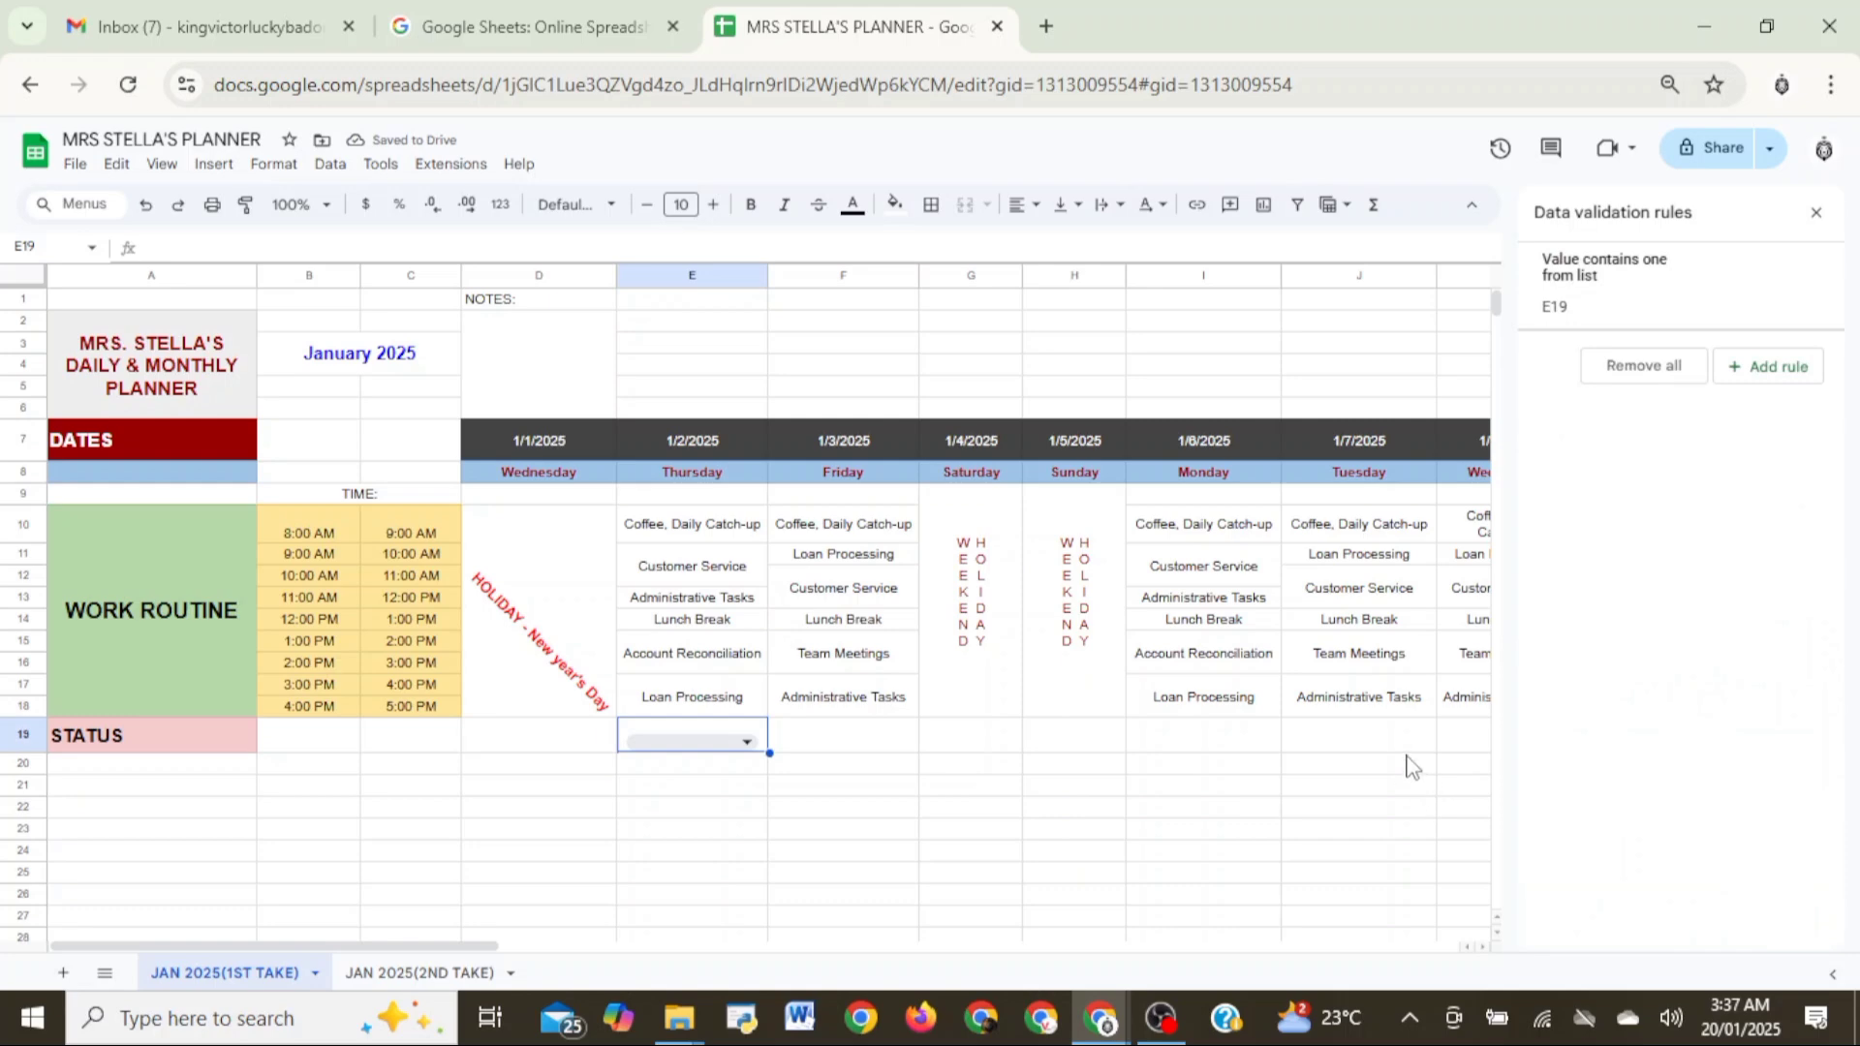
pyautogui.click(1248, 765)
pyautogui.click(1816, 213)
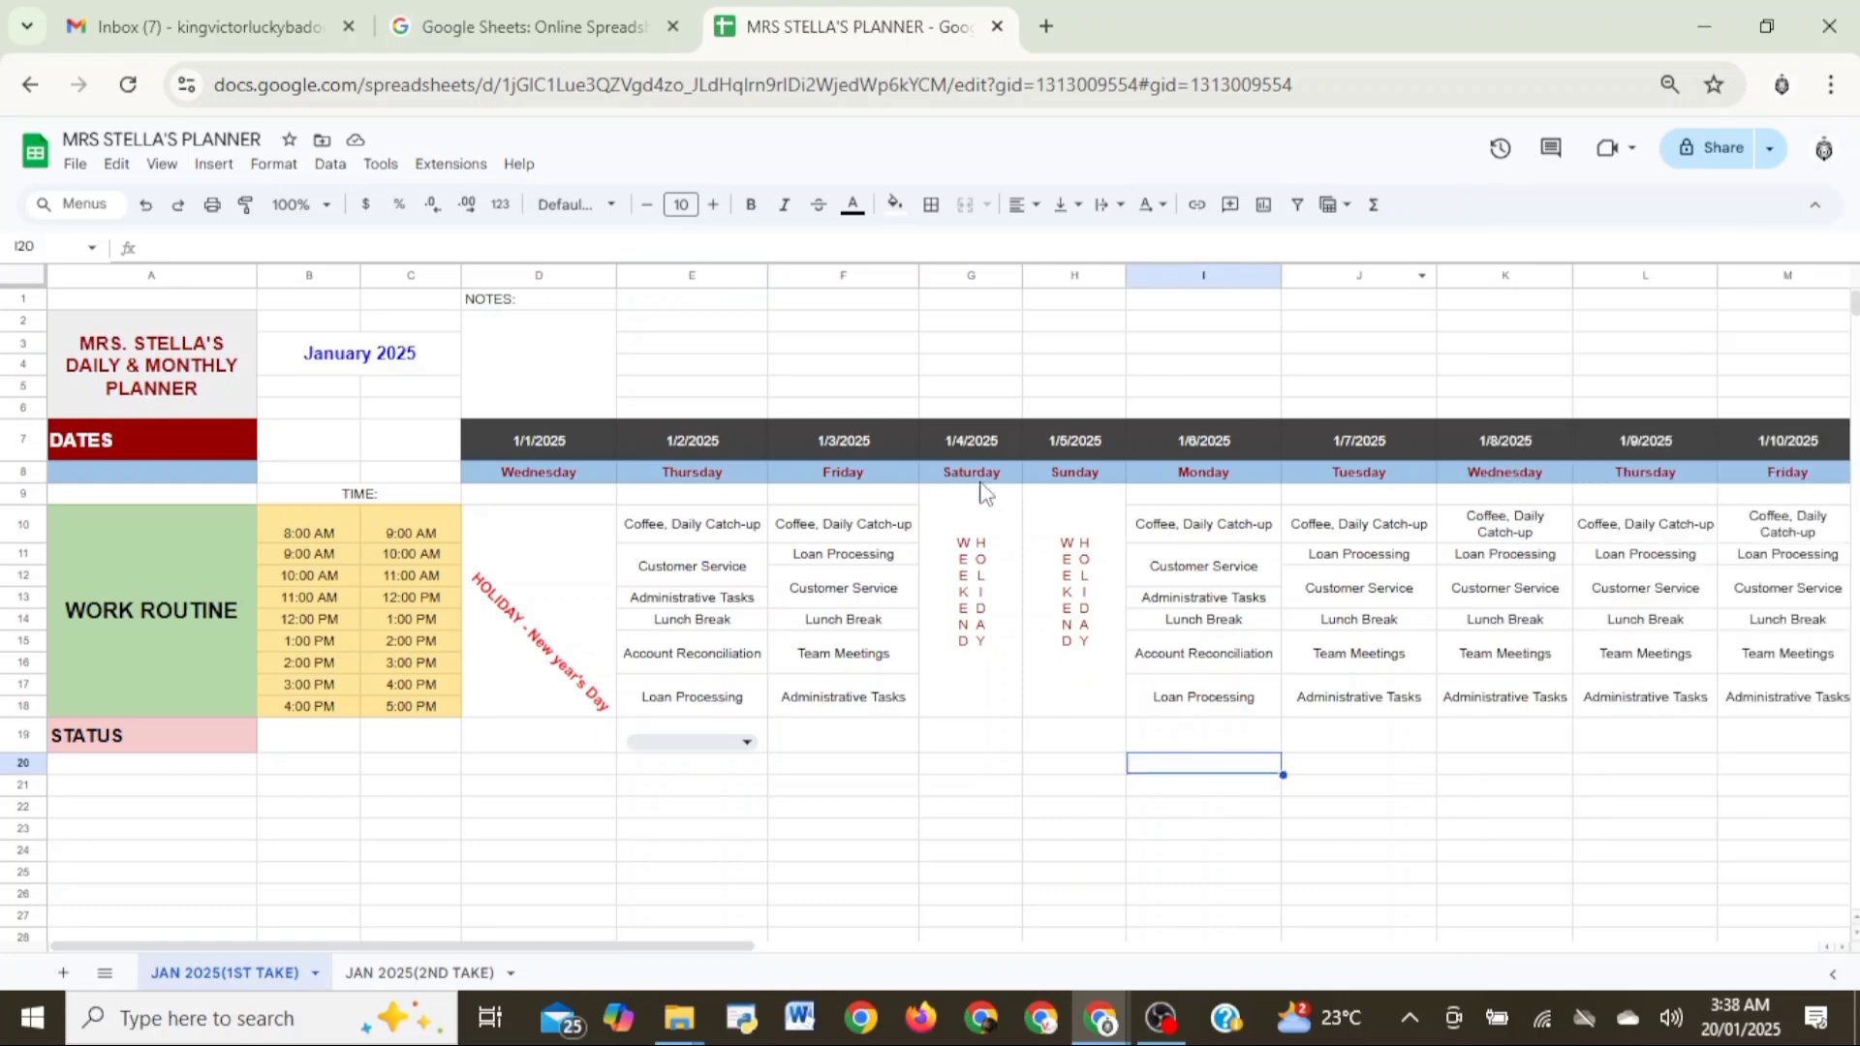
# - Set the 1/2/2025 status in E19 to PENDING
pyautogui.click(747, 743)
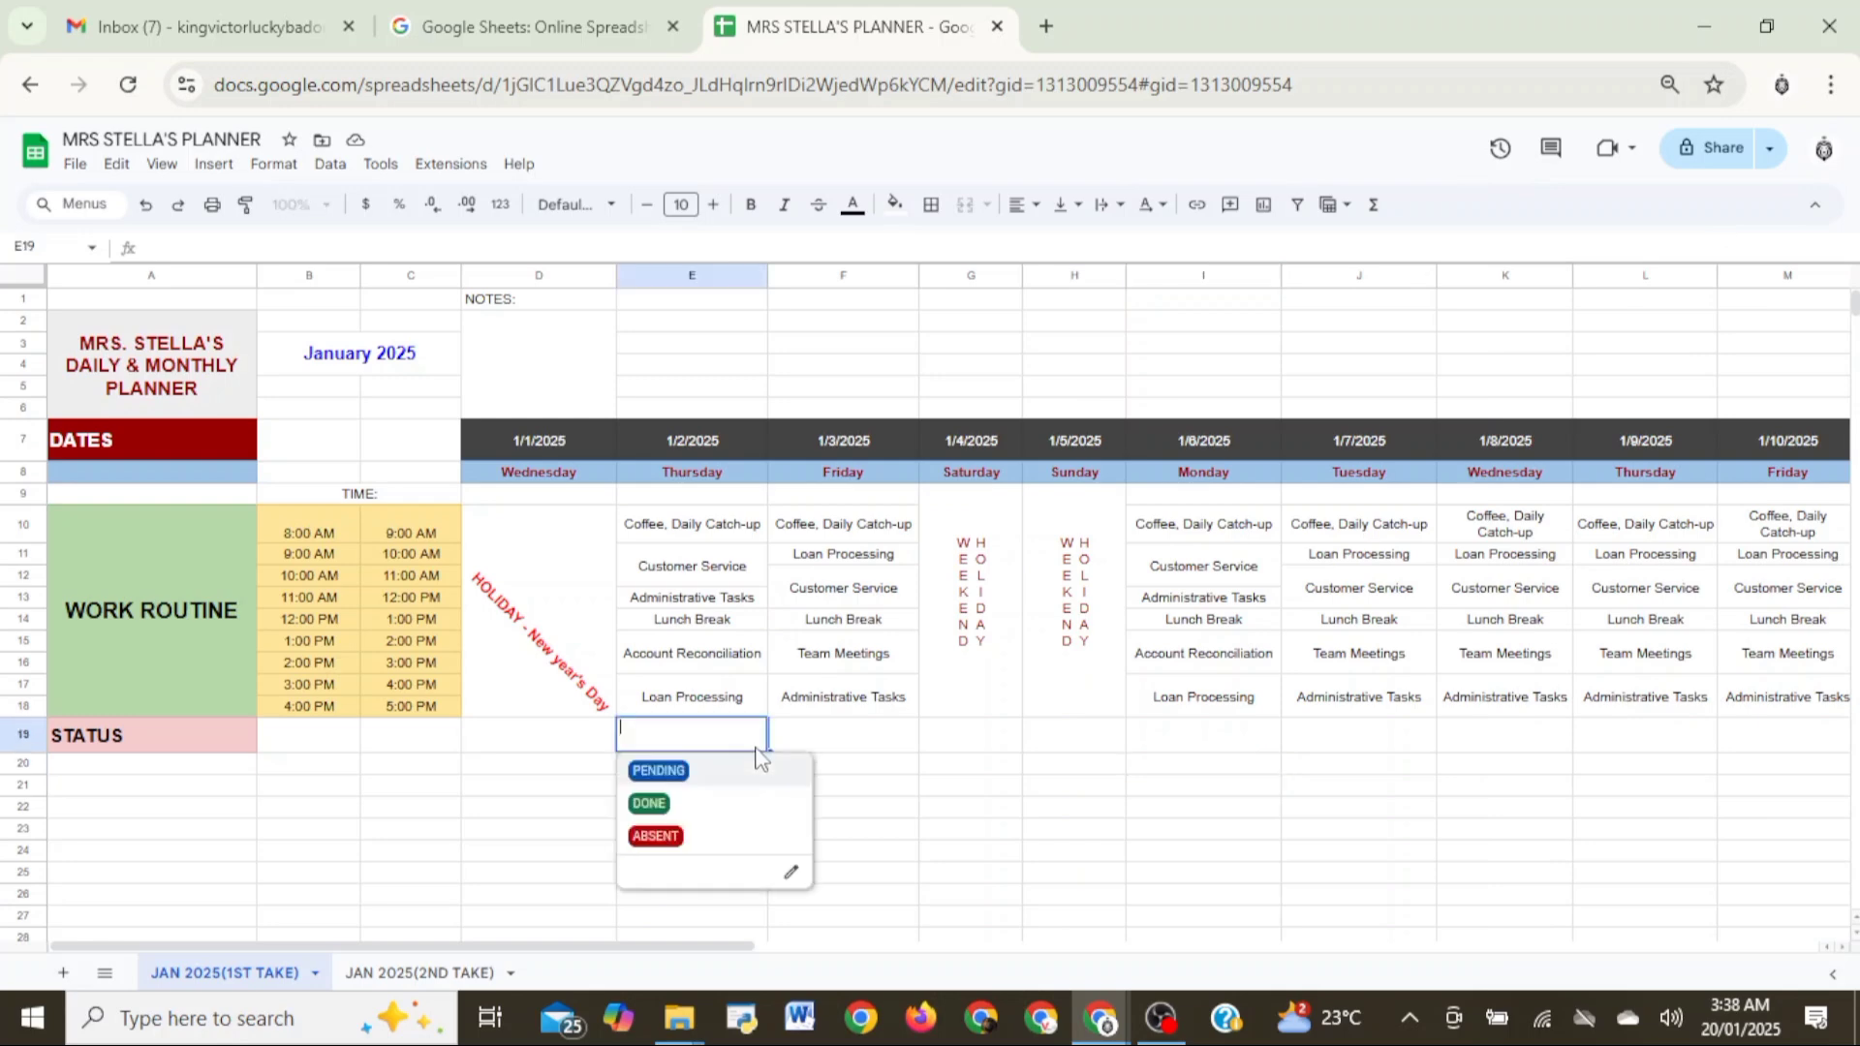
pyautogui.click(758, 772)
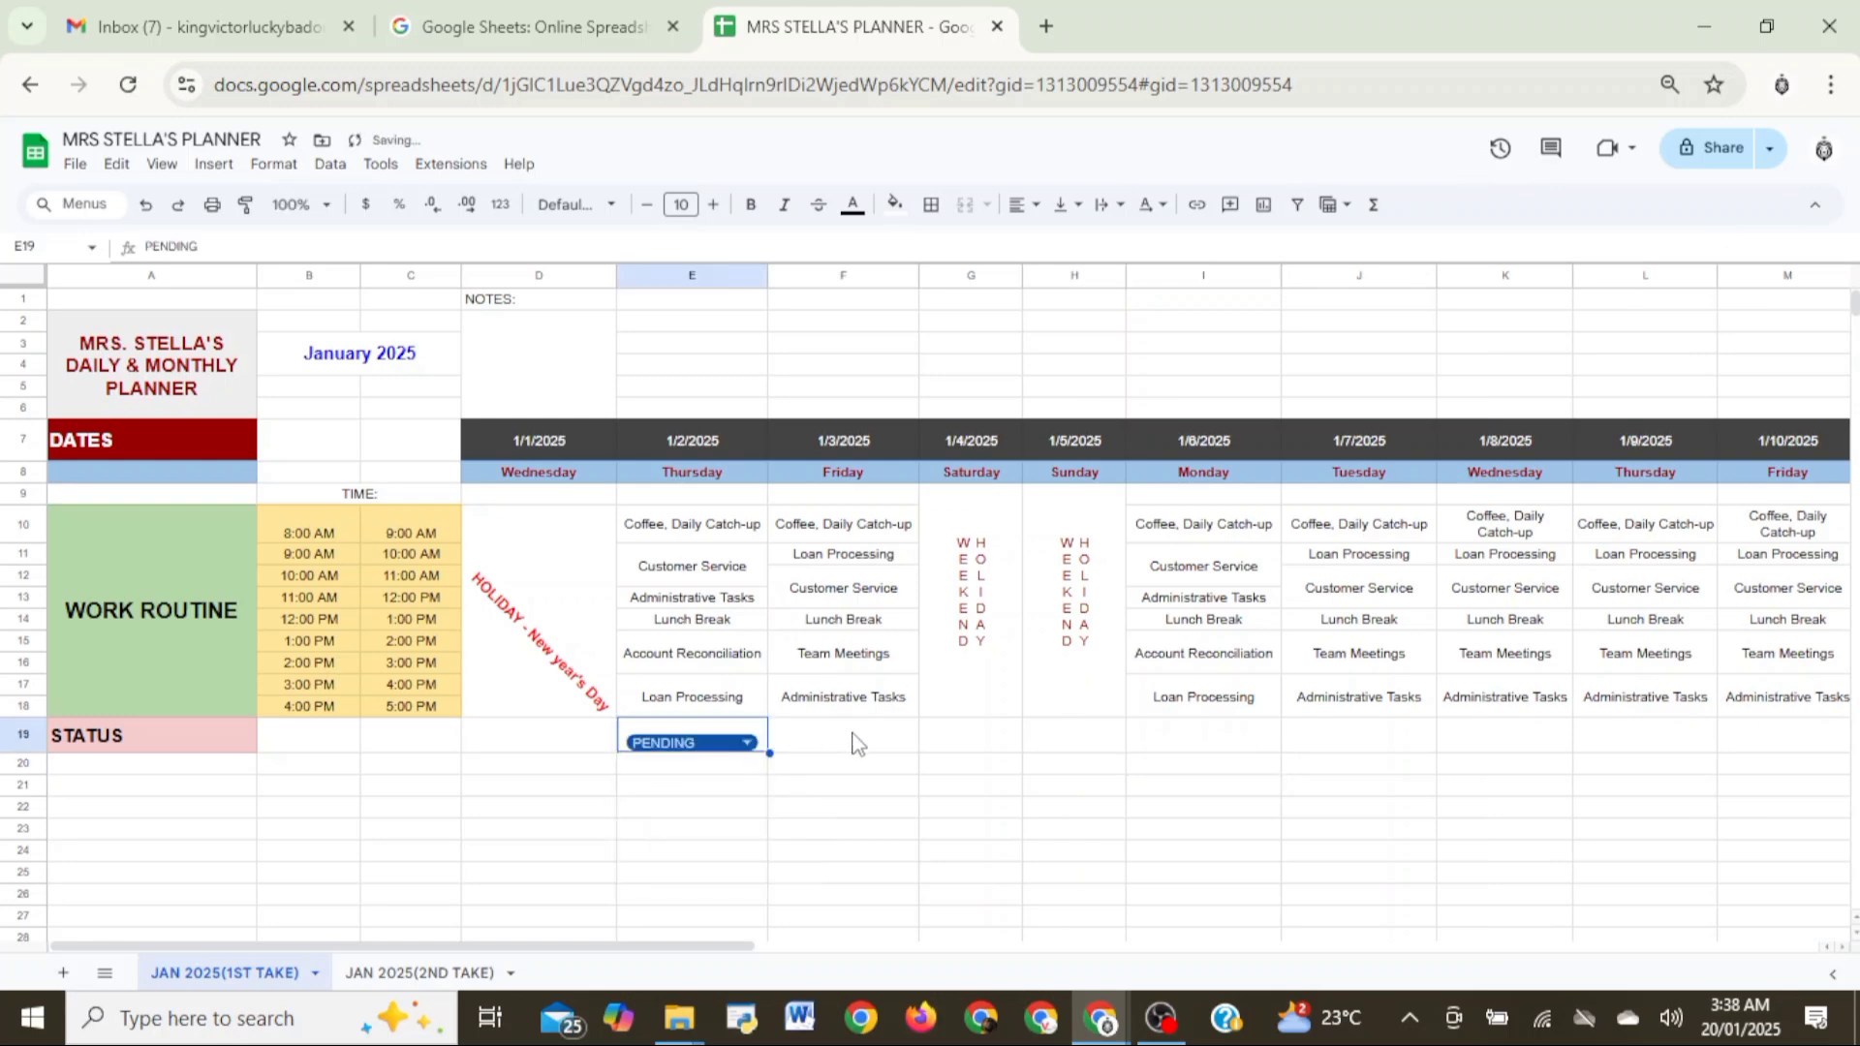
pyautogui.click(801, 826)
pyautogui.doubleClick(704, 741)
pyautogui.click(858, 829)
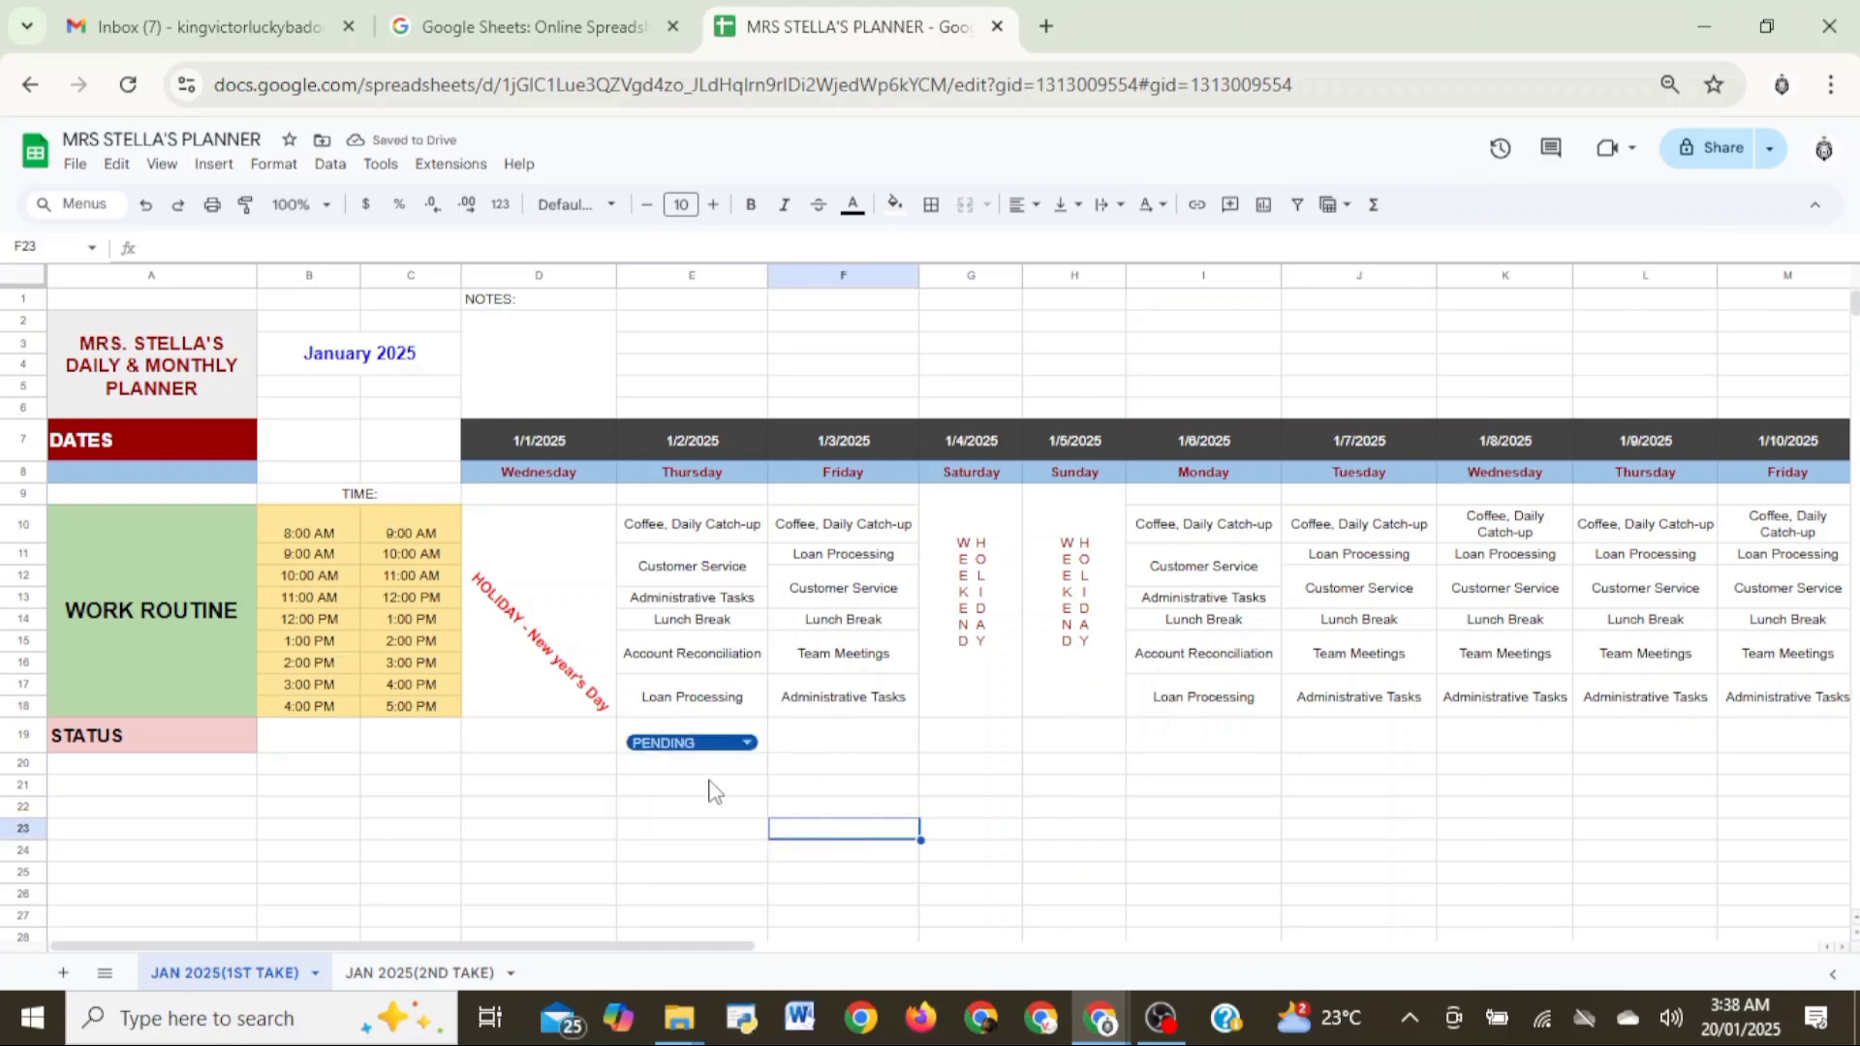
# - Try out the E19 status dropdown by choosing ABSENT, DONE and PENDING in turn
pyautogui.click(750, 745)
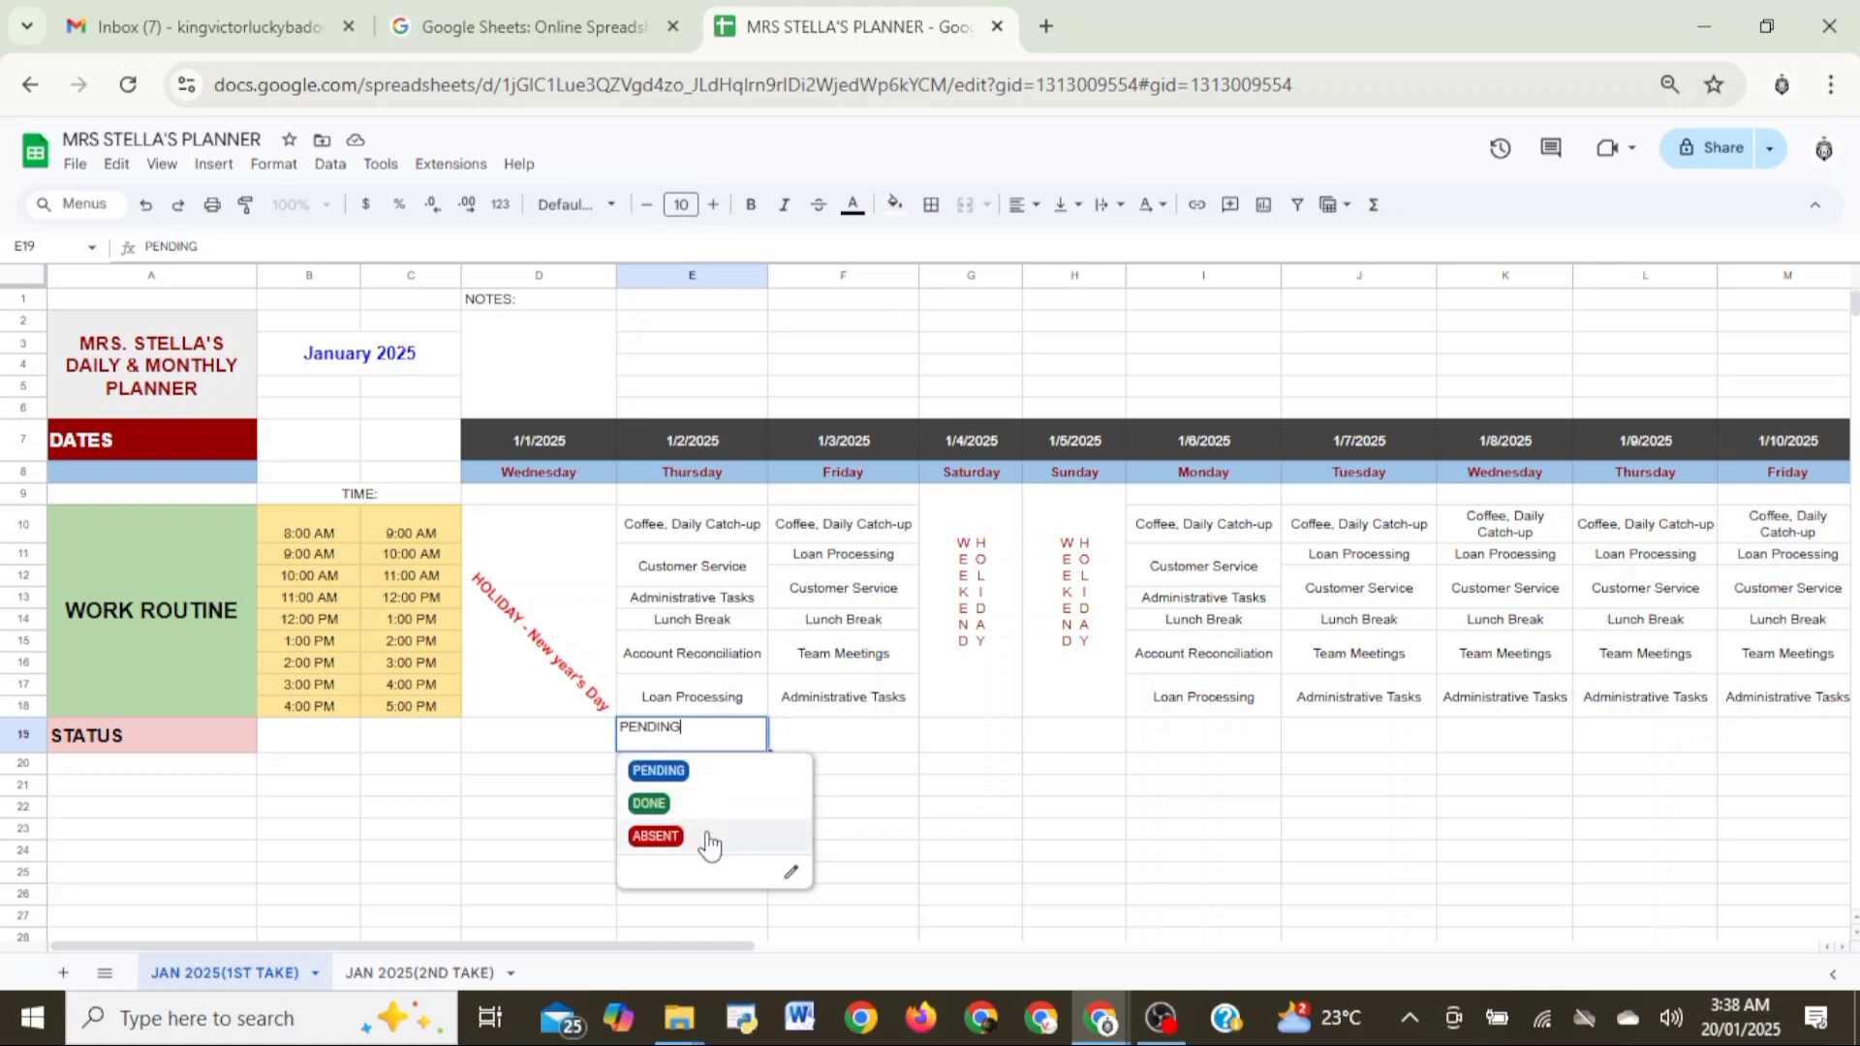
pyautogui.click(708, 837)
pyautogui.click(740, 746)
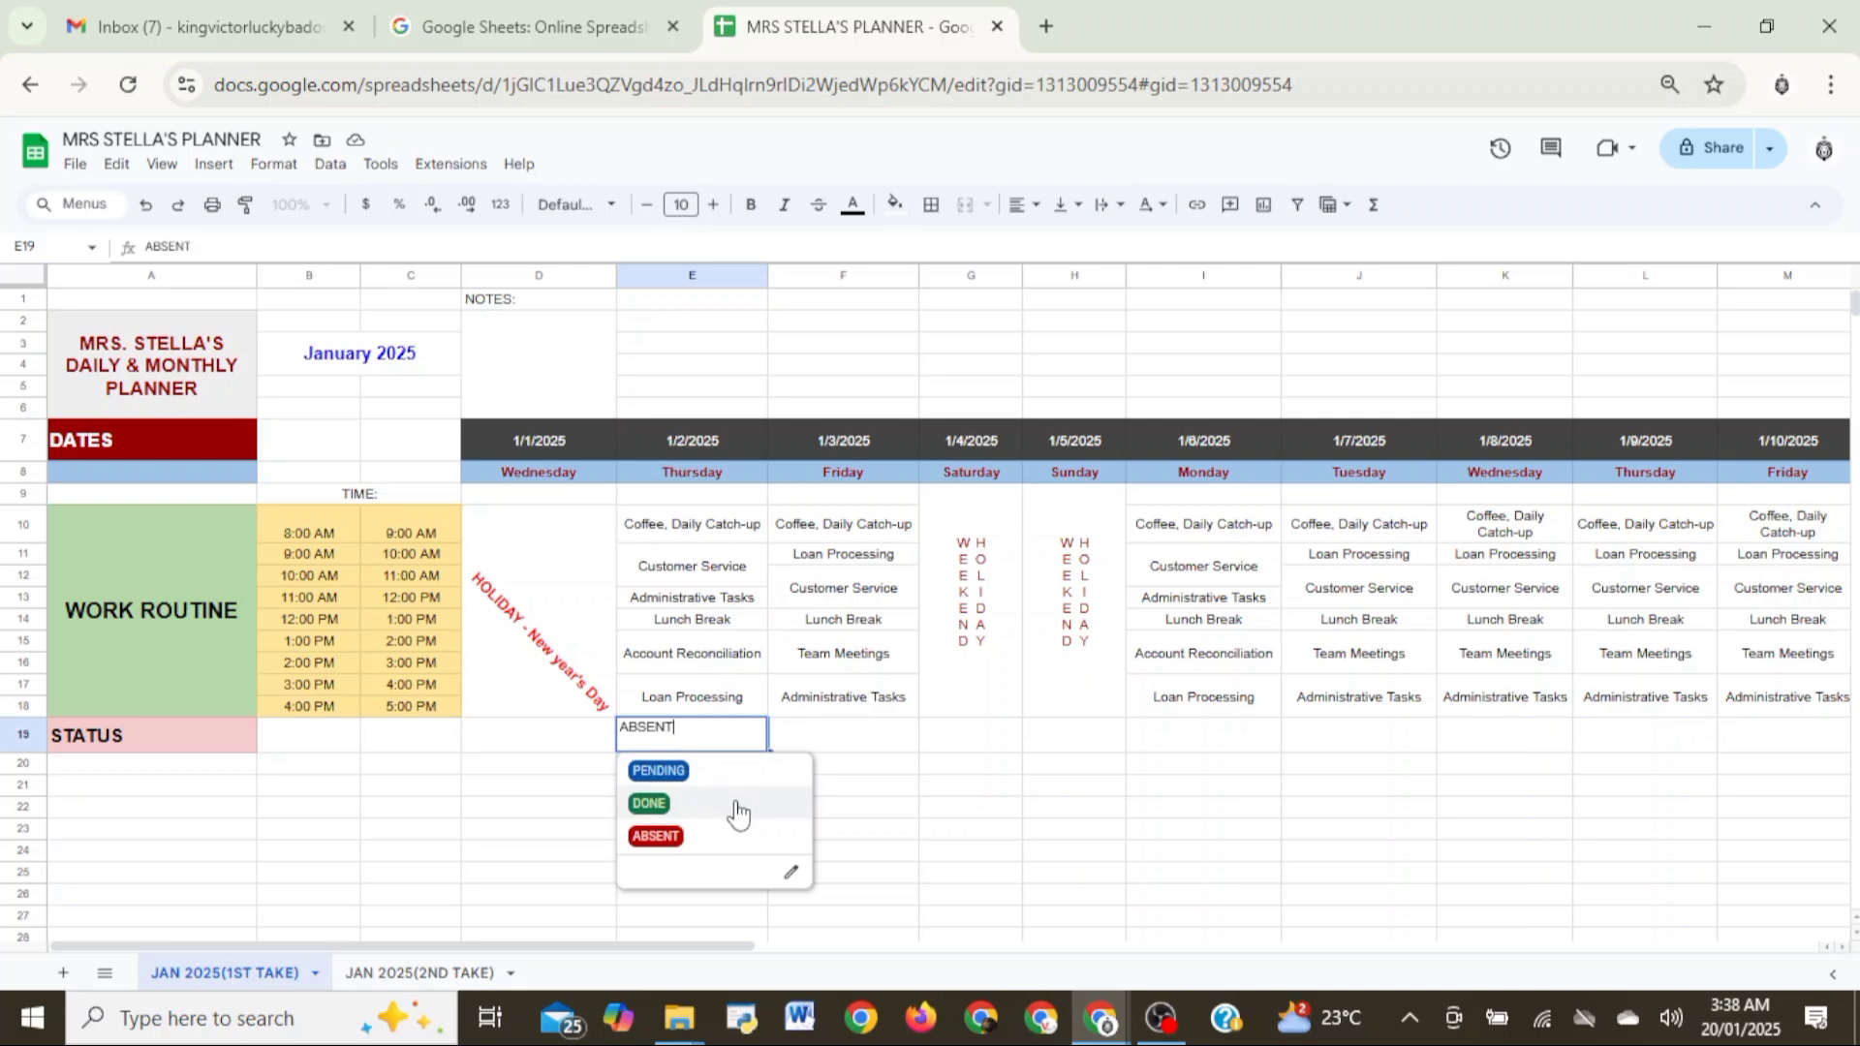
pyautogui.click(738, 813)
pyautogui.click(747, 751)
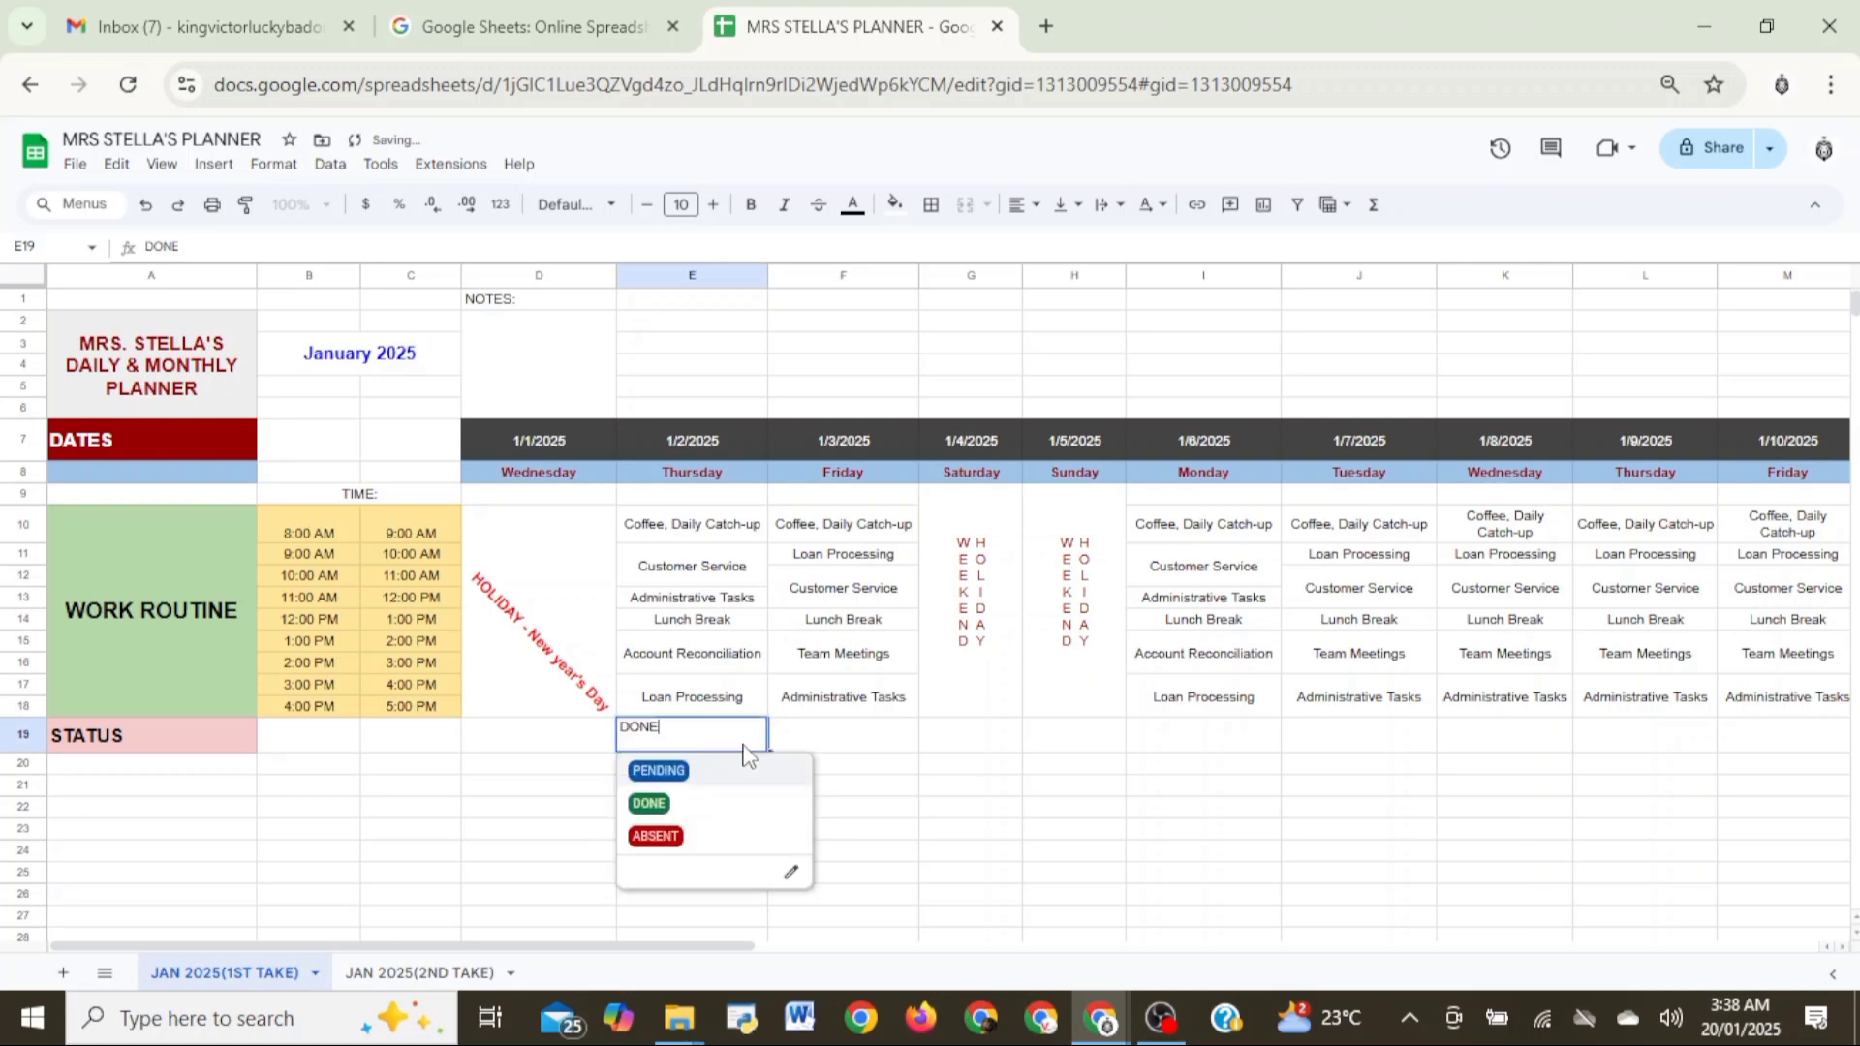
pyautogui.click(741, 773)
# - Copy the status dropdown from E19 into F19, the status cell for 1/3/2025
pyautogui.moveTo(765, 751); pyautogui.dragTo(847, 747)
pyautogui.click(892, 787)
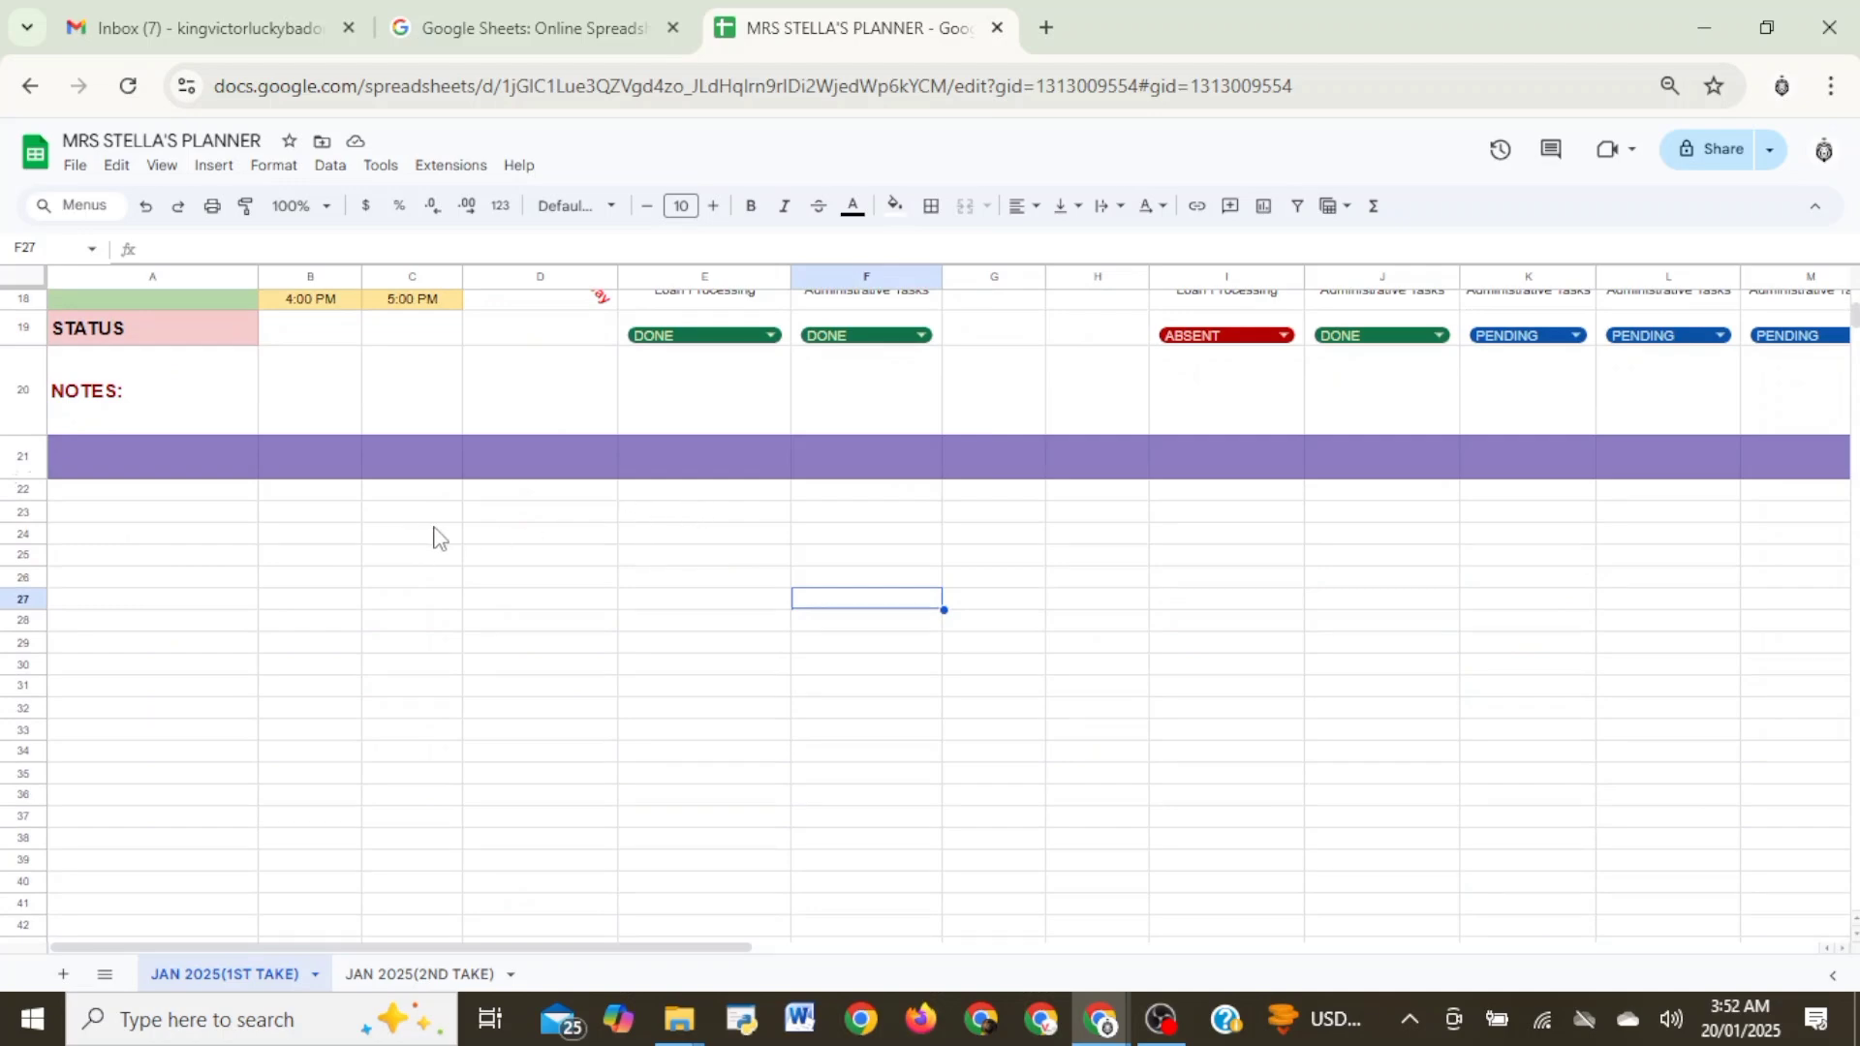
# - Examine the planner from its title and date headers to the status, notes and purple divider rows
pyautogui.scroll(5, 557, 547)
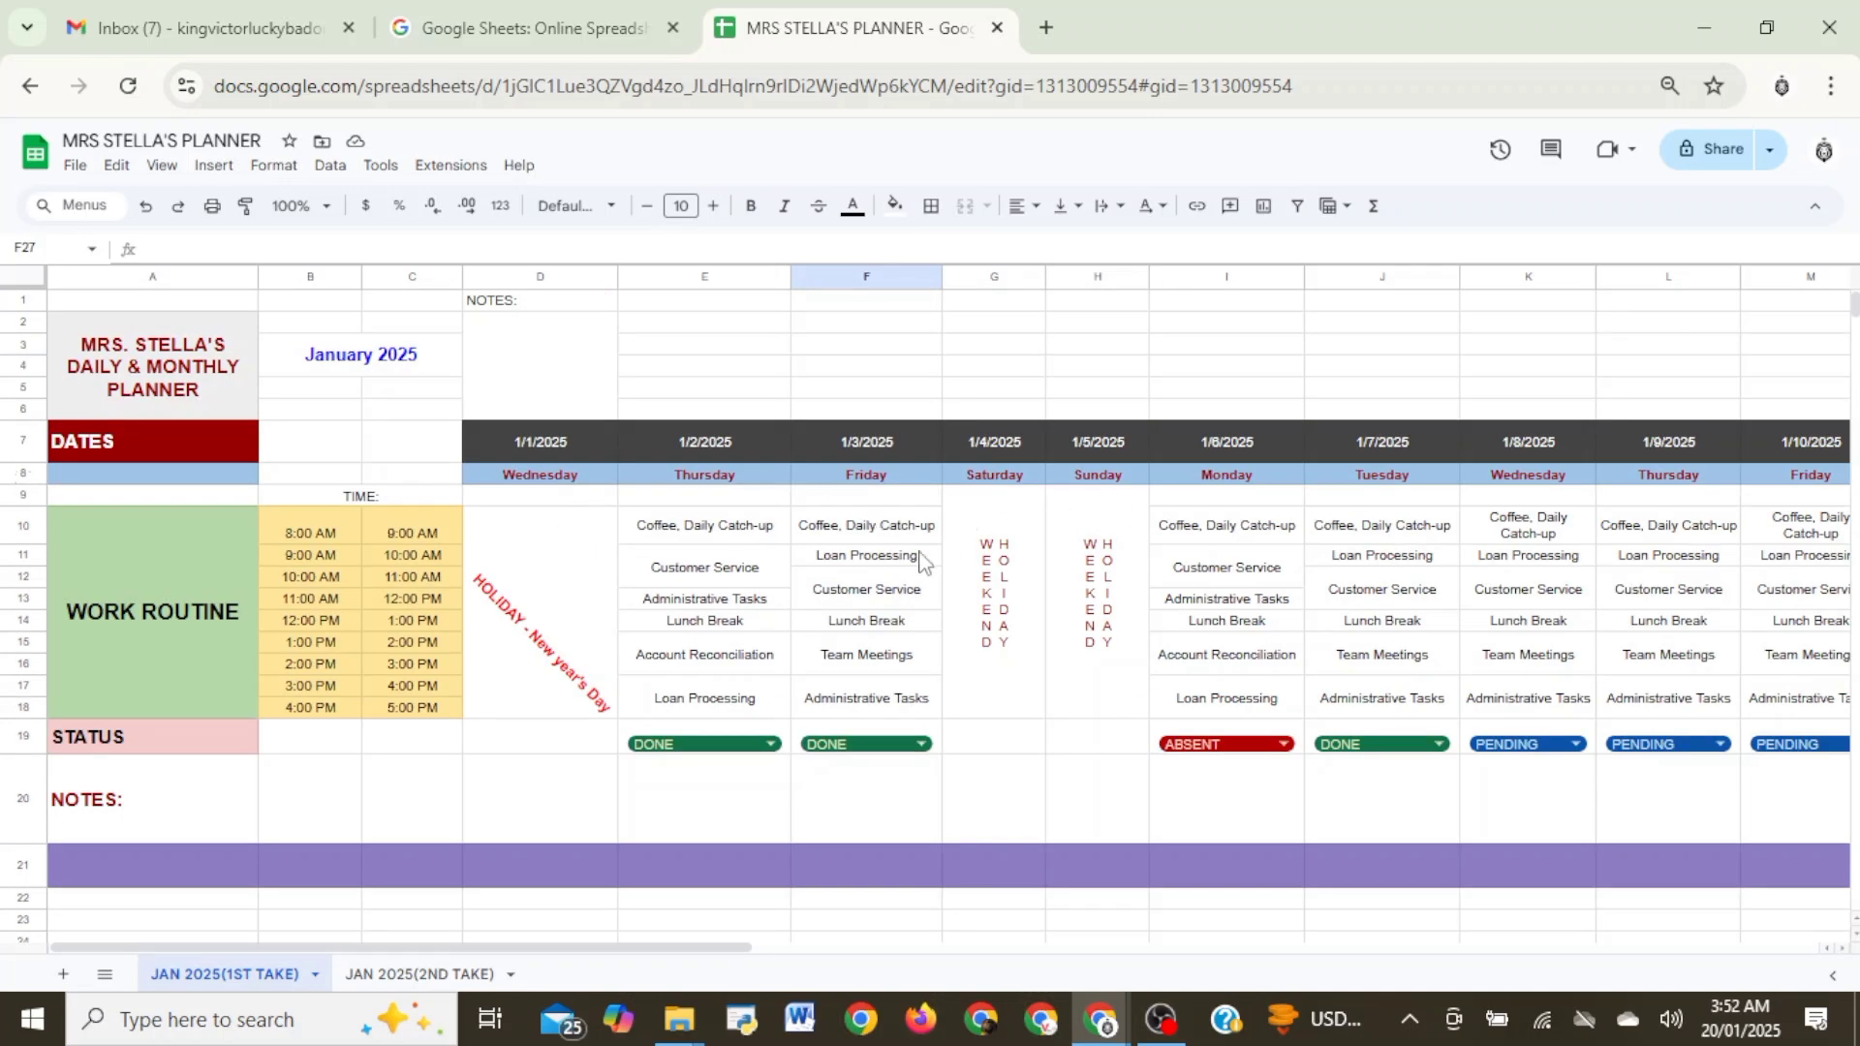
pyautogui.scroll(-5, 921, 561)
pyautogui.scroll(5, 822, 590)
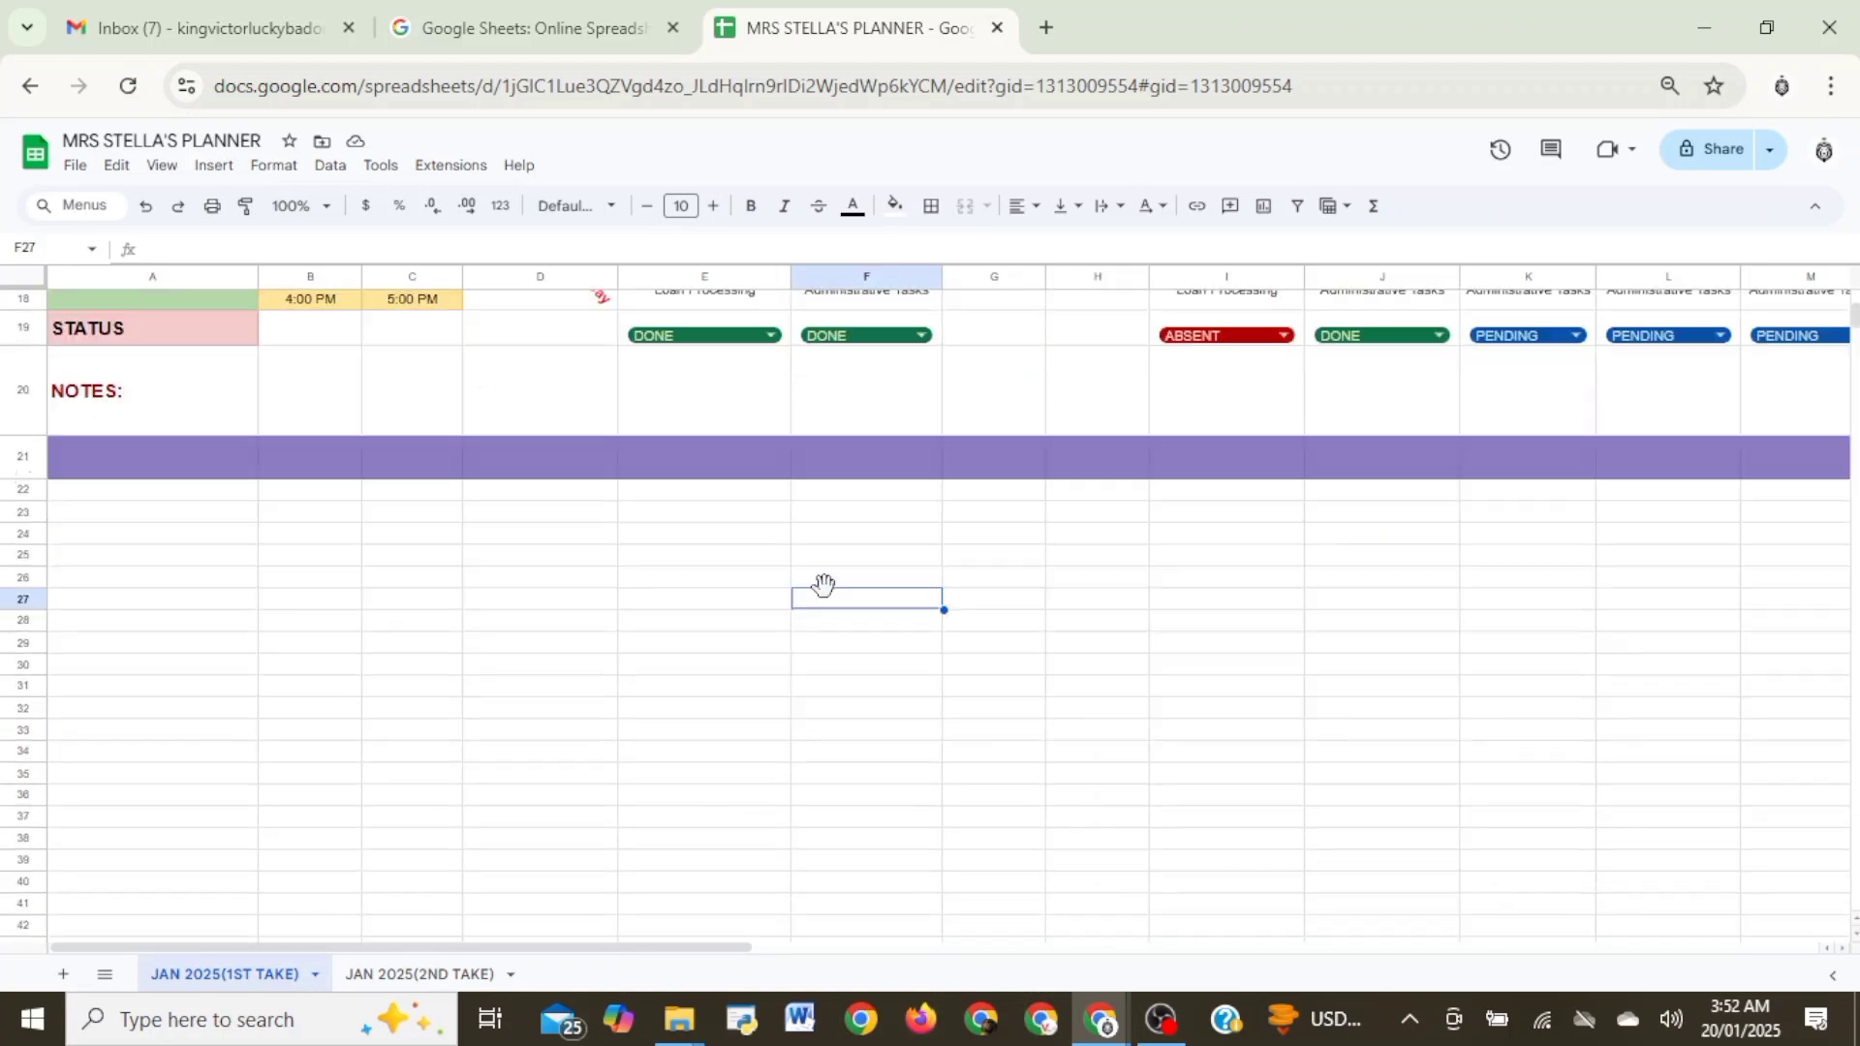
pyautogui.scroll(-4, 969, 606)
pyautogui.scroll(5, 1031, 606)
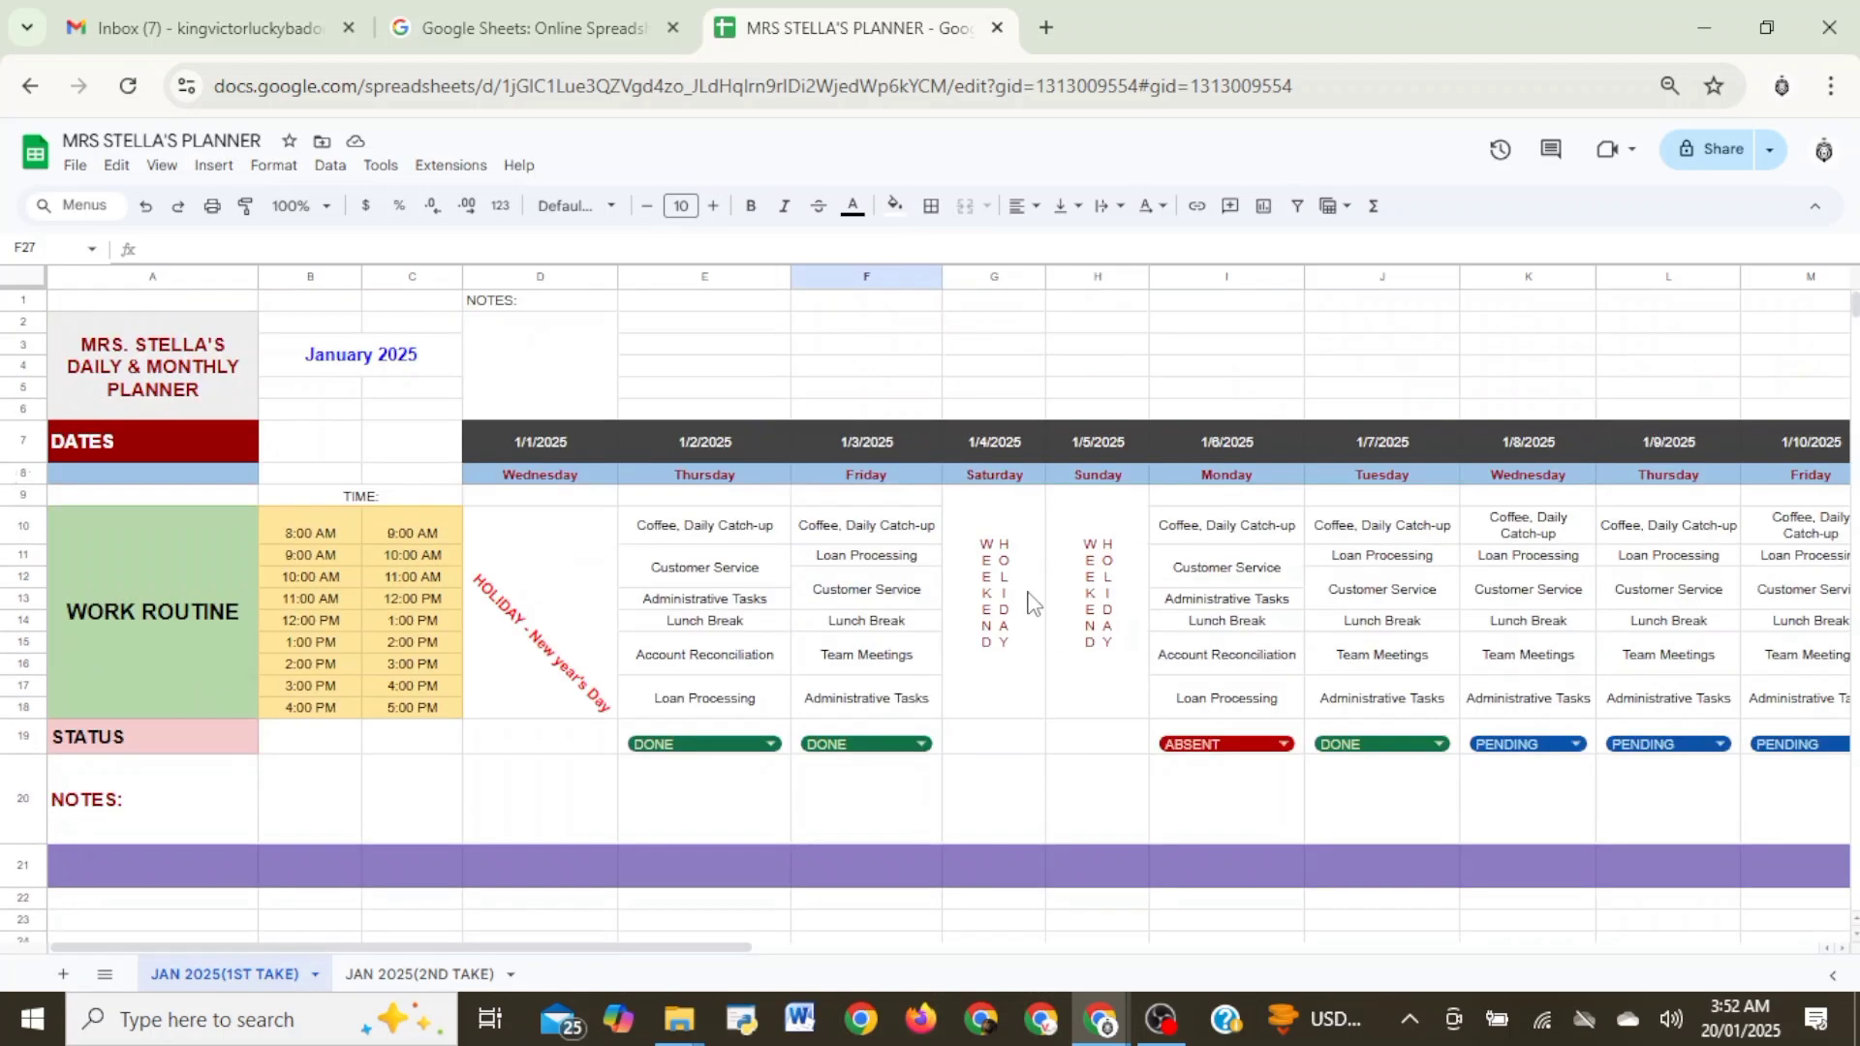
pyautogui.scroll(-3, 1037, 601)
pyautogui.scroll(3, 1072, 601)
pyautogui.scroll(-5, 888, 566)
pyautogui.scroll(5, 908, 557)
pyautogui.scroll(-2, 913, 555)
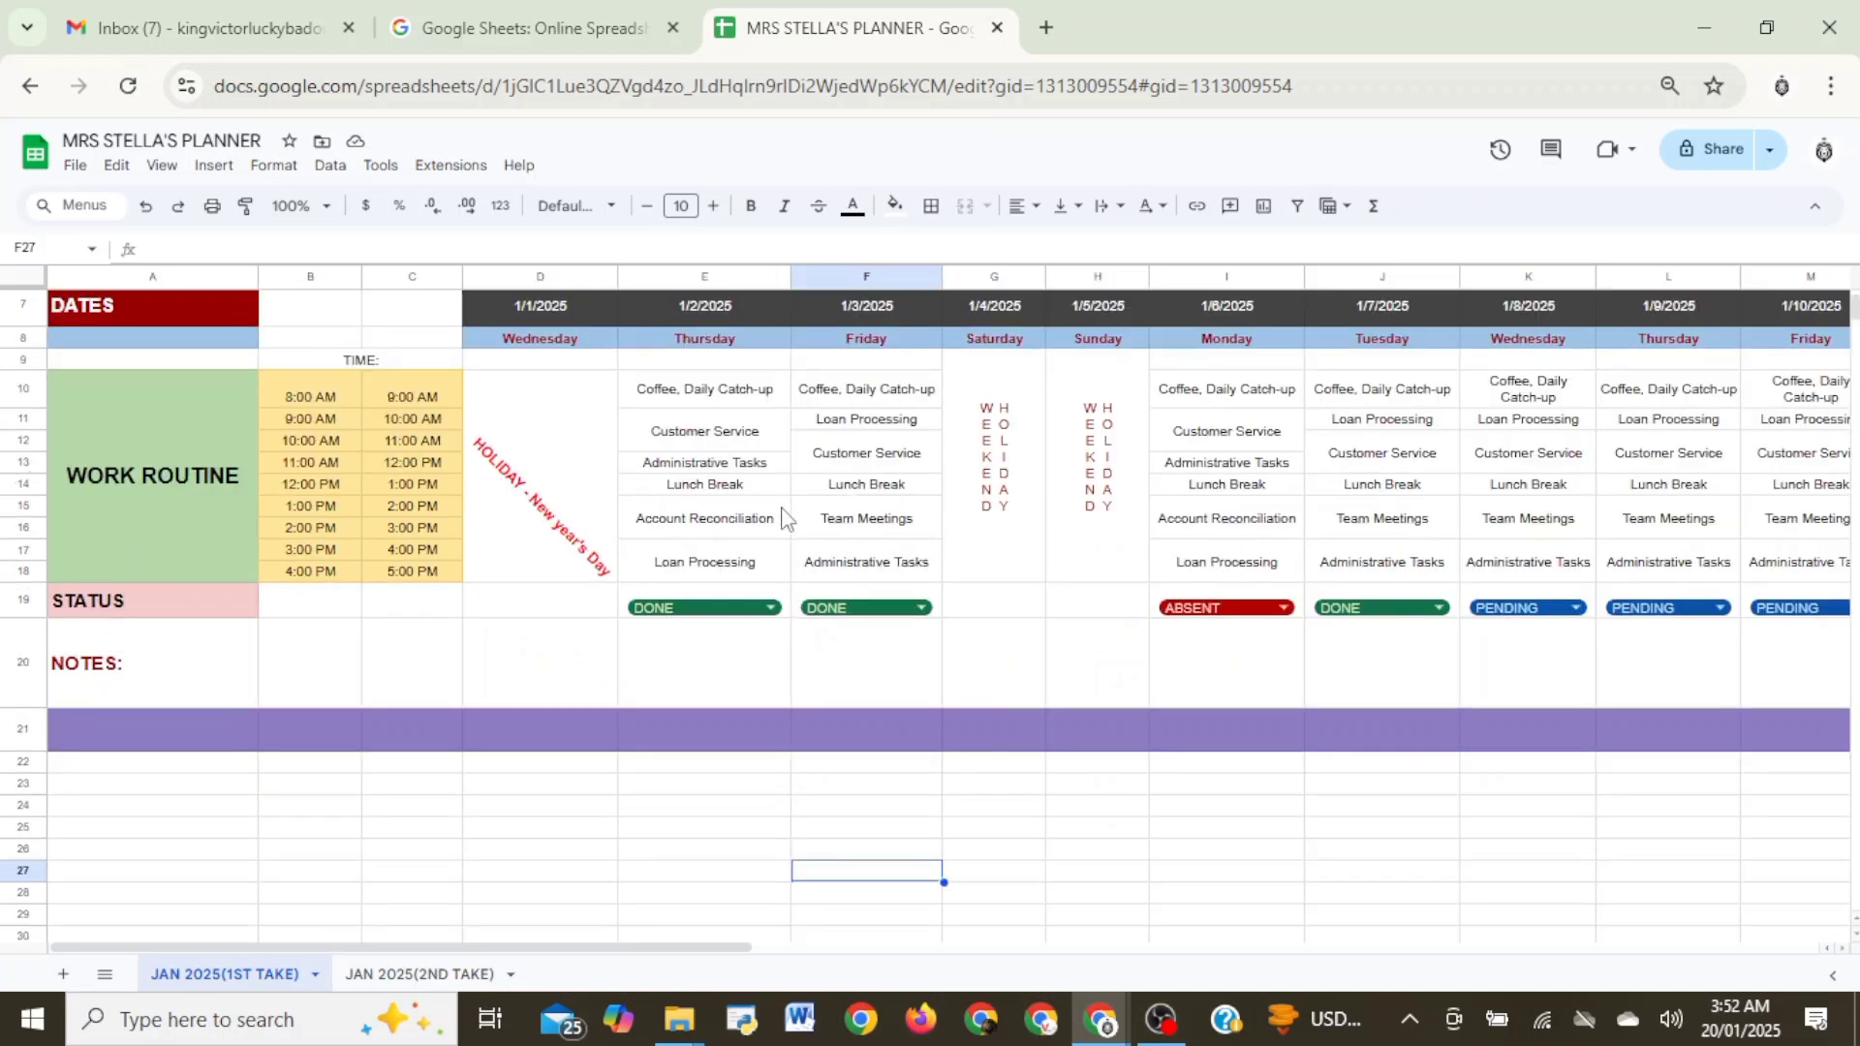
pyautogui.scroll(2, 248, 454)
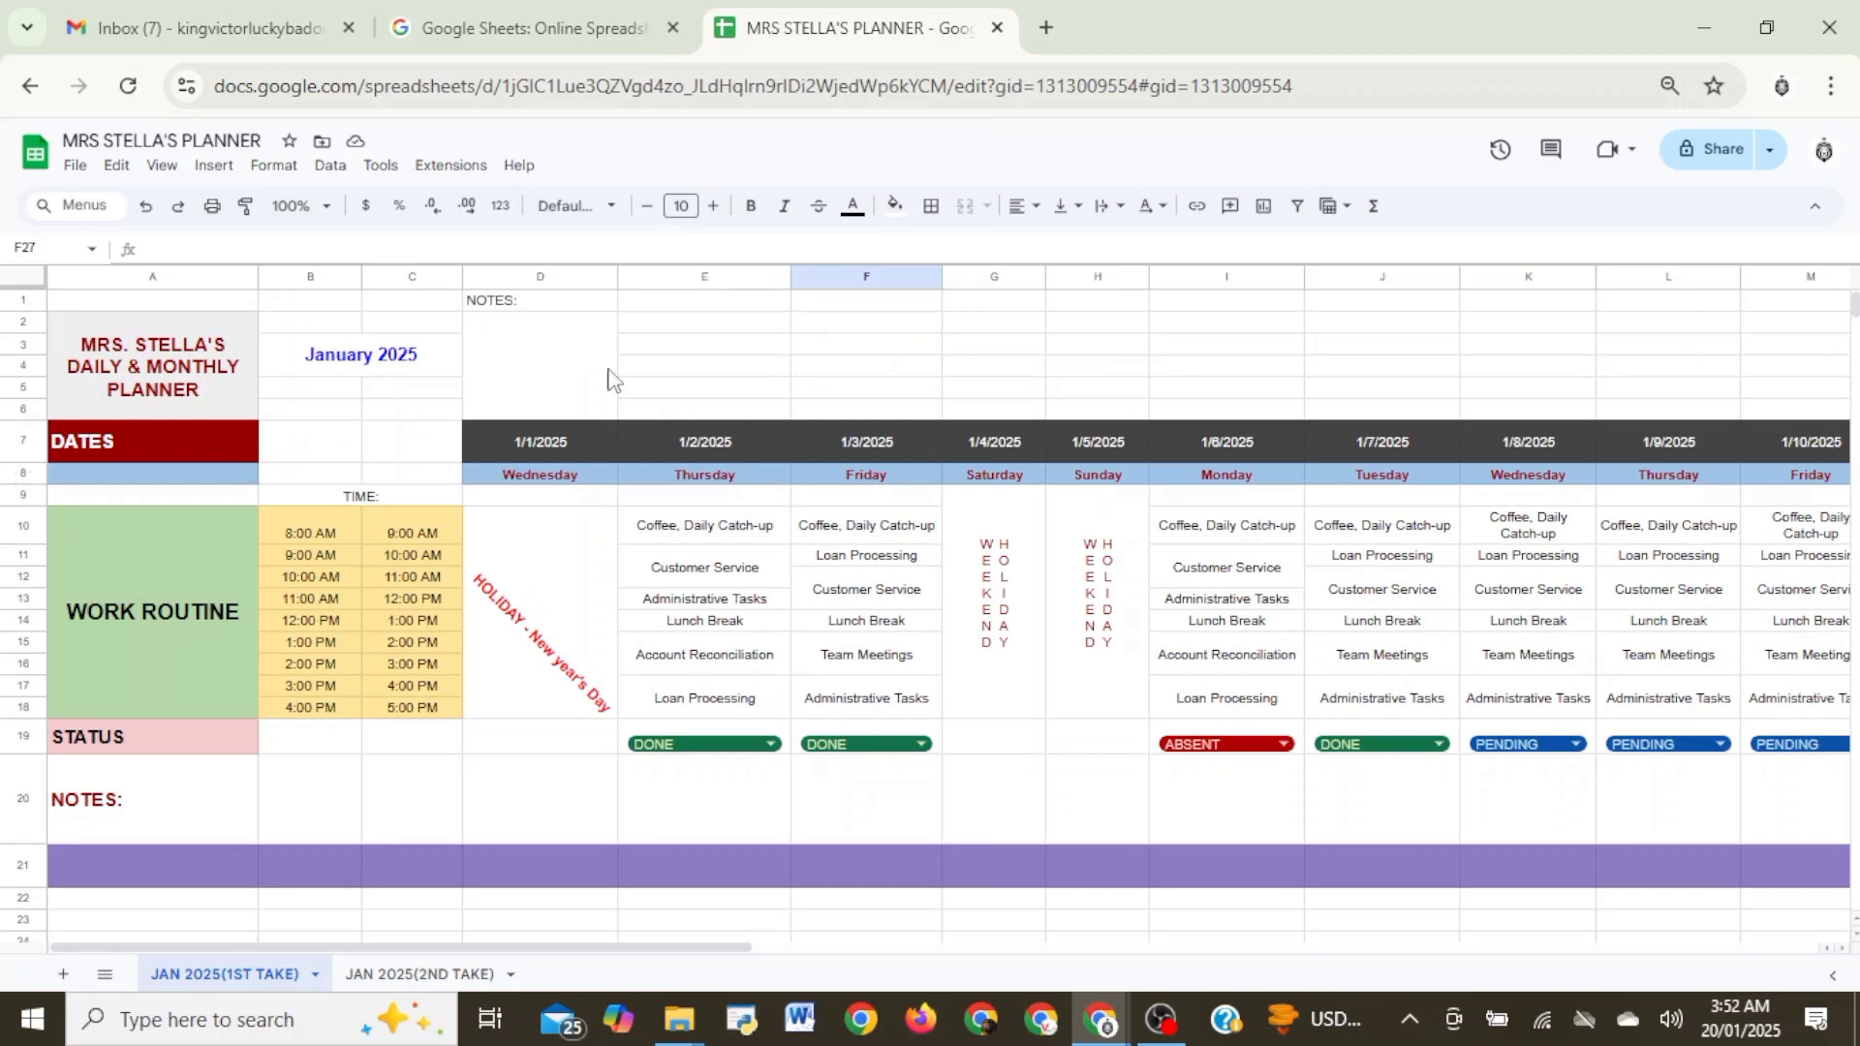
# - Freeze the planner's header rows up to row 8 and check that they hold while viewing lower rows
pyautogui.click(37, 295)
pyautogui.moveTo(37, 295); pyautogui.dragTo(32, 474)
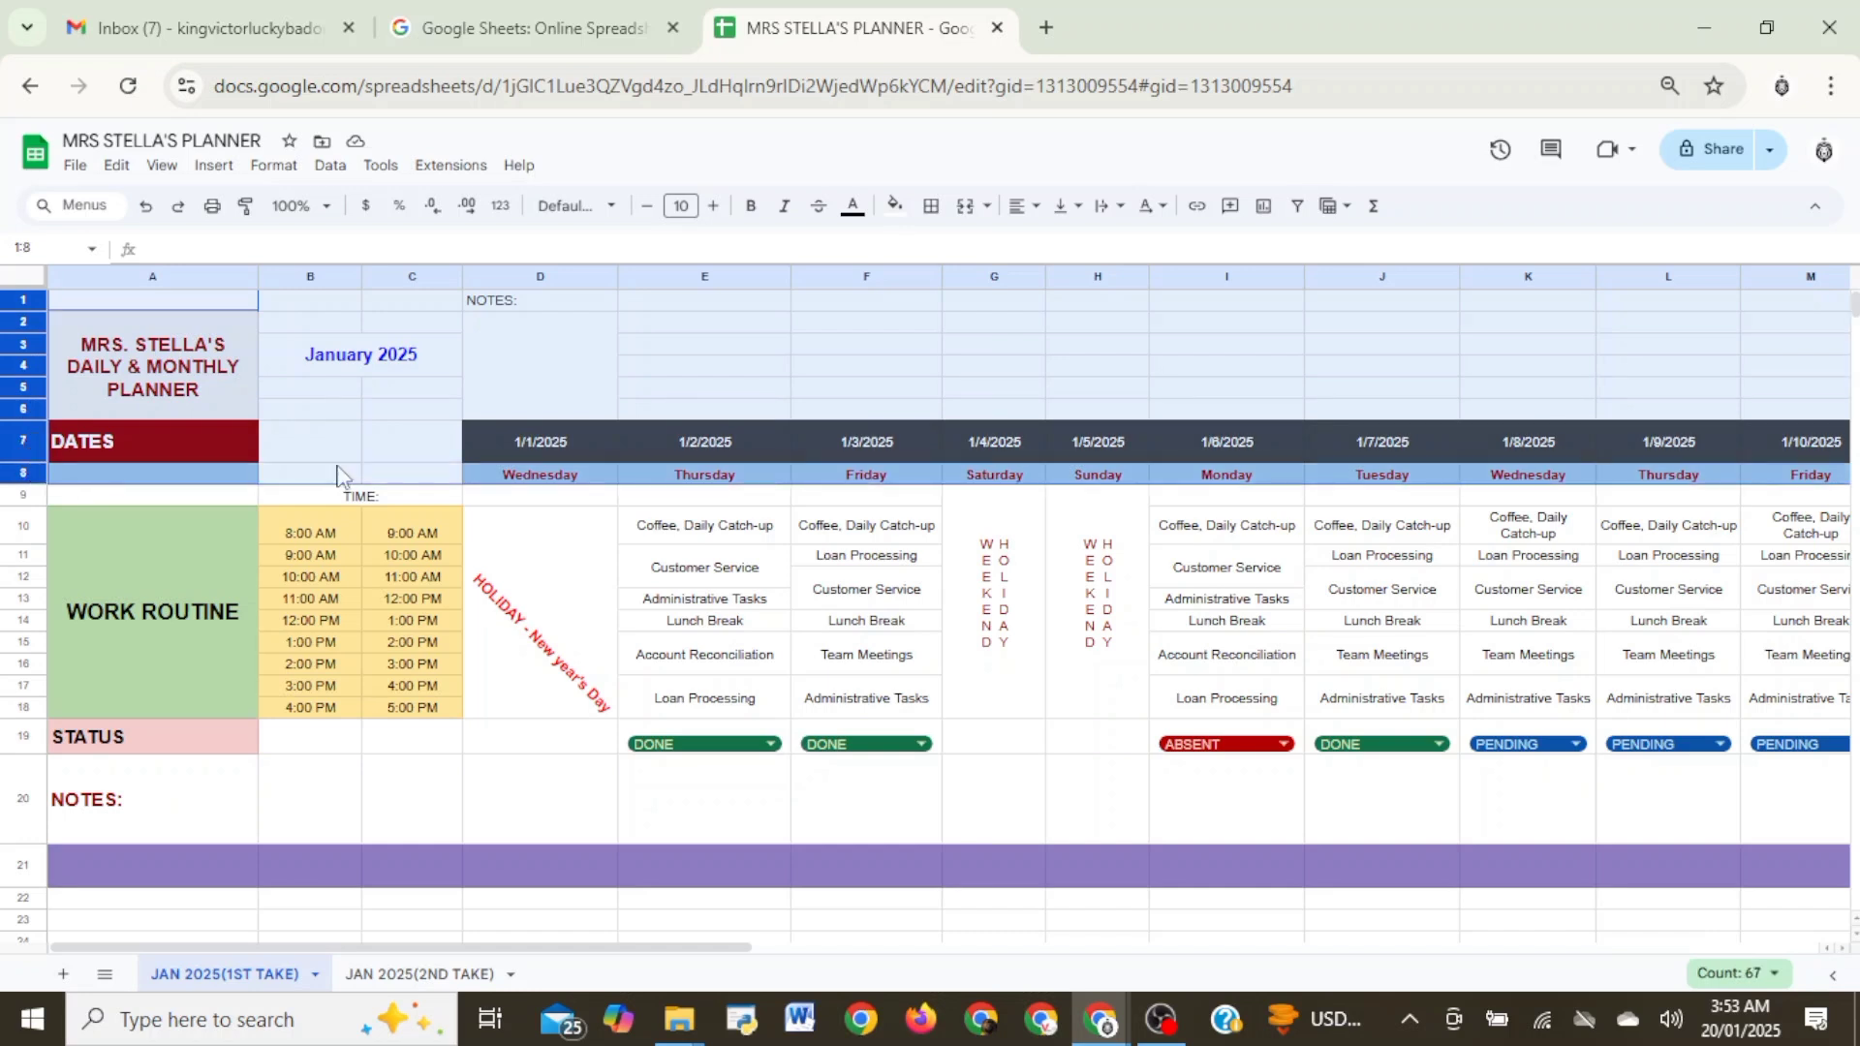
pyautogui.click(158, 171)
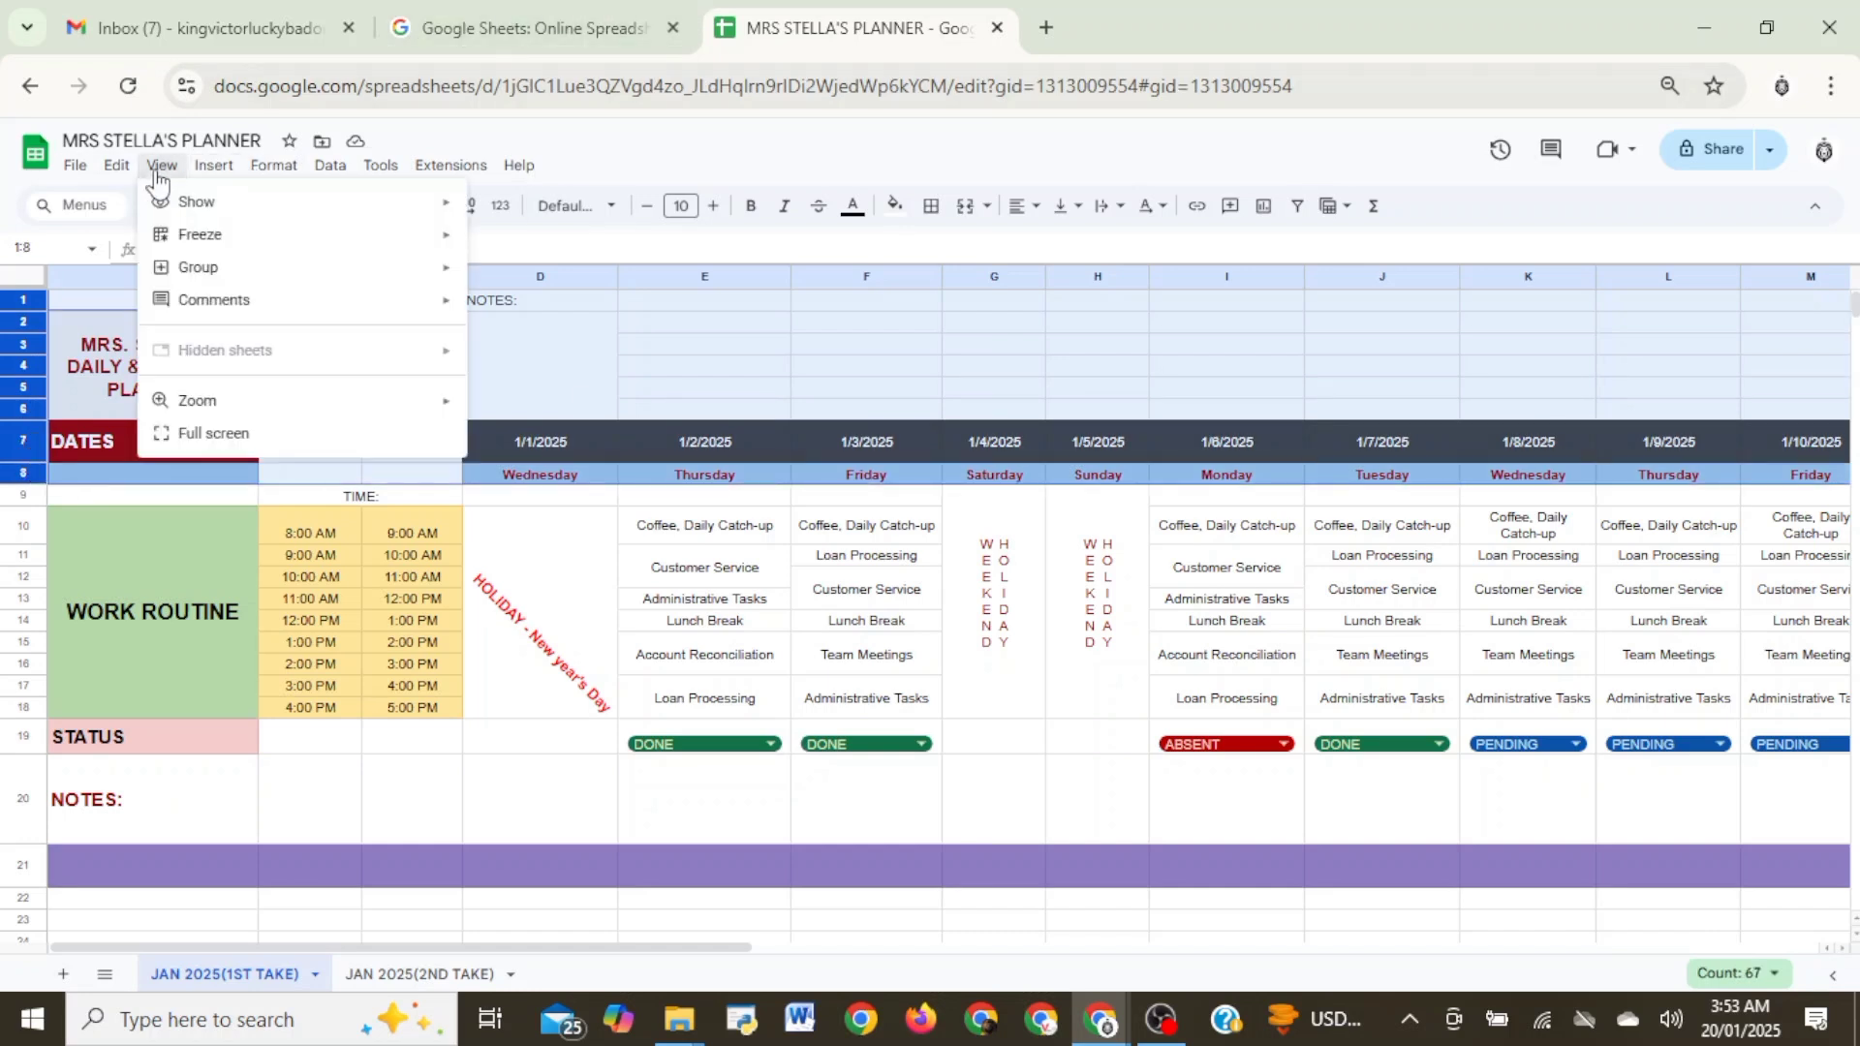
pyautogui.moveTo(295, 237)
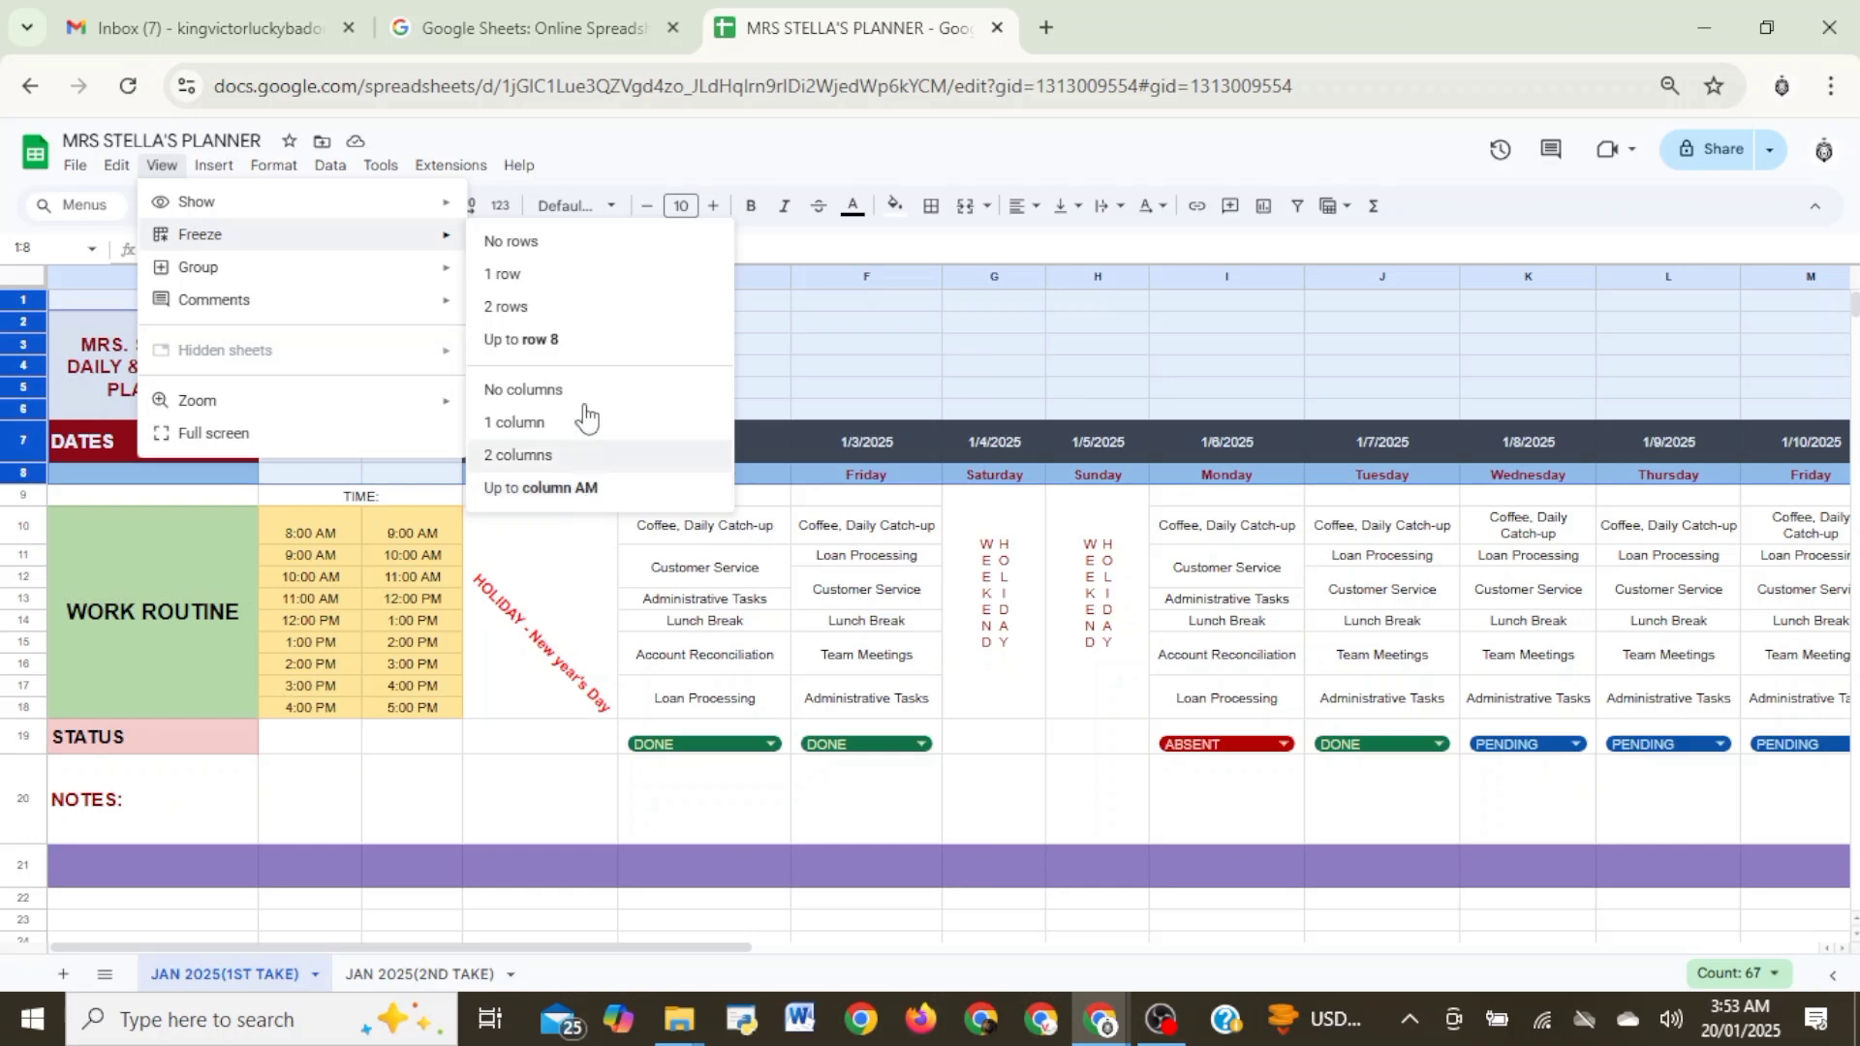
pyautogui.click(581, 341)
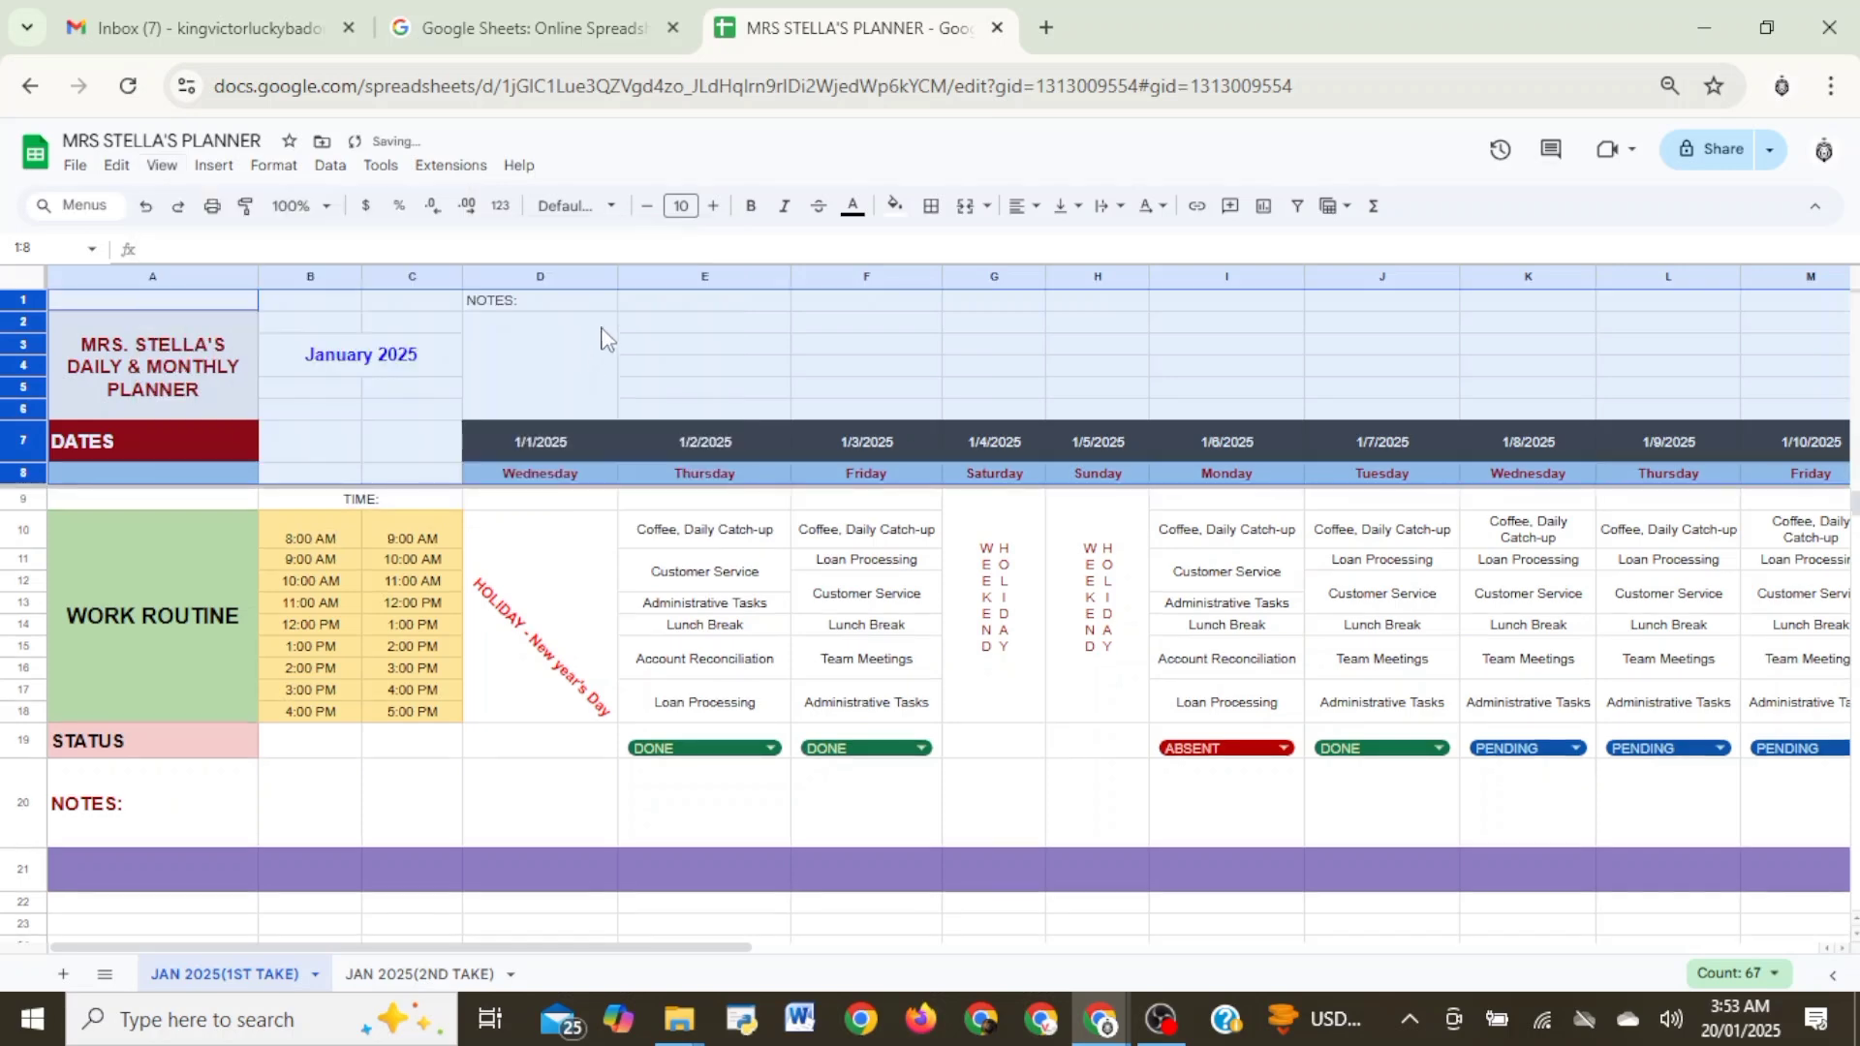
pyautogui.scroll(-5, 574, 558)
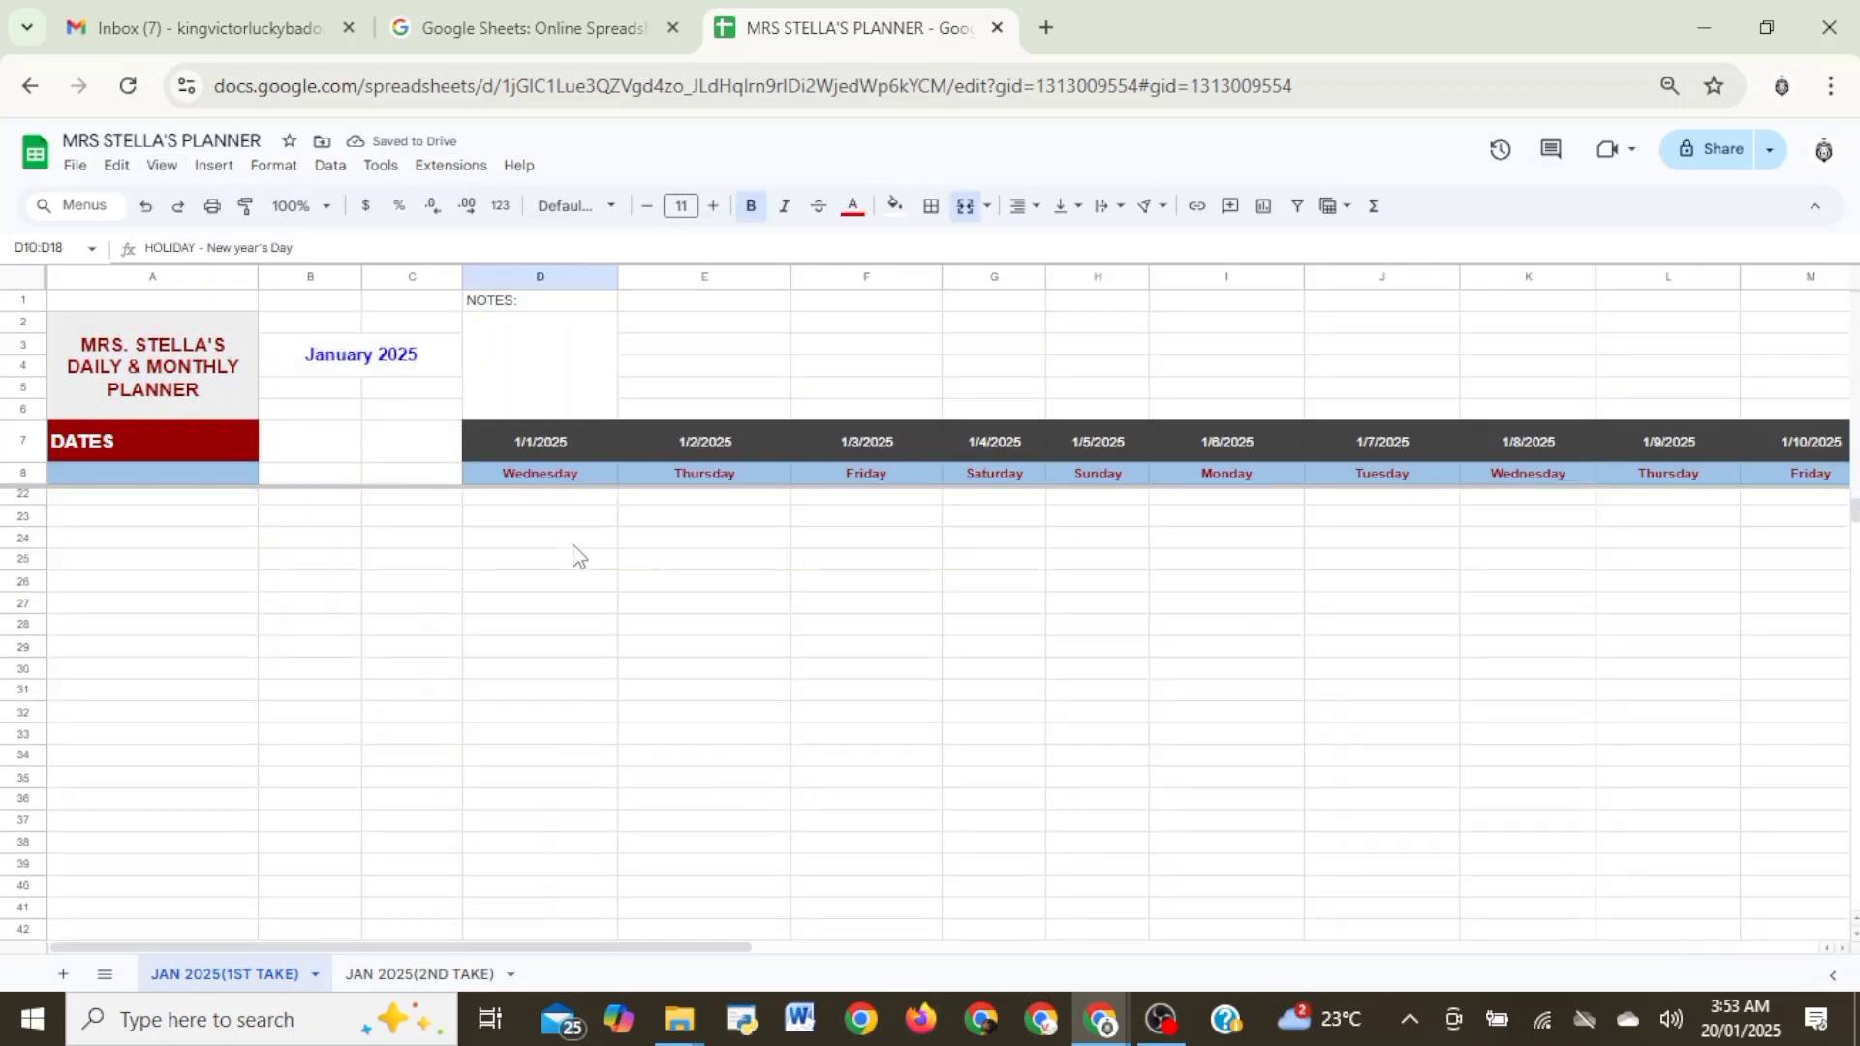
pyautogui.scroll(3, 576, 556)
pyautogui.scroll(-5, 582, 550)
pyautogui.scroll(5, 581, 550)
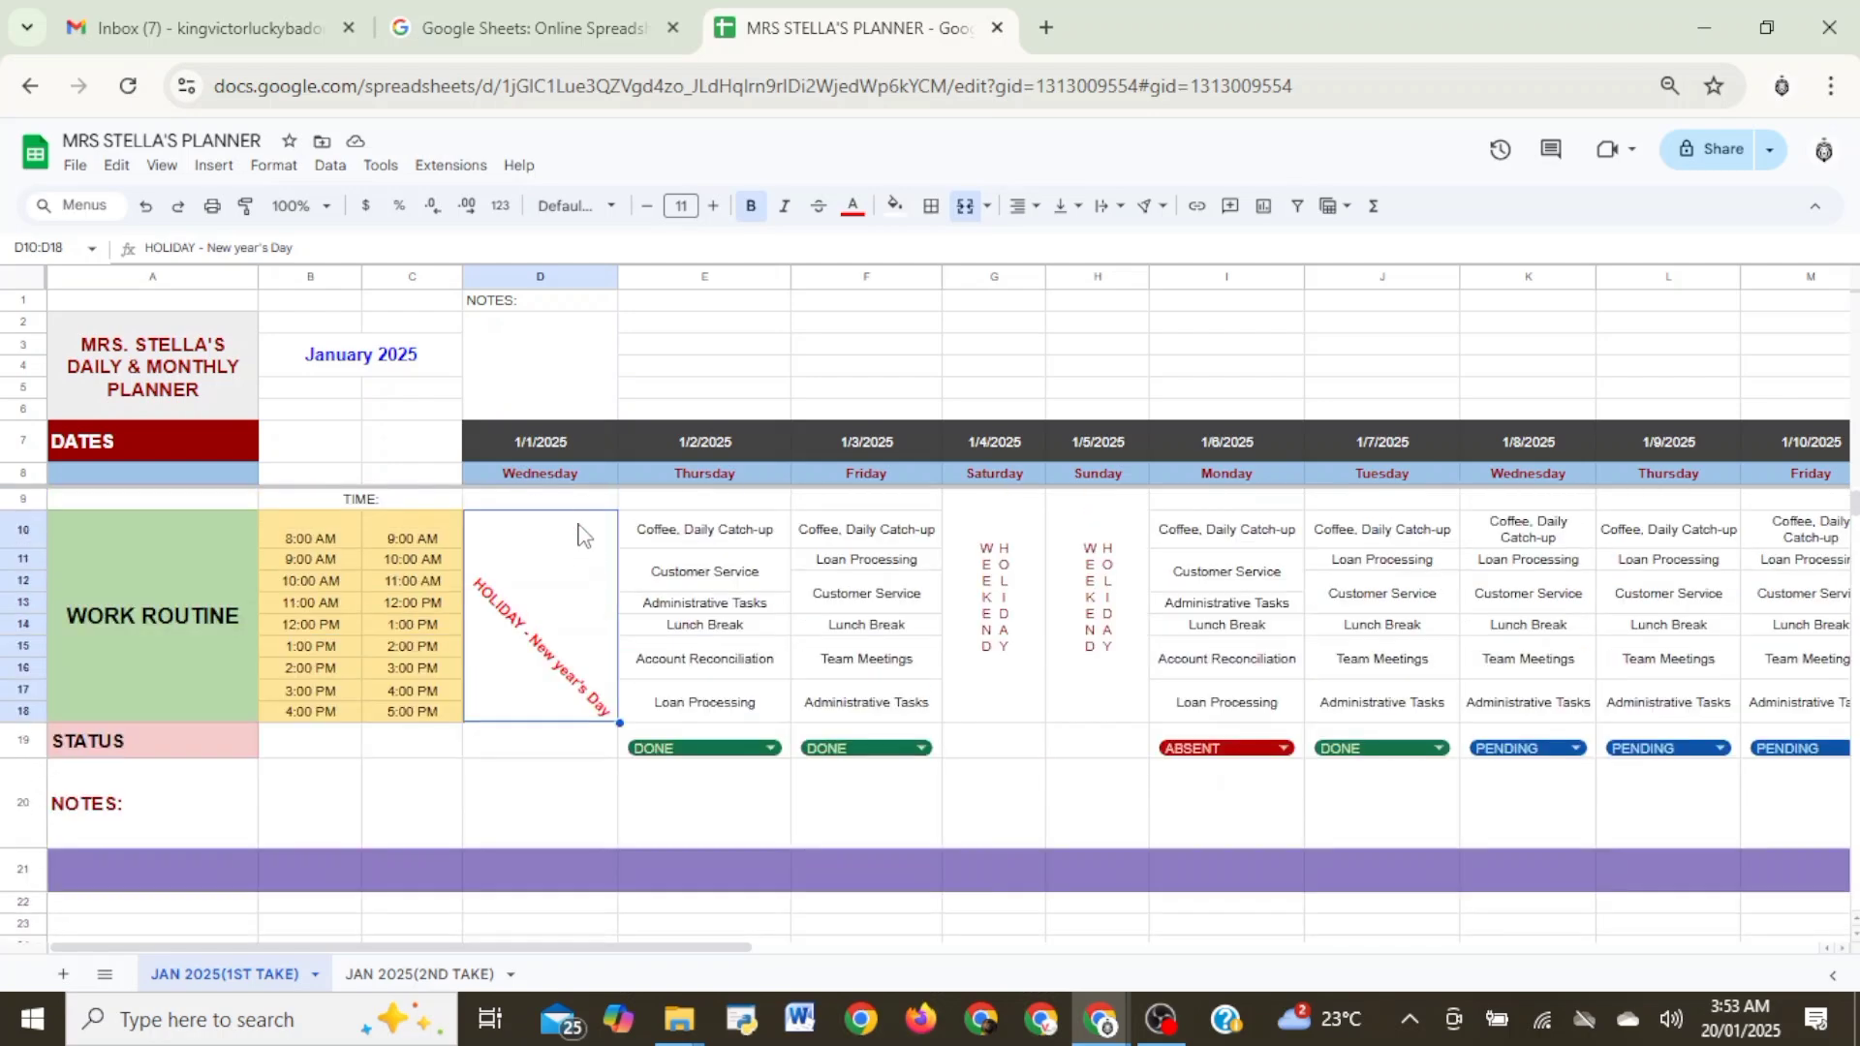
pyautogui.scroll(-3, 597, 484)
# - Select the empty column A cells just below the purple divider row for the next section
pyautogui.click(116, 632)
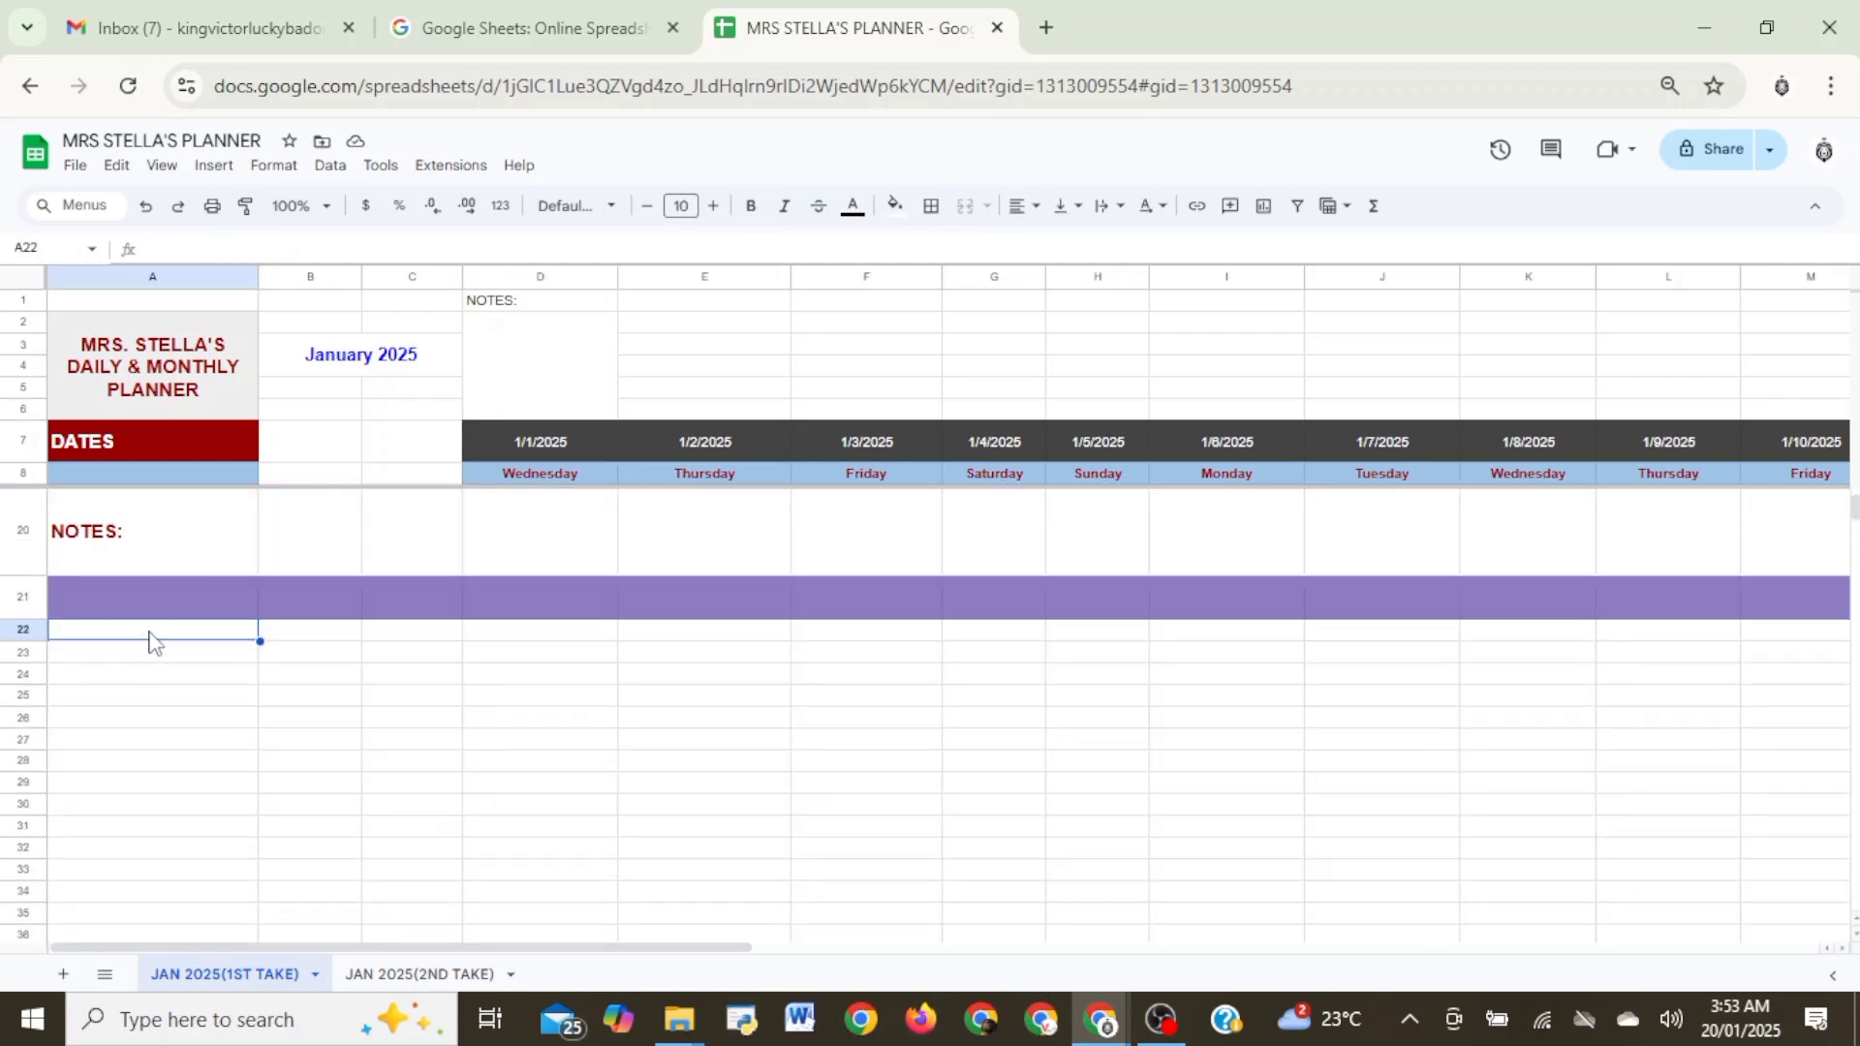
pyautogui.moveTo(150, 641); pyautogui.dragTo(145, 677)
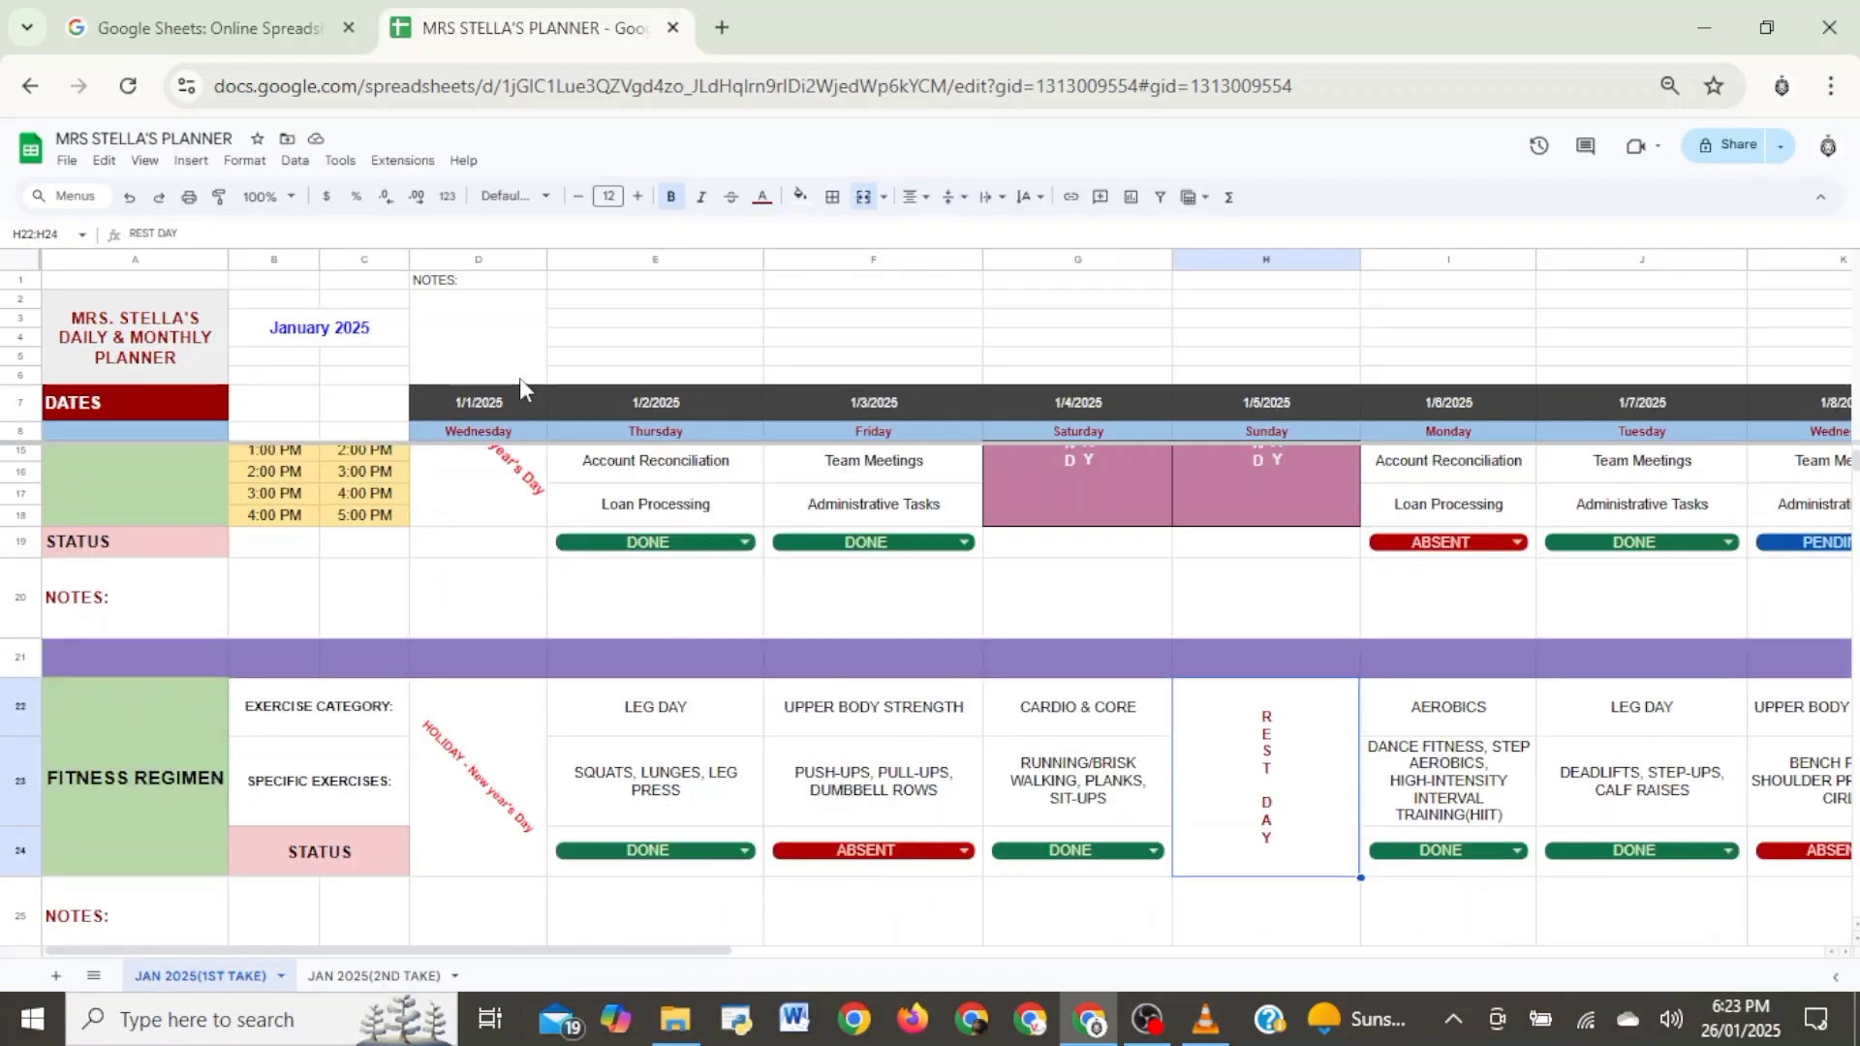
# - Switch the 1/2/2025 work status in E19 through ABSENT, DONE and PENDING, ending on DONE
pyautogui.scroll(2, 627, 504)
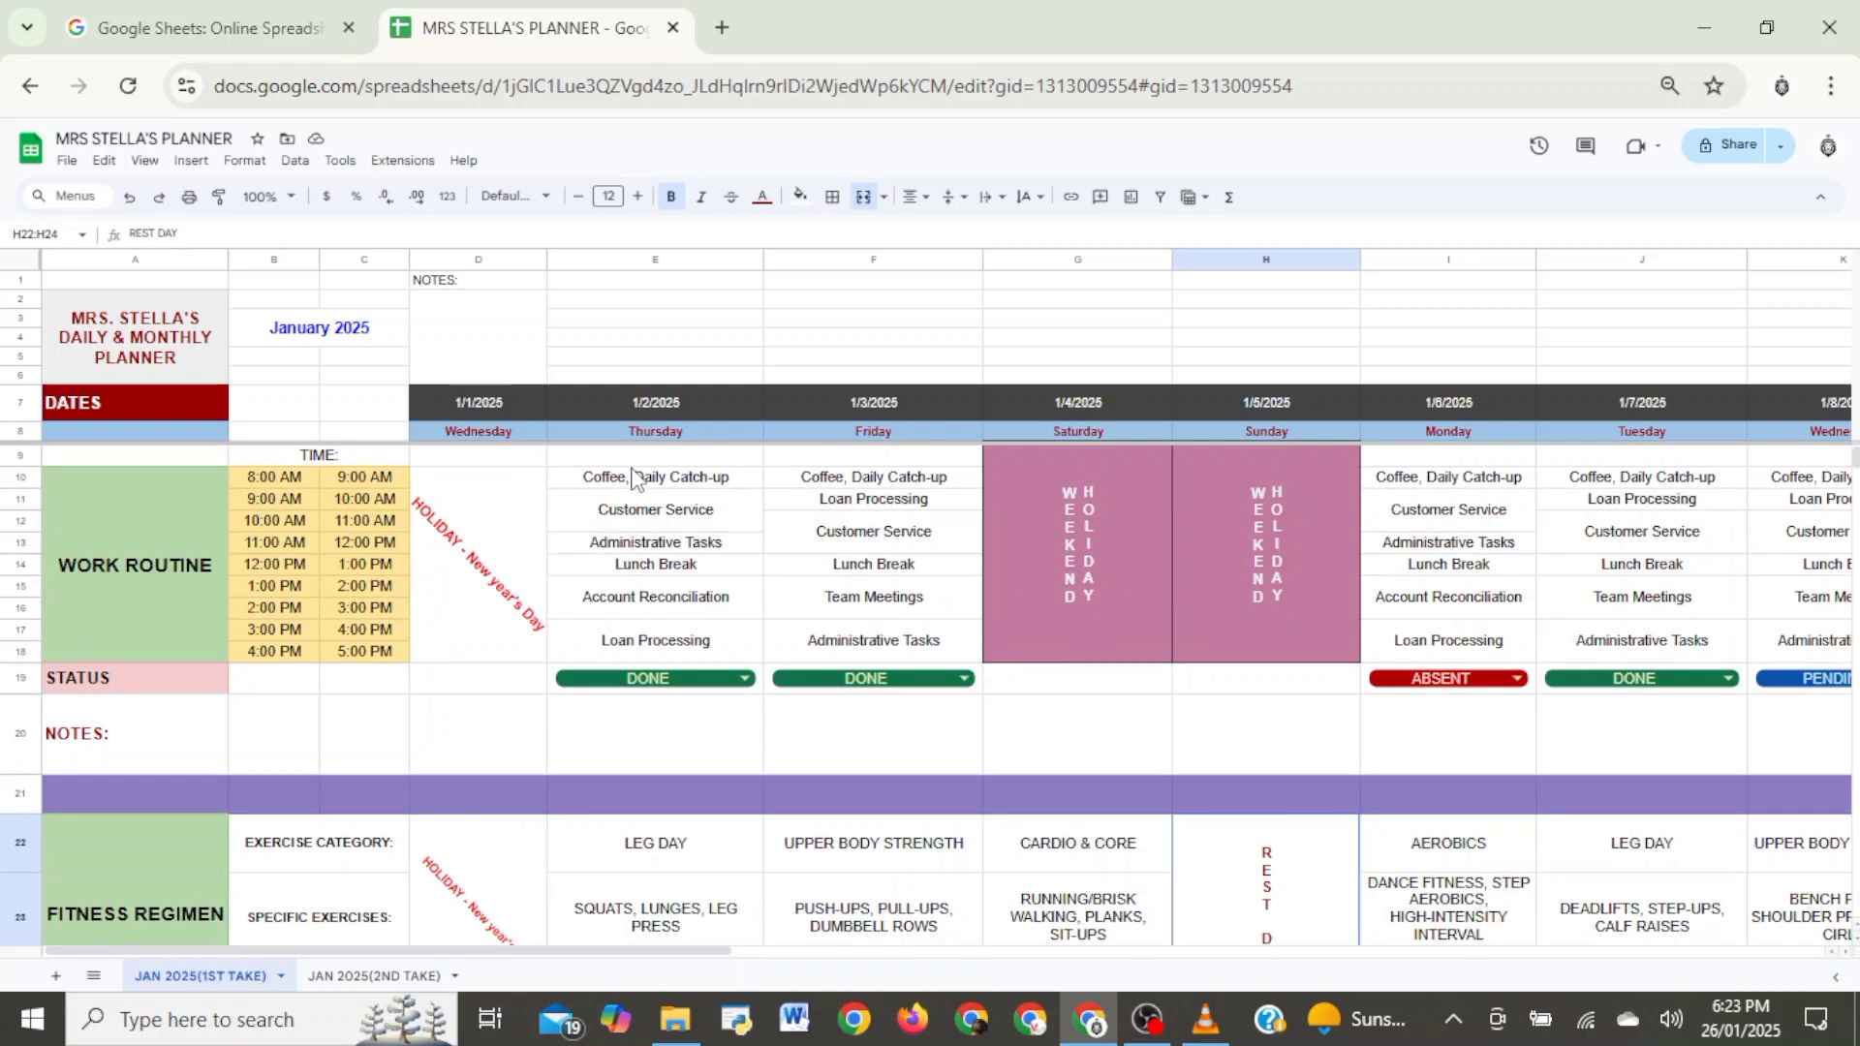
pyautogui.click(714, 668)
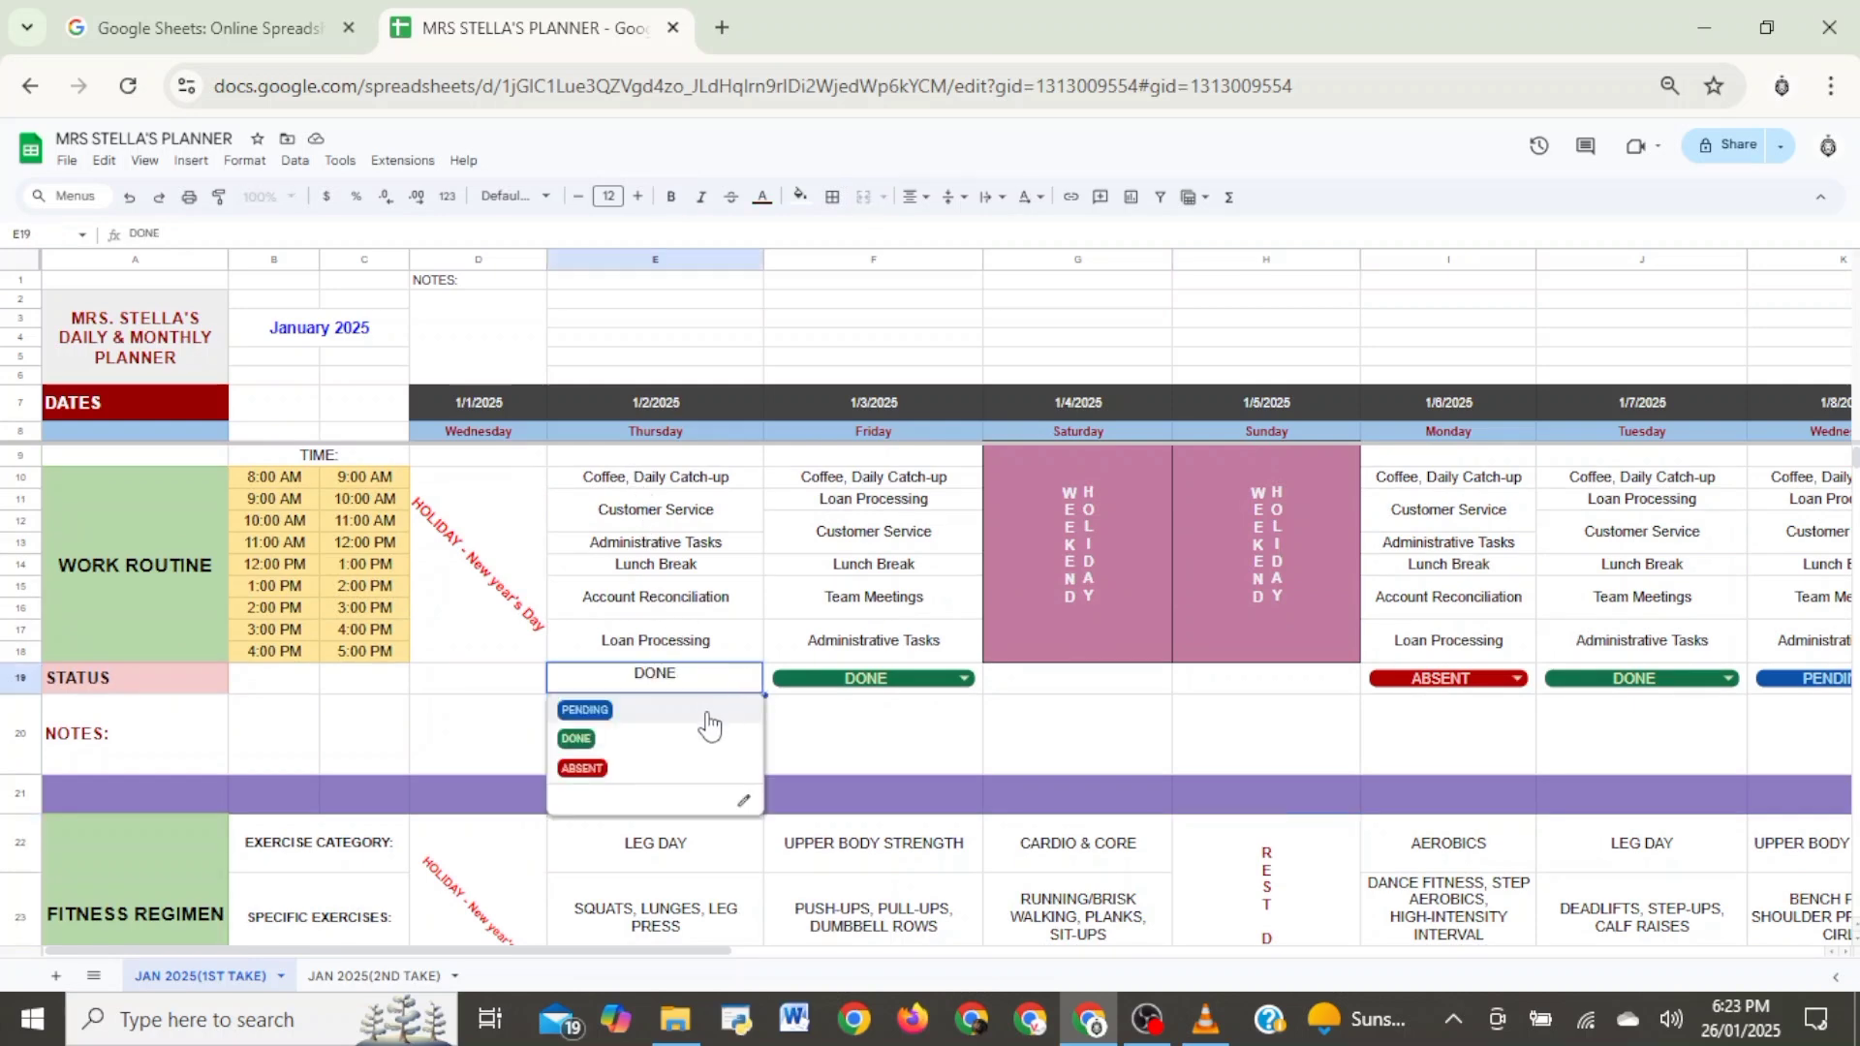
pyautogui.click(644, 770)
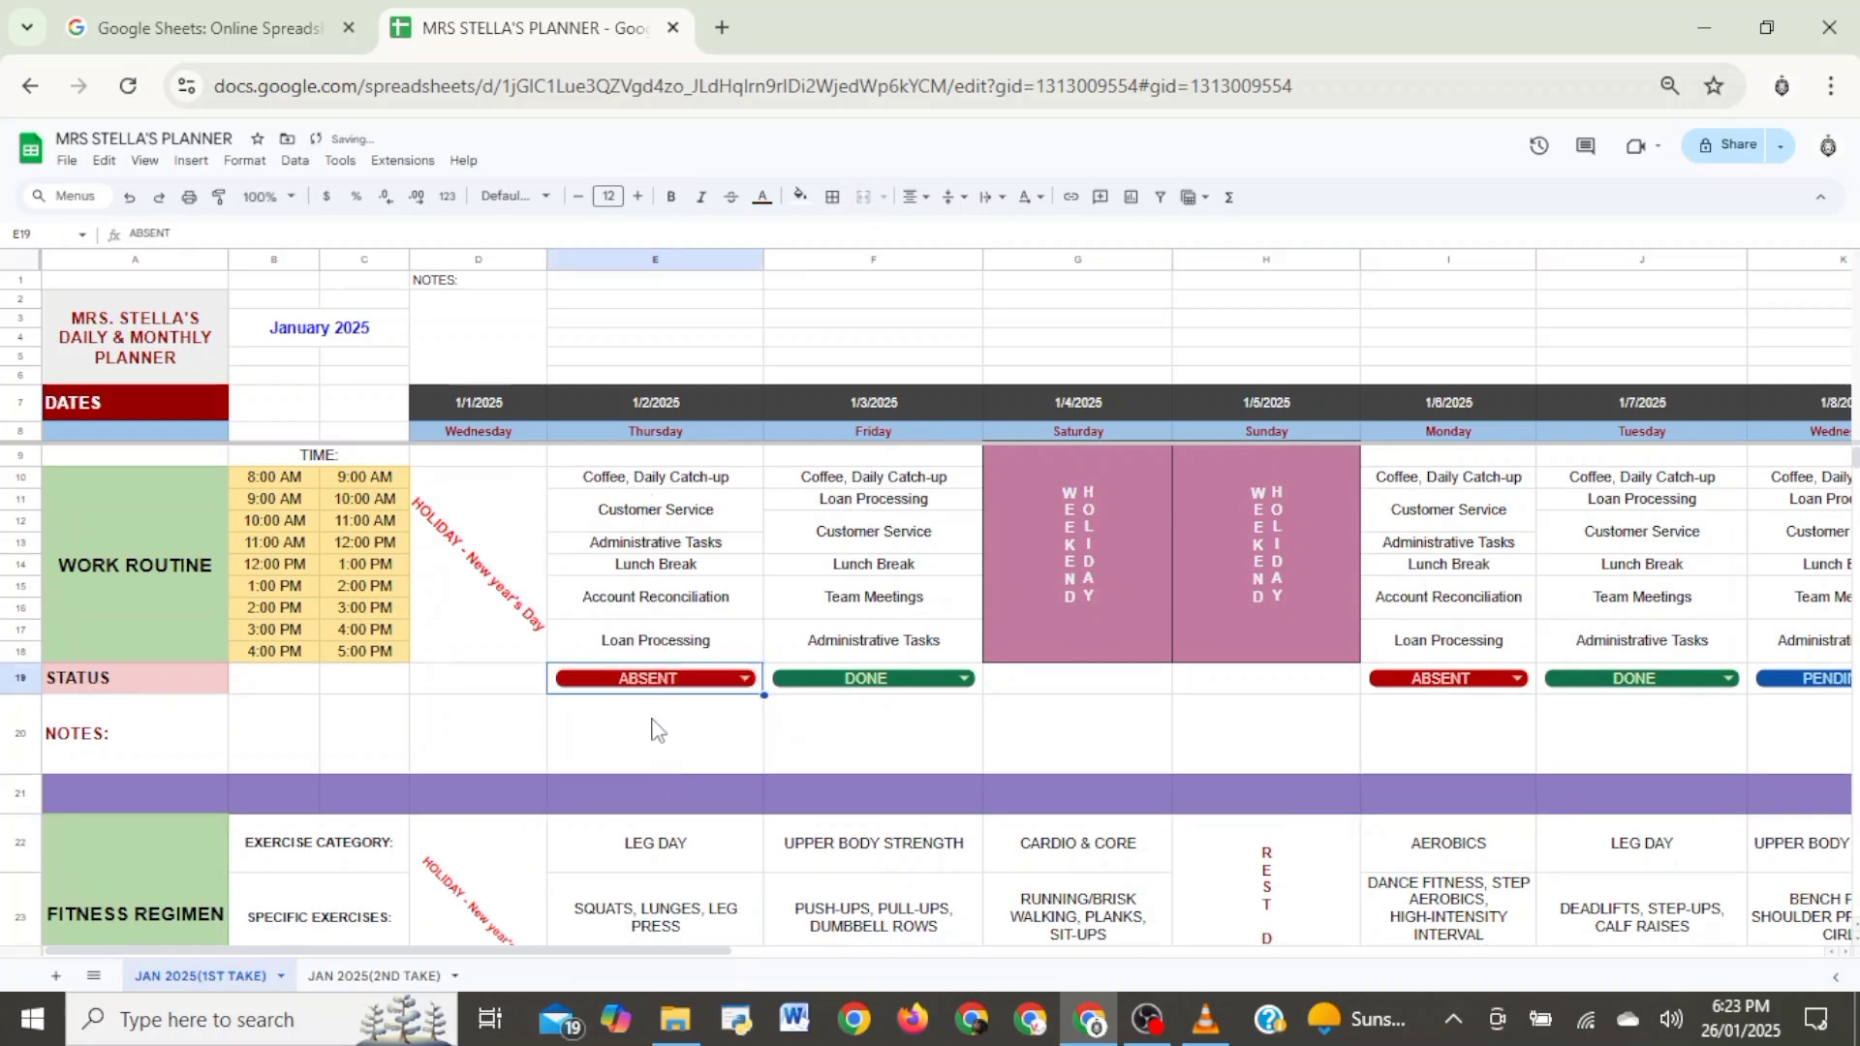
pyautogui.click(722, 680)
pyautogui.click(675, 741)
pyautogui.click(714, 678)
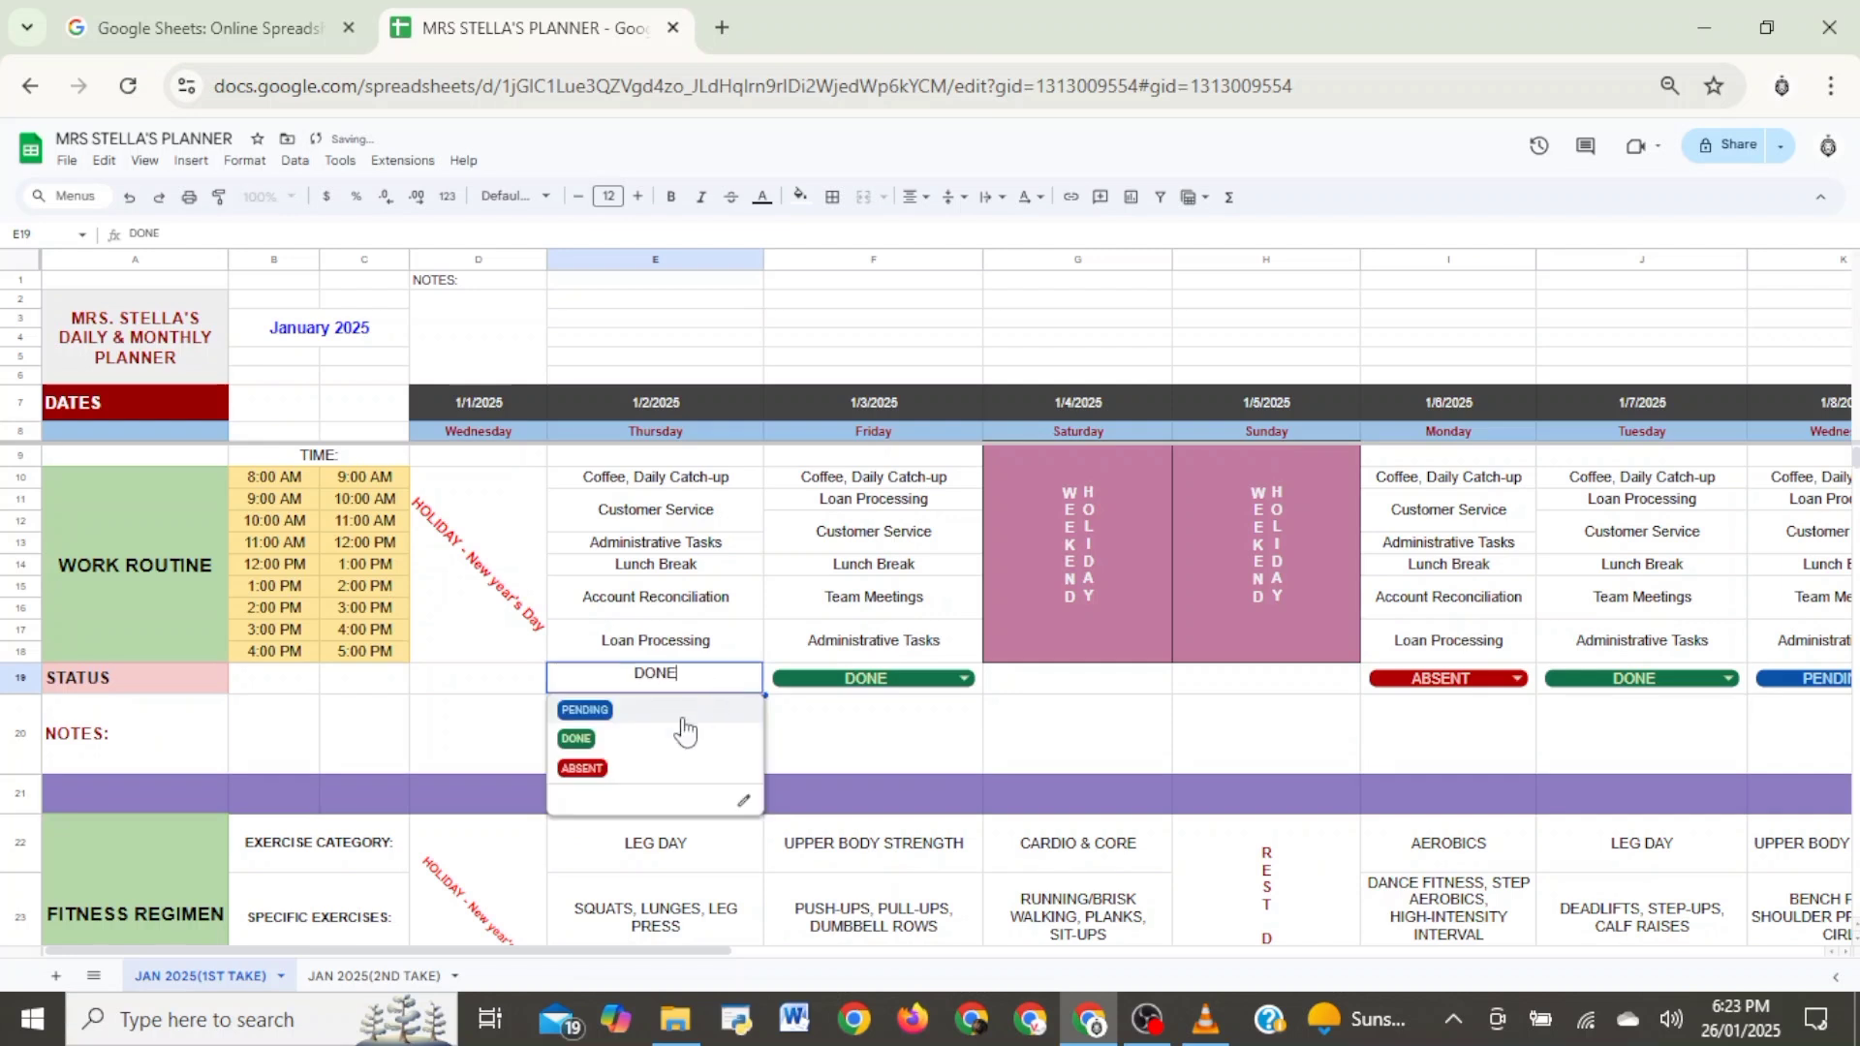
pyautogui.click(683, 710)
pyautogui.click(708, 677)
pyautogui.click(682, 739)
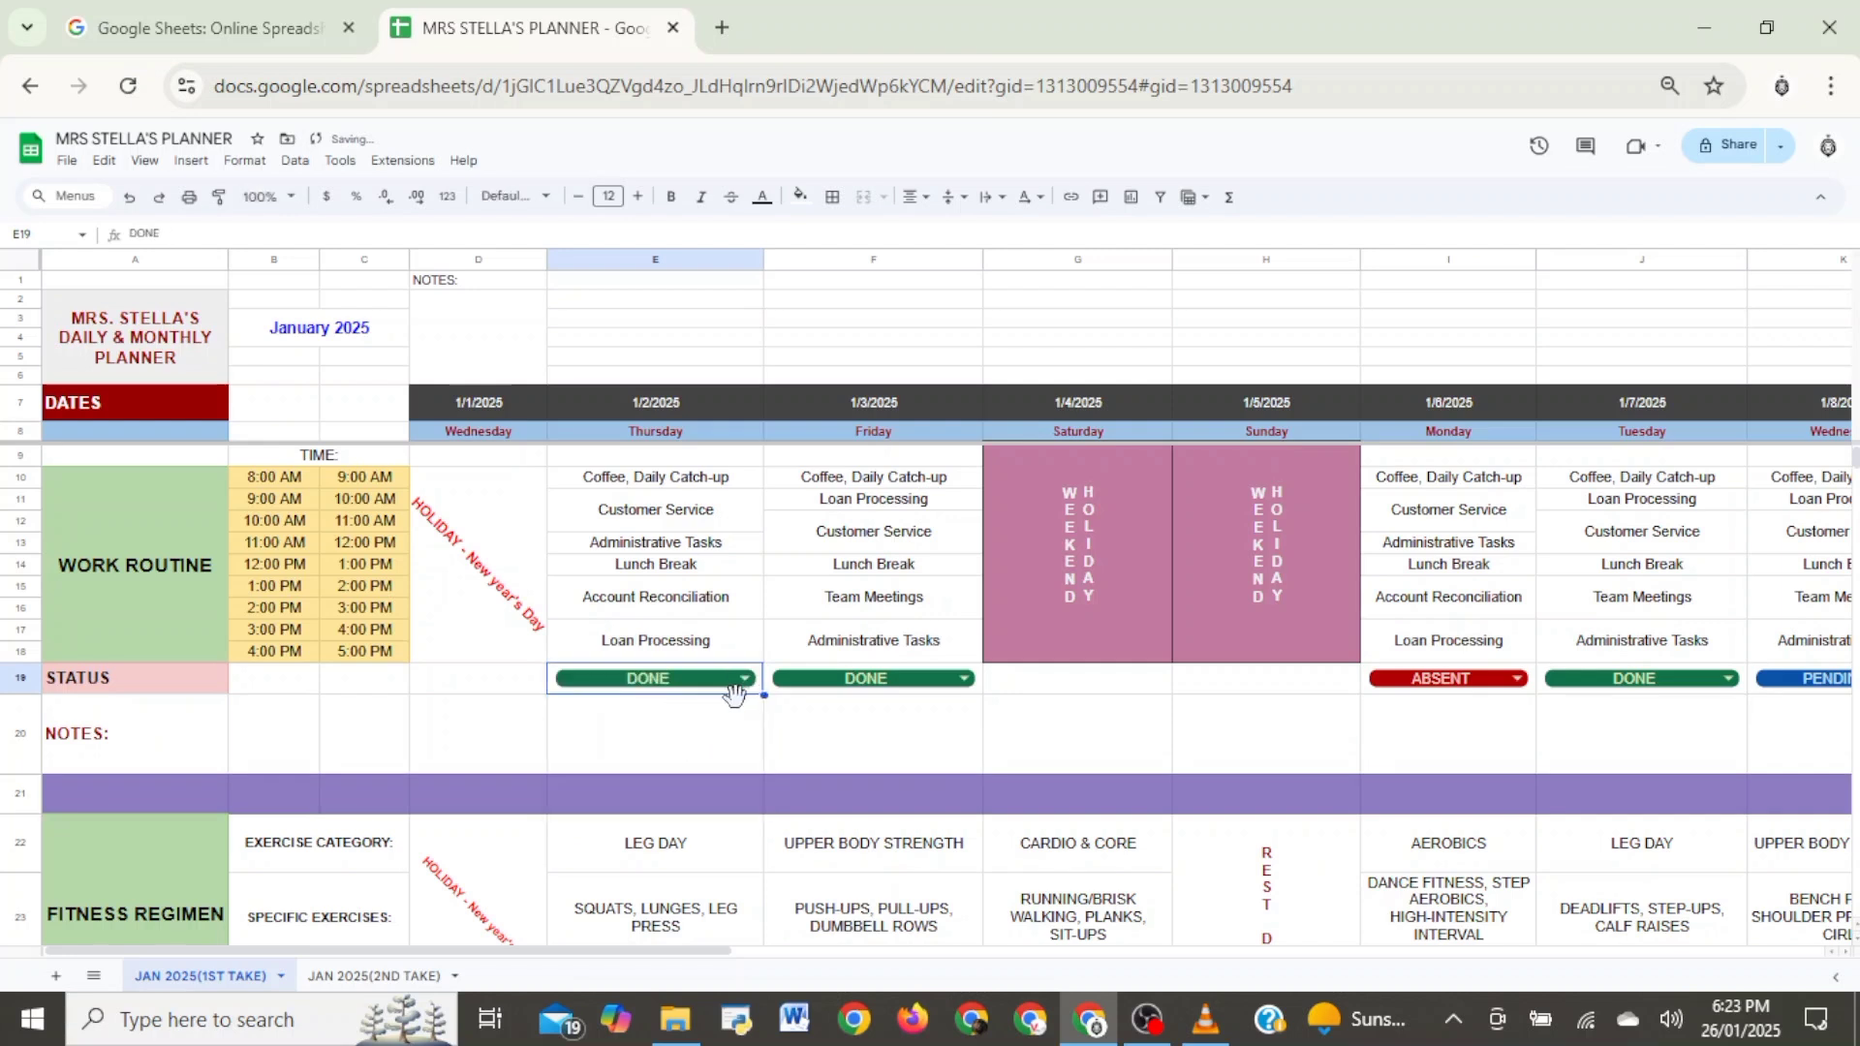